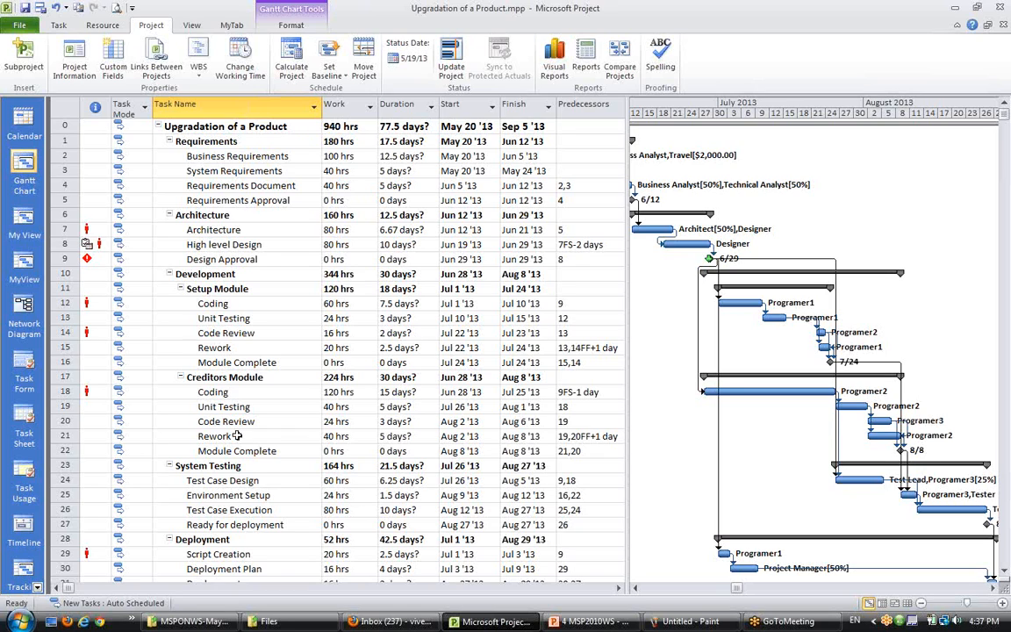
- Scroll through the project's task list to review its phases, tasks and the empty rows below Acceptance
scroll(241, 436, down, 3)
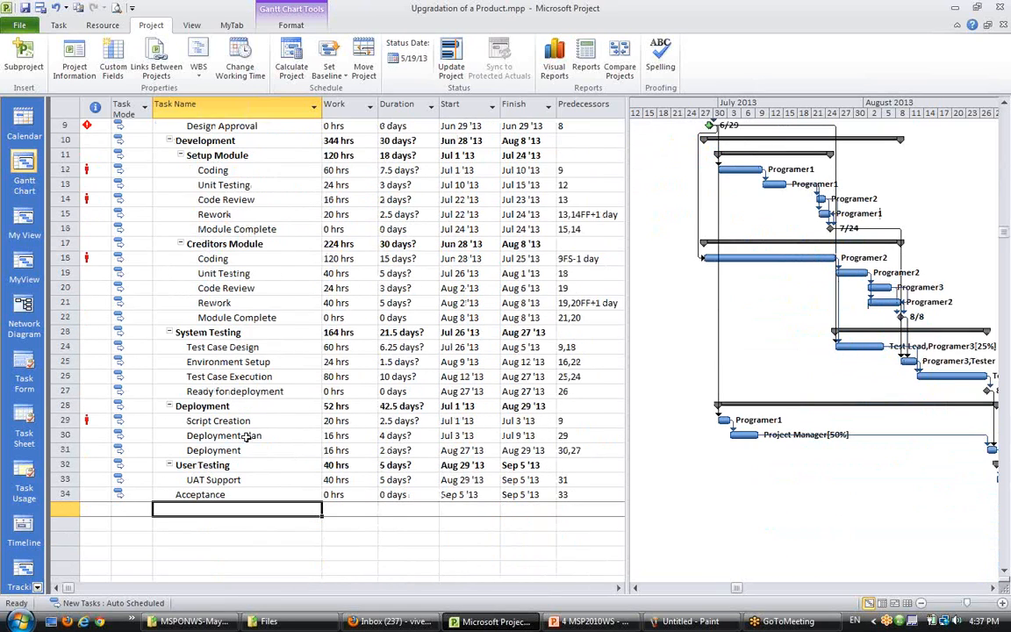
click(248, 436)
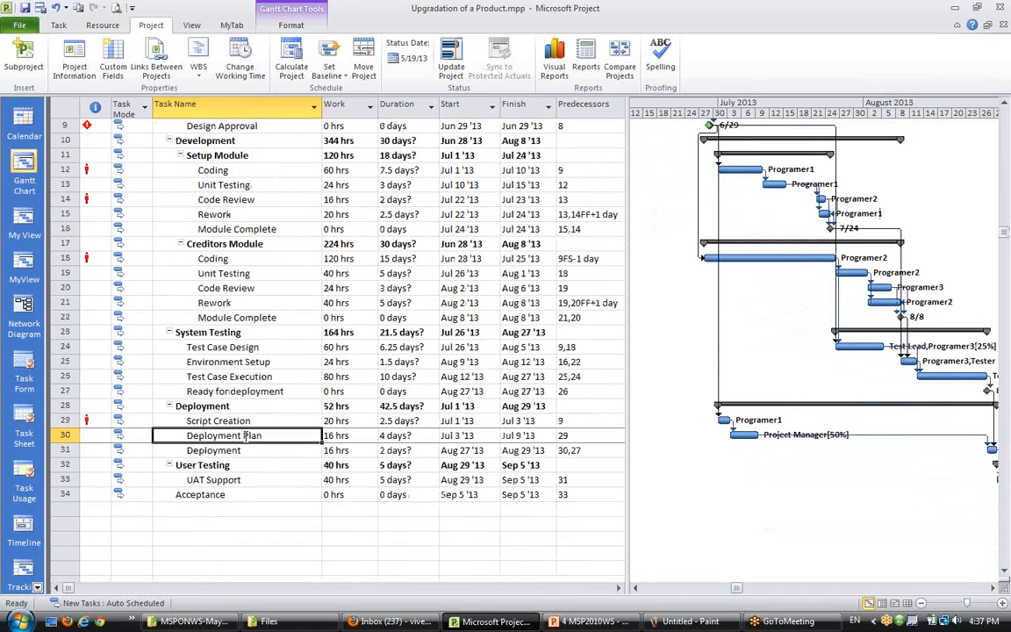
click(268, 497)
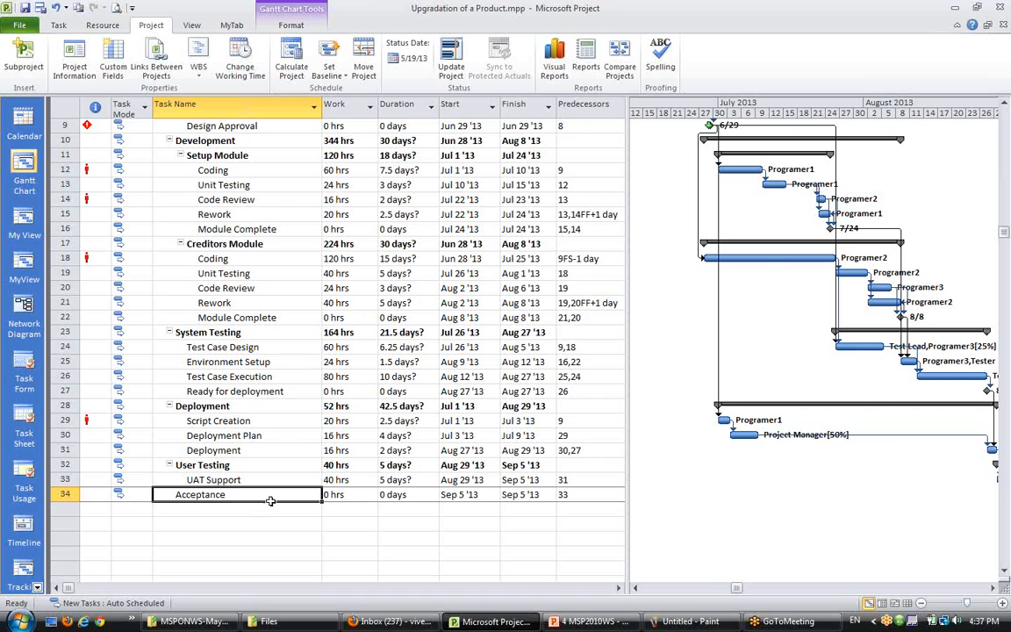
scroll(268, 500, up, 3)
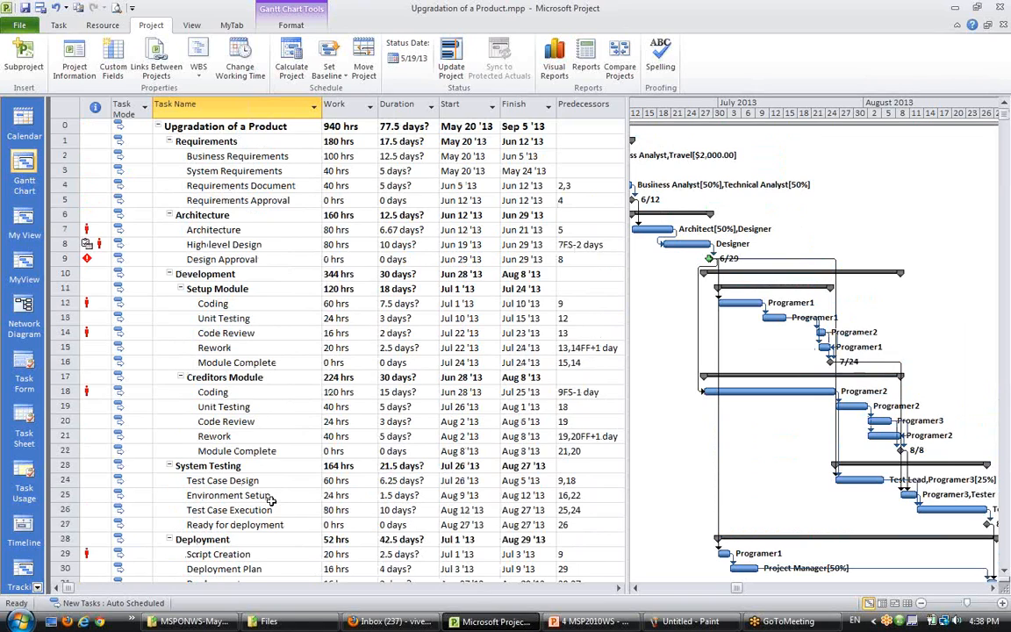
scroll(272, 500, down, 4)
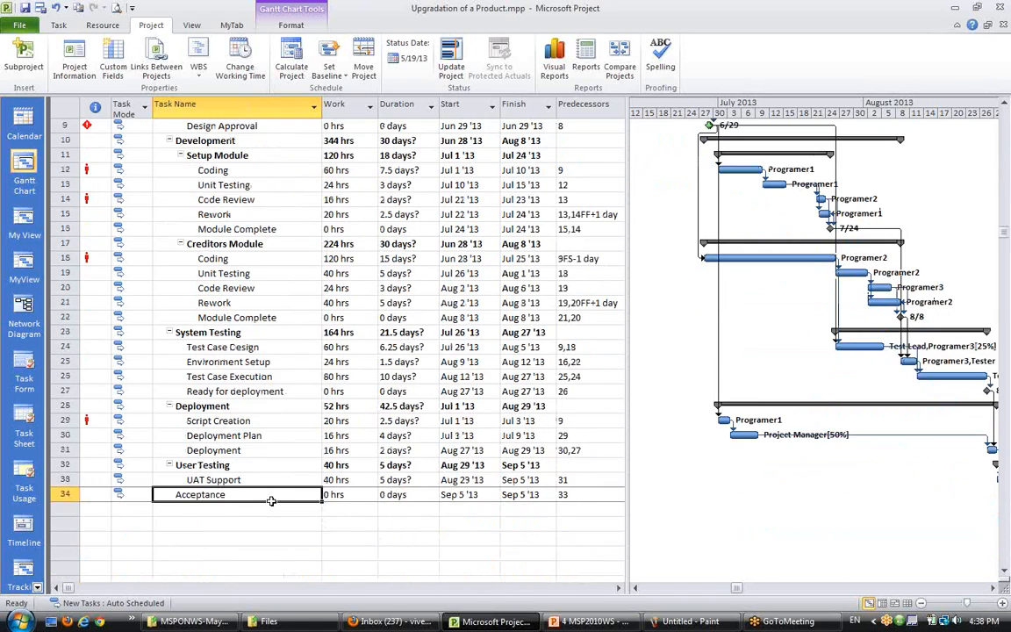
click(226, 465)
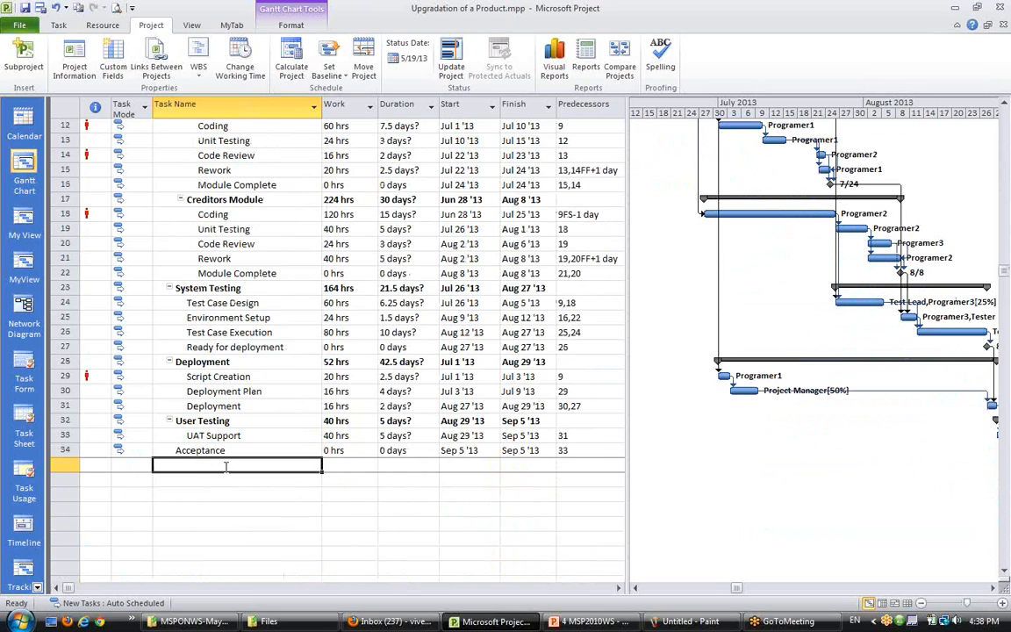
scroll(206, 430, up, 4)
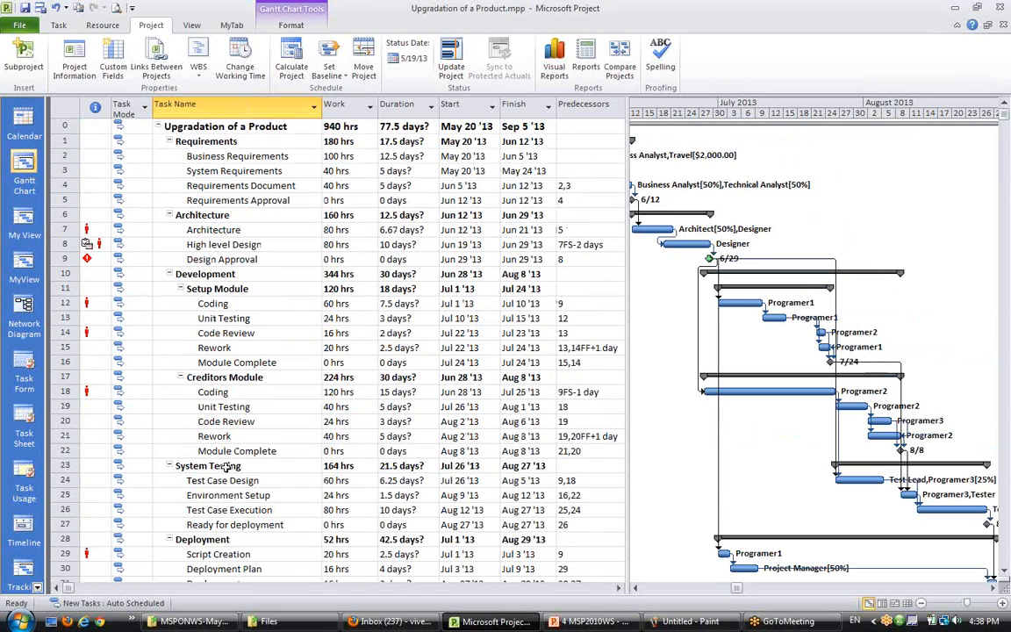
scroll(180, 368, down, 1)
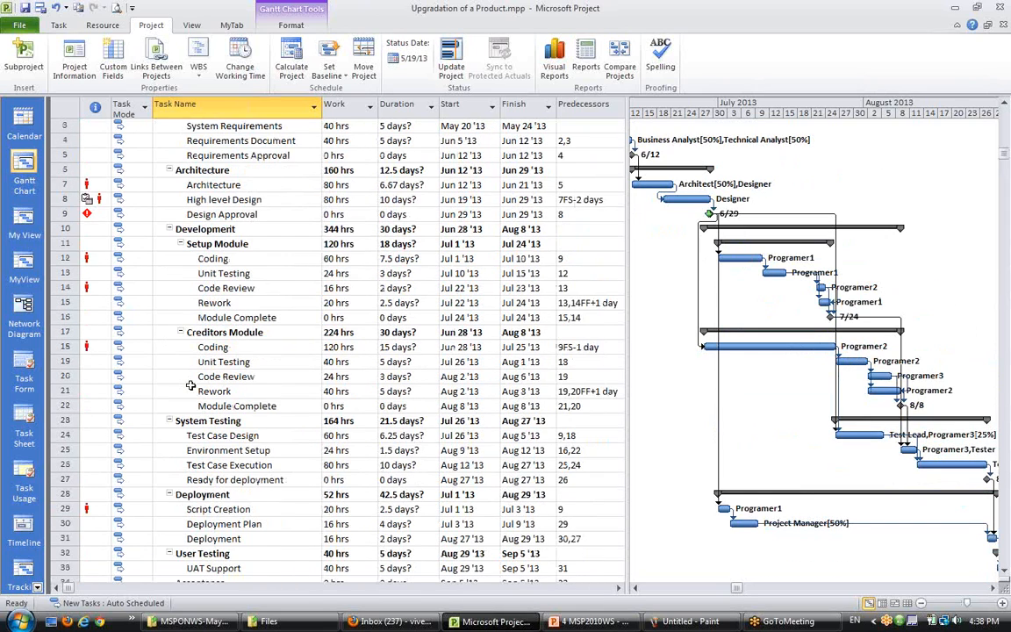
scroll(191, 385, down, 4)
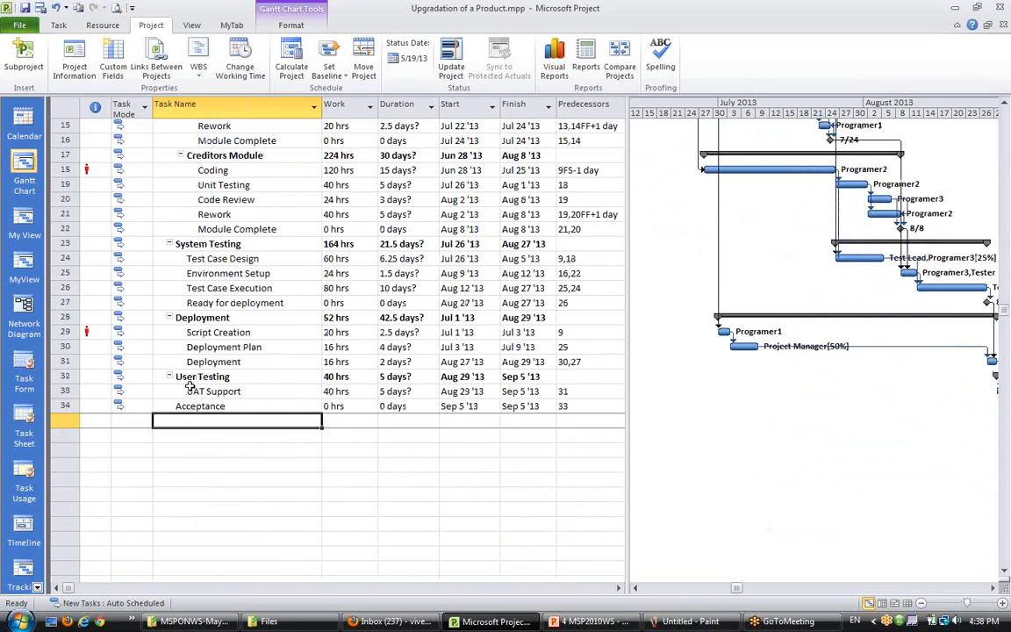
click(224, 492)
scroll(237, 424, up, 5)
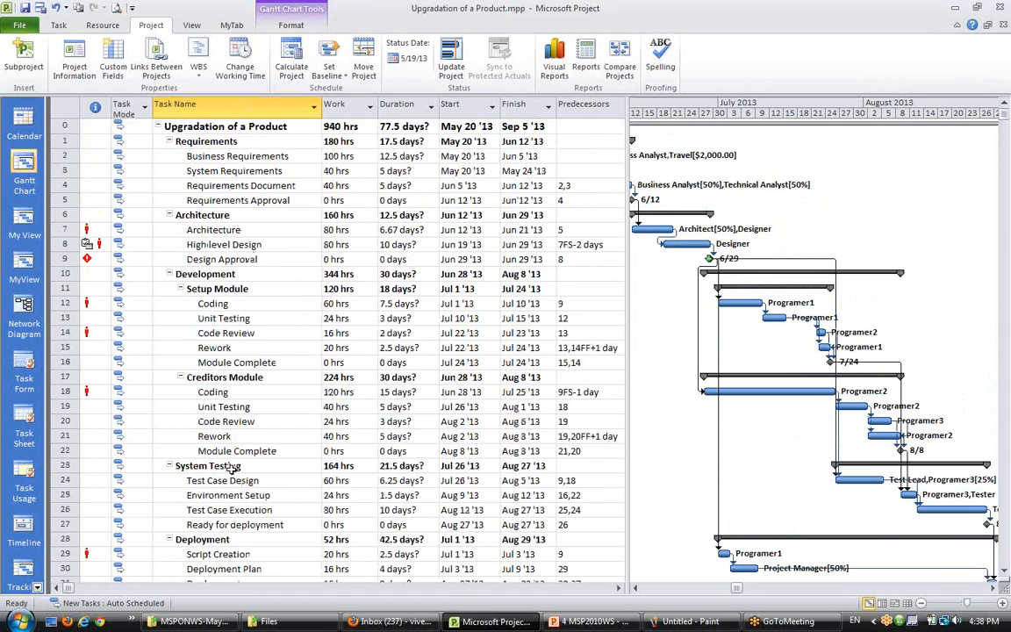
scroll(233, 467, down, 3)
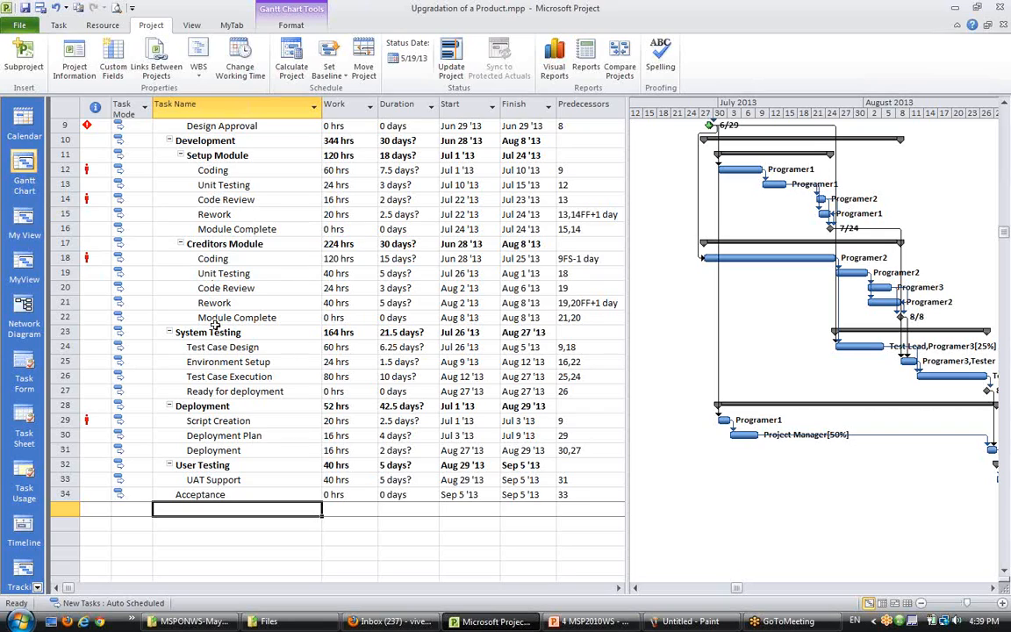
scroll(217, 351, down, 3)
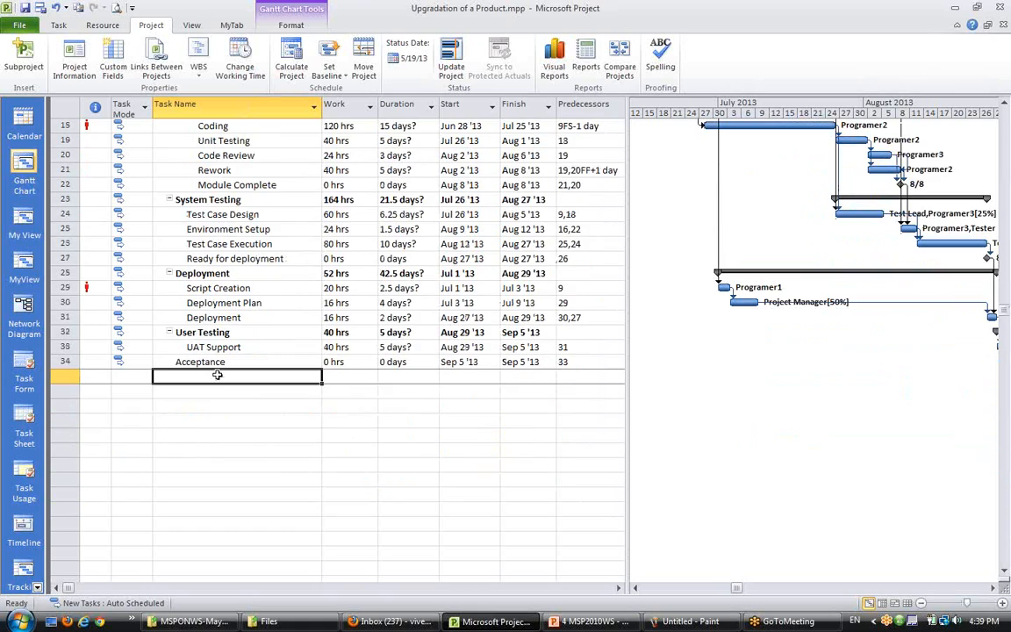
key(Down)
key(Down)
key(Down)
click(203, 374)
click(210, 435)
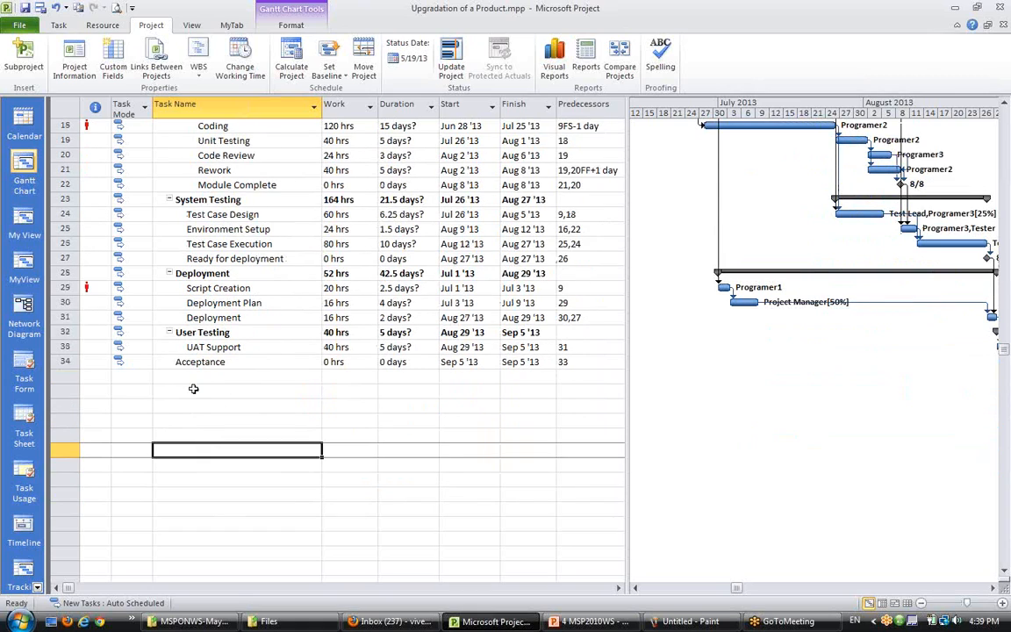
click(209, 376)
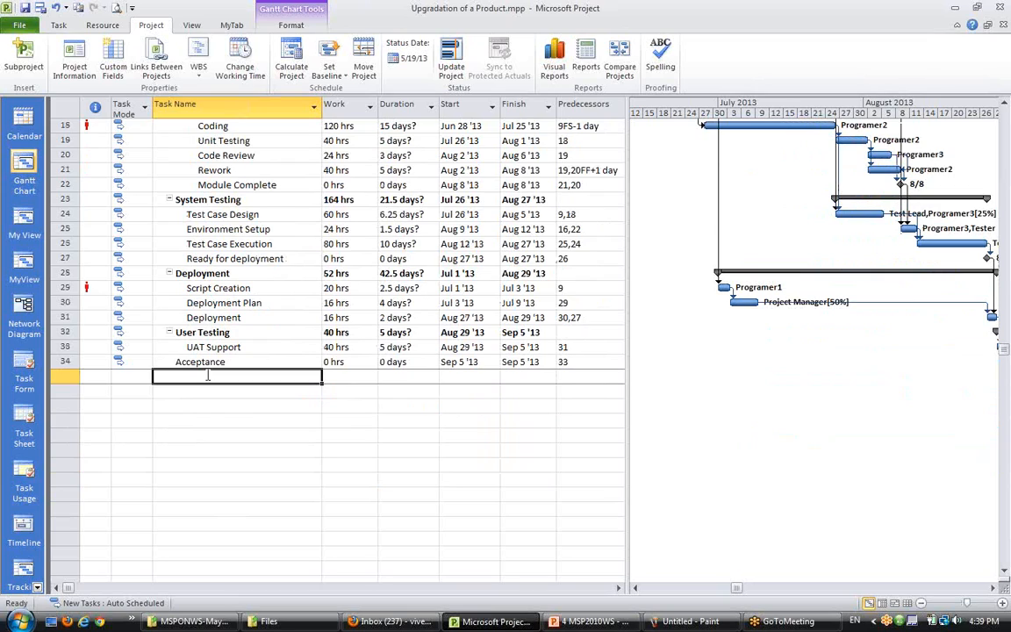
click(237, 420)
click(235, 375)
click(197, 465)
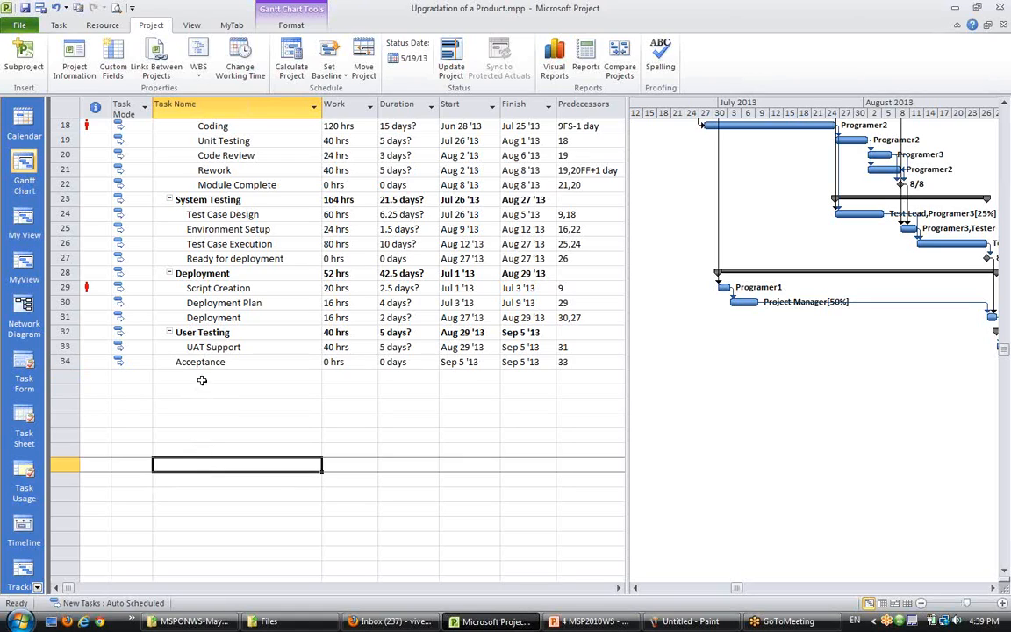
click(201, 377)
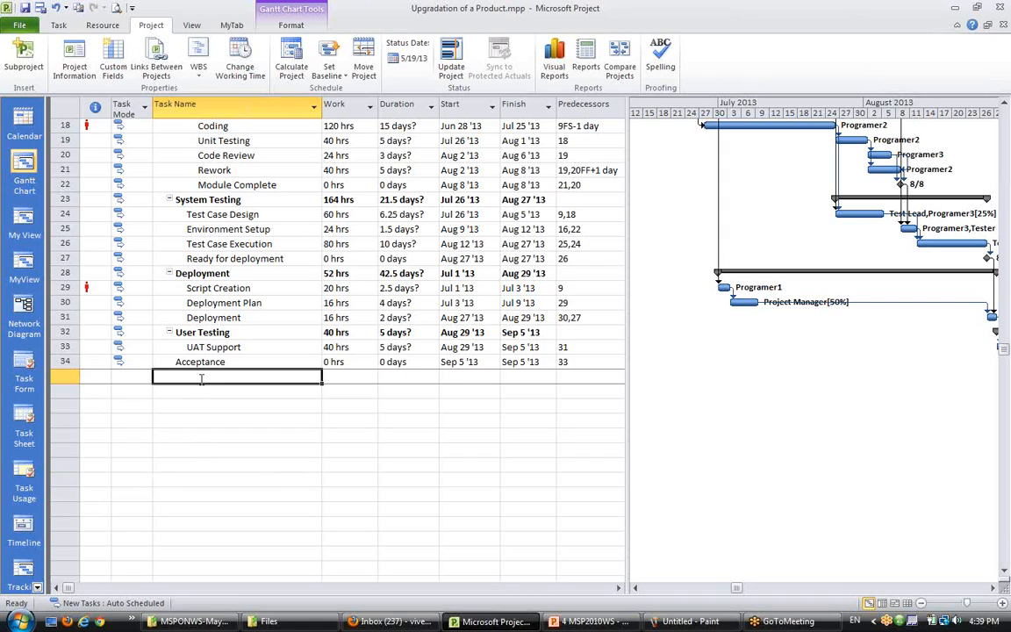
click(214, 406)
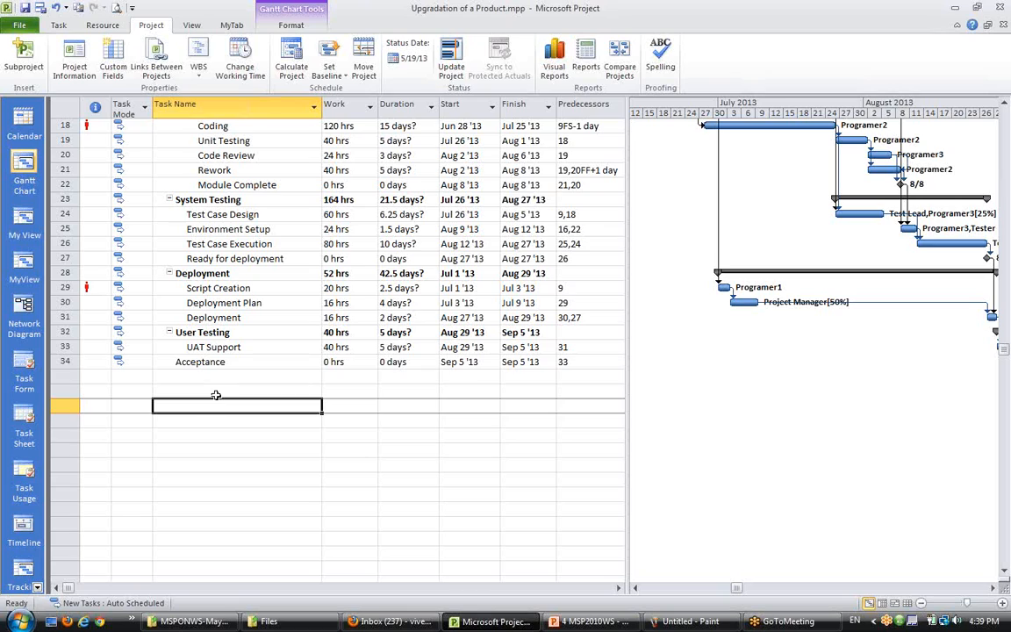
- Insert a recurring task below Acceptance named Project Status Meeting with a duration of 2h
click(227, 376)
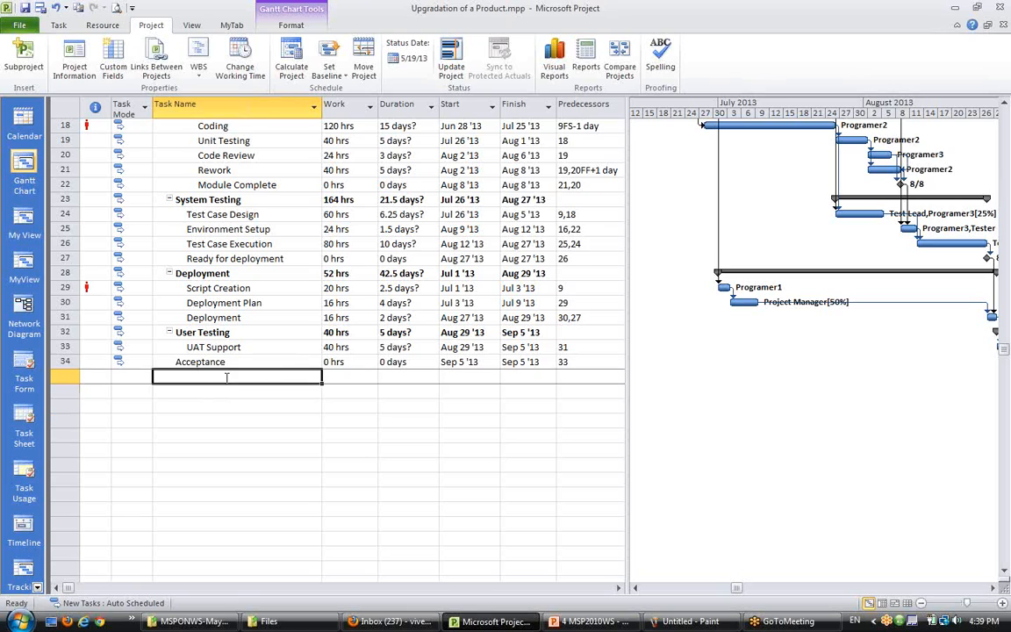
click(59, 25)
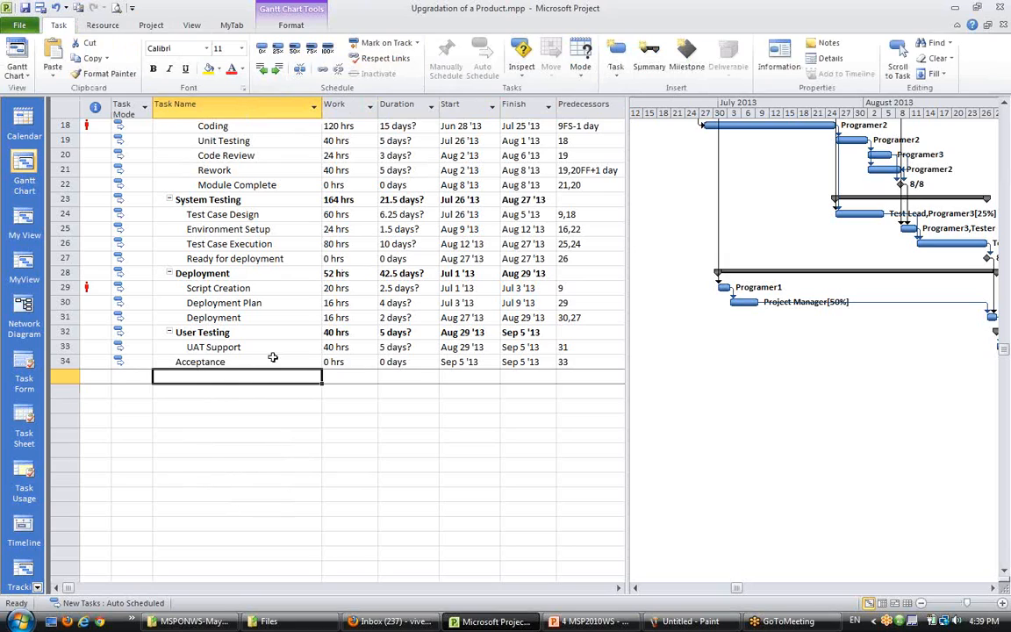
click(616, 74)
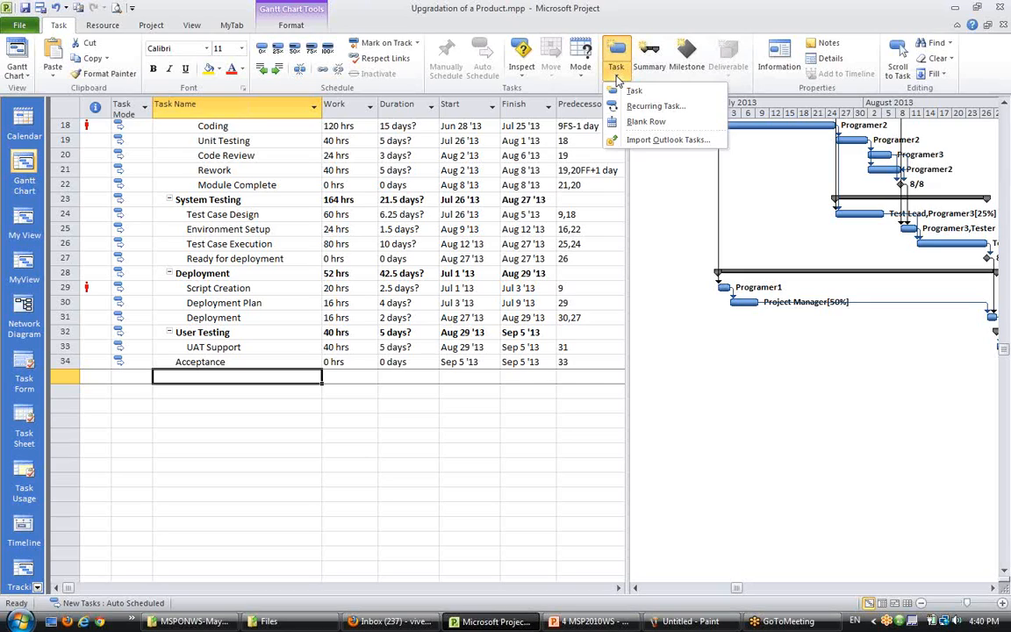
click(649, 107)
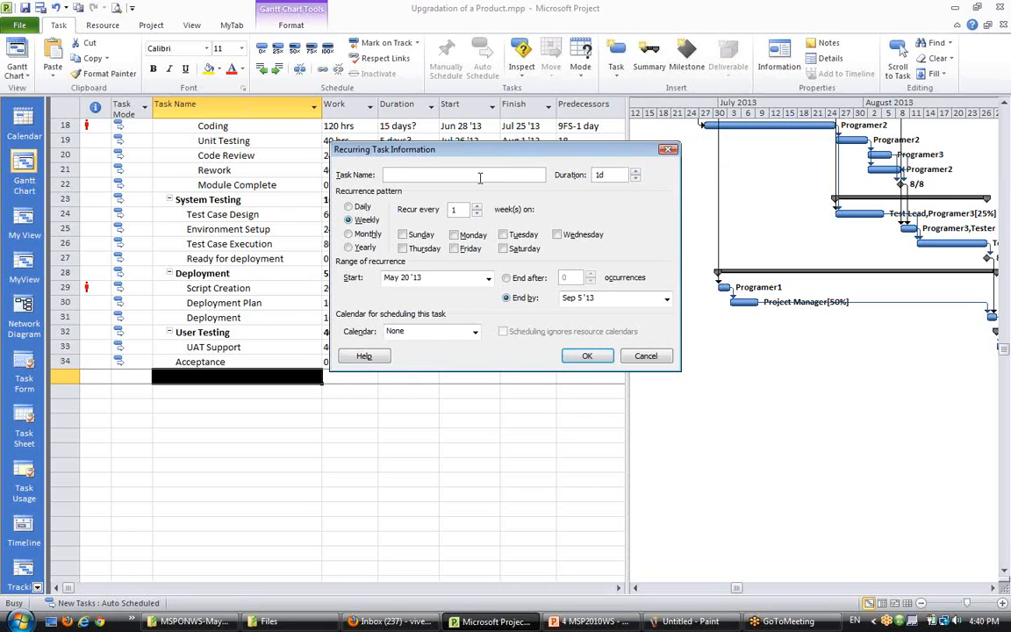
drag(487, 154, 407, 206)
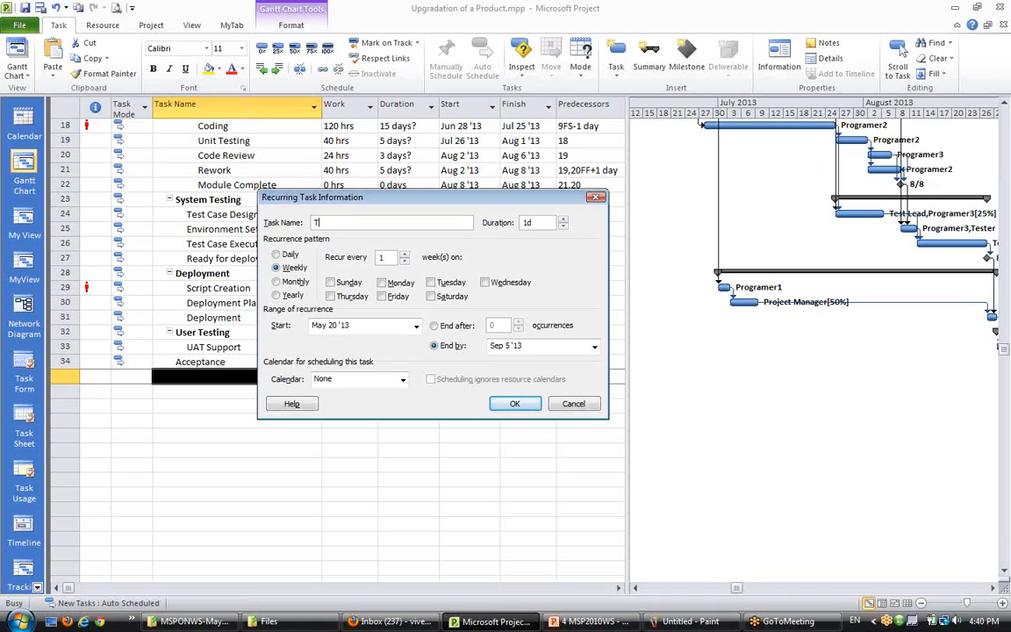
text(Project Status Meeting)
key(Tab)
text(2h)
key(Tab)
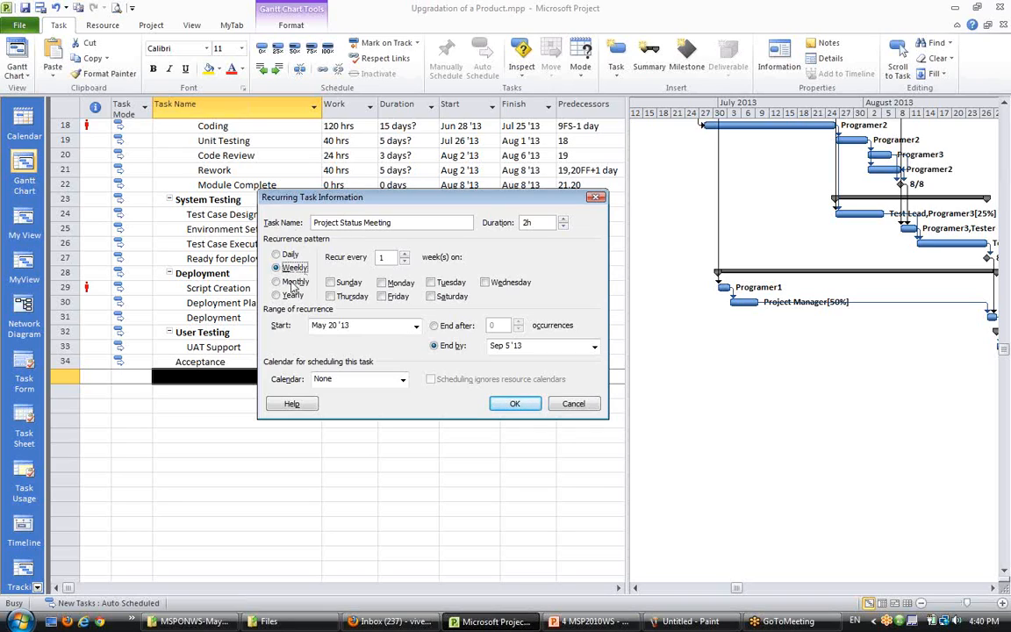
- Set the meeting to recur weekly every 1 week on Monday and confirm the recurring task
key(Down)
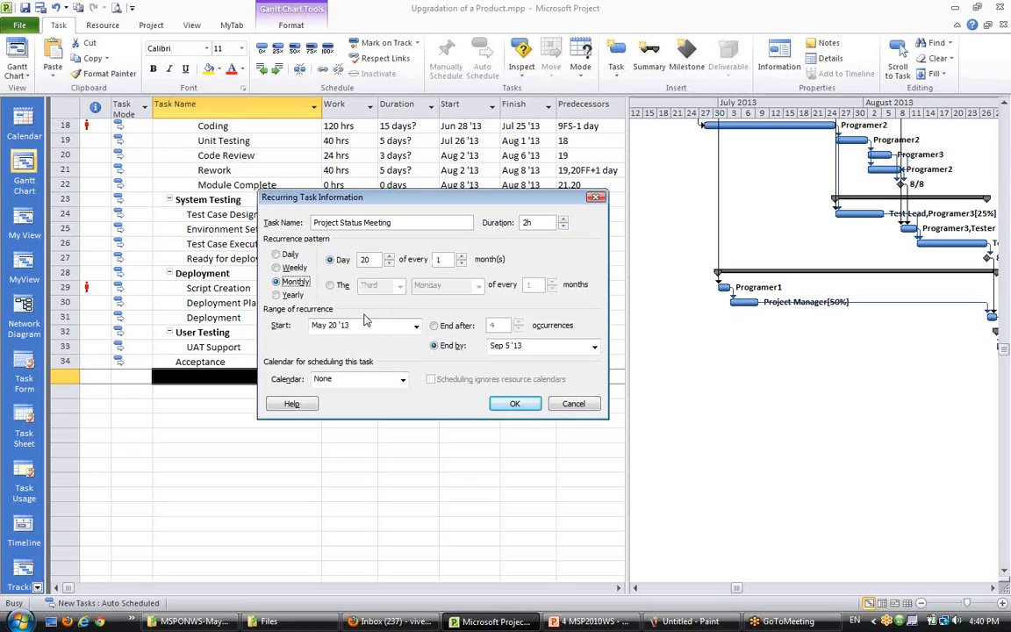
click(282, 269)
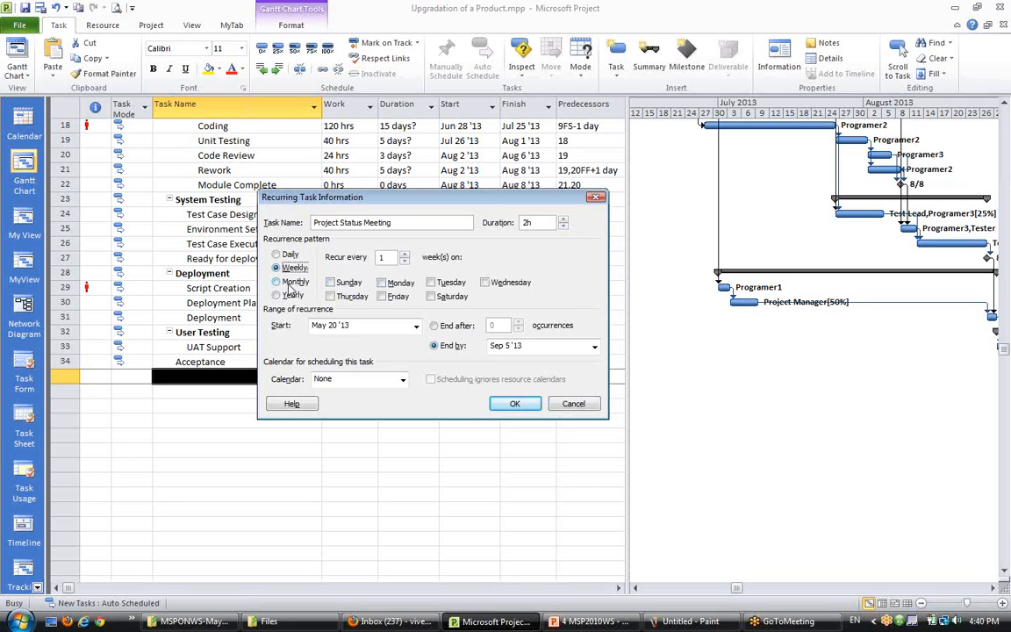
click(404, 254)
click(295, 282)
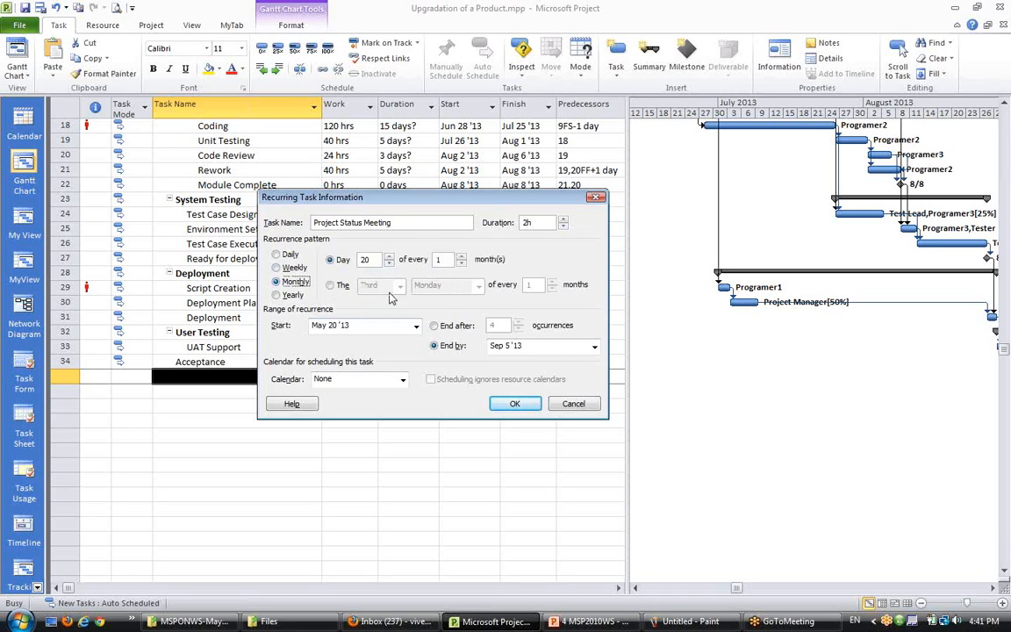
click(331, 284)
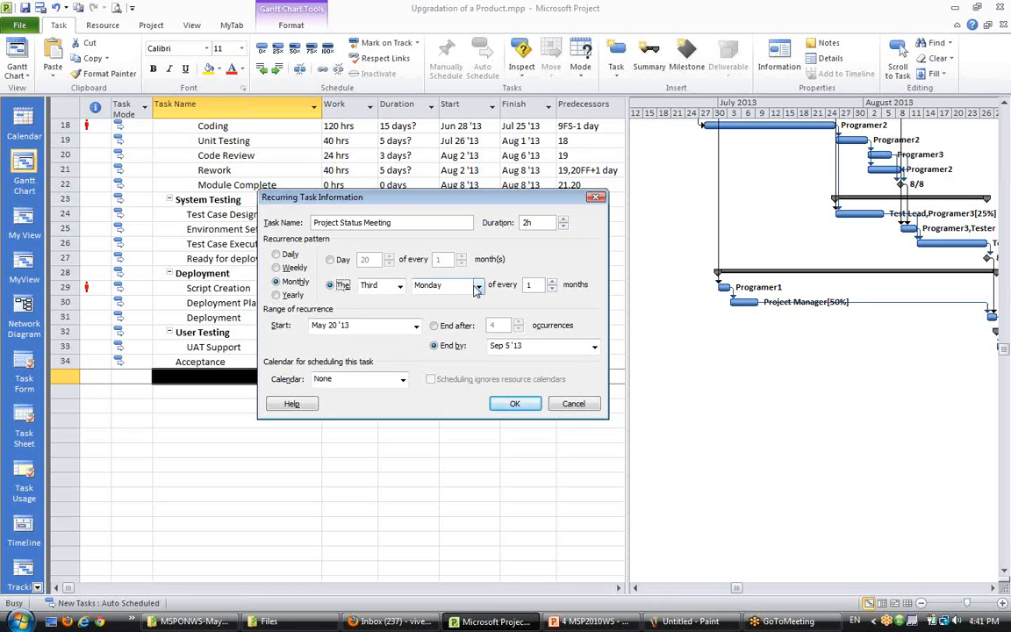
click(275, 268)
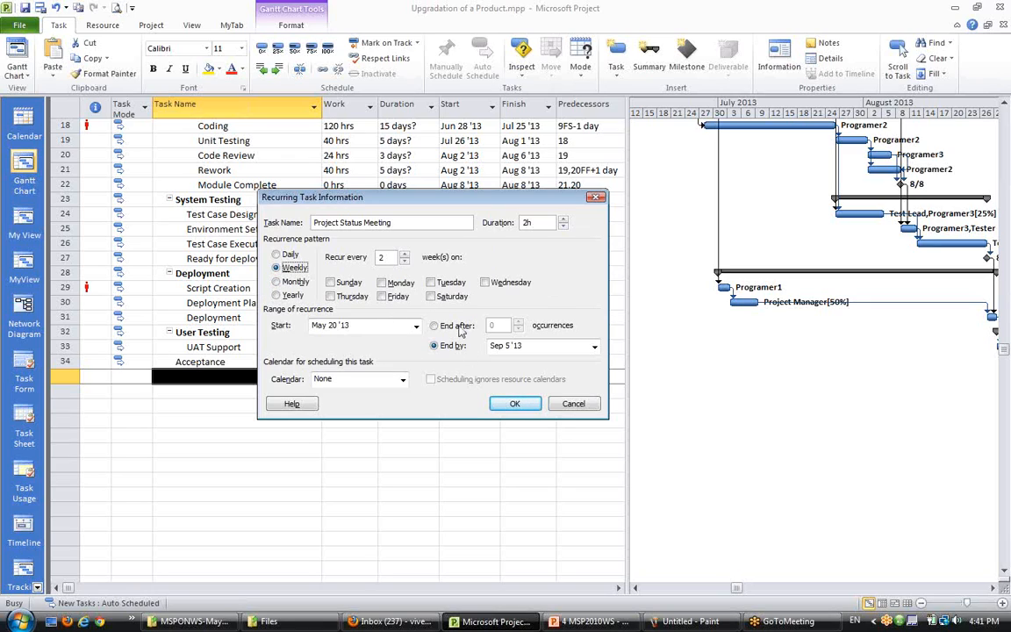
click(404, 261)
click(382, 284)
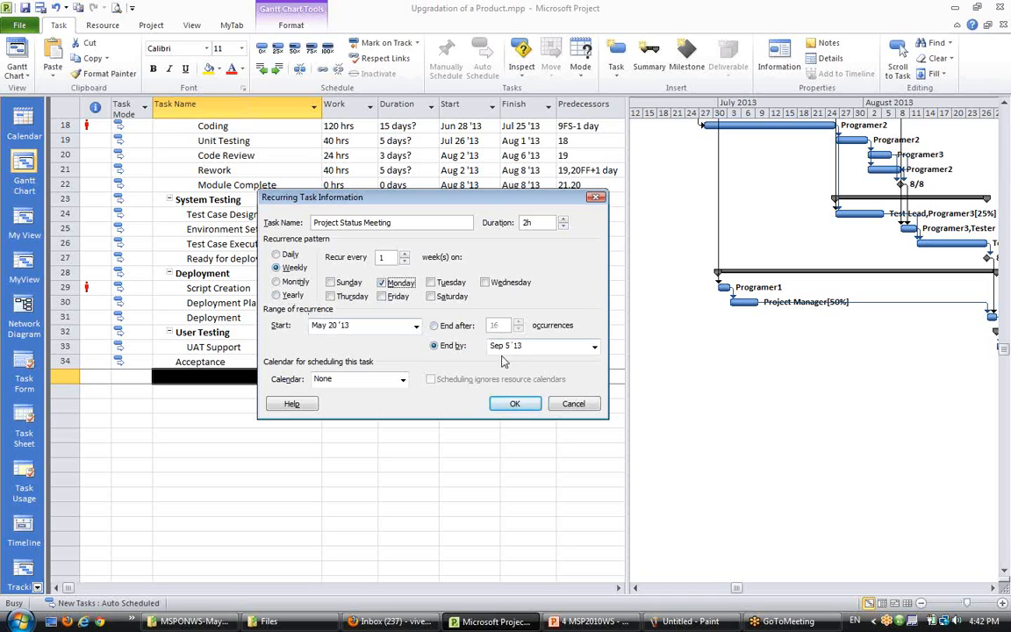
click(515, 403)
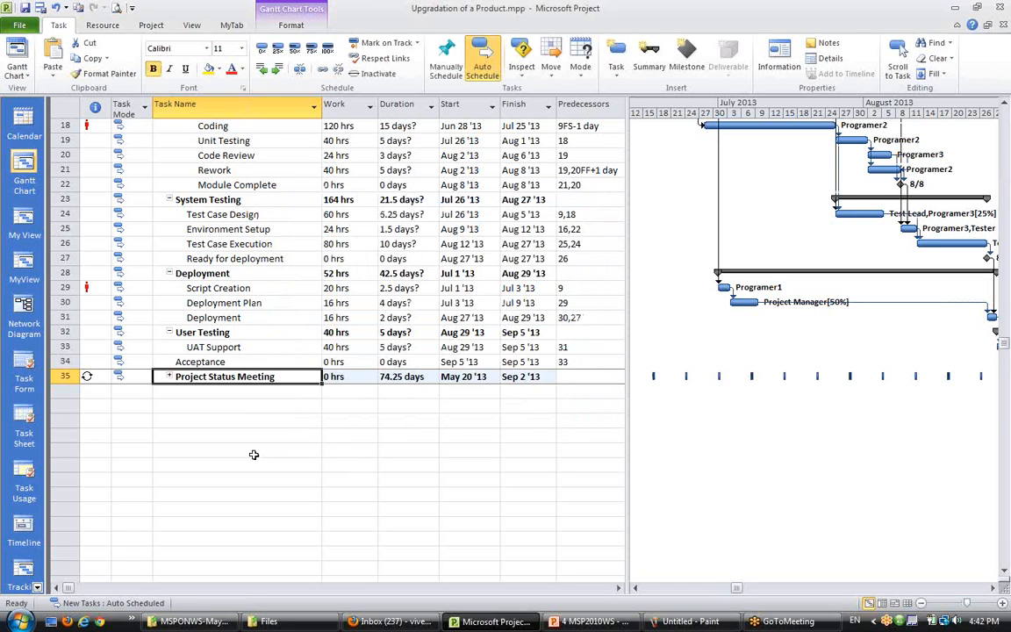
- Expand the Project Status Meeting summary task to show its individual occurrences
scroll(254, 455, down, 3)
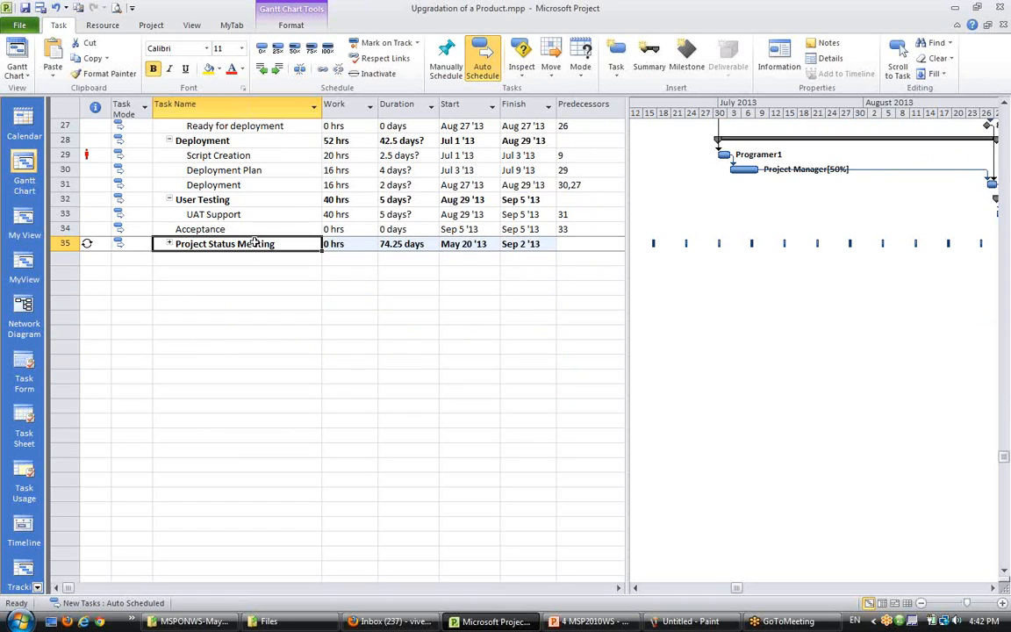
click(170, 243)
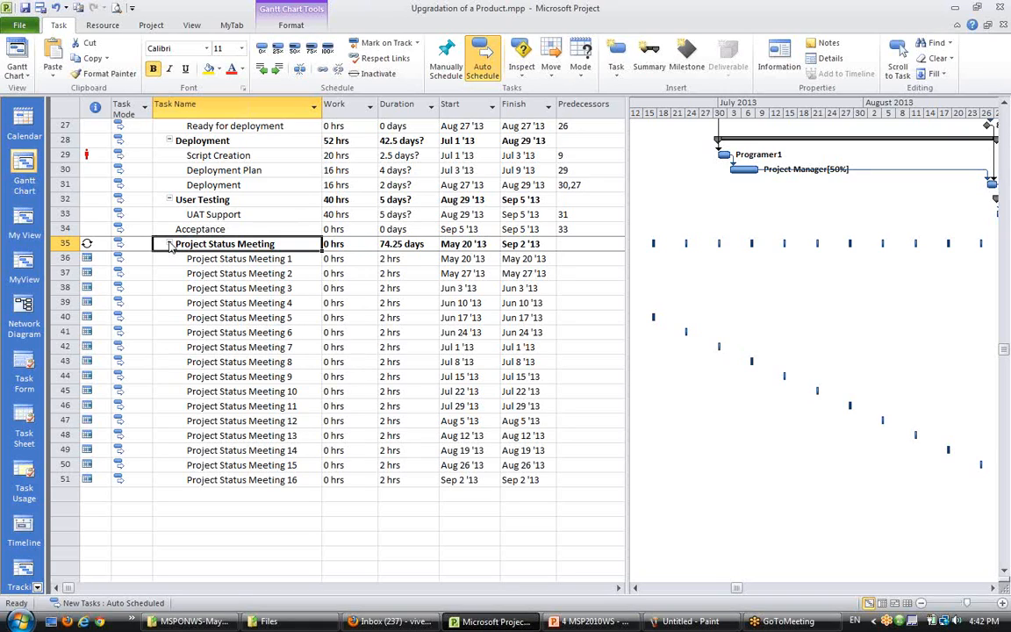
click(255, 285)
click(266, 245)
- Select the meeting occurrences and inspect their individual bars in the Gantt chart
click(278, 479)
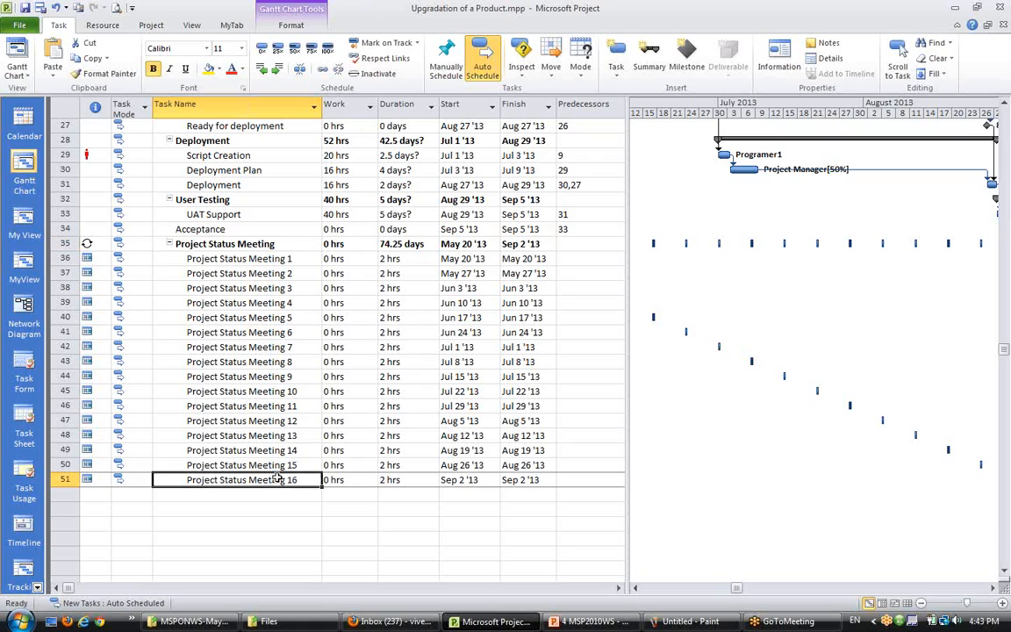
drag(264, 258, 263, 475)
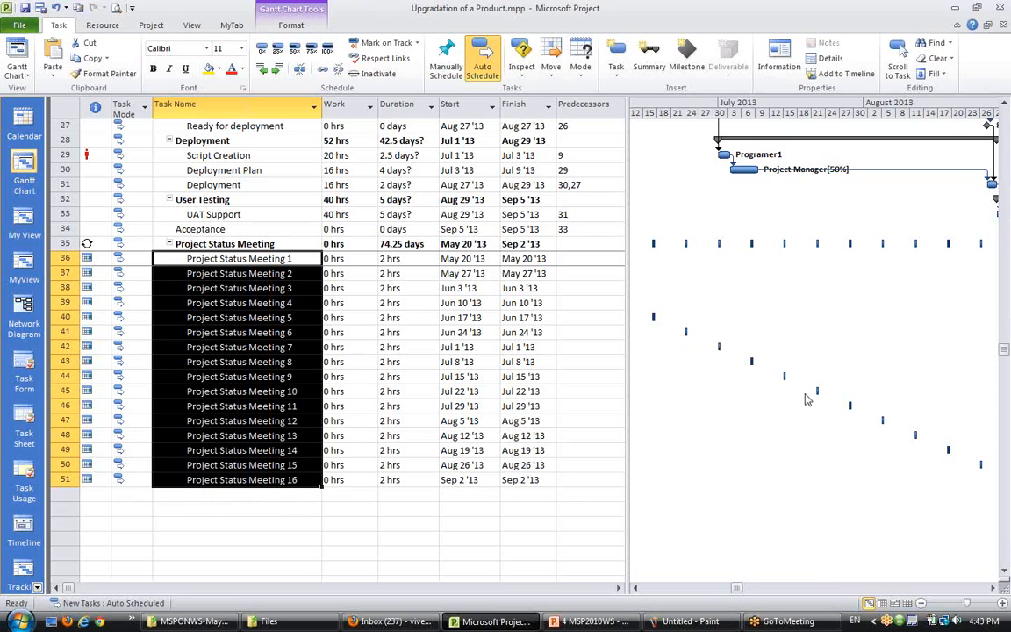
scroll(735, 423, up, 1)
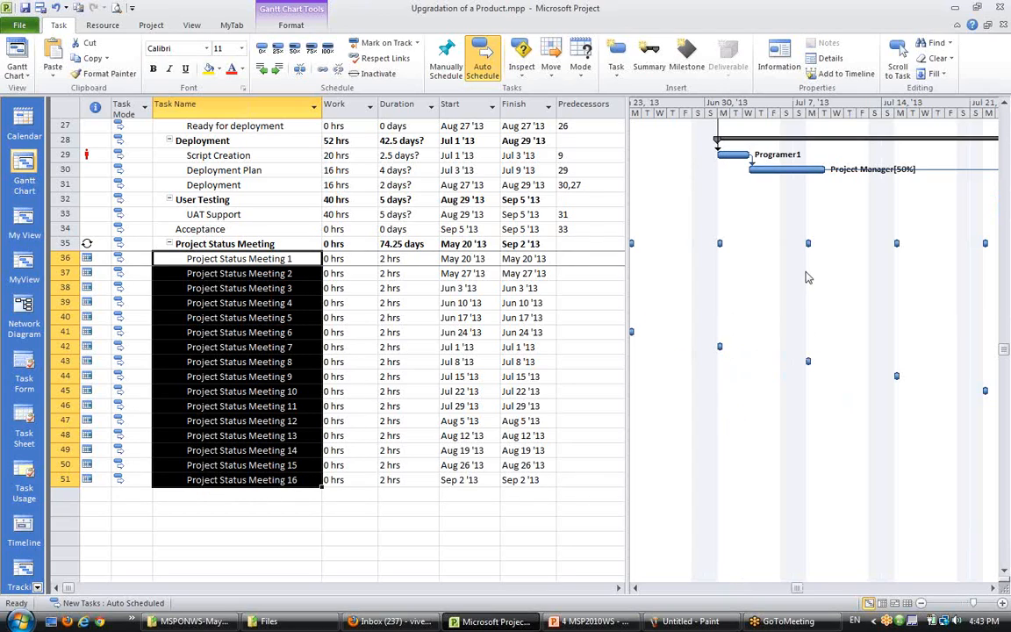
click(635, 588)
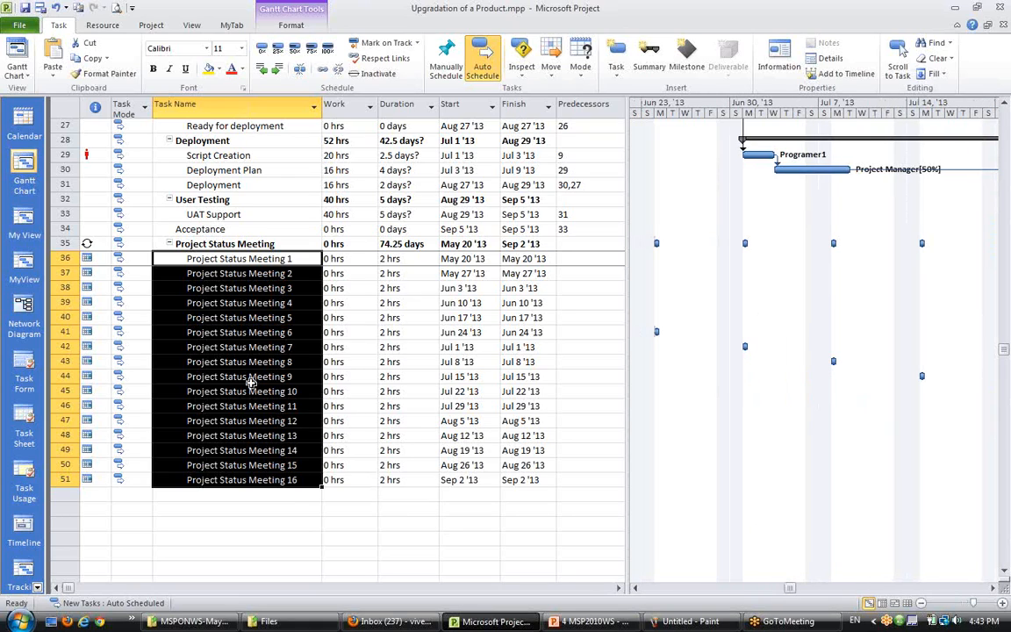
click(224, 376)
click(223, 479)
click(219, 288)
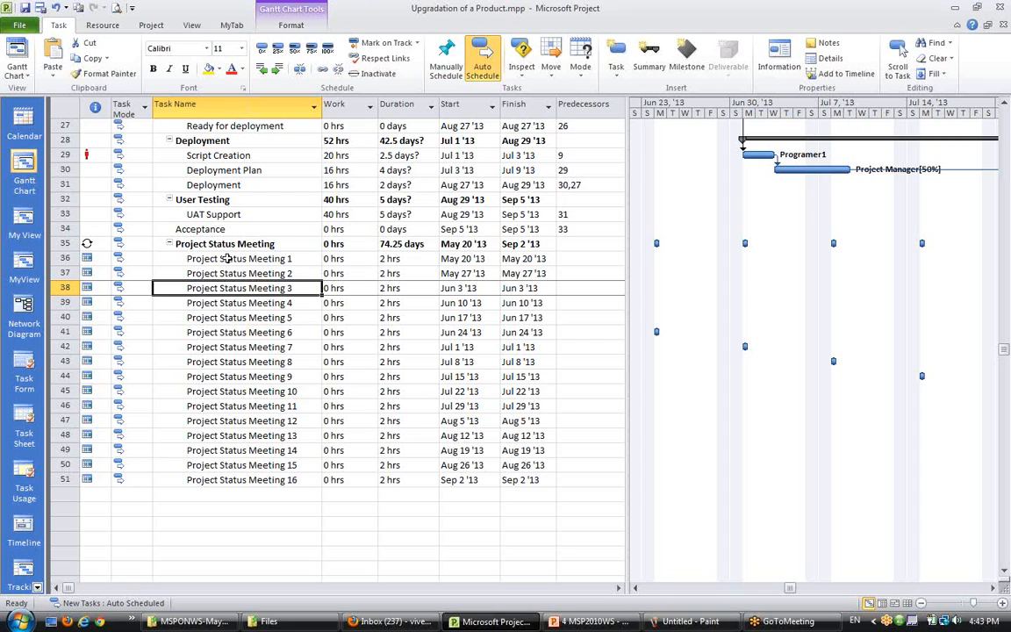
click(231, 260)
click(219, 361)
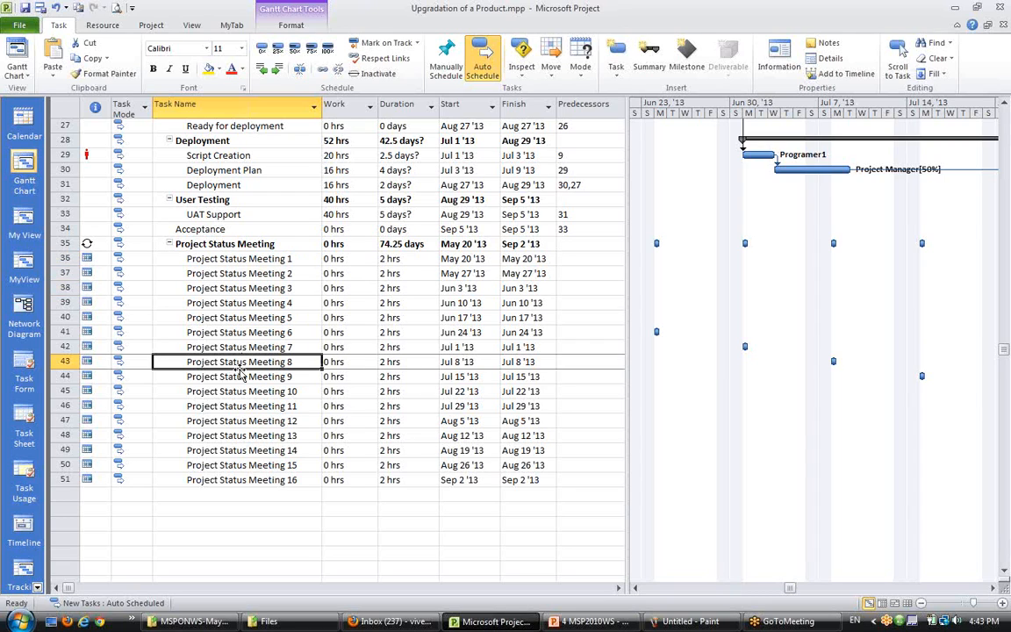
- Scroll through the schedule to compare the meeting occurrences with the regular tasks and summary rows
scroll(244, 414, up, 4)
scroll(244, 414, up, 5)
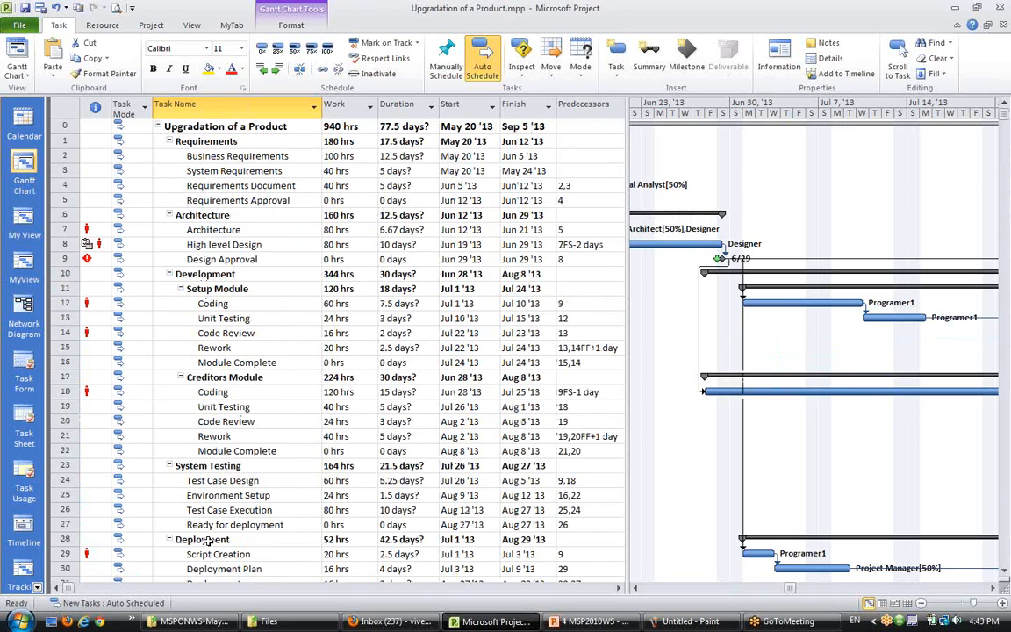
scroll(194, 491, down, 1)
scroll(204, 546, down, 2)
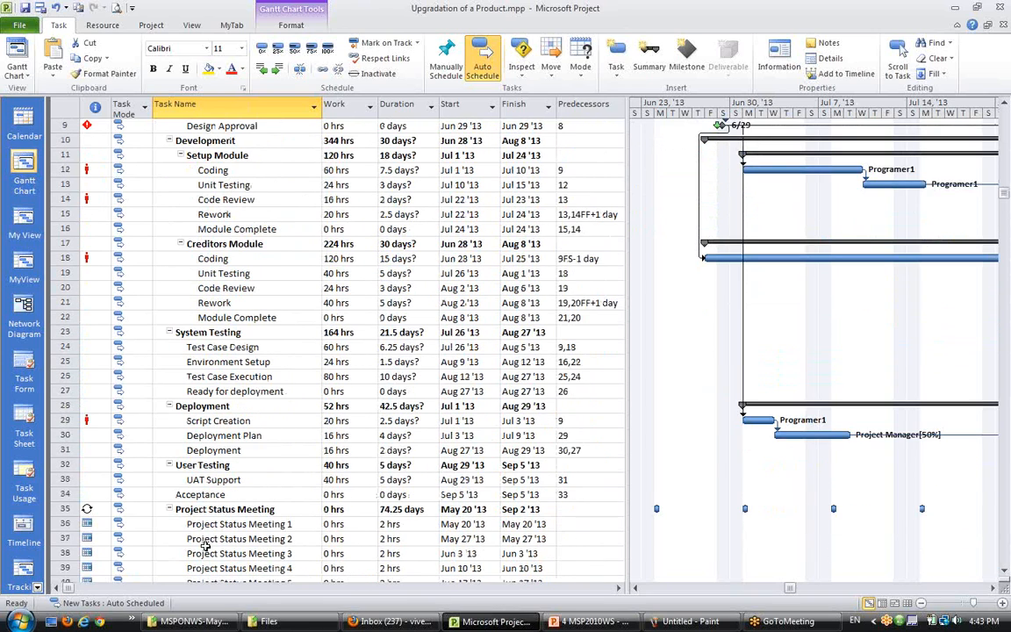
click(195, 447)
scroll(190, 432, up, 3)
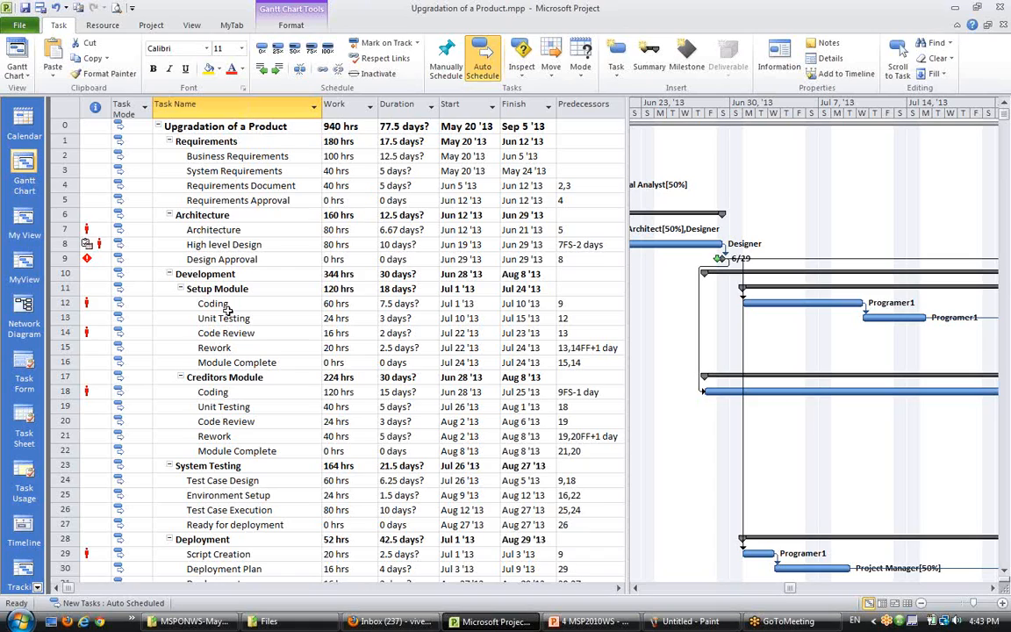
drag(239, 303, 236, 361)
click(245, 423)
click(252, 301)
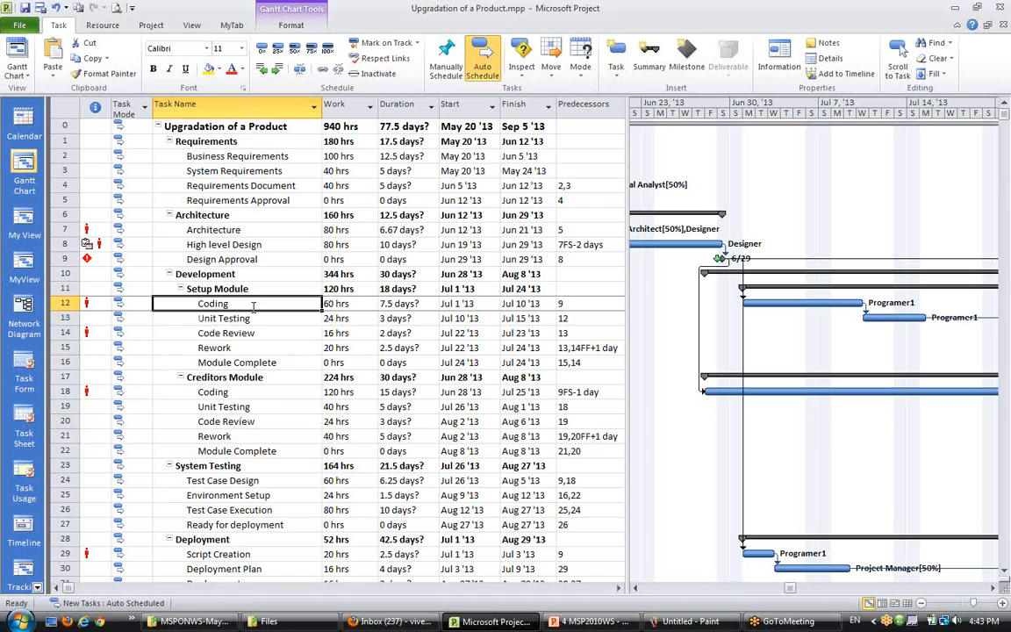
scroll(265, 355, down, 10)
click(262, 435)
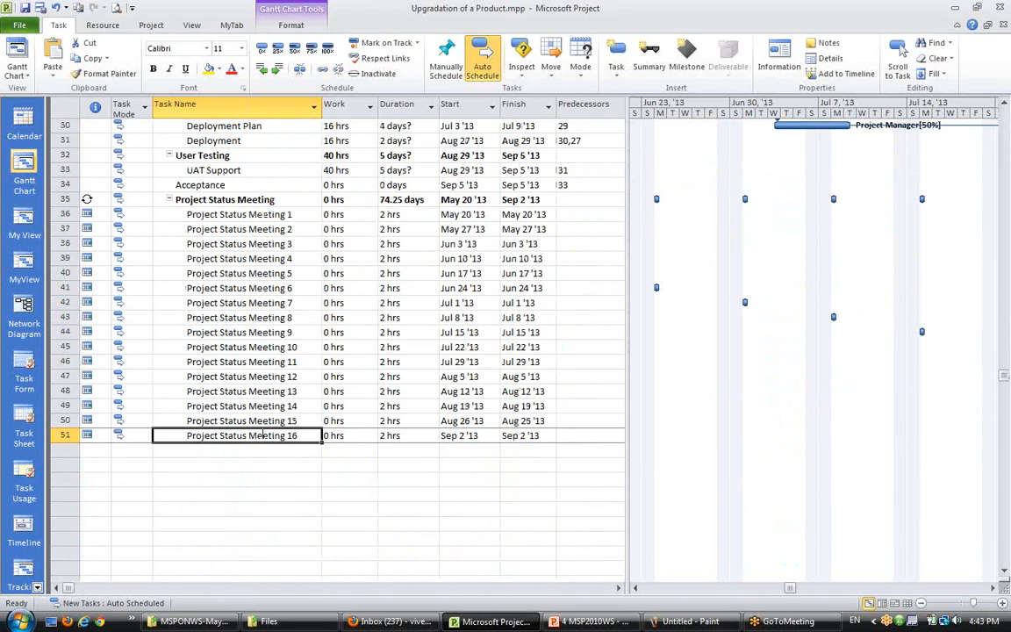
click(247, 200)
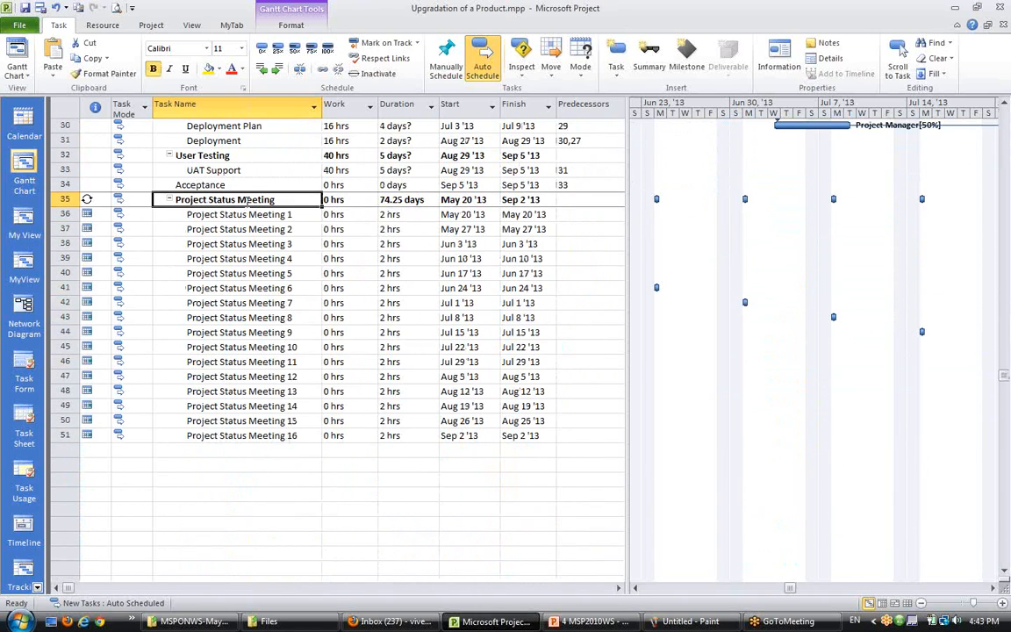
drag(246, 214, 254, 435)
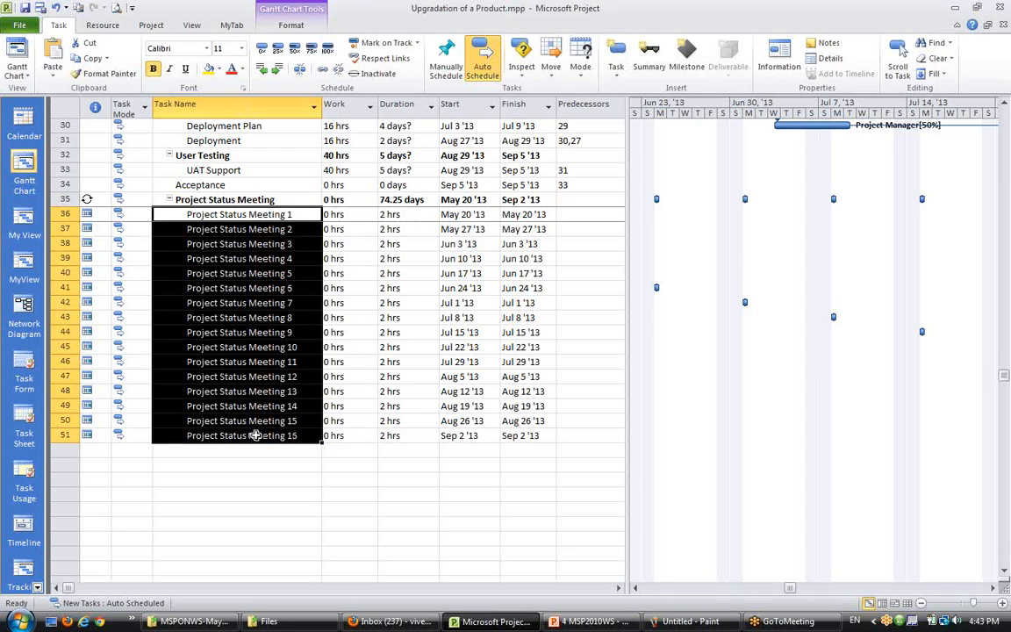
click(236, 478)
click(245, 200)
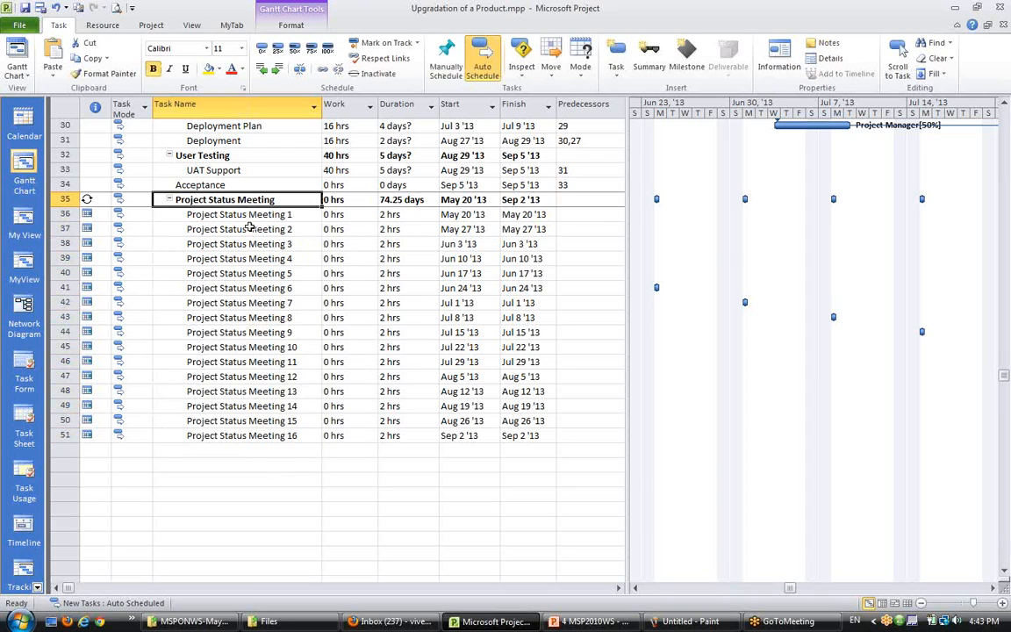
scroll(244, 316, up, 3)
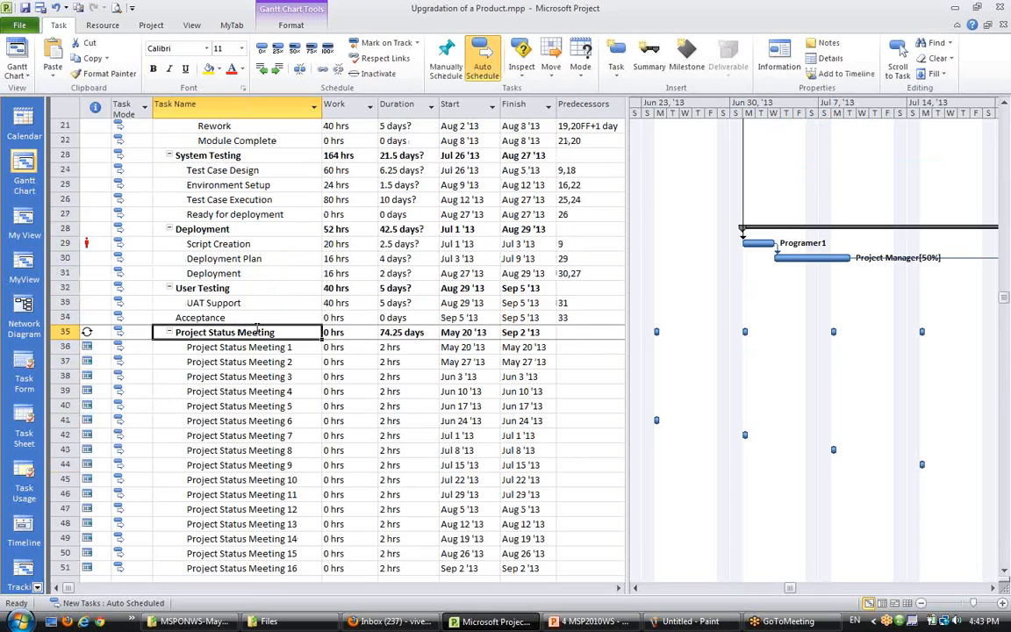
key(ctrl+b)
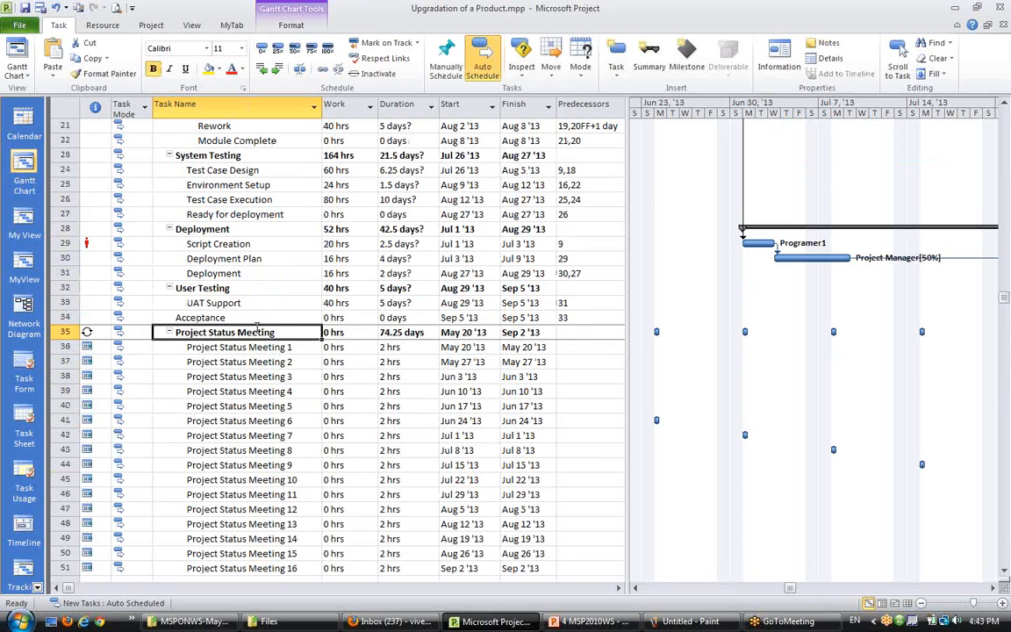
scroll(250, 320, down, 2)
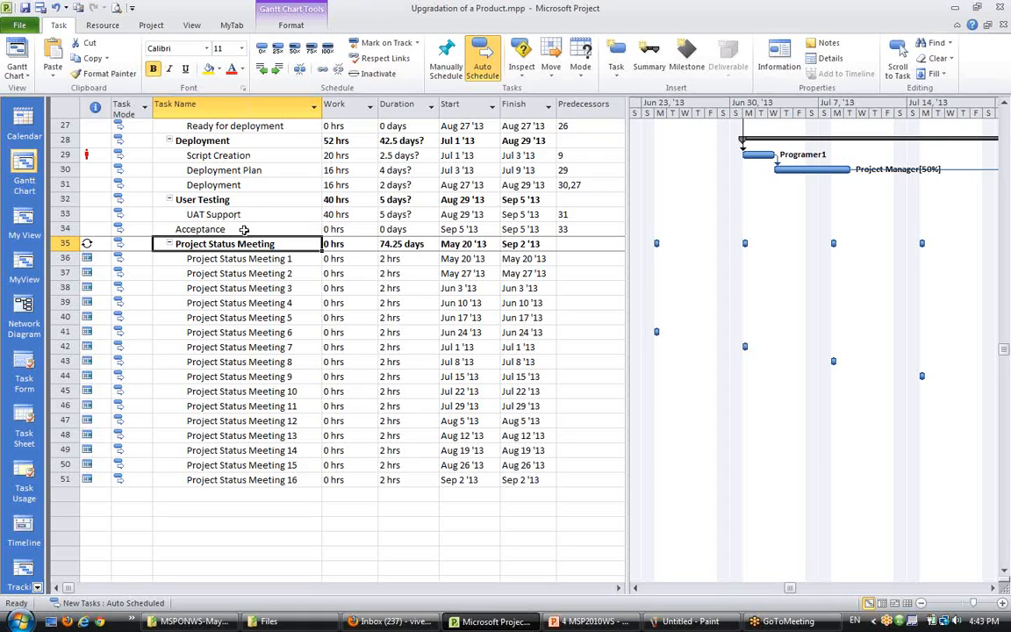
- Assign Architect, Business Analyst, Project Manager, Tech Led, Technical Analyst and Test Lead to the Project Status Meeting task
click(216, 314)
click(202, 244)
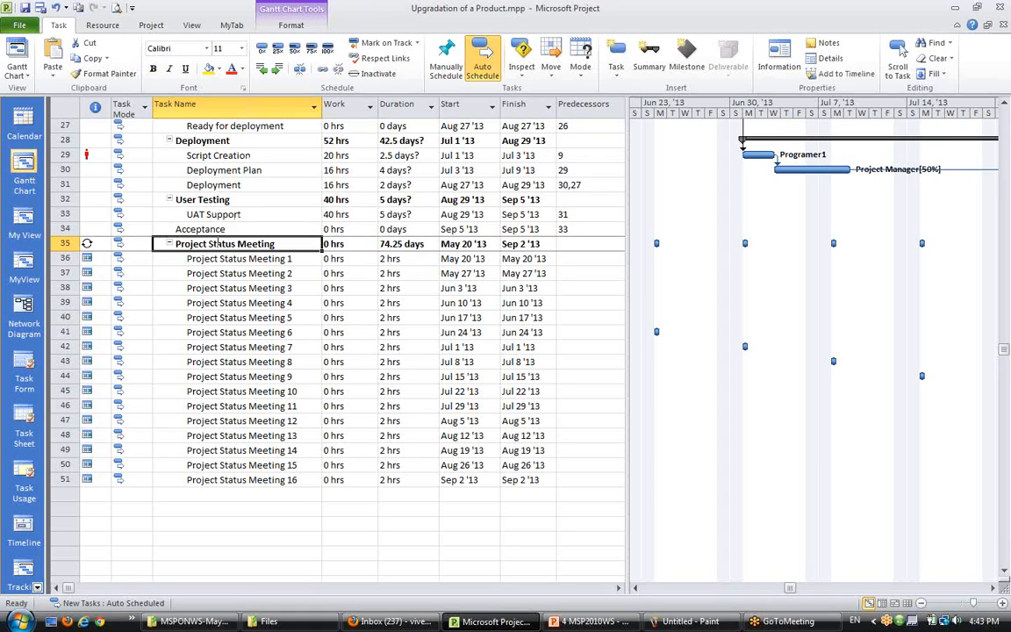
click(103, 26)
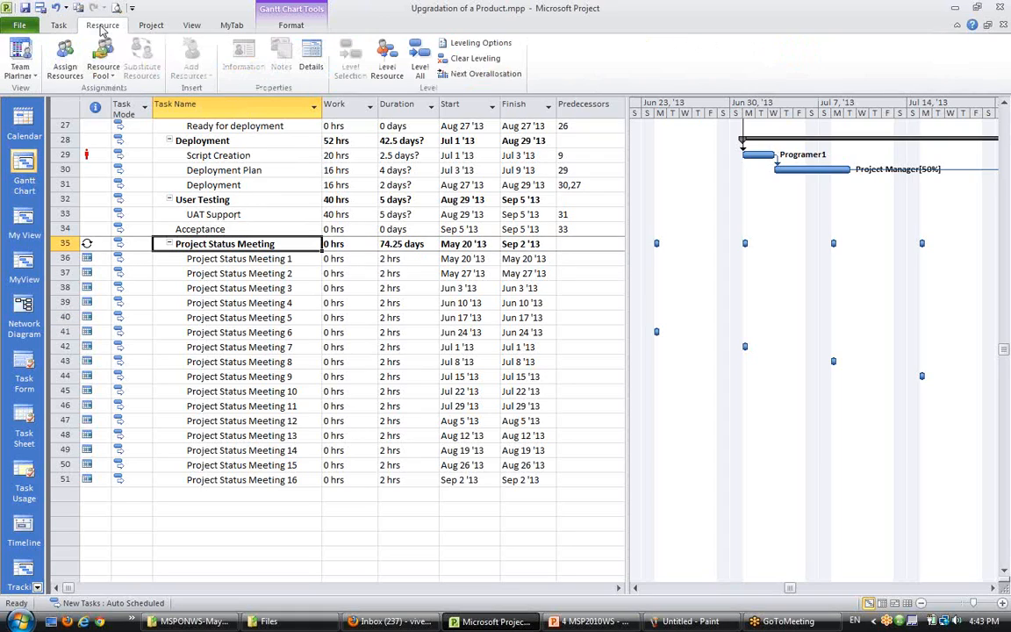
click(65, 69)
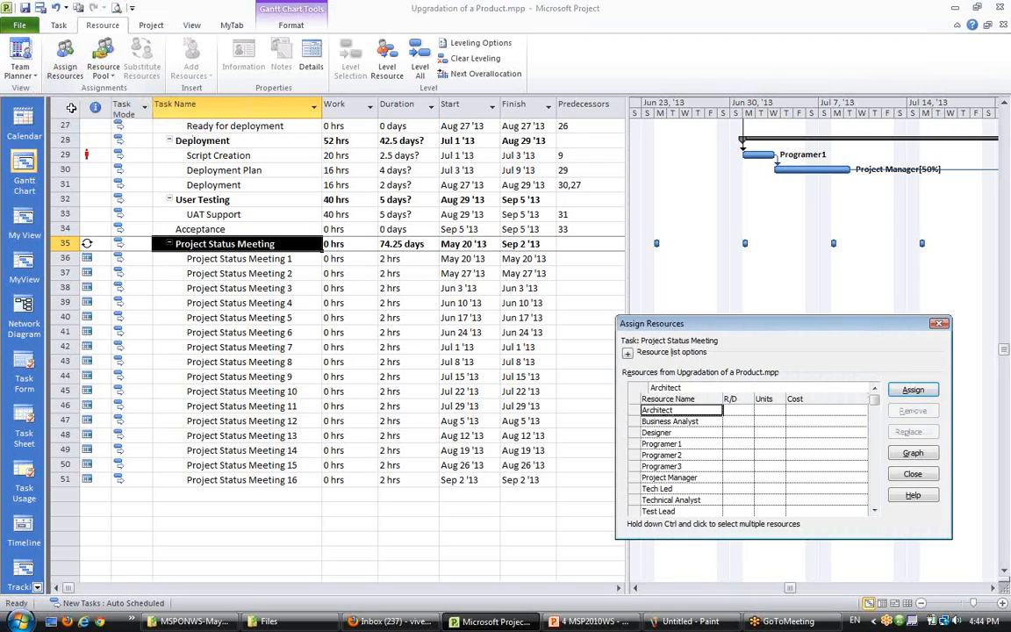
drag(732, 329, 578, 255)
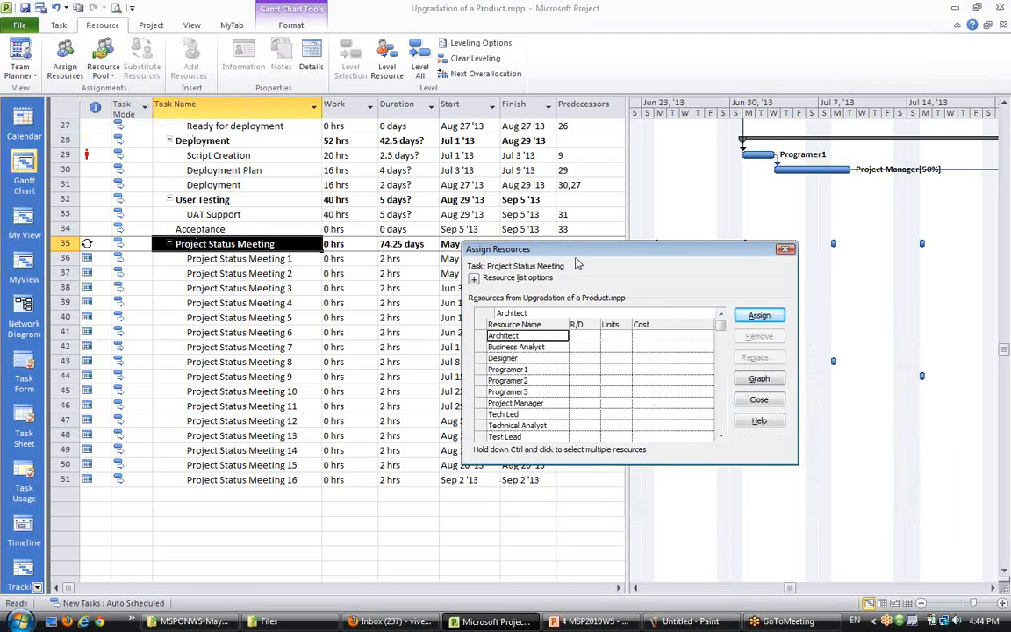
scroll(718, 435, down, 5)
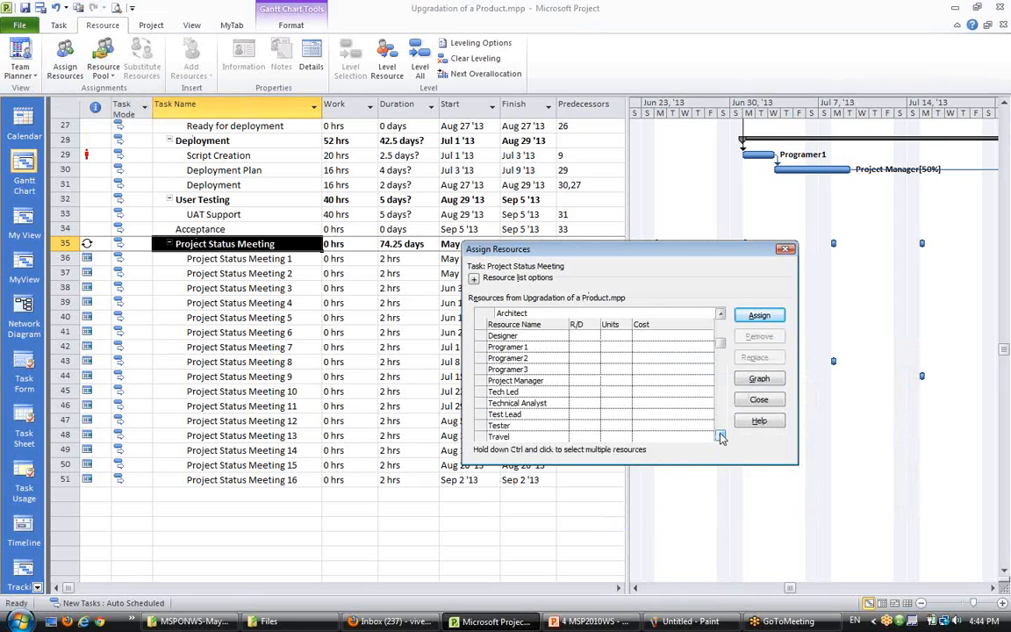
scroll(722, 326, up, 5)
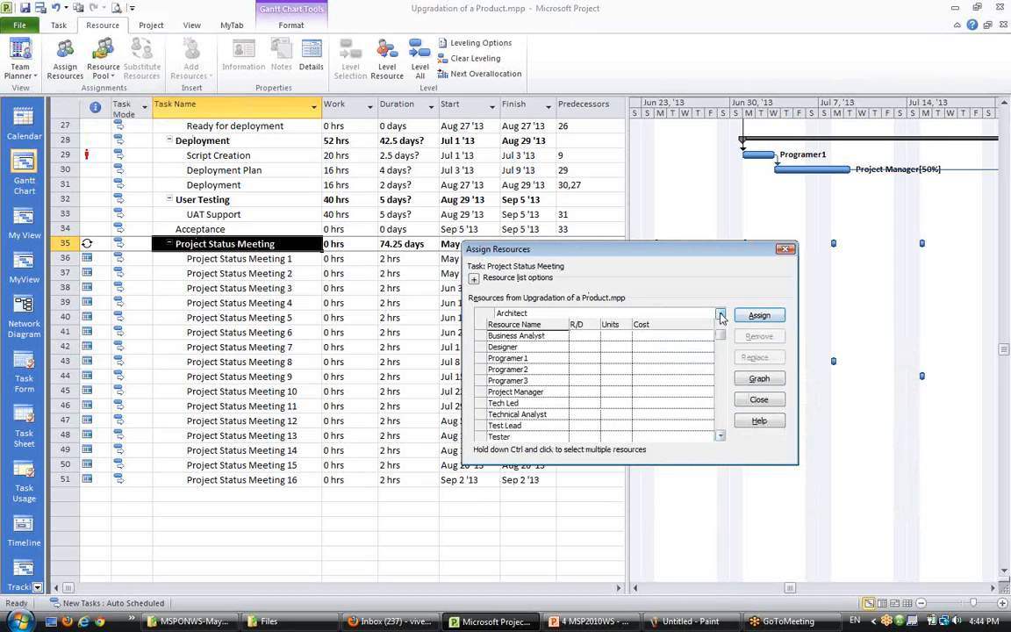
click(527, 402)
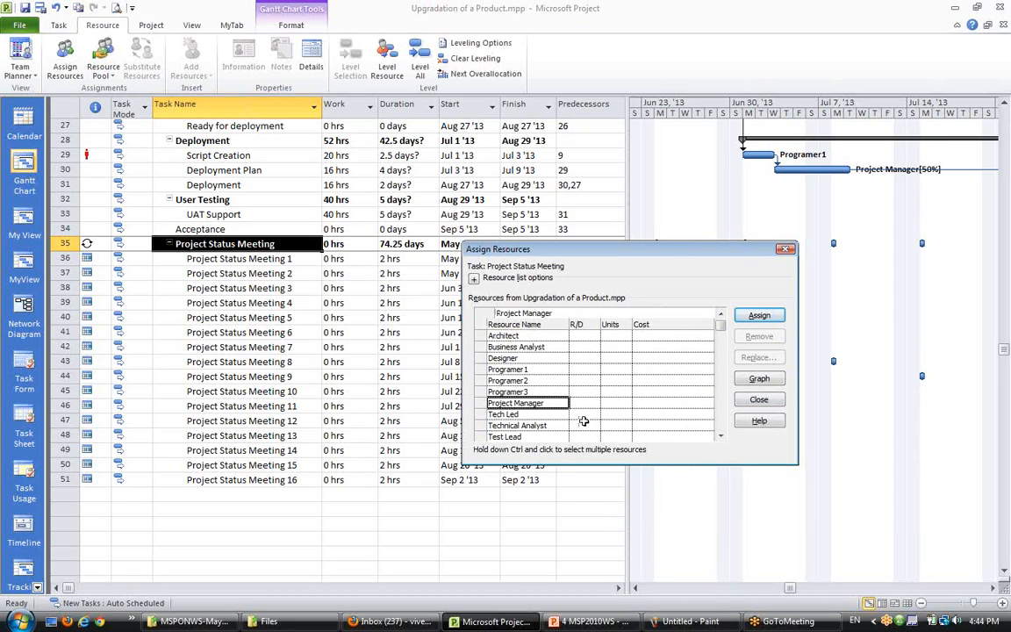
ctrl+click(505, 335)
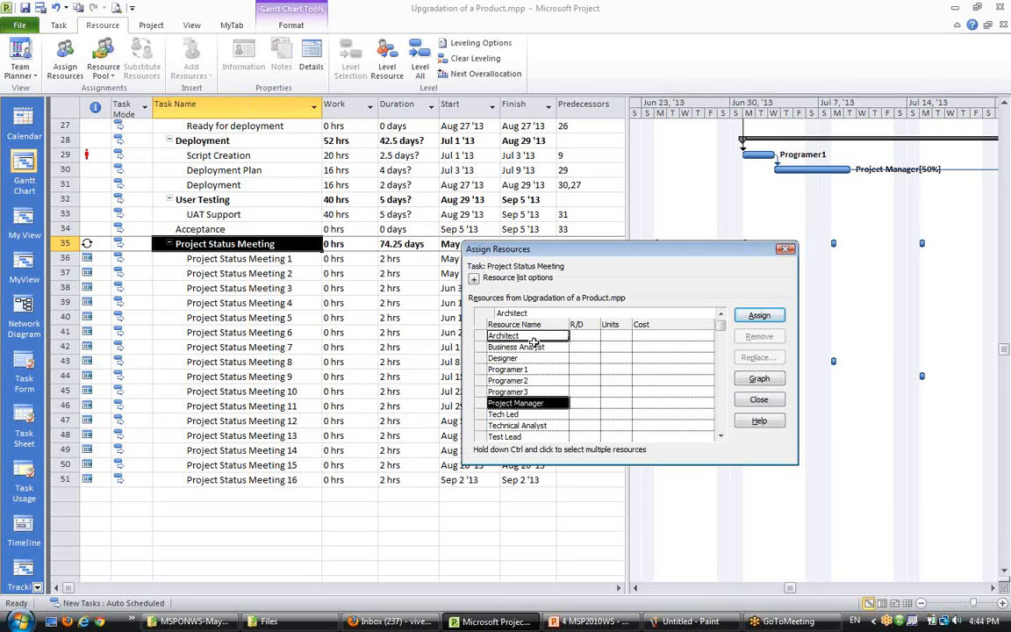
ctrl+click(520, 347)
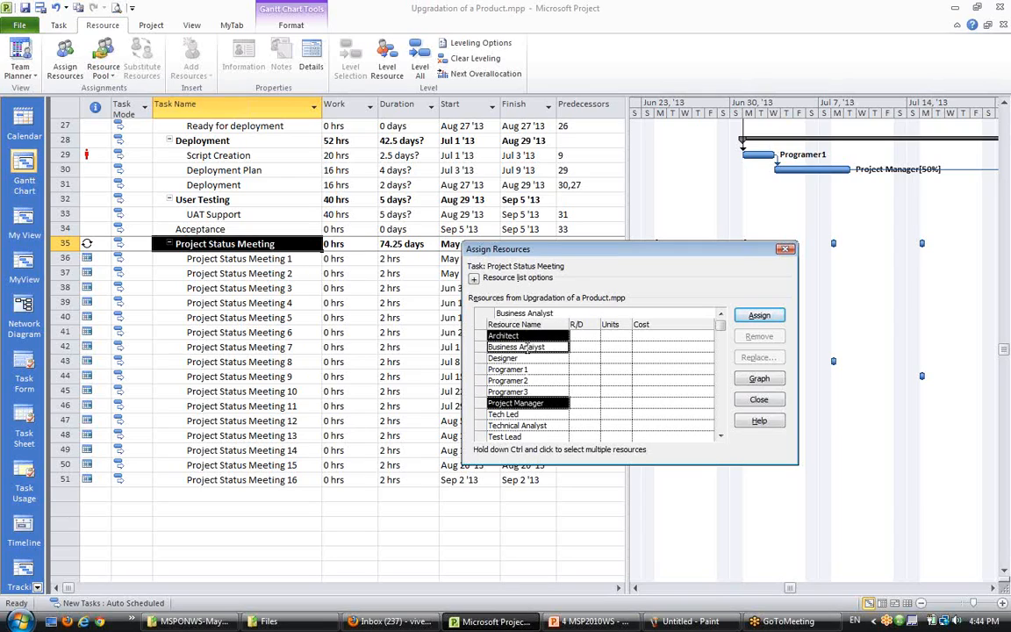
ctrl+click(517, 424)
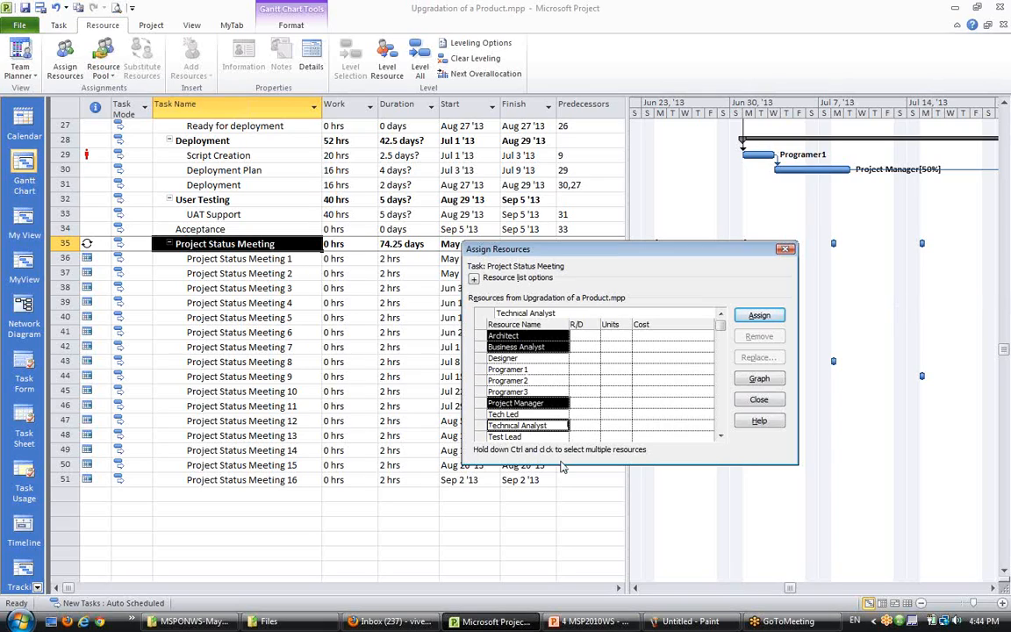
ctrl+click(526, 415)
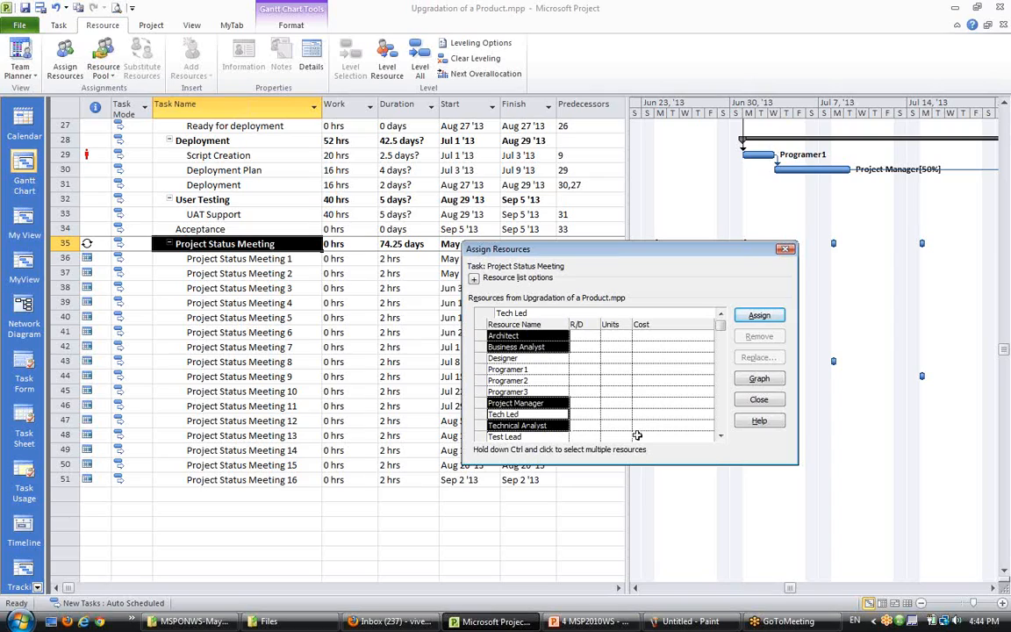
click(720, 436)
ctrl+click(558, 424)
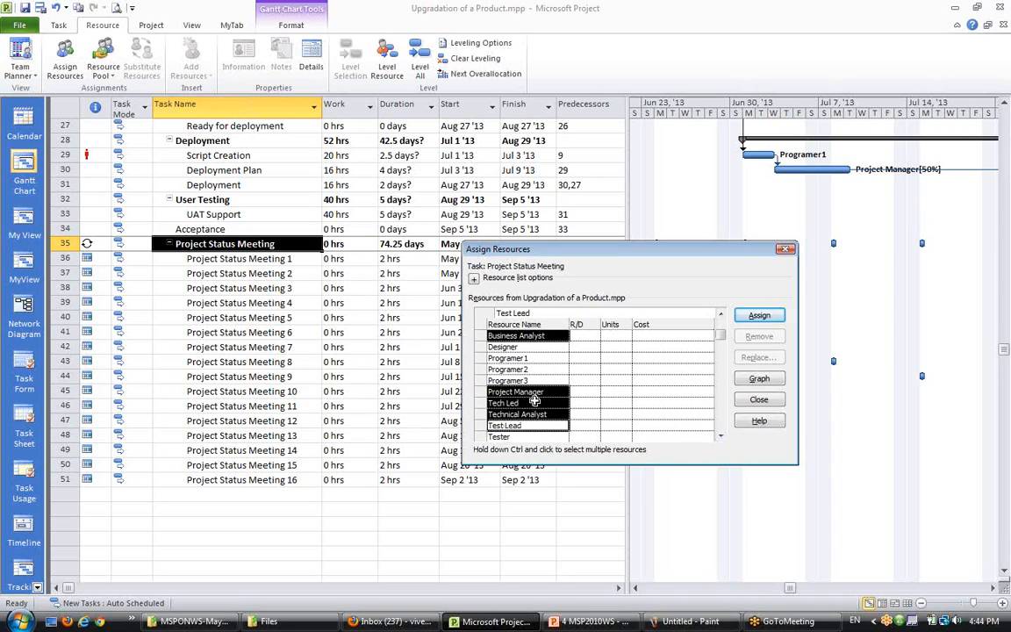
click(721, 314)
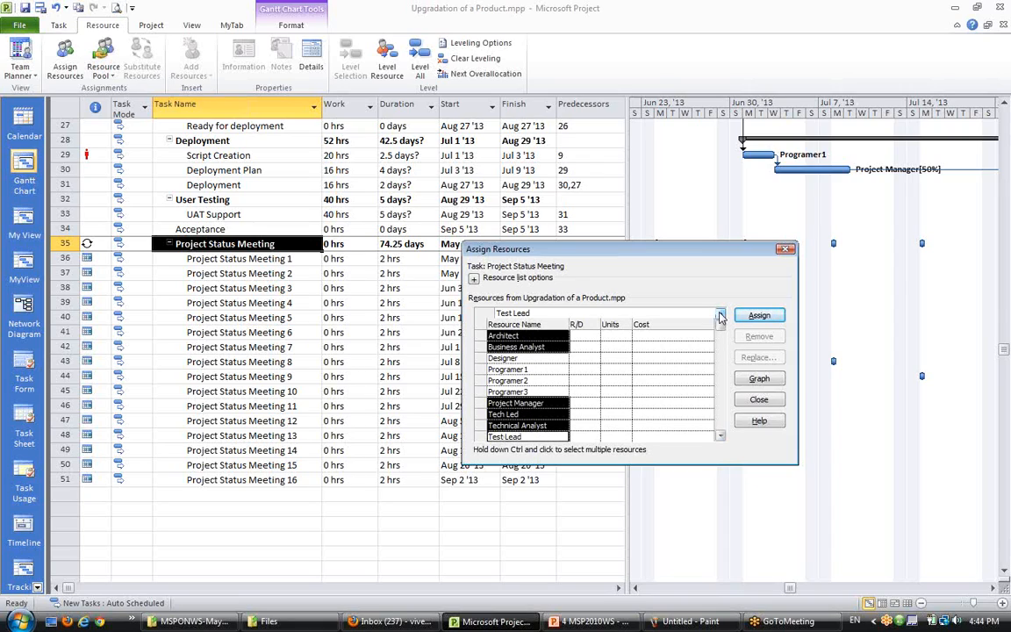
click(721, 435)
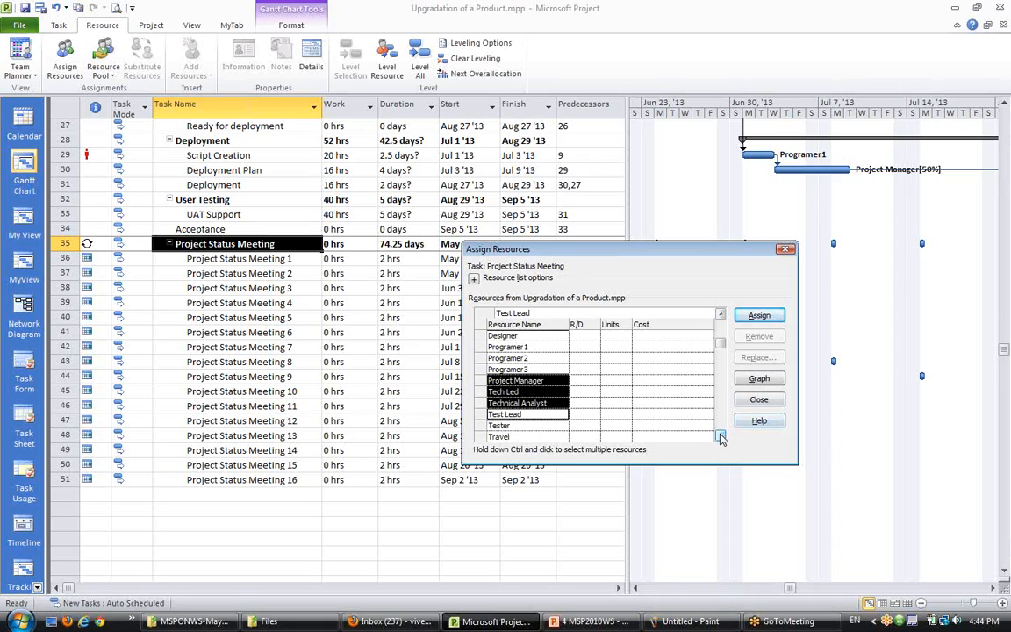
click(720, 435)
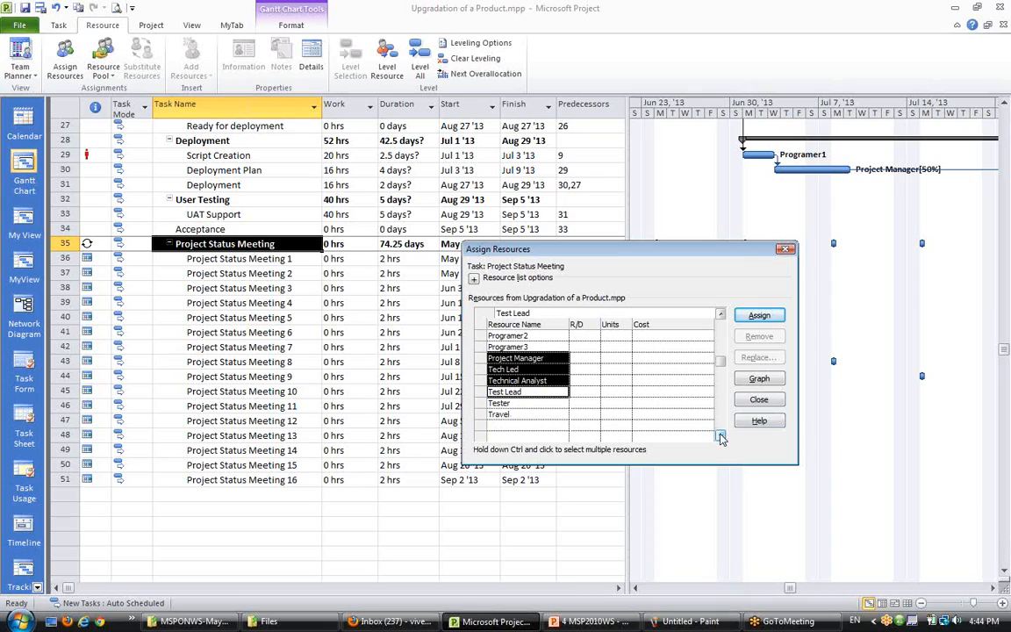
click(760, 317)
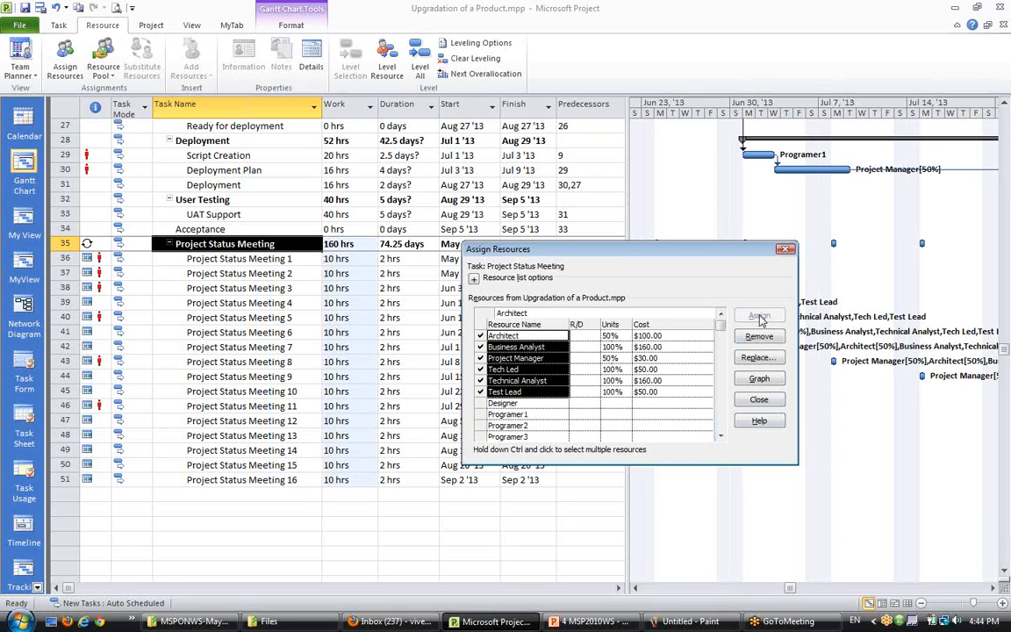
click(759, 401)
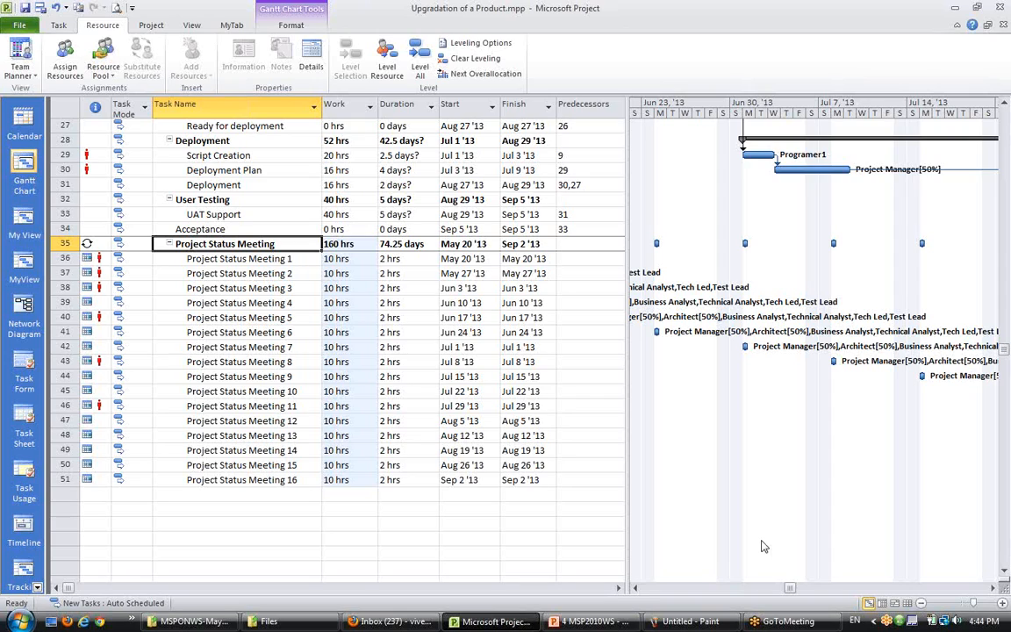
- Undo the resource assignment to the Project Status Meeting task
key(ctrl+z)
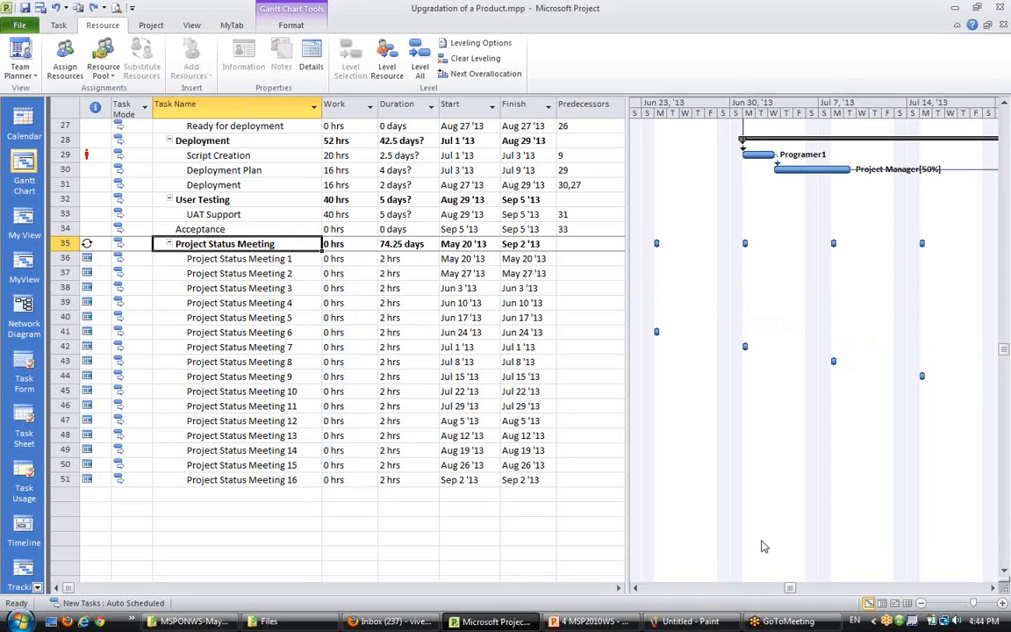
drag(344, 259, 337, 504)
click(337, 505)
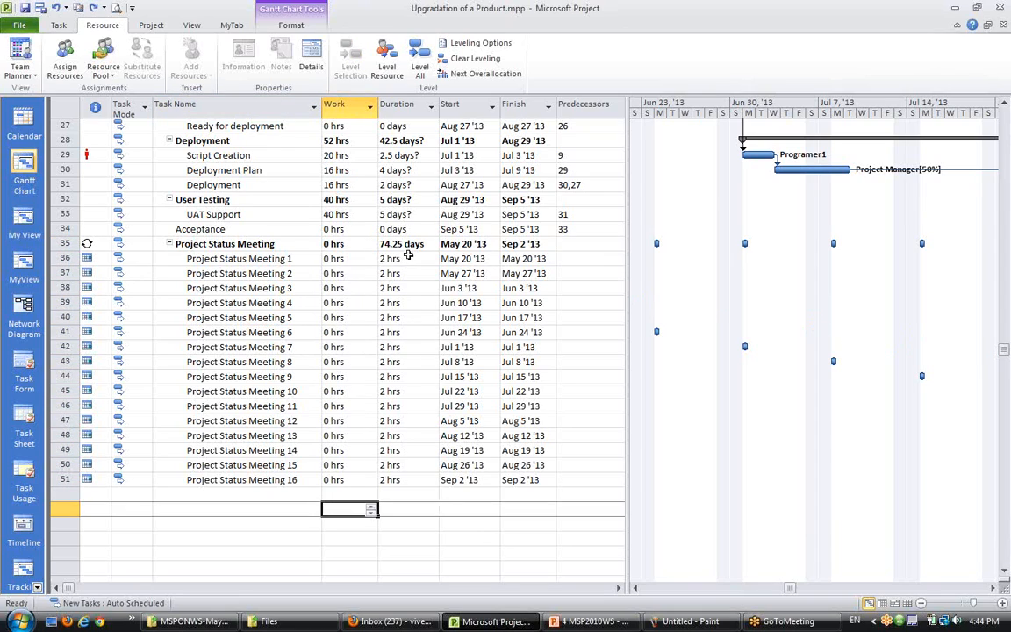
- Select the meeting occurrences and redo the resource assignment to the Project Status Meeting task
drag(393, 259, 401, 465)
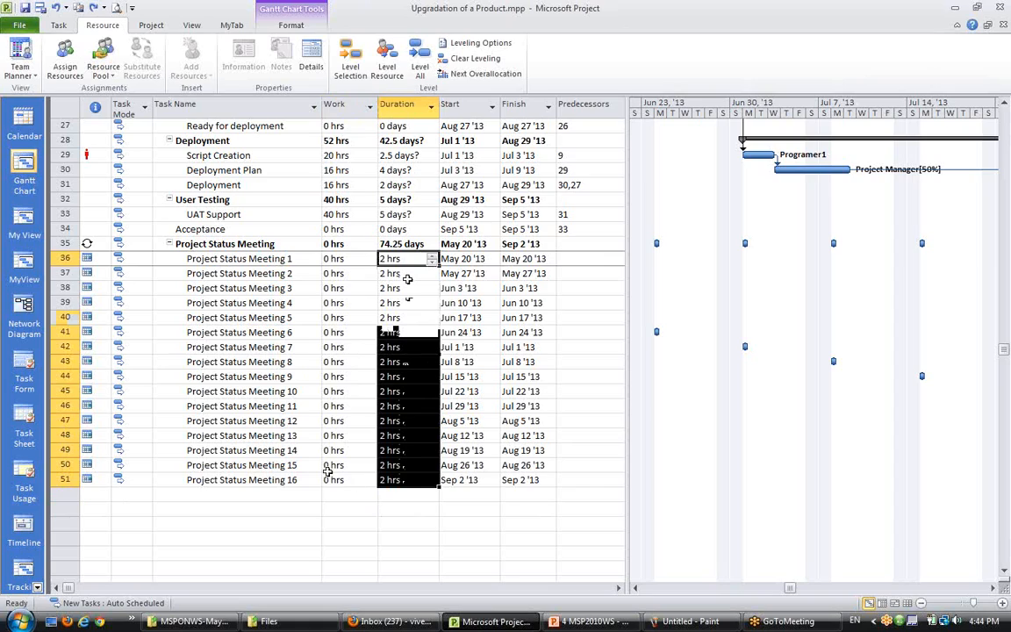
click(260, 376)
click(262, 258)
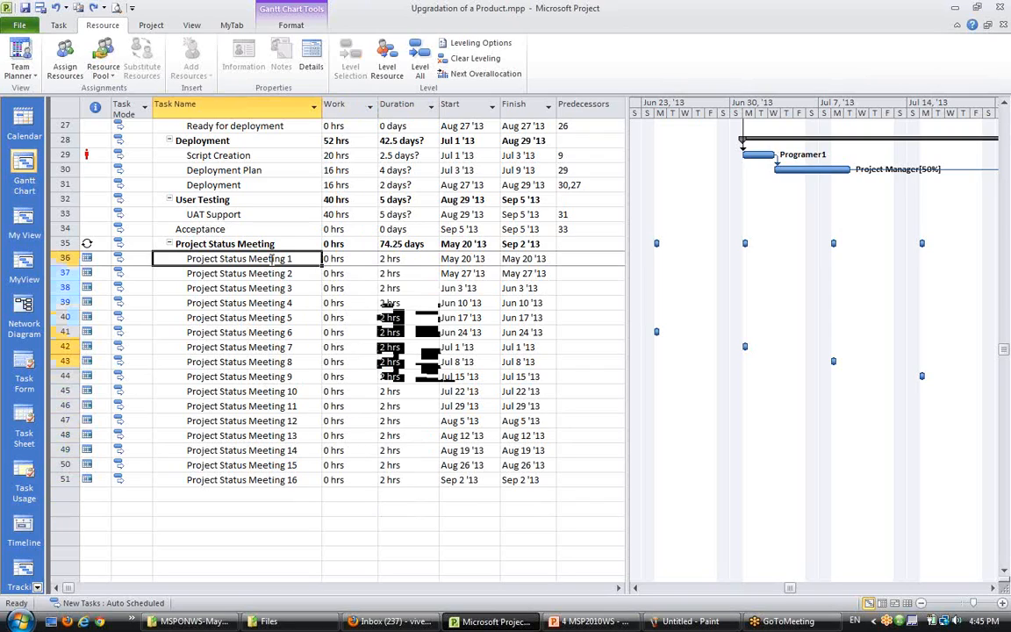
click(403, 258)
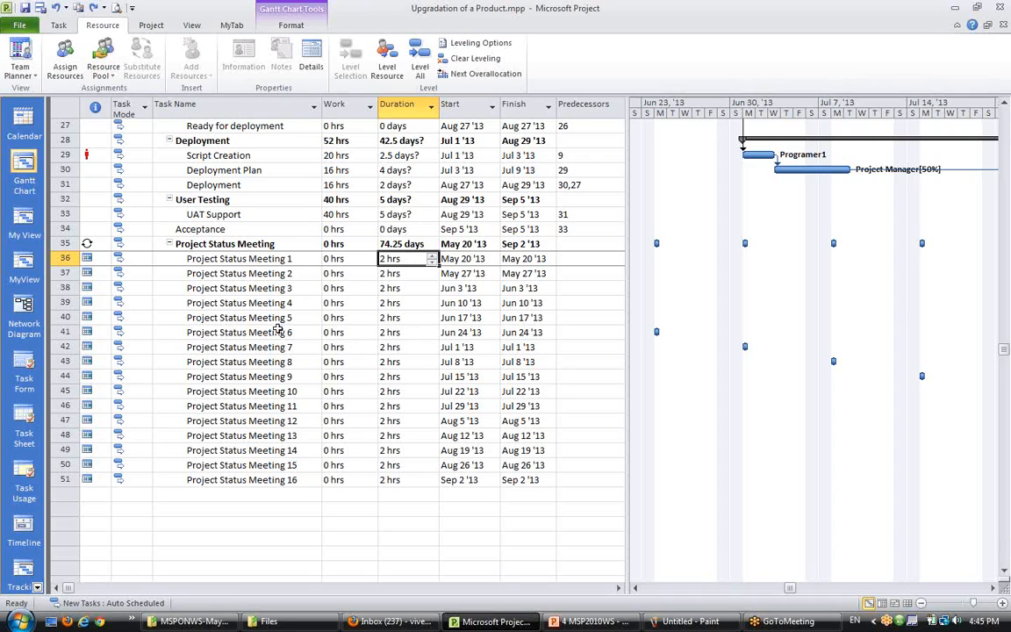
click(281, 248)
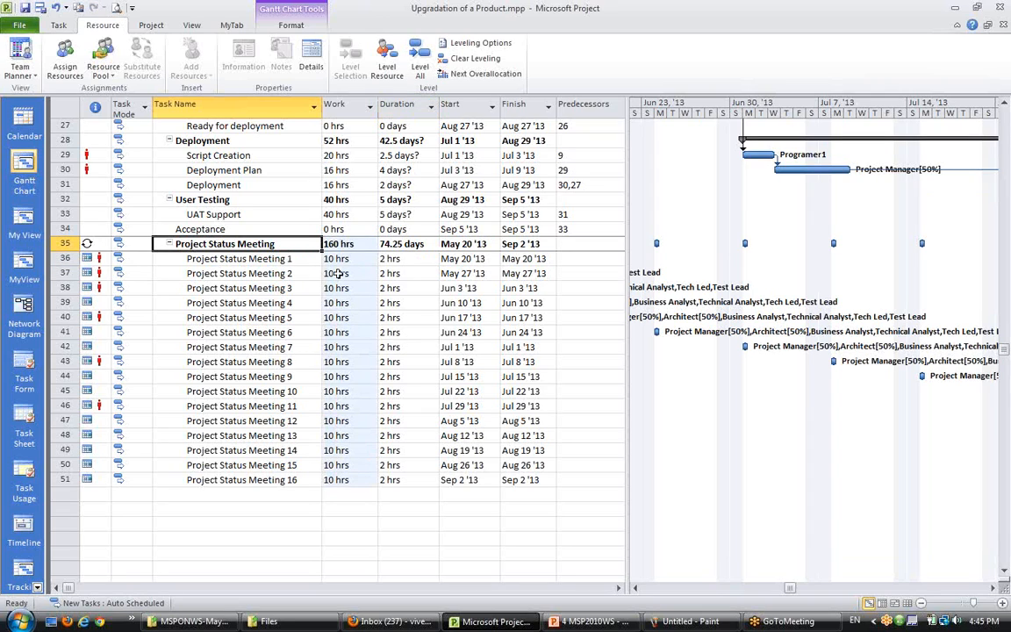
- Compare the Work and Duration values of the System Testing tasks with the meeting occurrences
scroll(355, 228, up, 3)
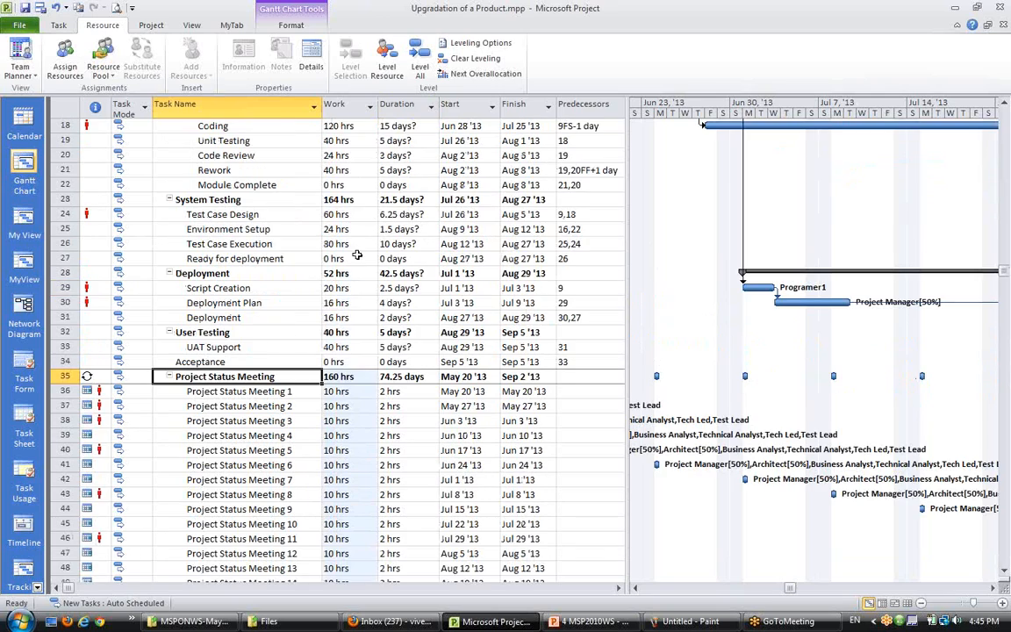
drag(338, 214, 351, 277)
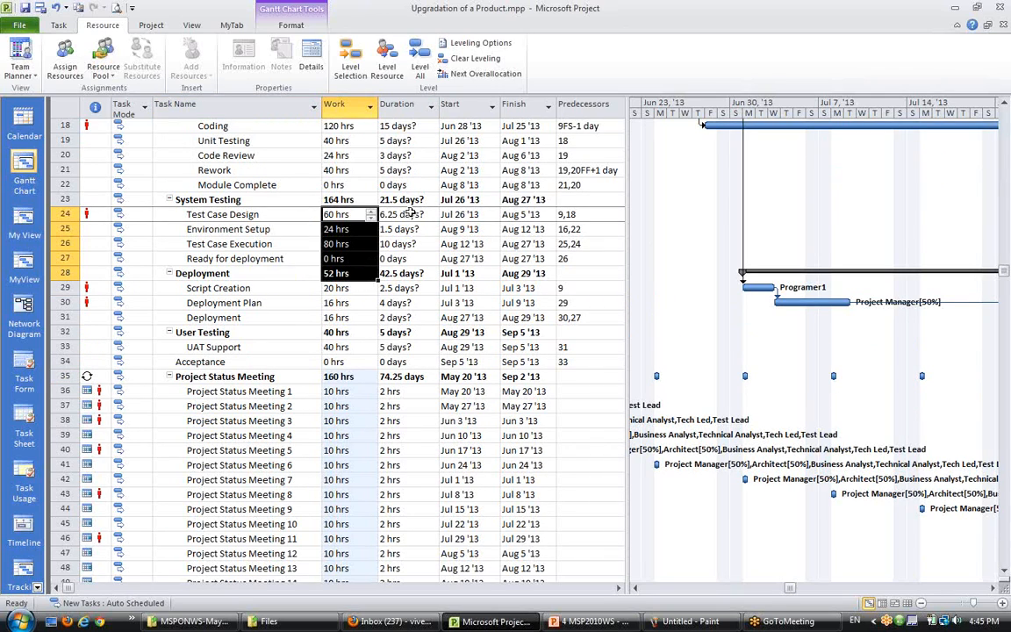
drag(399, 215, 415, 263)
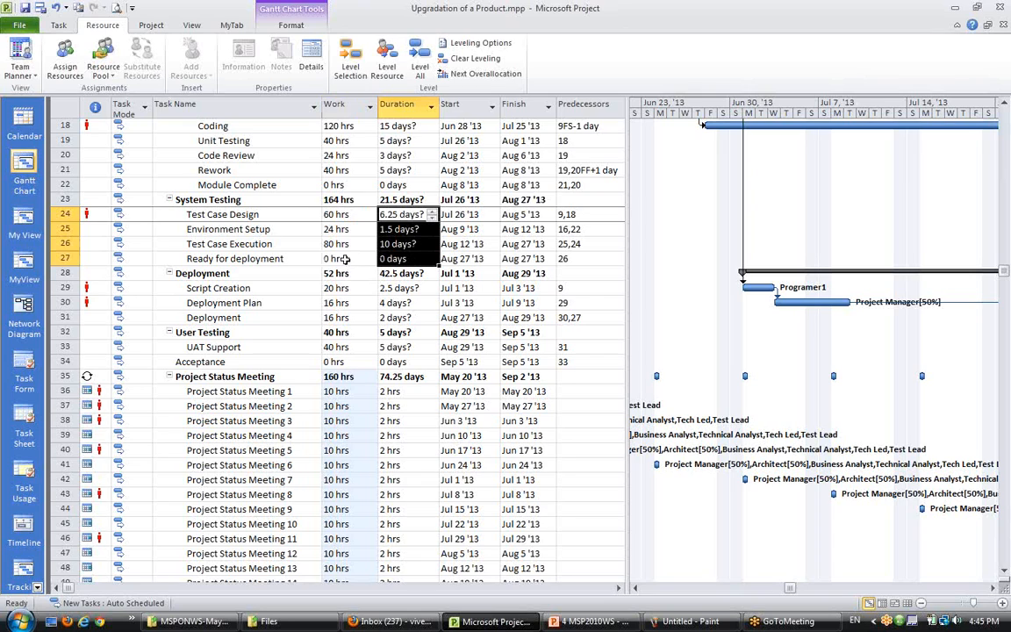
click(235, 243)
scroll(268, 275, down, 3)
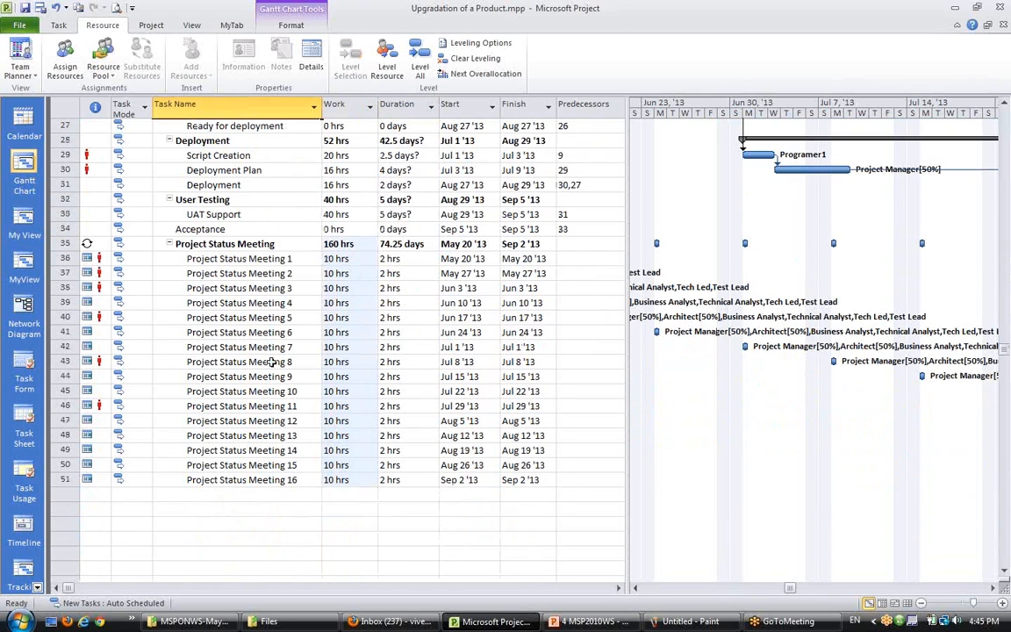
click(233, 435)
scroll(229, 327, up, 1)
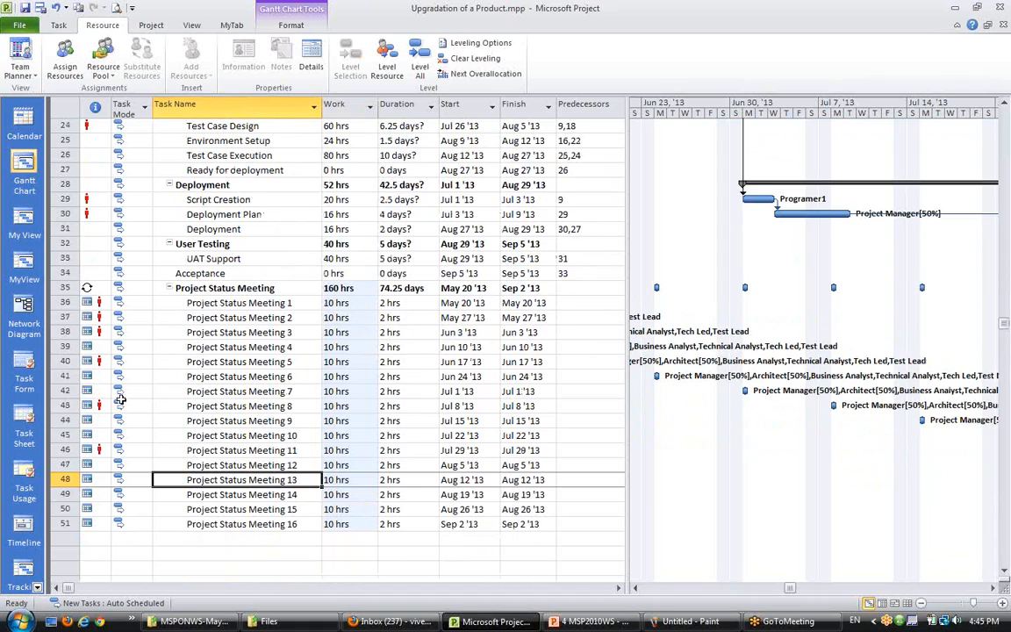
mouse_move(92, 301)
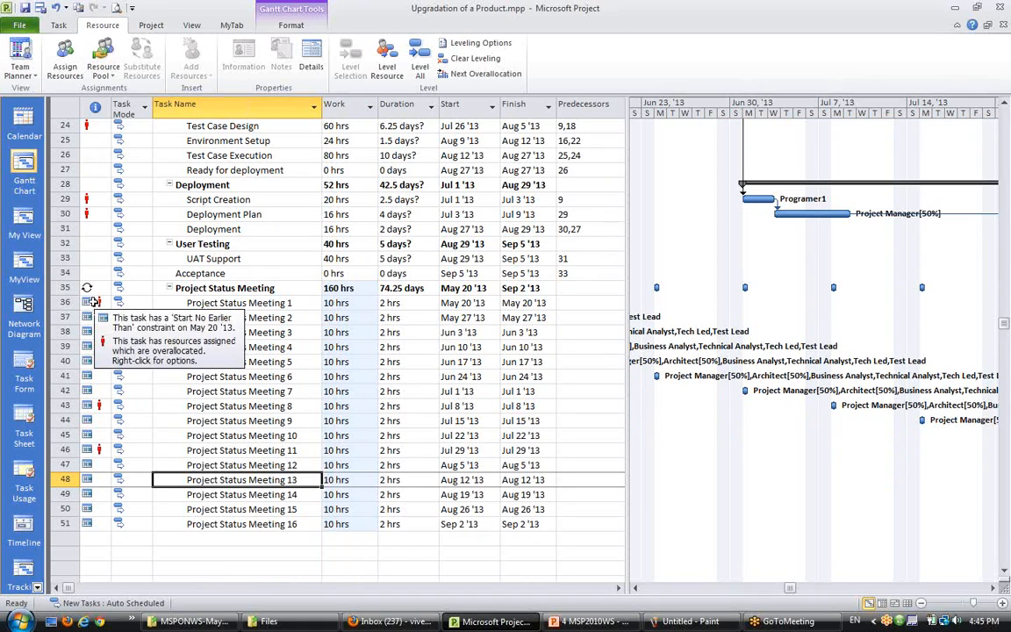
click(256, 302)
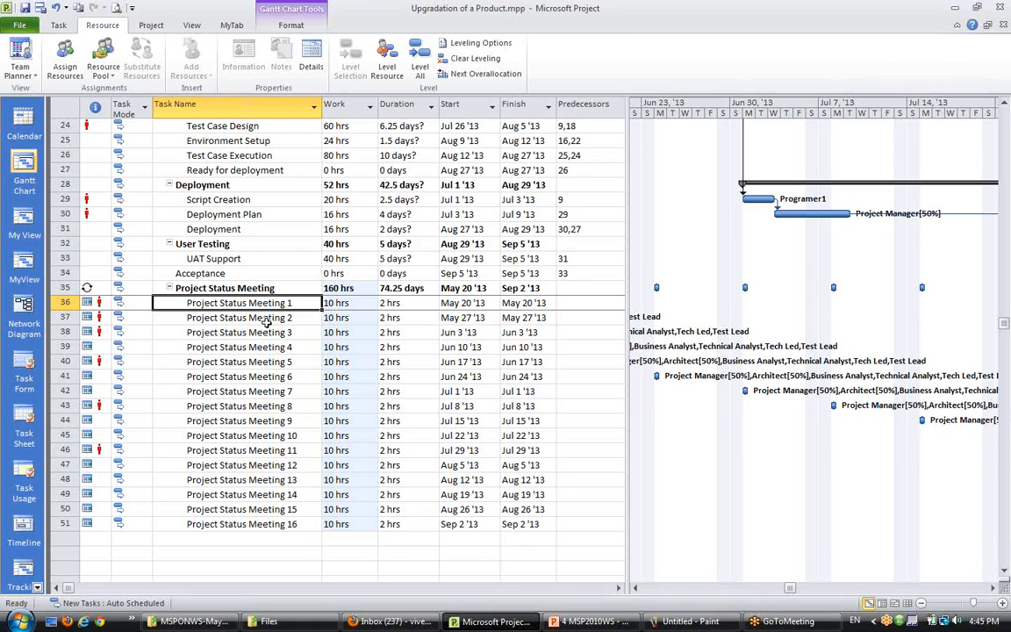
- Inspect the constraint and overallocation indicators on individual Project Status Meeting occurrences
scroll(263, 323, up, 4)
scroll(232, 369, down, 2)
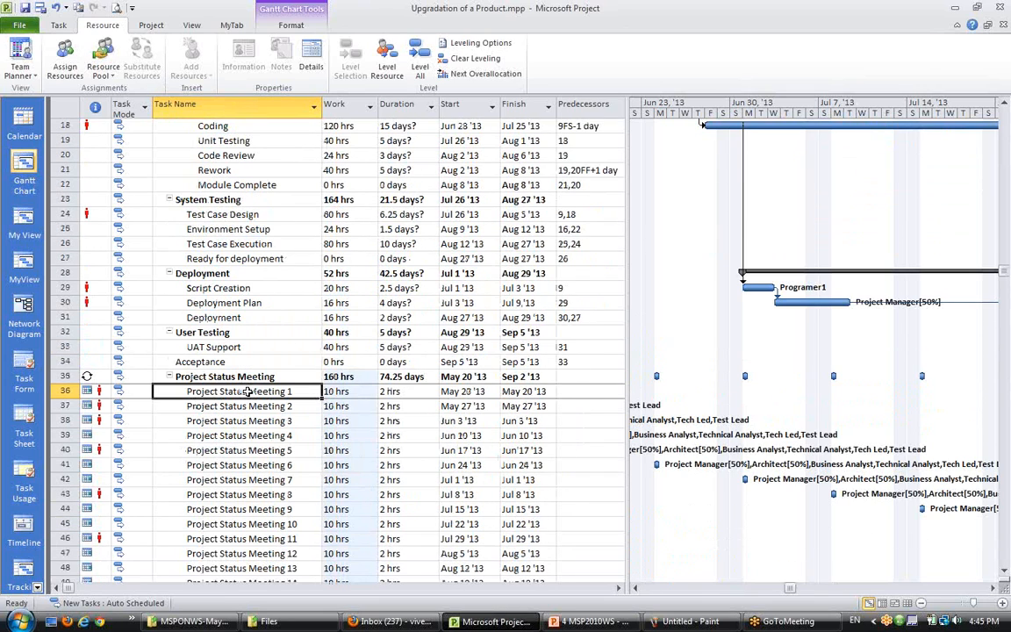
scroll(250, 399, down, 3)
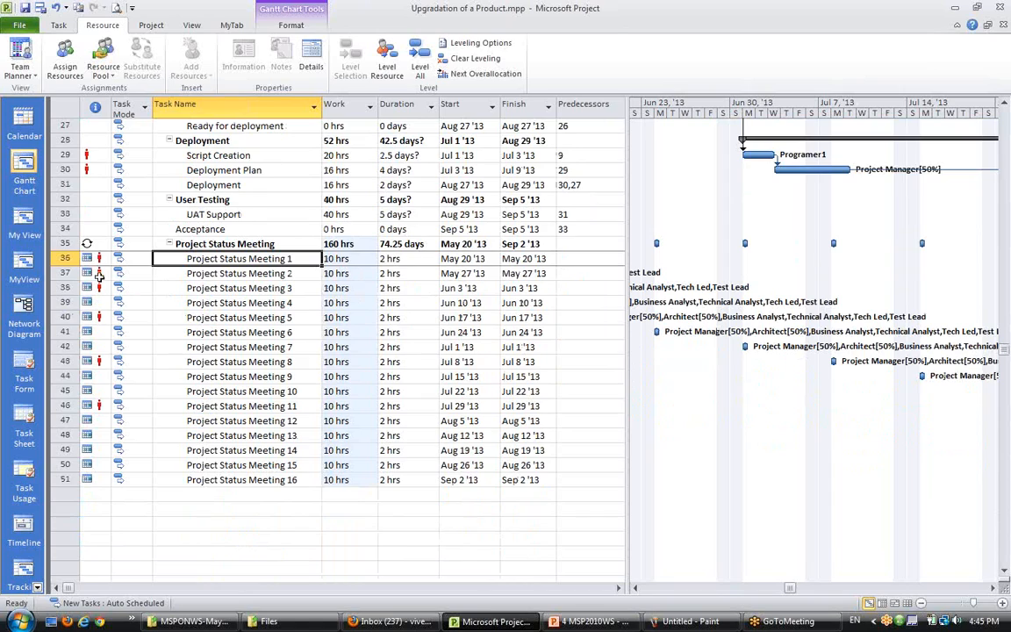
click(238, 269)
click(235, 260)
mouse_move(90, 260)
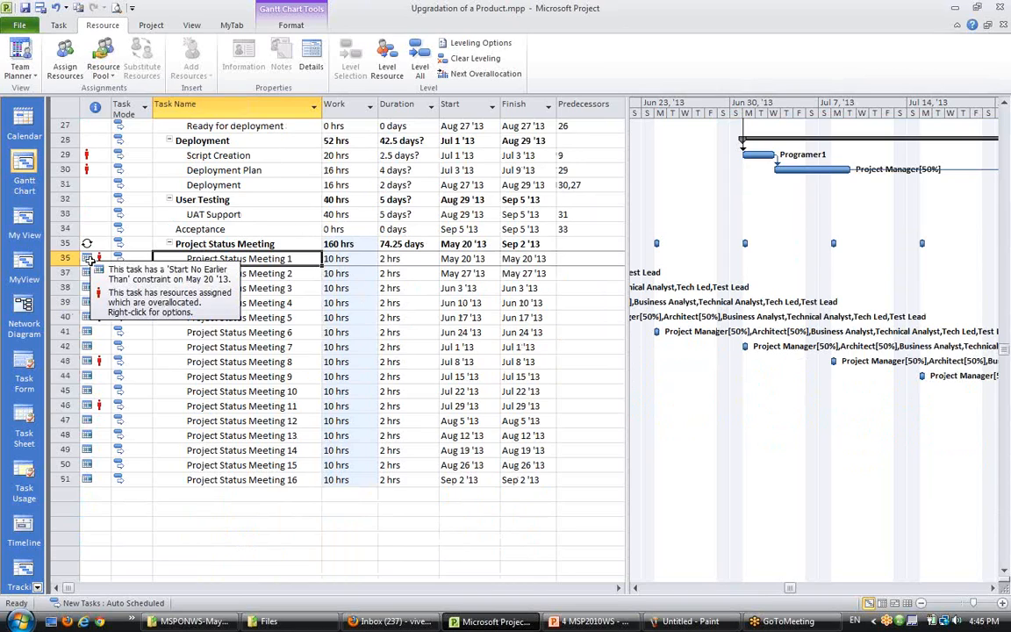
click(219, 346)
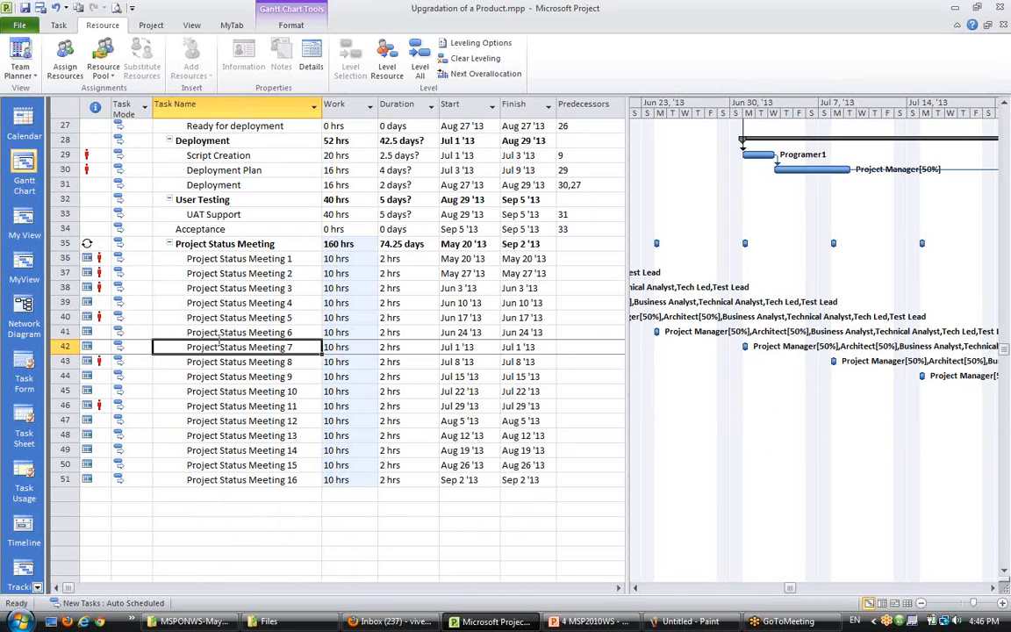
scroll(224, 409, up, 2)
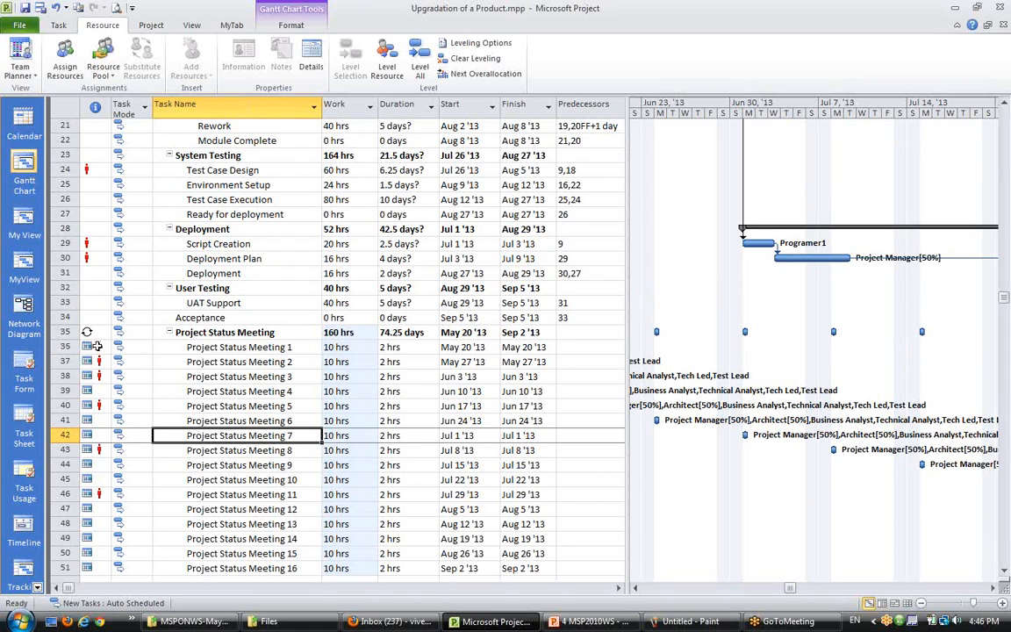
mouse_move(104, 501)
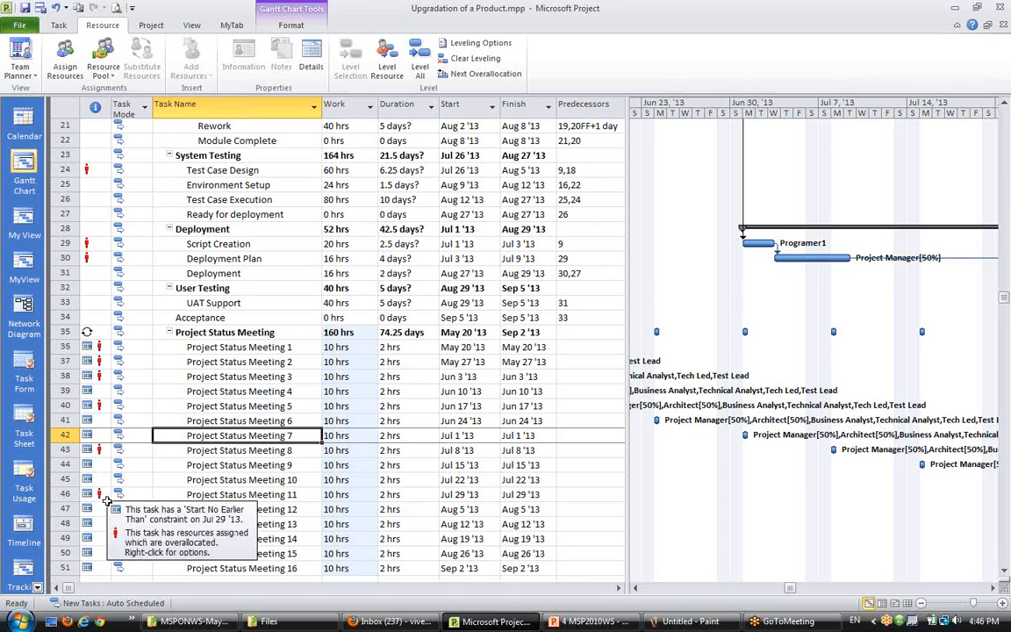
click(215, 492)
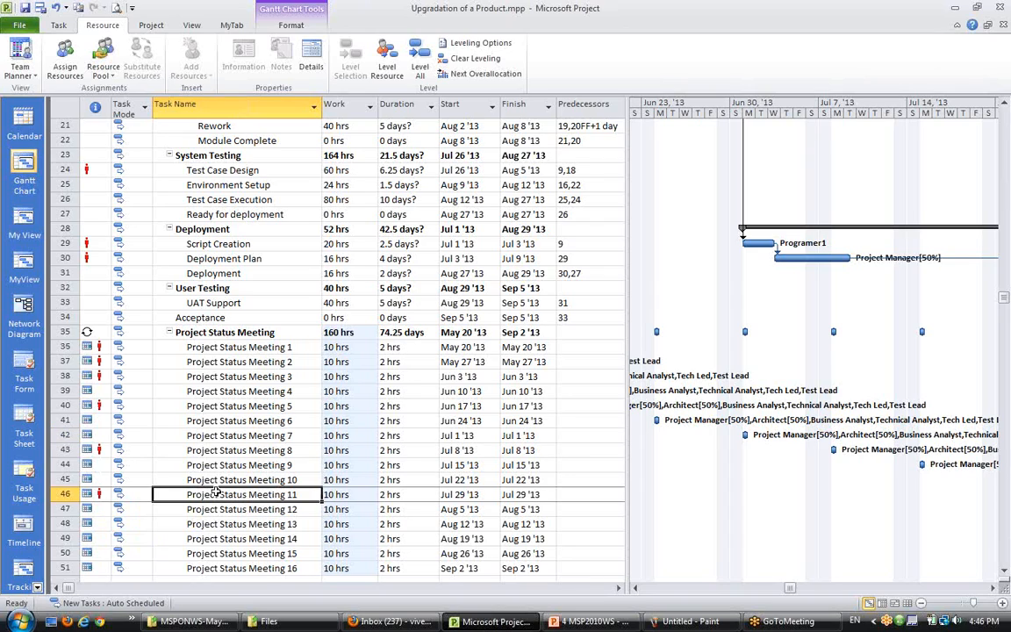
click(235, 357)
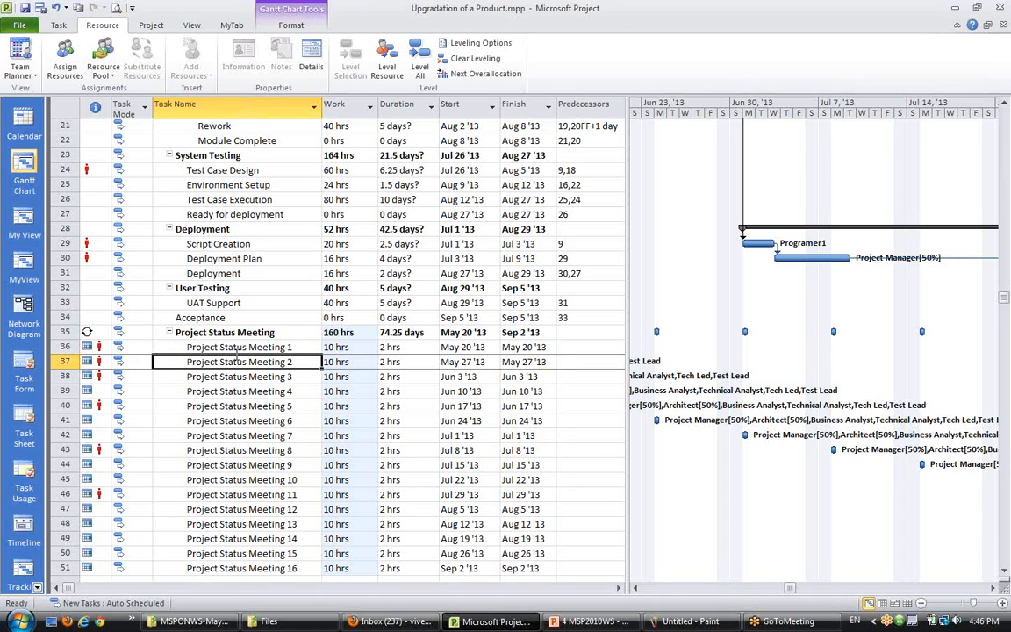
- Scroll through the schedule and select regular tasks to review their assignments and Gantt bars
scroll(235, 314, up, 1)
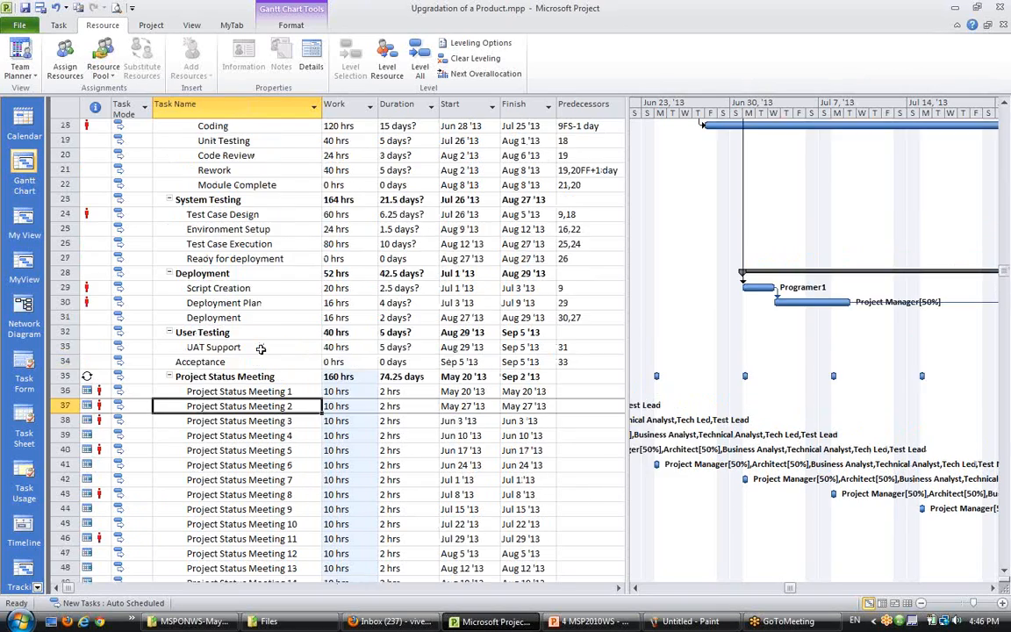
click(233, 388)
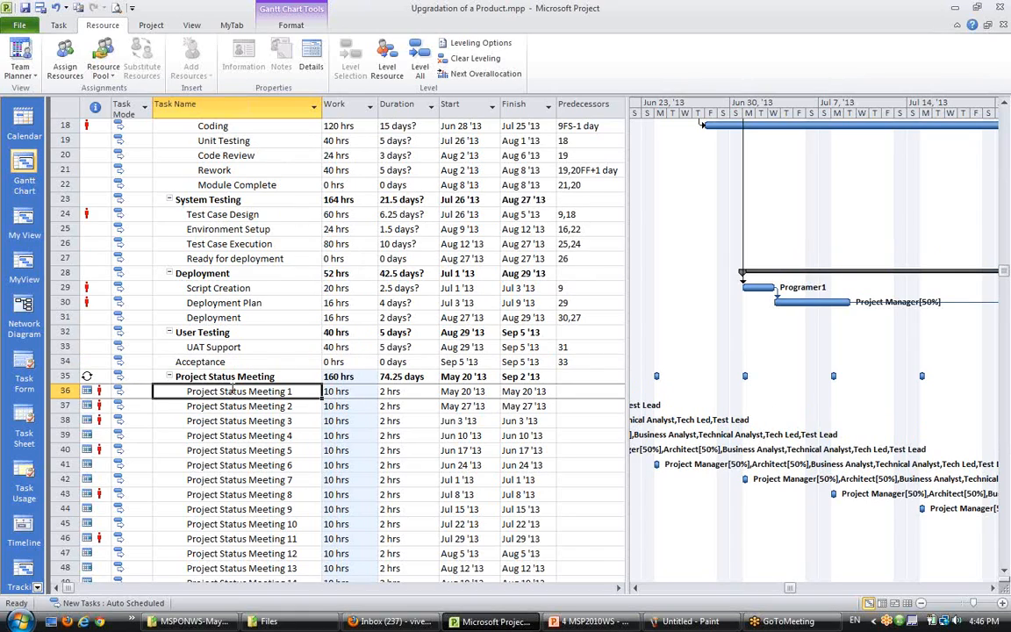
scroll(248, 515, up, 6)
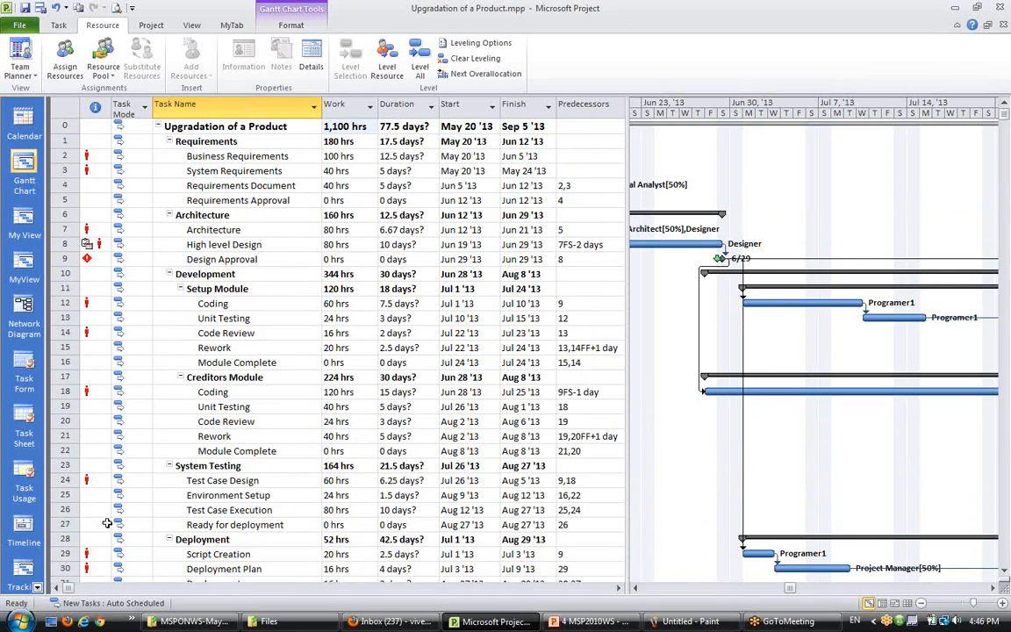
scroll(103, 492, down, 2)
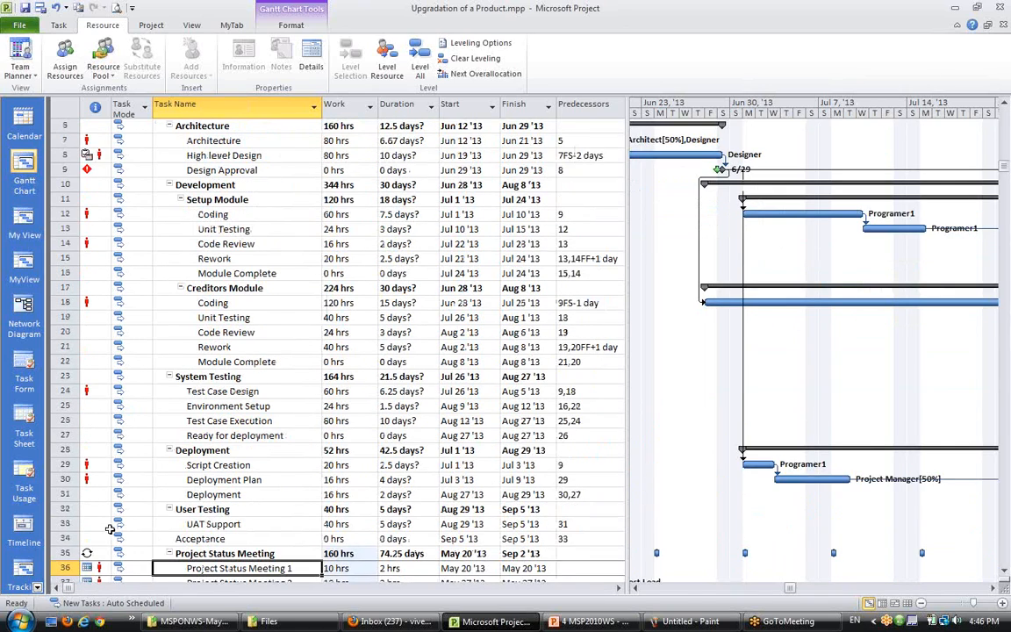
scroll(109, 531, down, 4)
scroll(108, 527, down, 2)
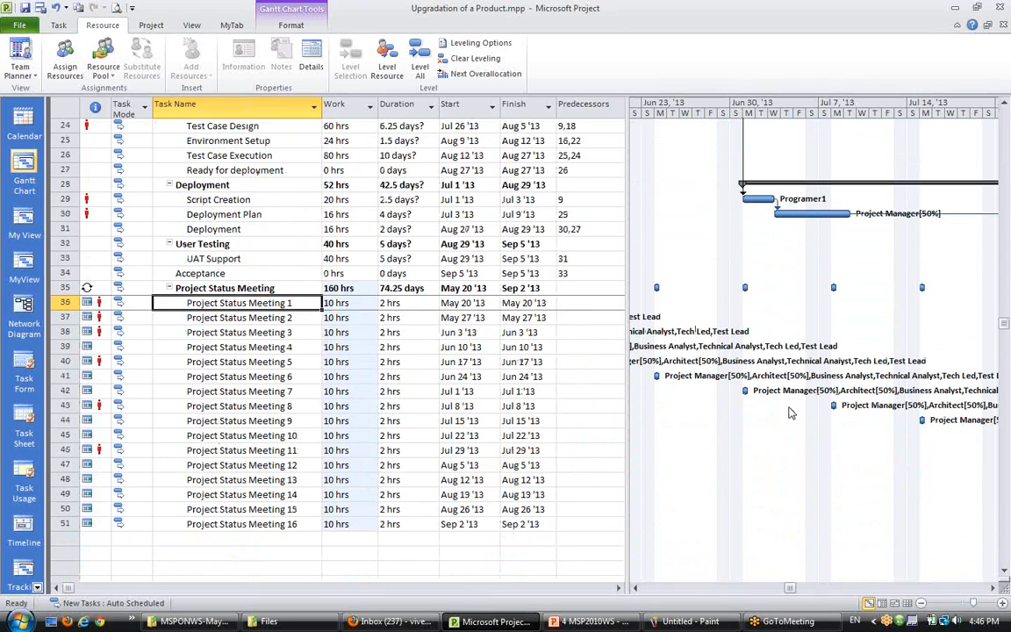
click(202, 214)
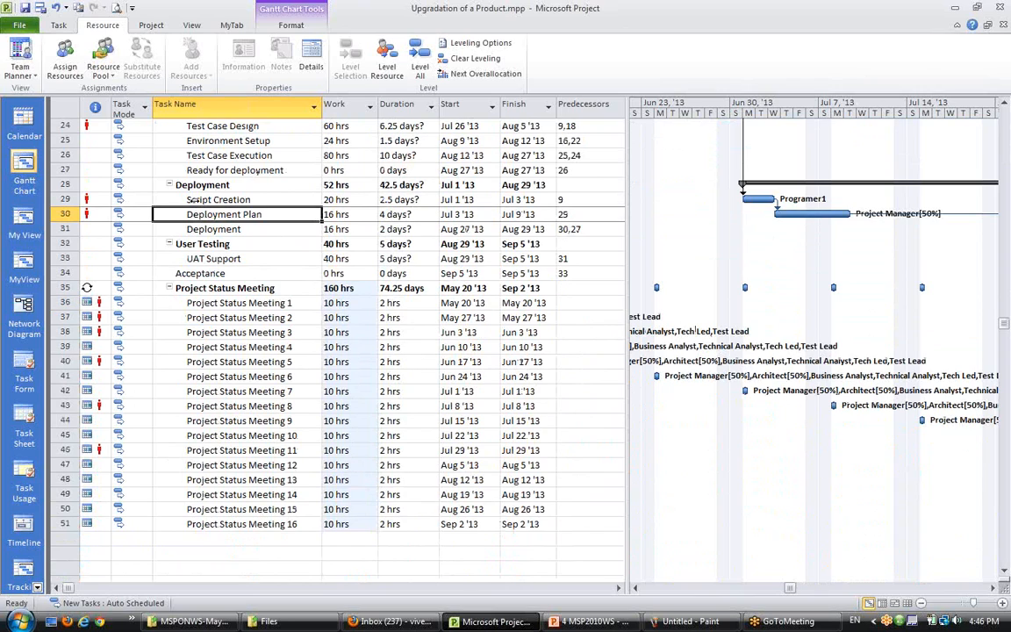
click(185, 199)
scroll(180, 246, up, 3)
click(186, 259)
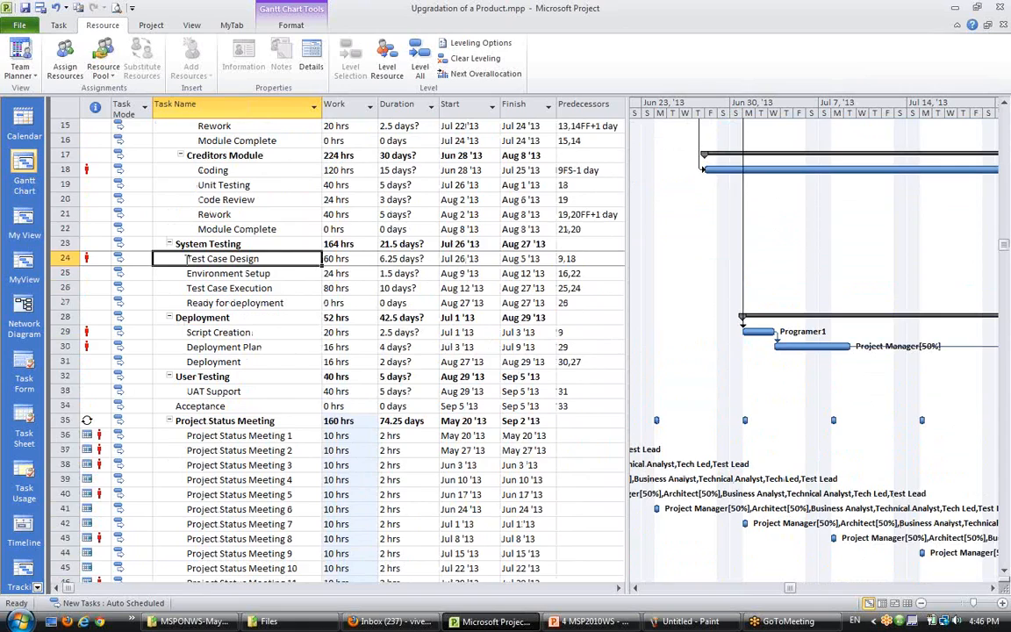
scroll(186, 259, up, 2)
click(198, 258)
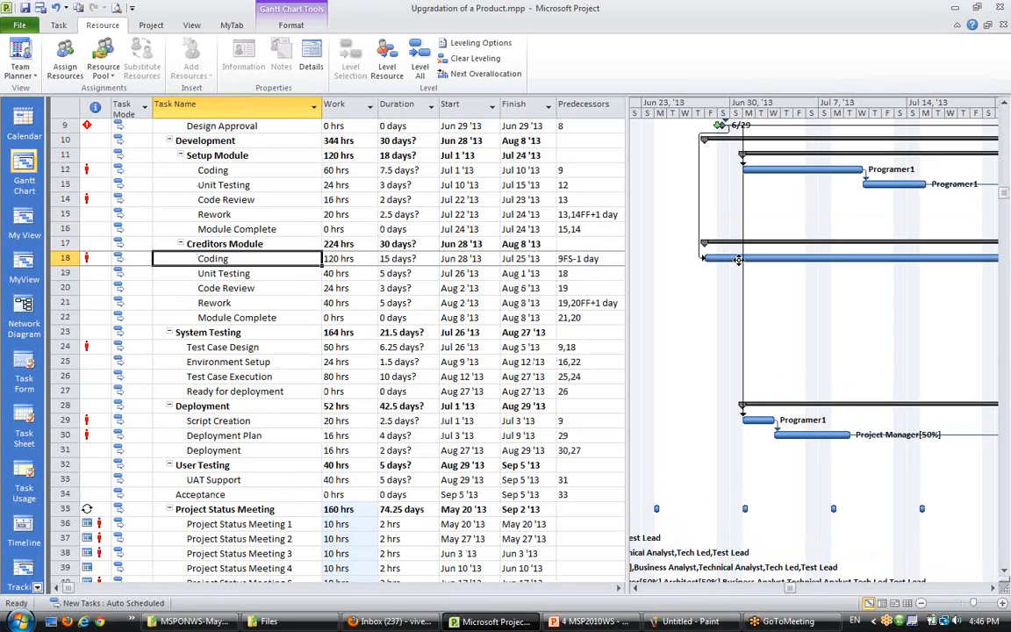
- Scroll through the schedule and review the meeting occurrences and their resource labels in the Gantt chart
mouse_move(739, 258)
scroll(667, 290, down, 3)
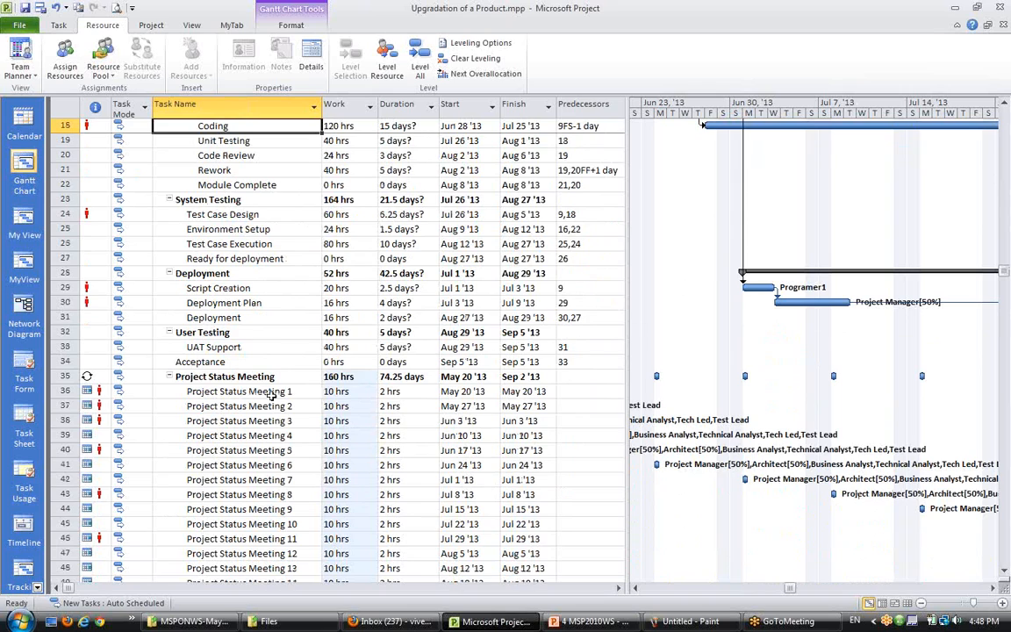
scroll(264, 369, down, 3)
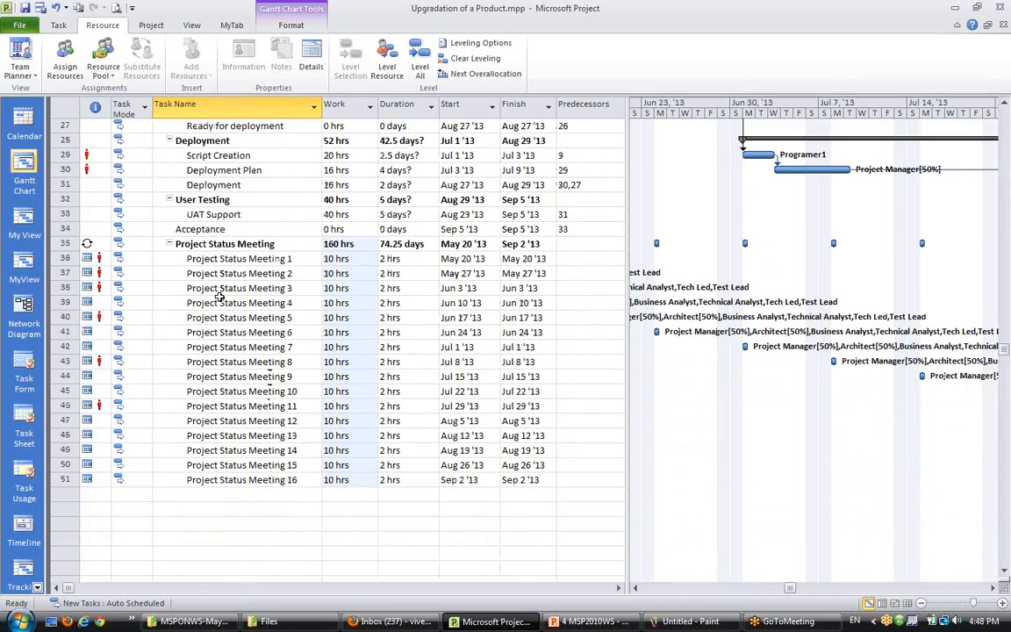
scroll(217, 294, up, 2)
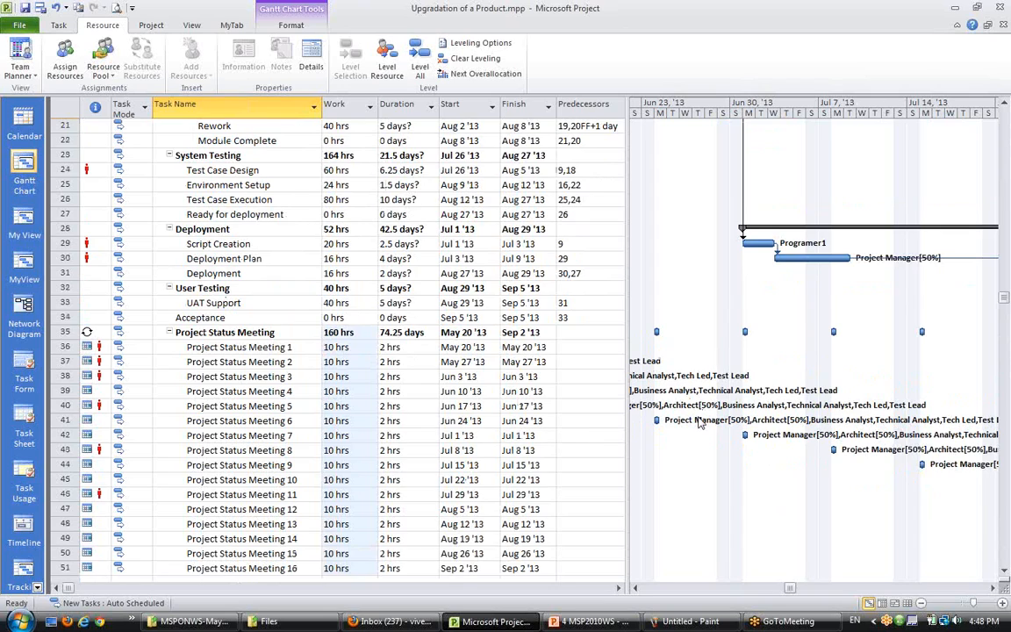
scroll(699, 423, down, 1)
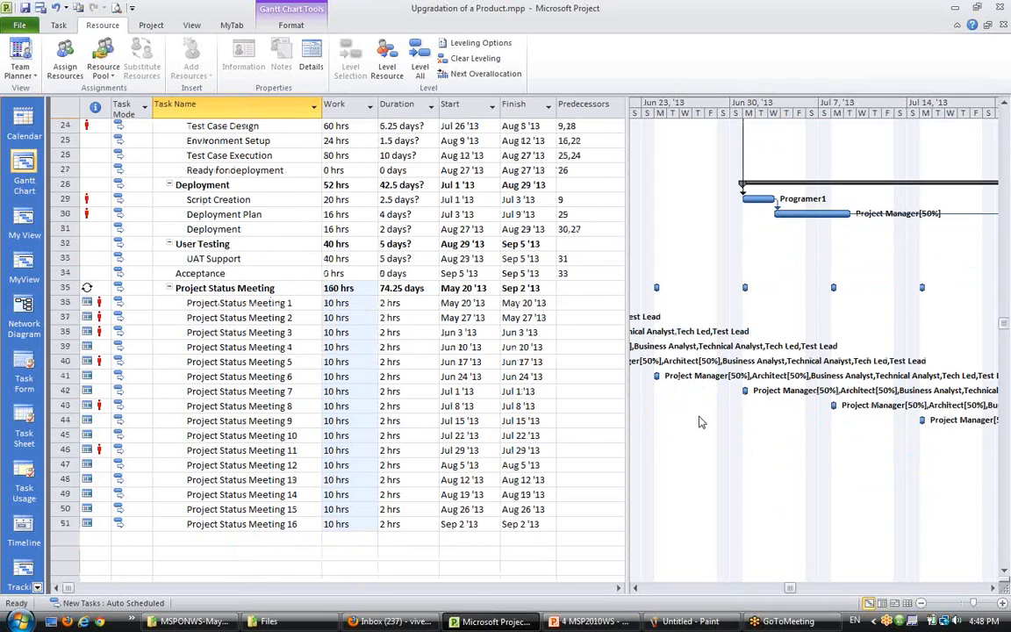
scroll(699, 421, down, 1)
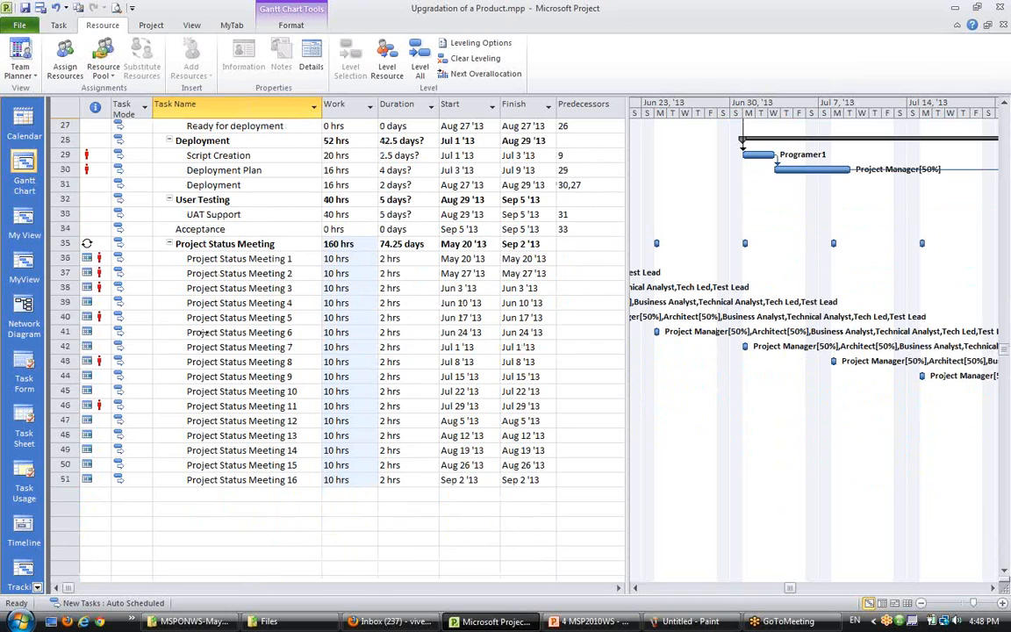
scroll(197, 311, up, 4)
scroll(210, 326, up, 3)
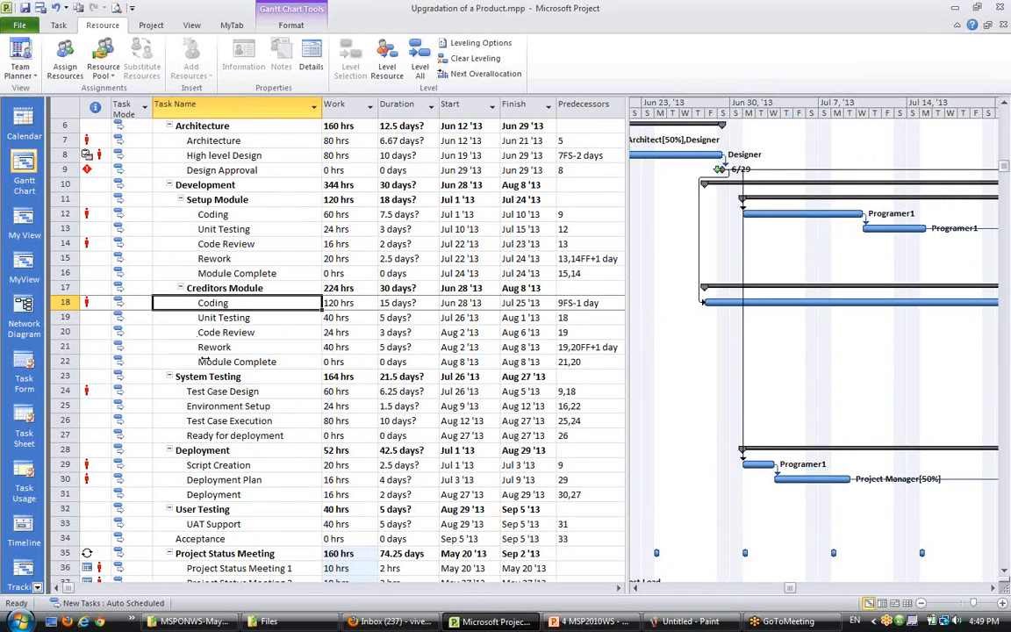
scroll(201, 358, down, 4)
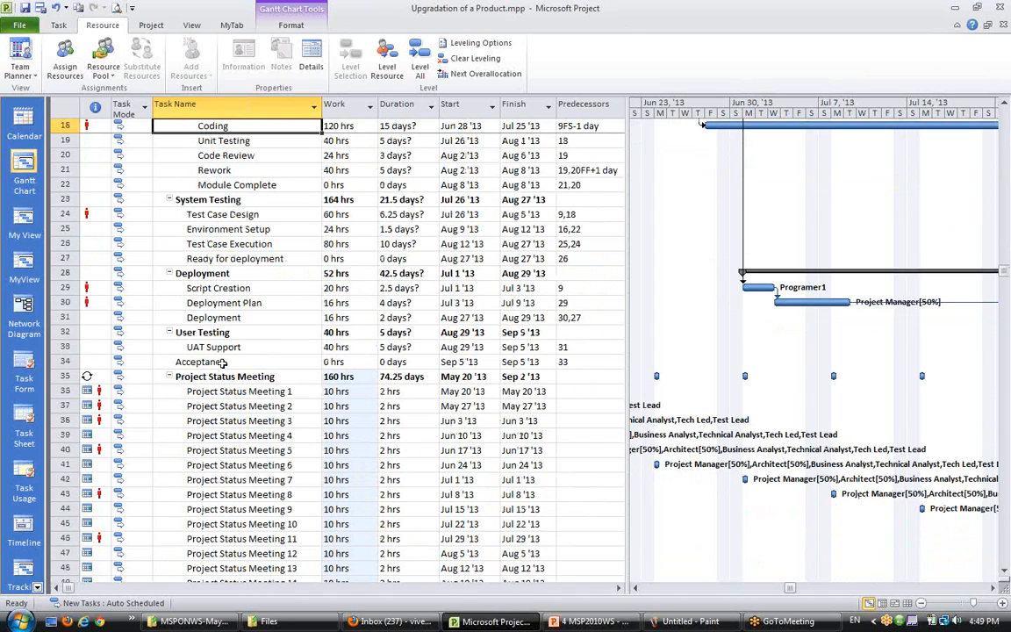
scroll(208, 389, down, 4)
click(234, 318)
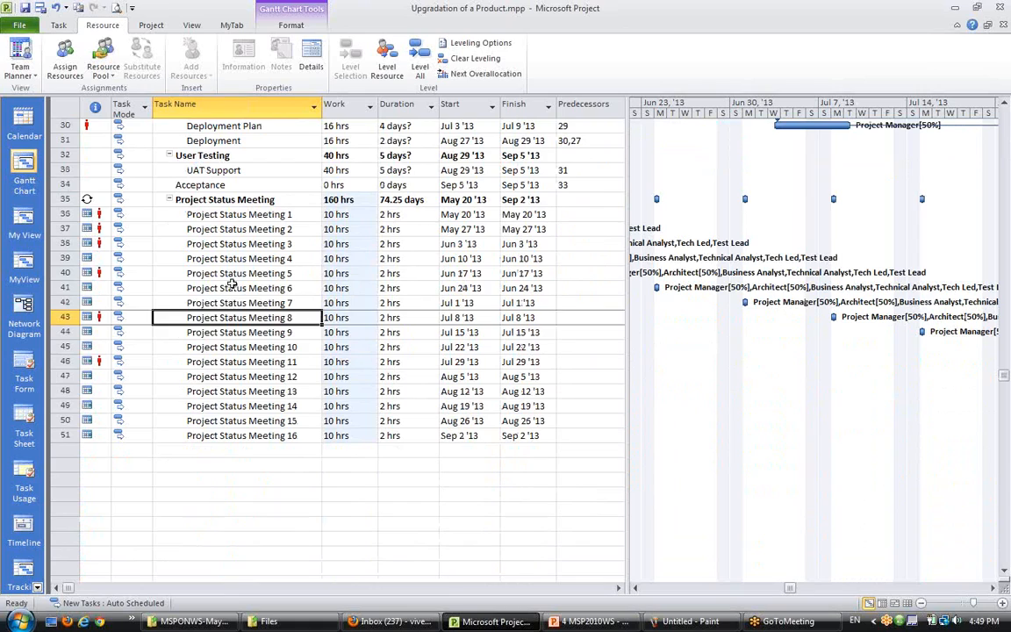
click(234, 287)
click(232, 259)
click(240, 230)
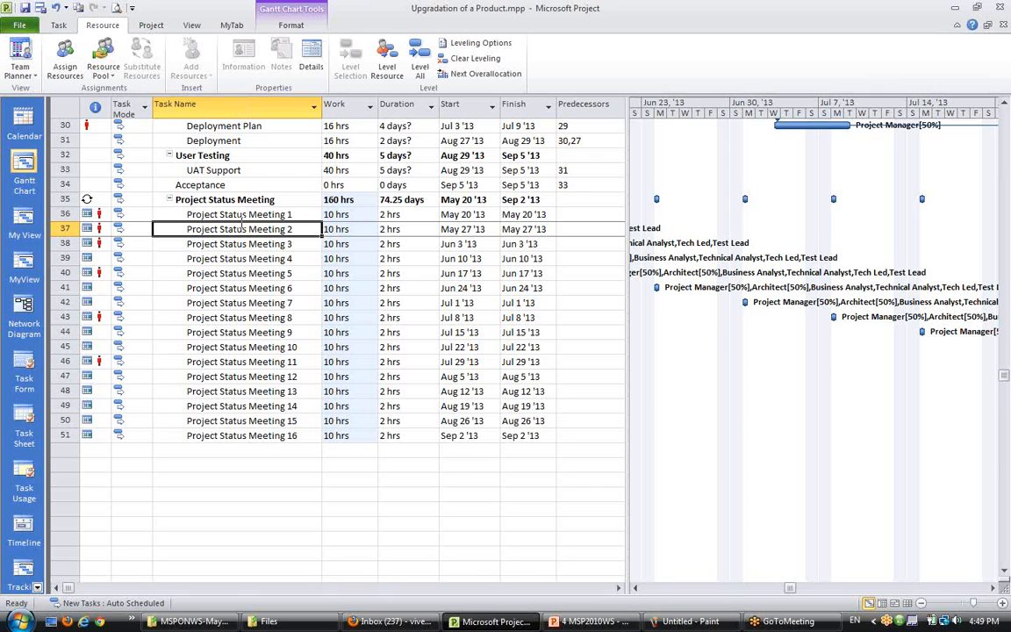
- Scroll the task list and Gantt timeline to review the meeting occurrences' dates against the rest of the schedule
scroll(241, 223, up, 3)
click(219, 389)
click(212, 336)
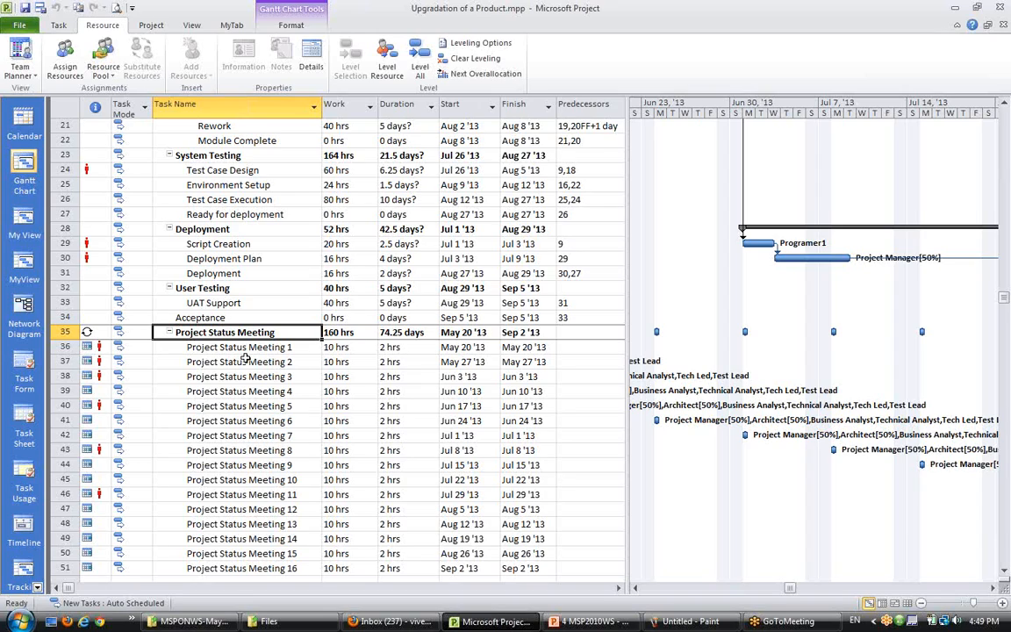
click(636, 588)
click(635, 589)
click(635, 589)
click(635, 589)
click(636, 588)
click(635, 589)
click(636, 589)
click(635, 588)
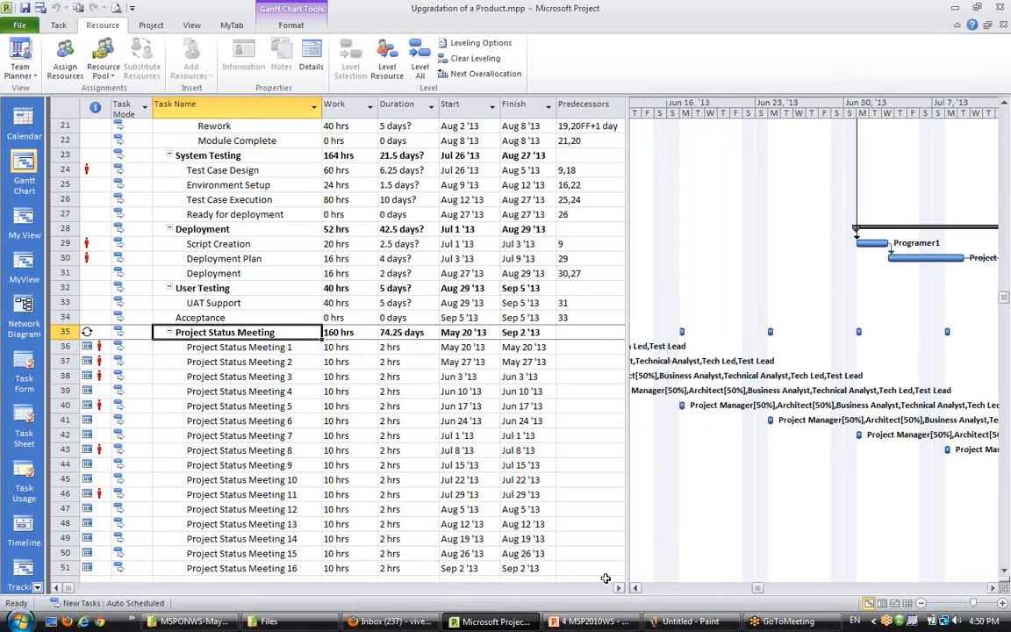
click(223, 433)
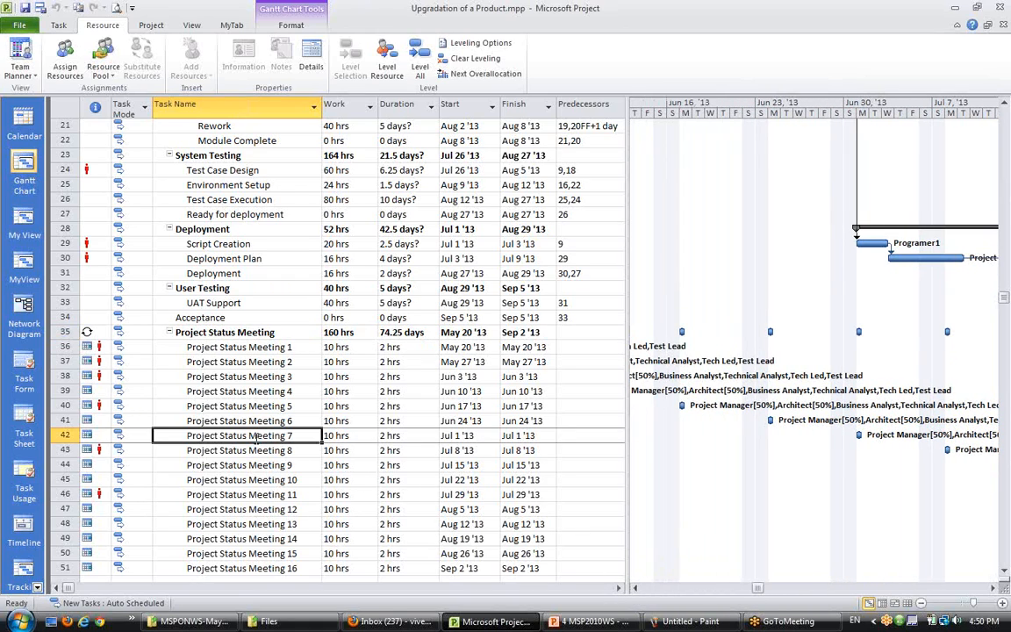
scroll(225, 491, up, 3)
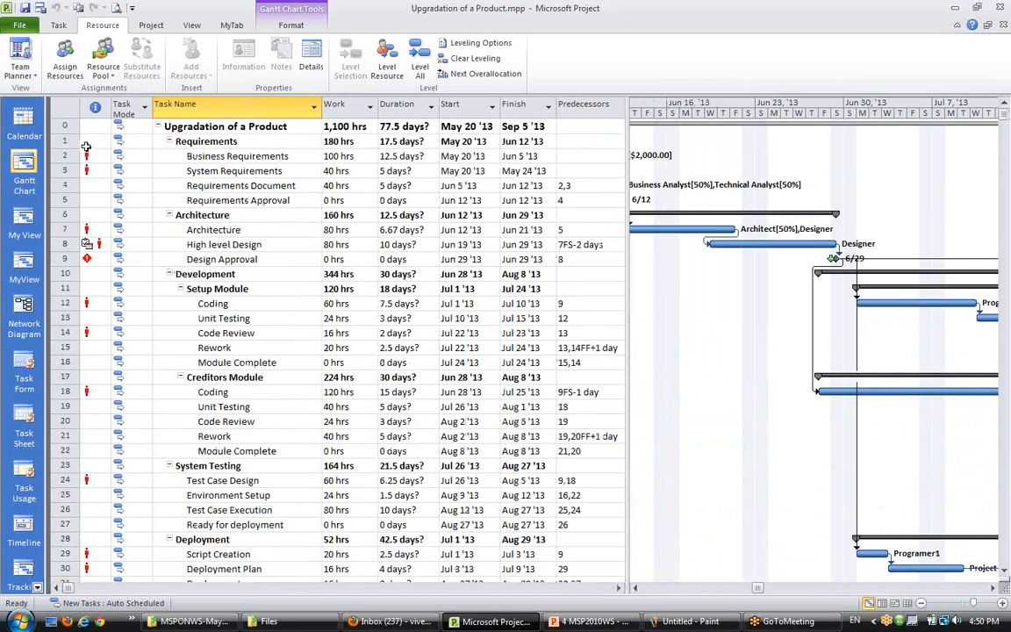
scroll(95, 342, down, 5)
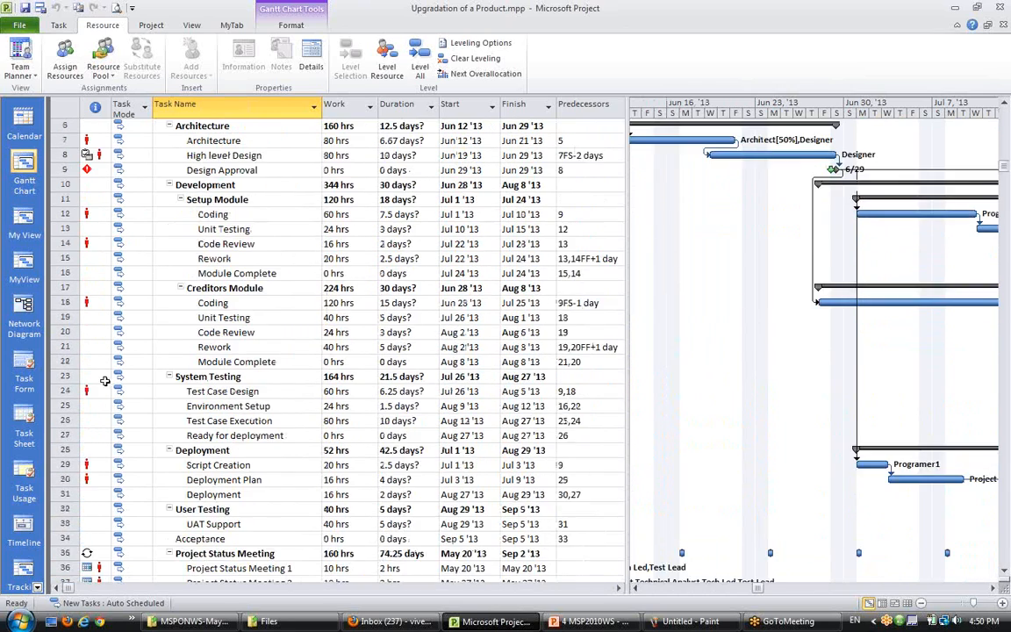
scroll(98, 452, down, 3)
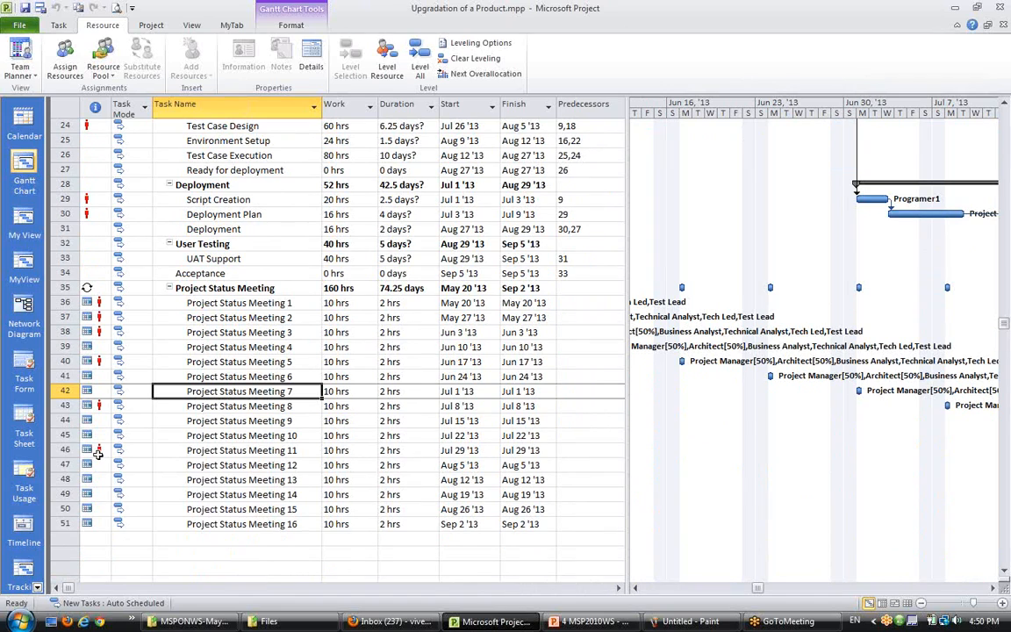
mouse_move(97, 452)
scroll(97, 452, up, 8)
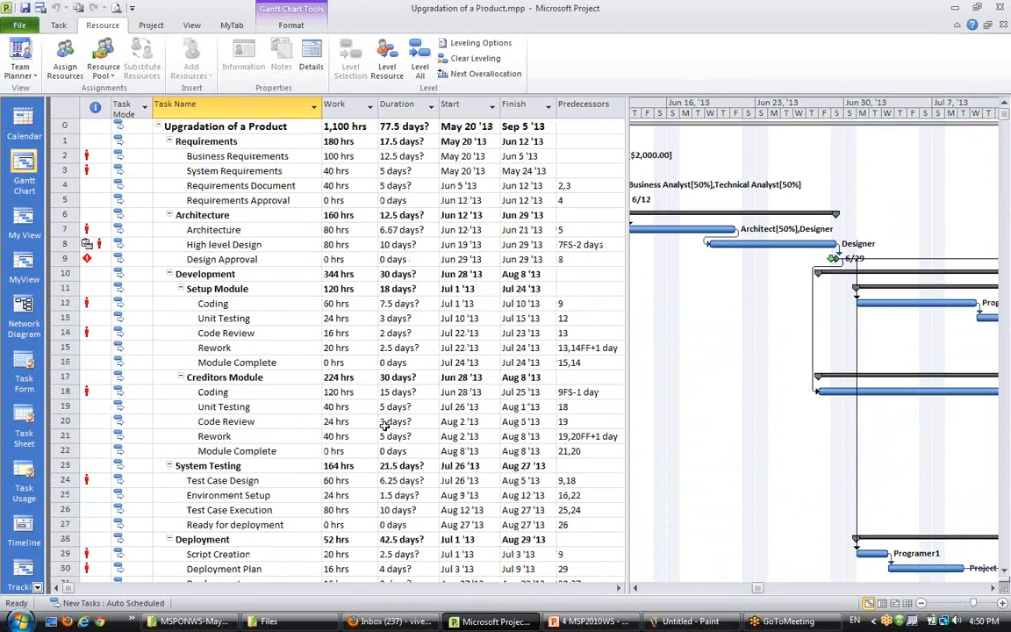
scroll(211, 489, down, 8)
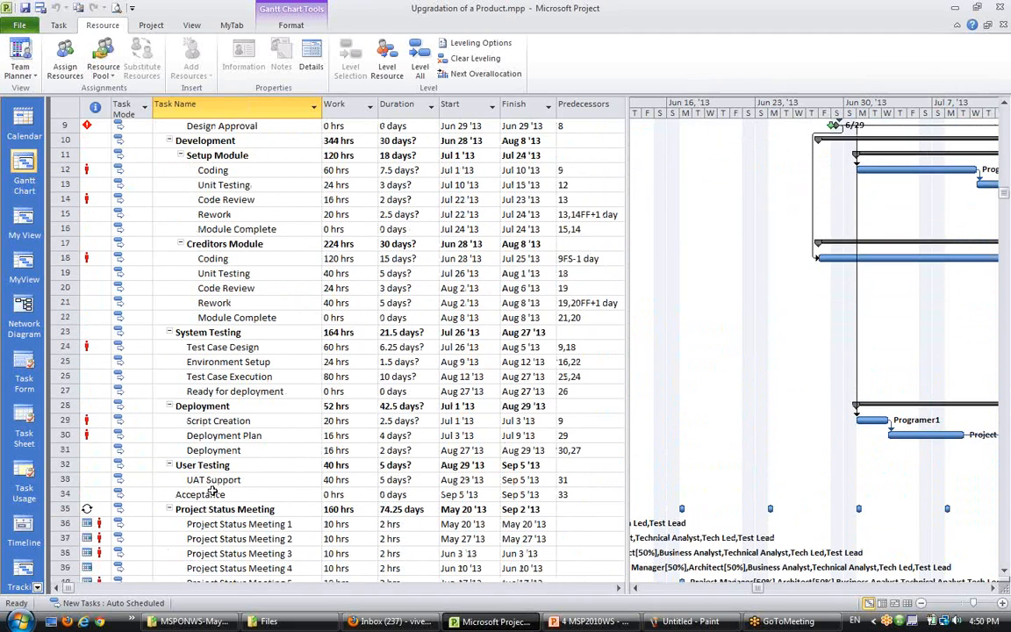
- Switch to the Resource Usage view
click(38, 588)
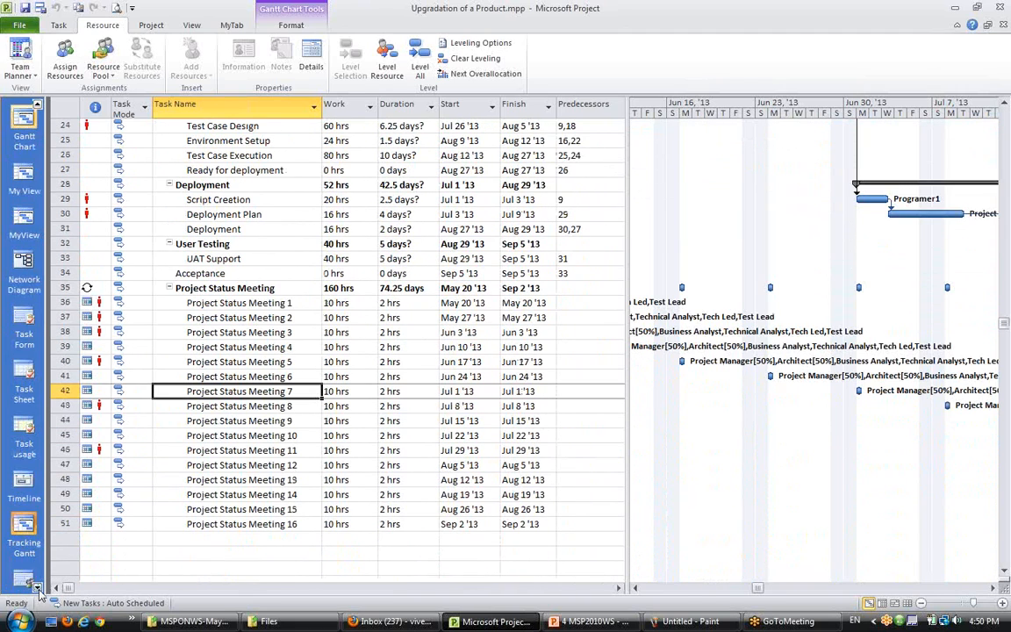
click(37, 588)
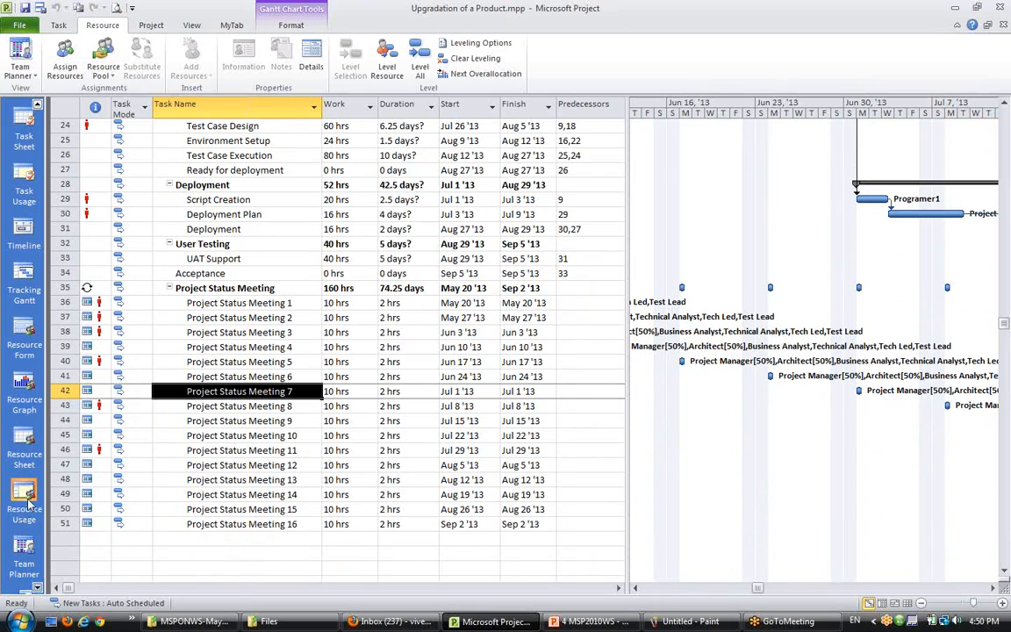
click(25, 443)
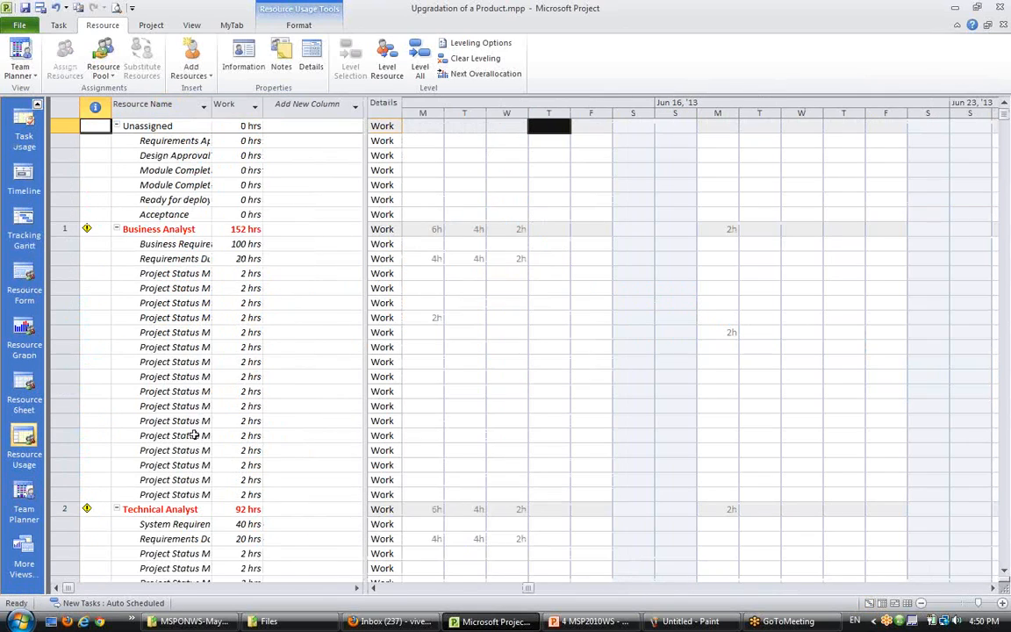
- Scroll across the timeline to review the Business Analyst's weekly meeting work through the project
click(133, 156)
click(136, 127)
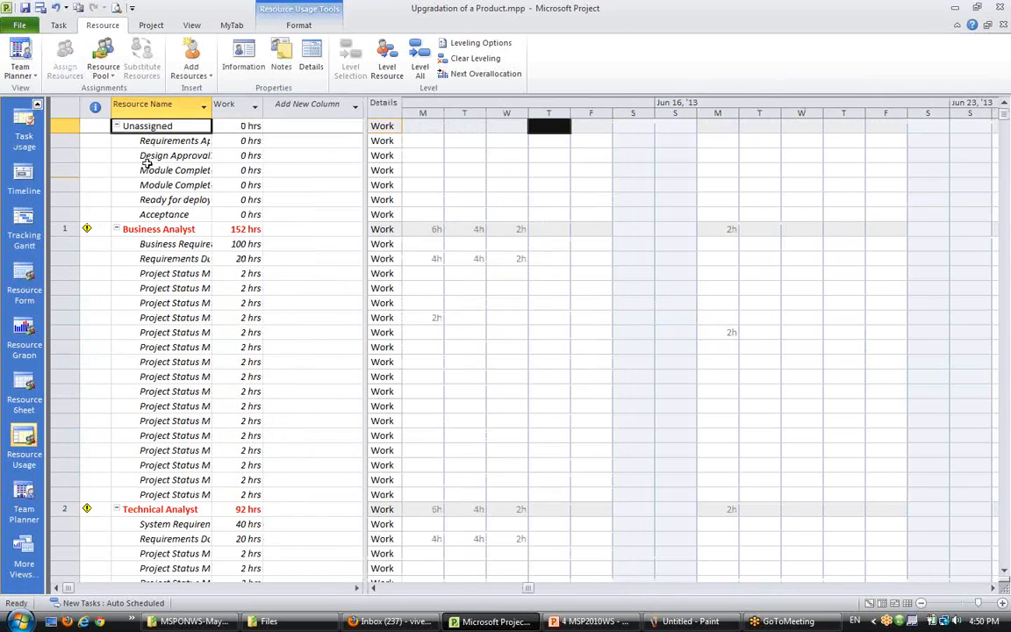
click(151, 230)
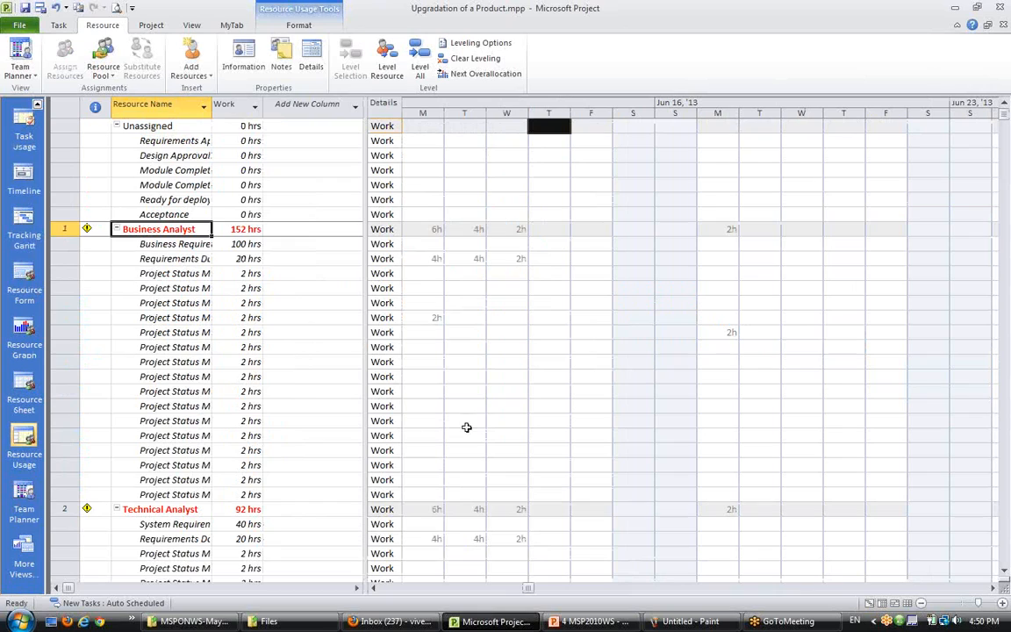
click(992, 587)
click(992, 588)
click(993, 587)
click(992, 588)
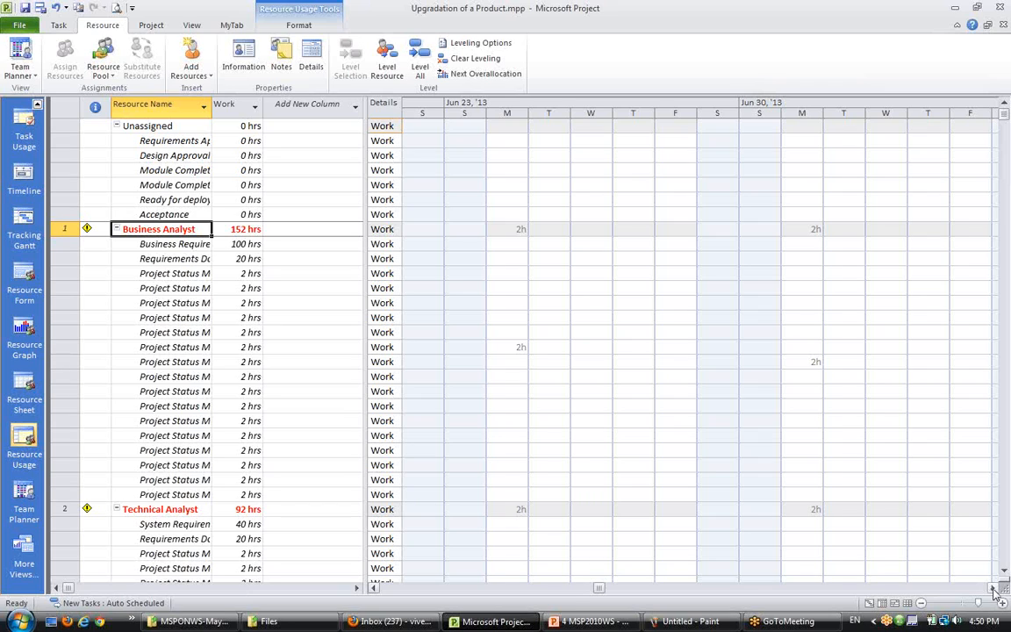
drag(993, 588, 996, 593)
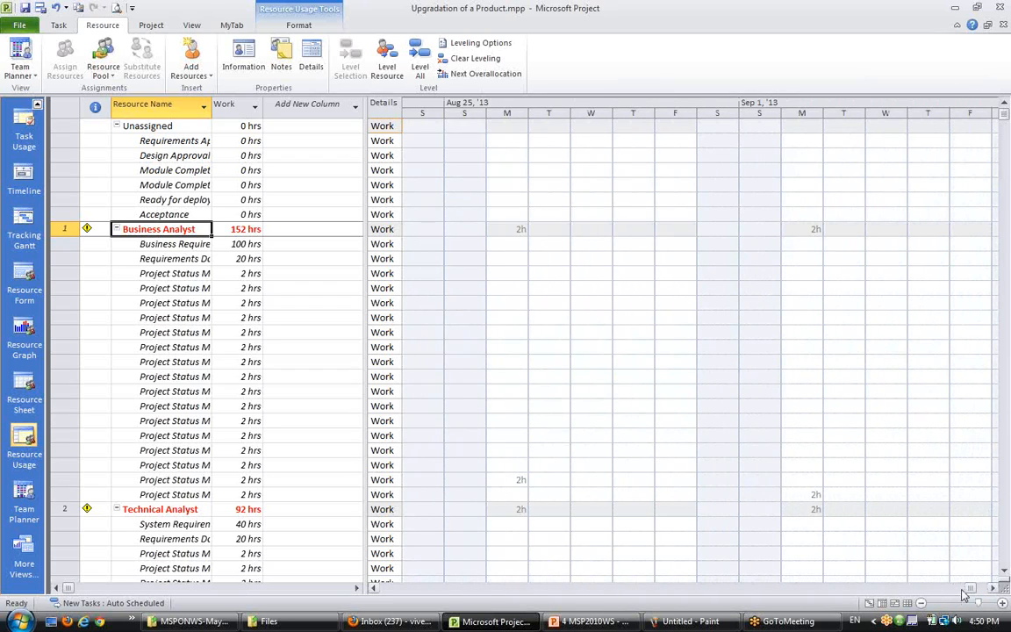
click(981, 591)
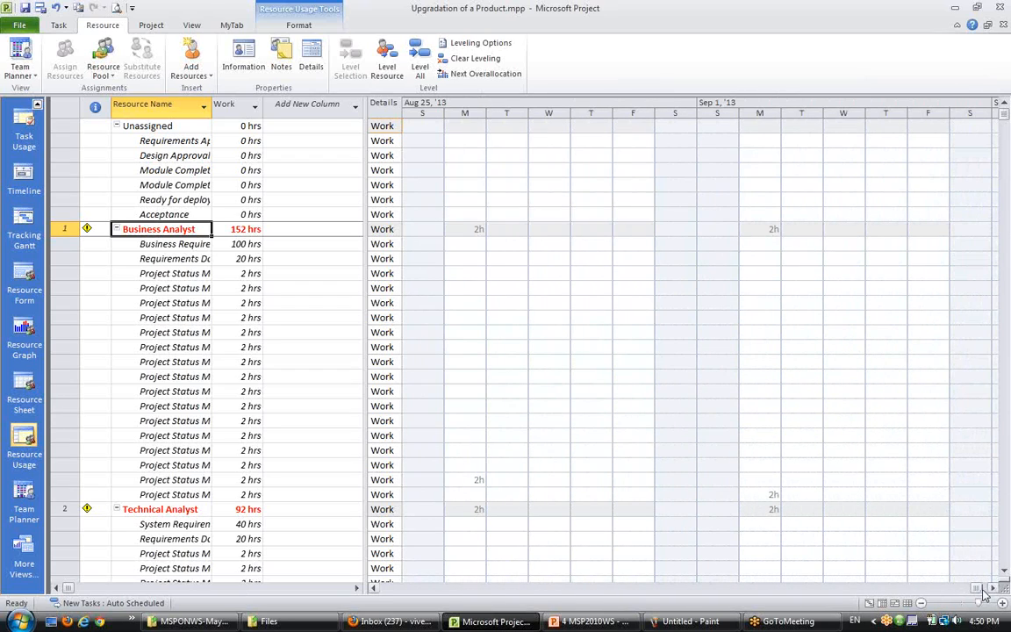
drag(514, 593, 446, 593)
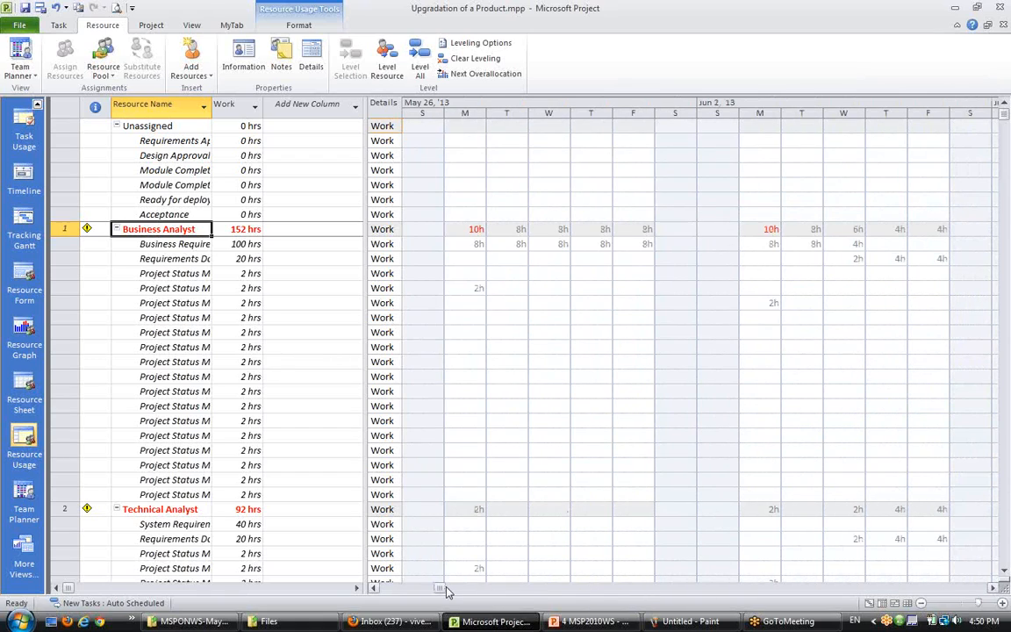
- Inspect the Business Analyst's overallocated days and the assignments contributing to them
click(458, 226)
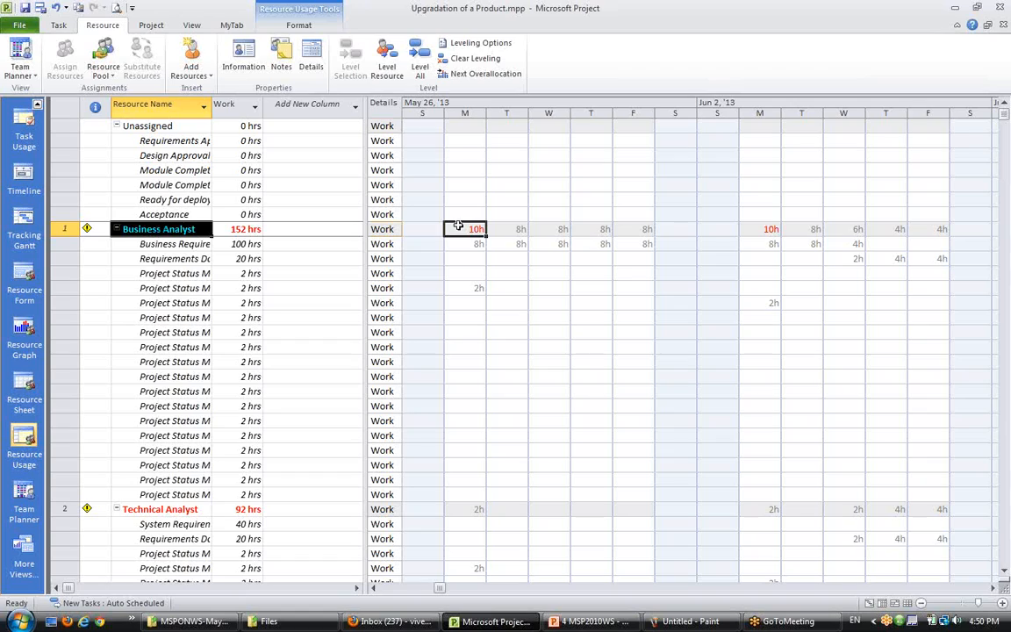
click(764, 229)
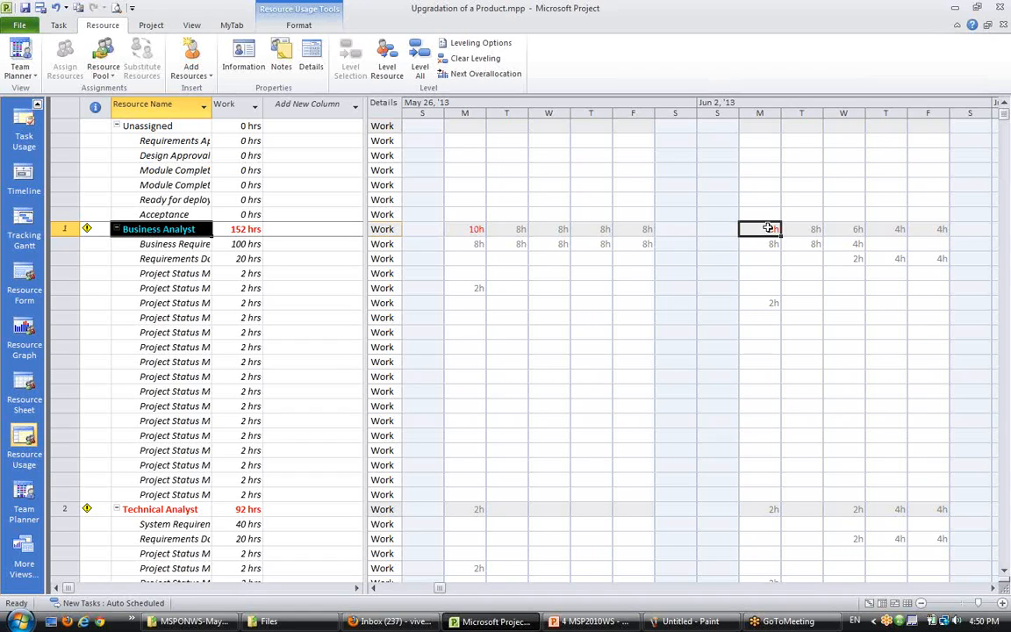
click(158, 229)
click(469, 228)
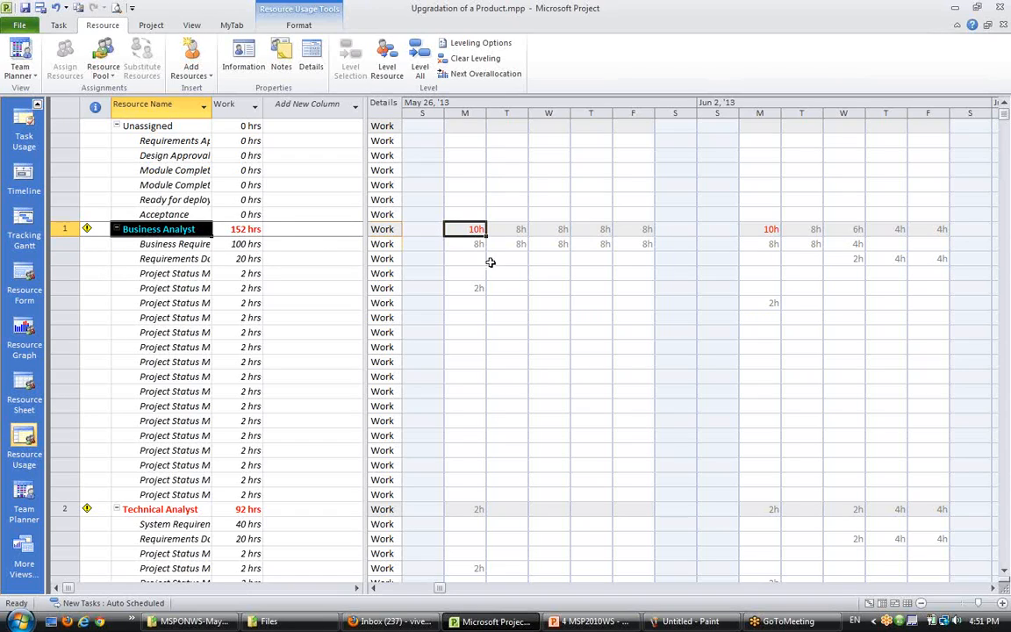
click(479, 246)
click(174, 244)
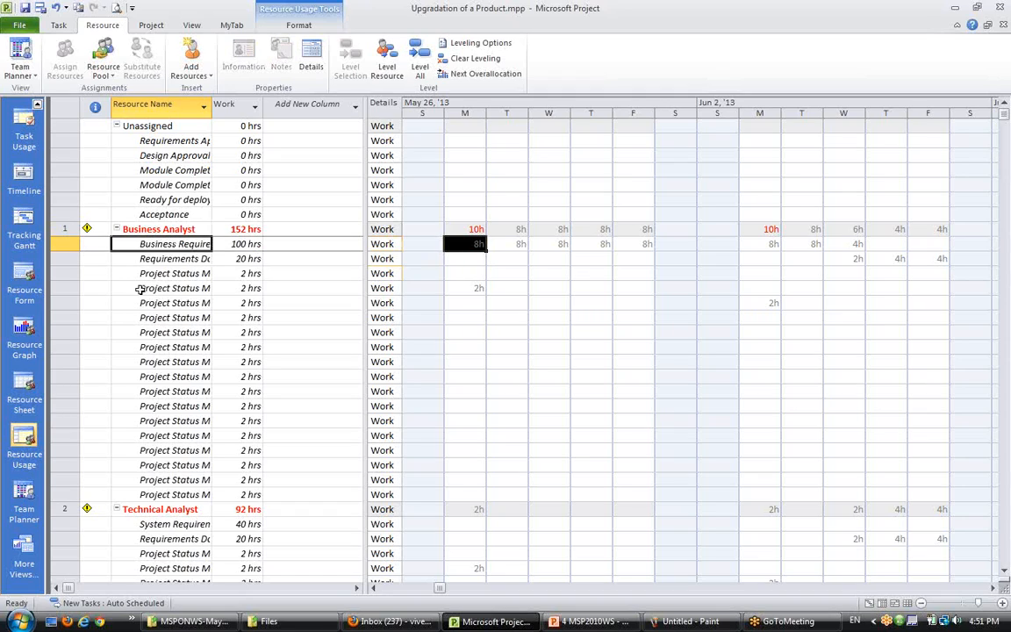
click(474, 288)
click(152, 288)
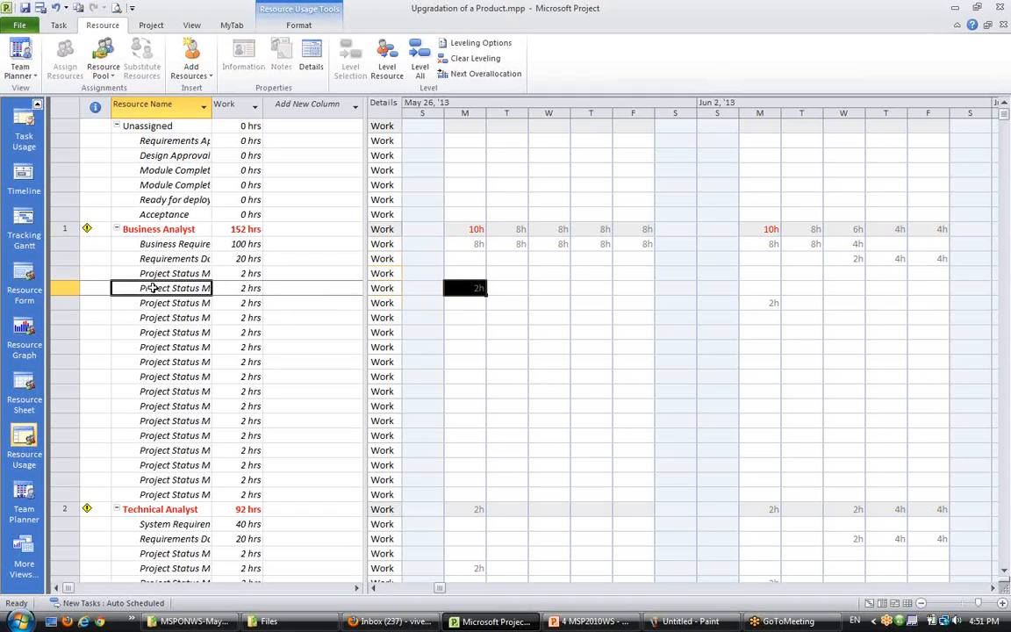
click(495, 317)
click(479, 289)
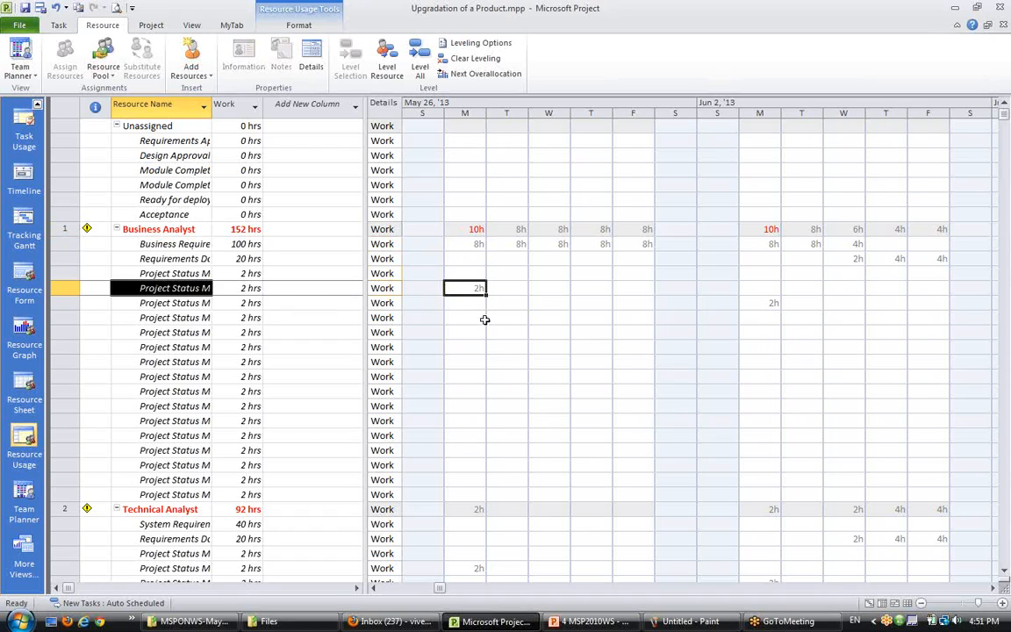
click(472, 229)
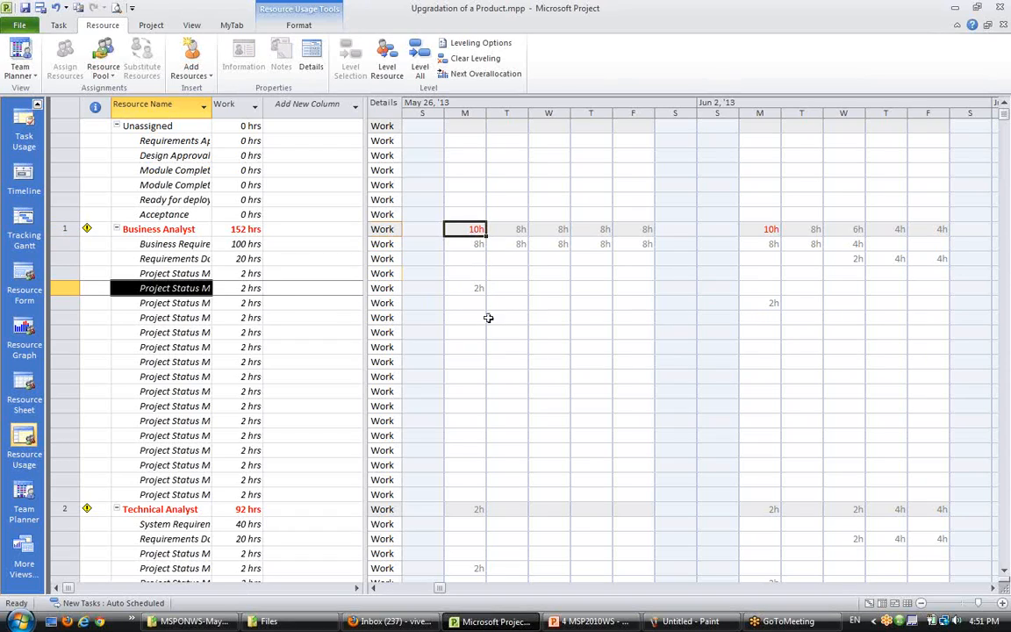
- Examine the Technical Analyst's meeting assignments and overallocated days across the timeline
scroll(497, 487, down, 4)
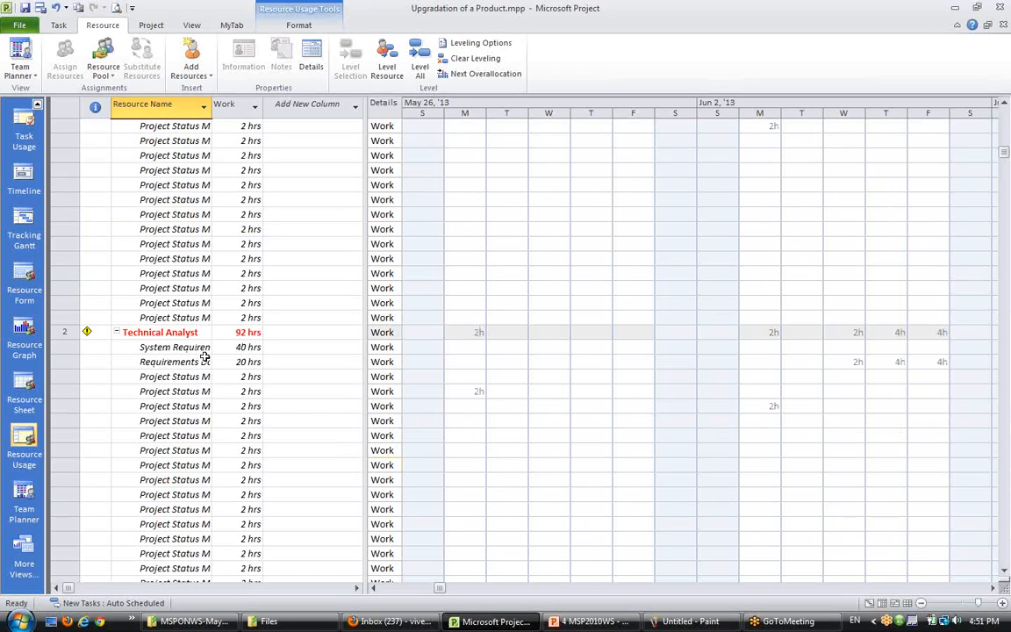
click(161, 332)
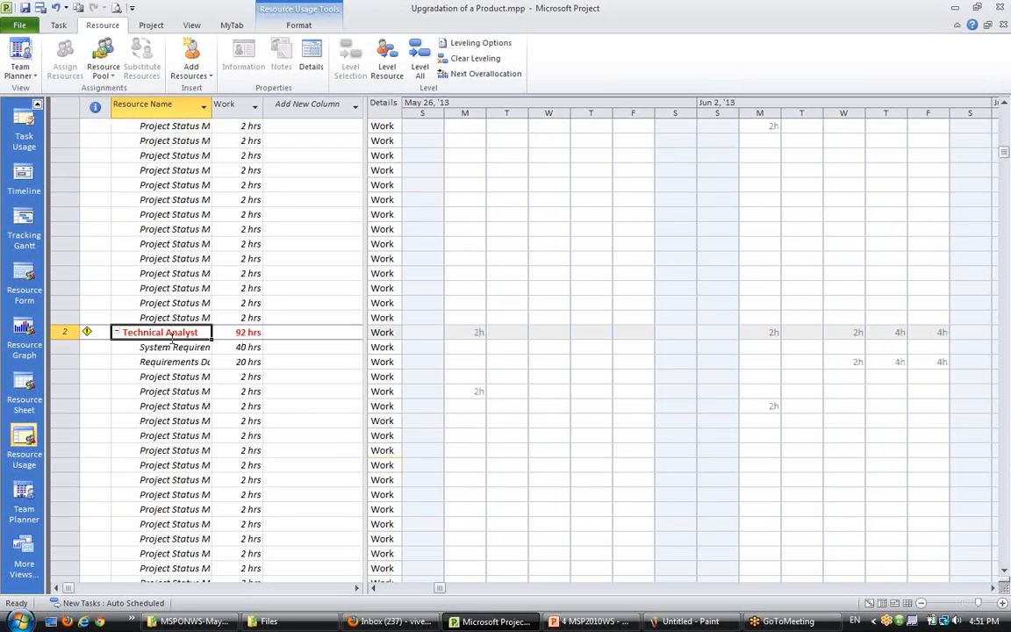
click(994, 588)
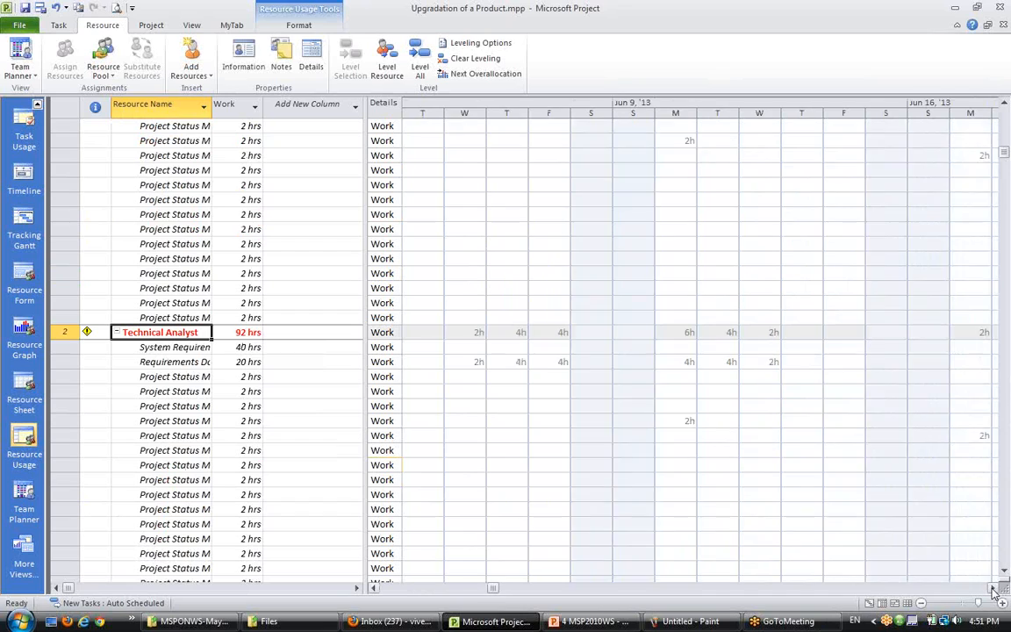
click(994, 590)
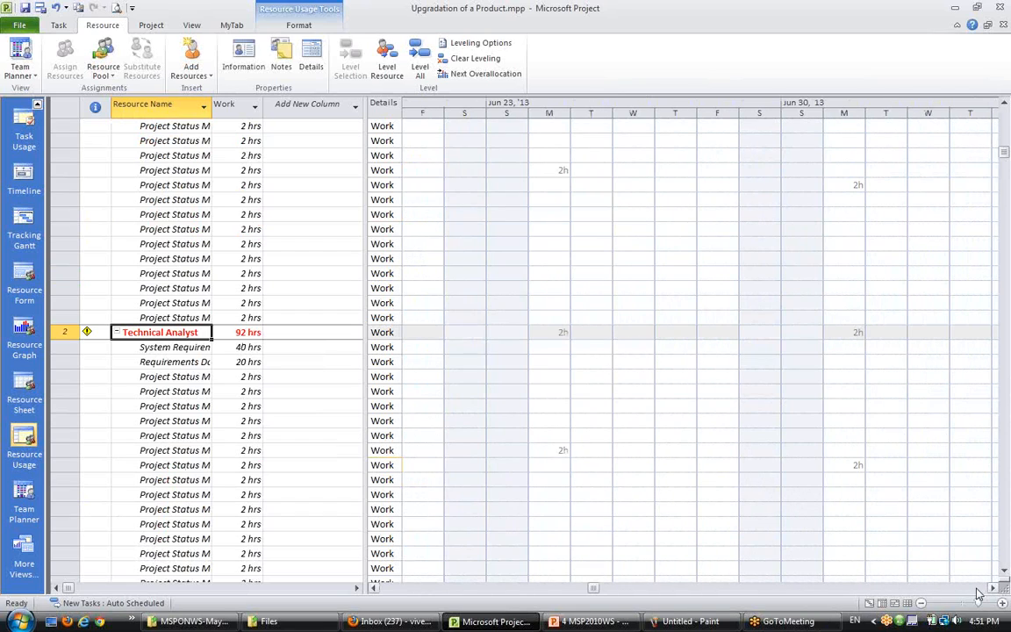
click(974, 592)
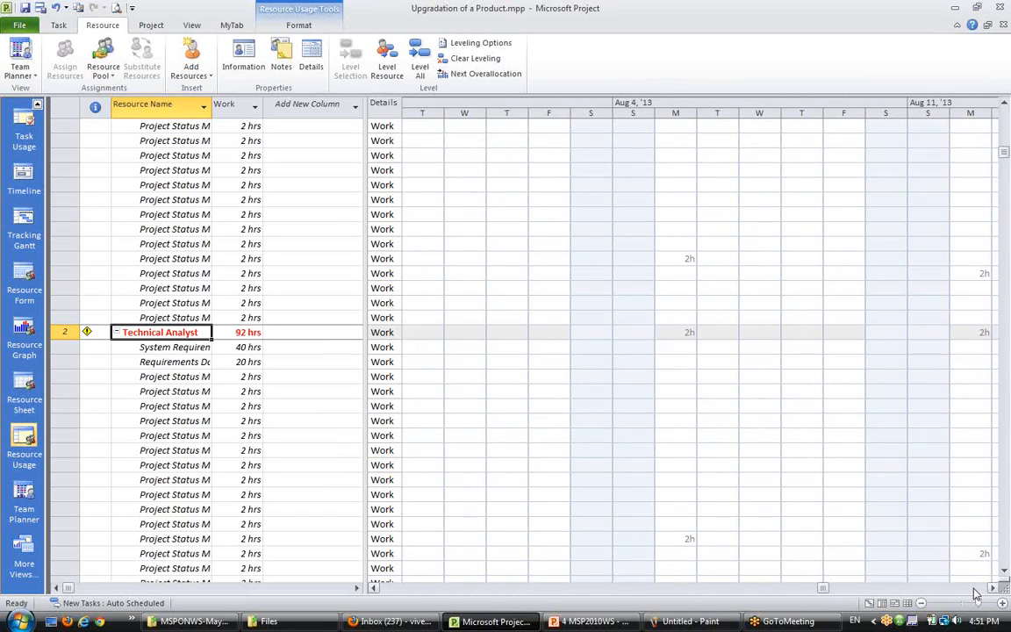
click(974, 591)
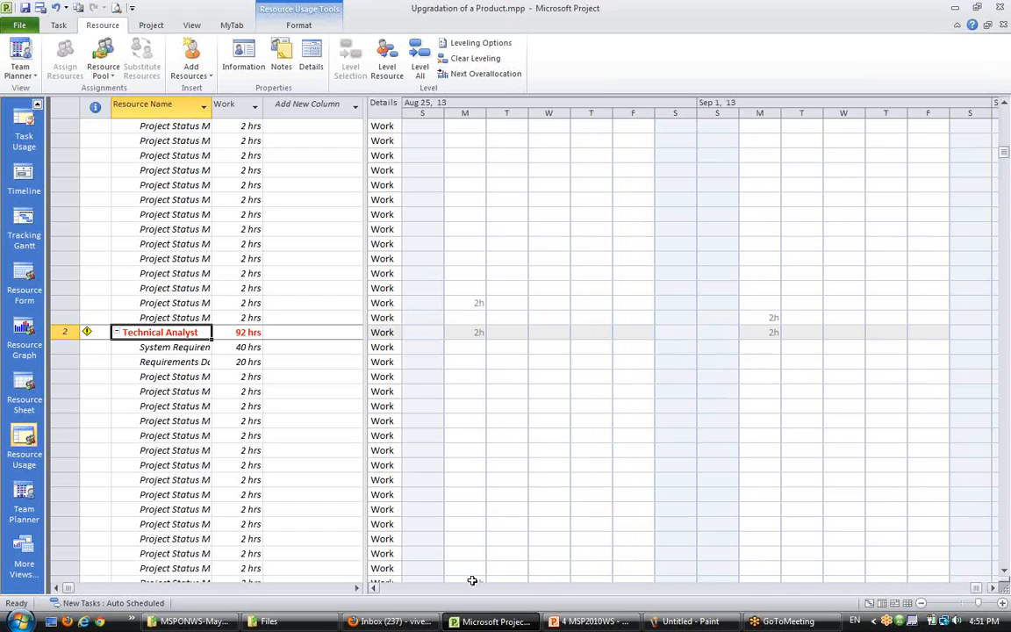
click(411, 592)
click(410, 593)
click(410, 593)
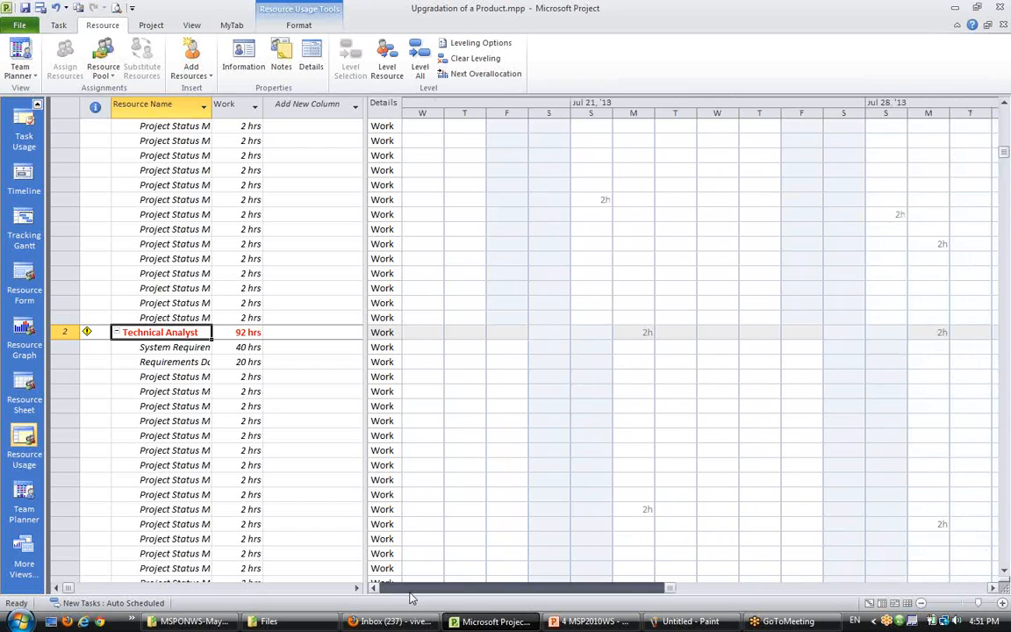
click(410, 593)
click(410, 593)
click(410, 593)
click(409, 593)
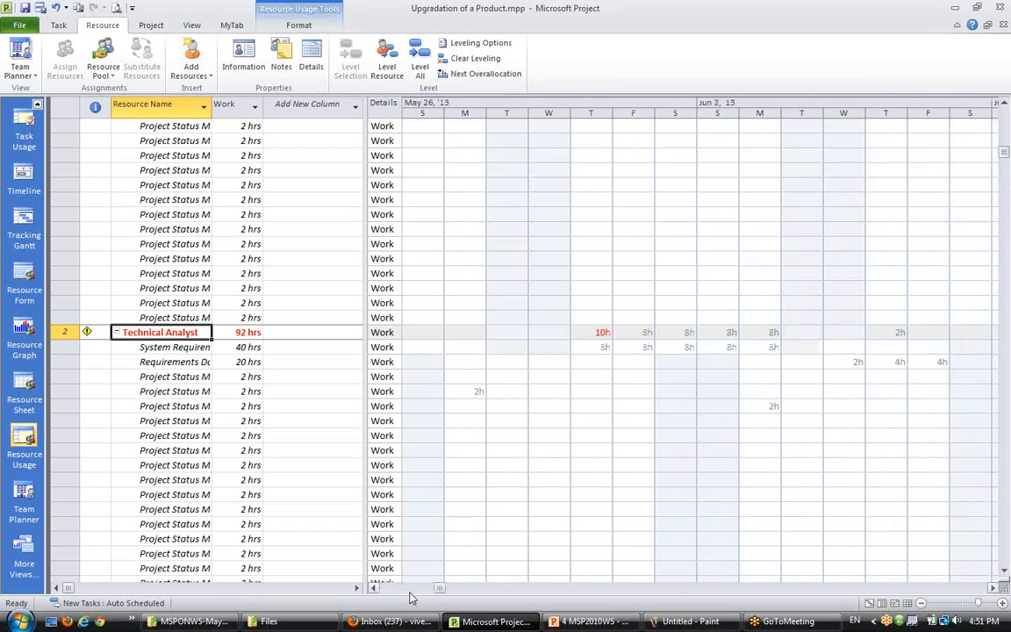
click(410, 593)
drag(590, 329, 593, 365)
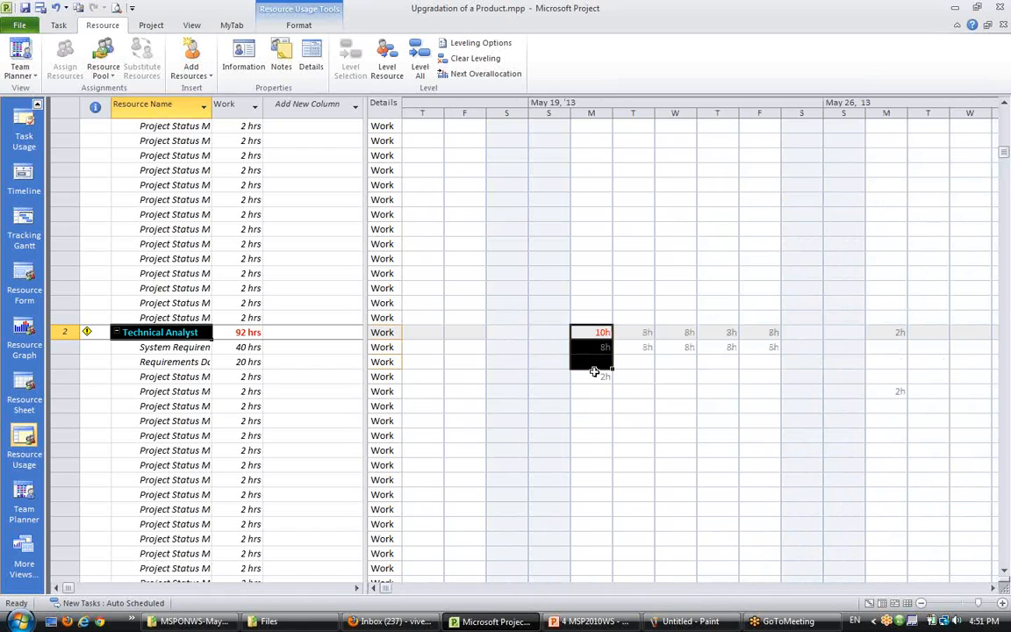
click(201, 436)
scroll(201, 436, down, 3)
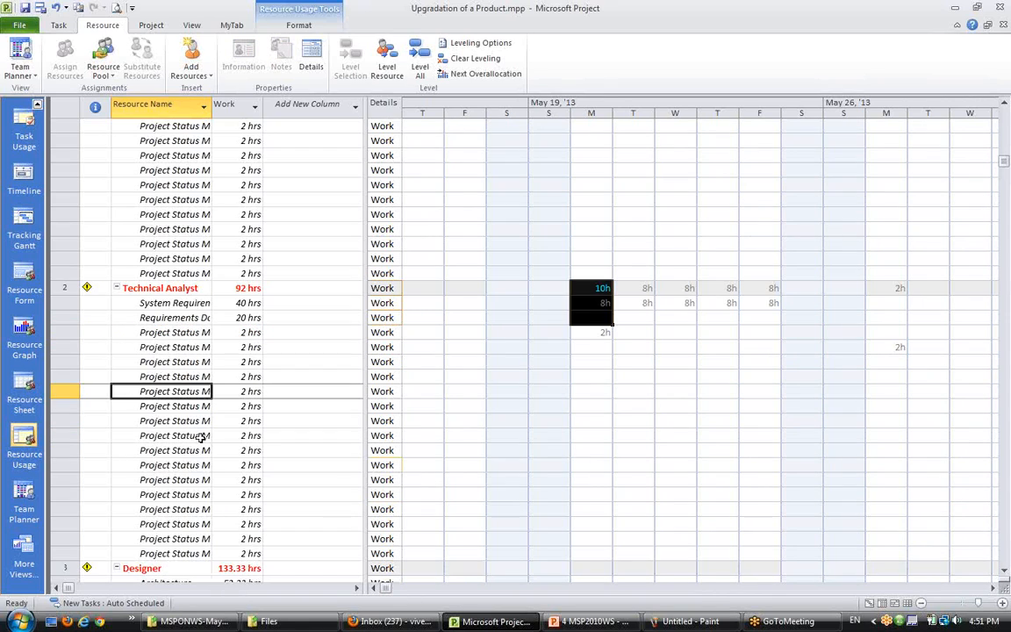
click(659, 310)
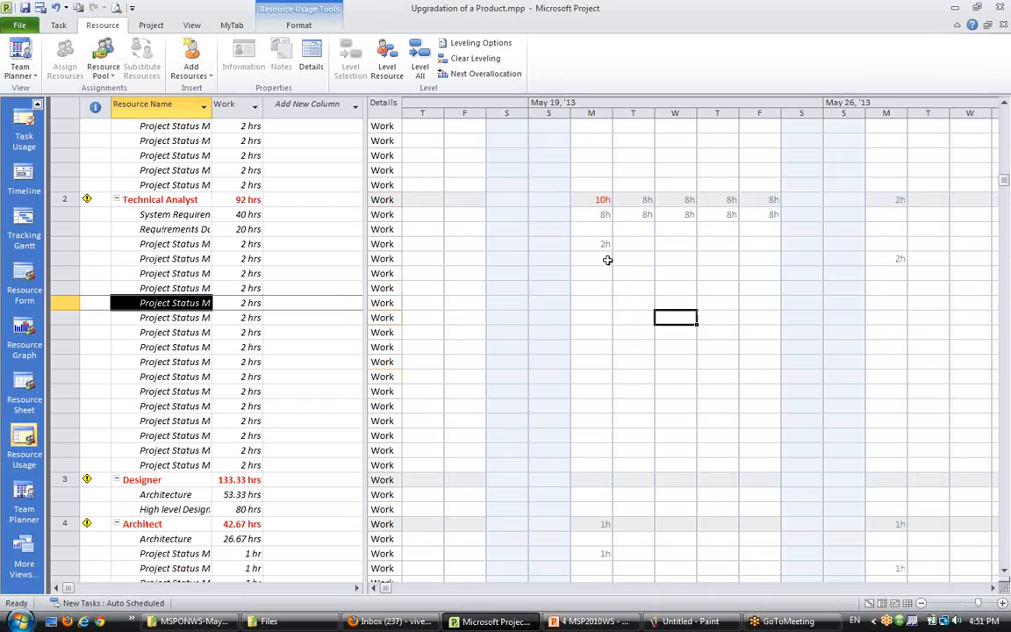
- Inspect the Designer's overallocated days and the Architecture and High level Design assignments contributing to them
click(607, 243)
click(643, 212)
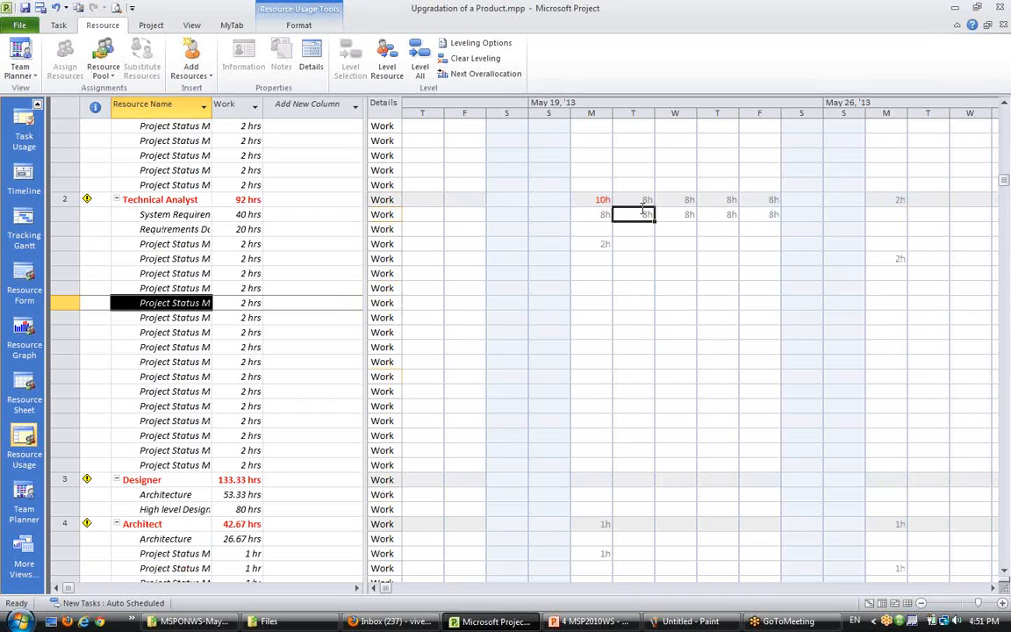
scroll(412, 506, down, 4)
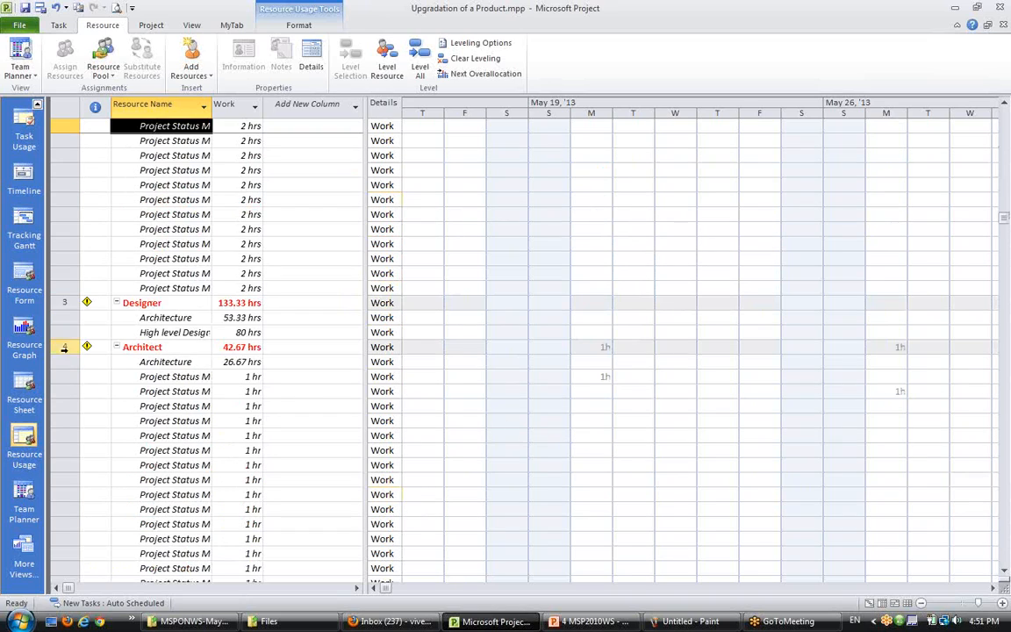
click(148, 302)
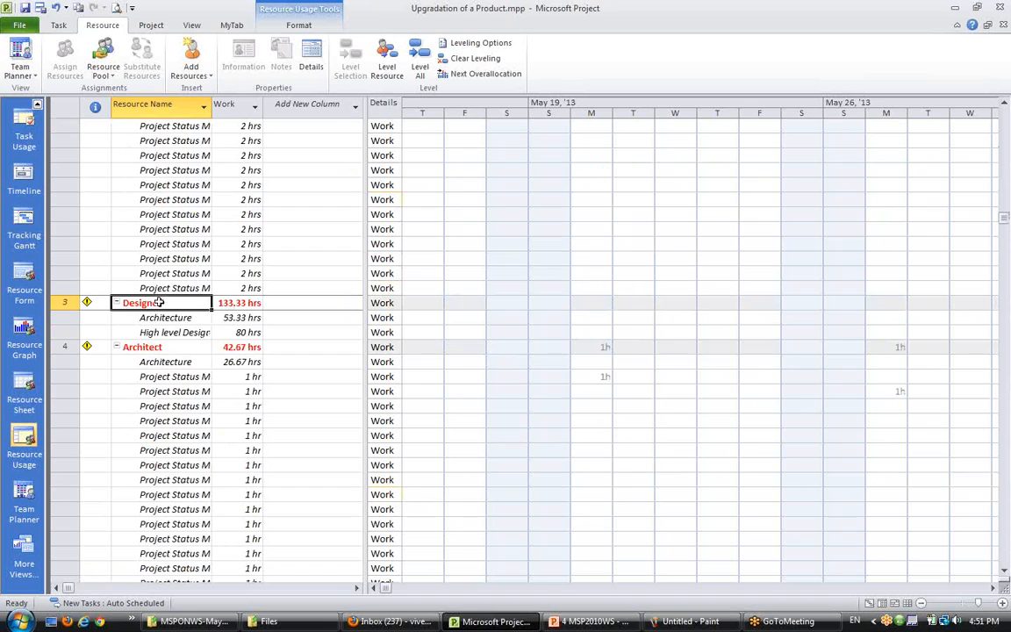
click(979, 590)
click(979, 589)
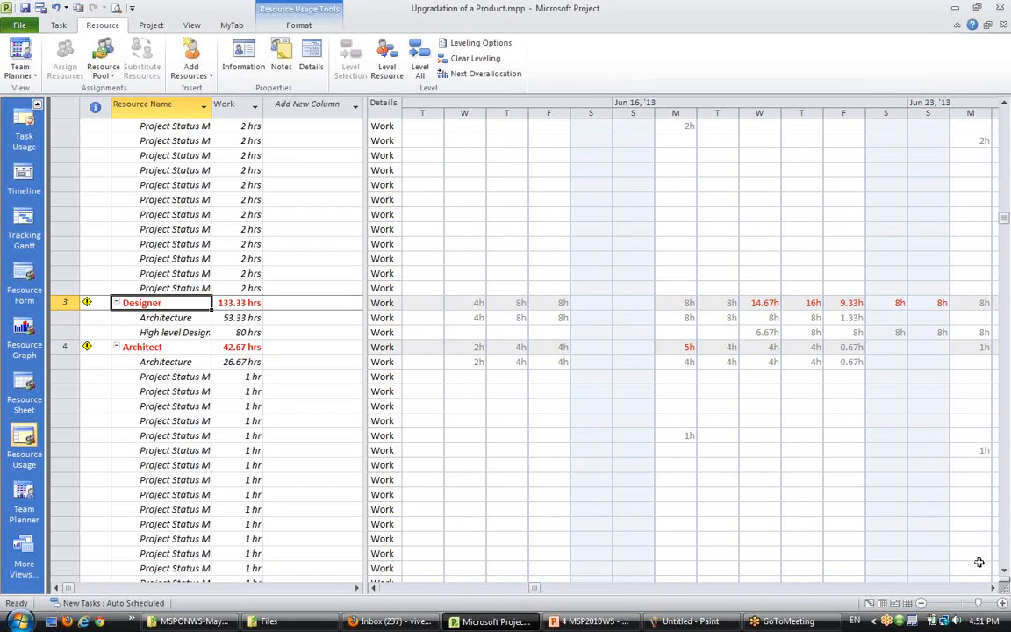
scroll(979, 561, right, 4)
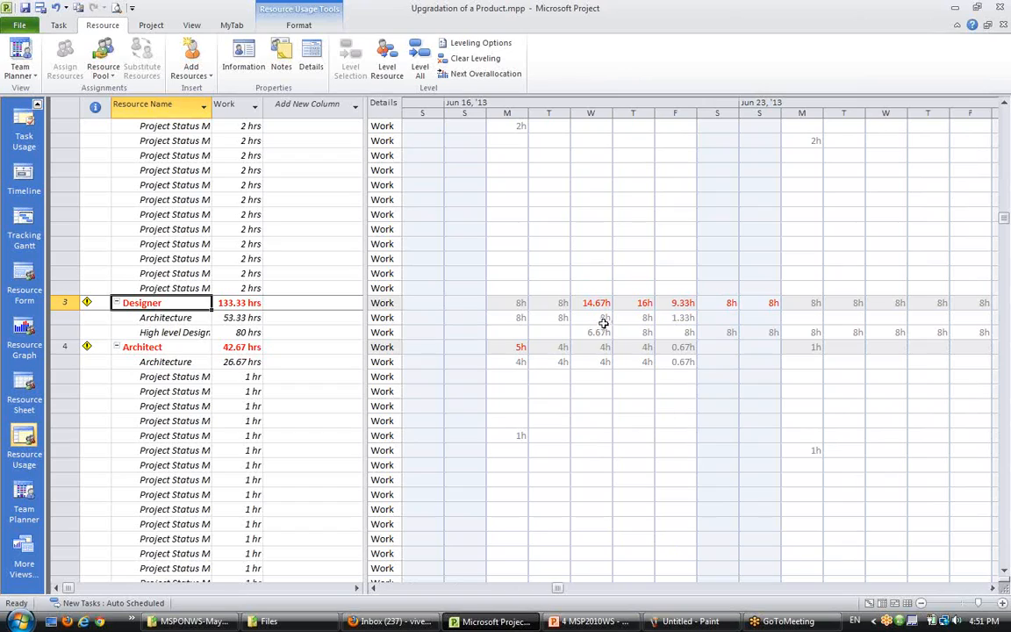
click(598, 304)
click(646, 305)
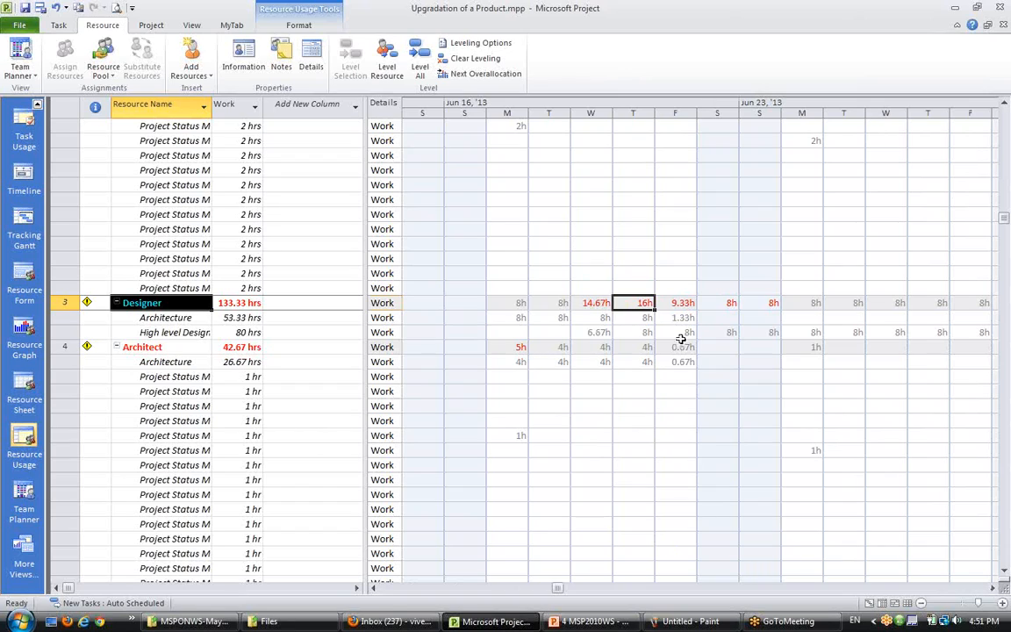
click(686, 304)
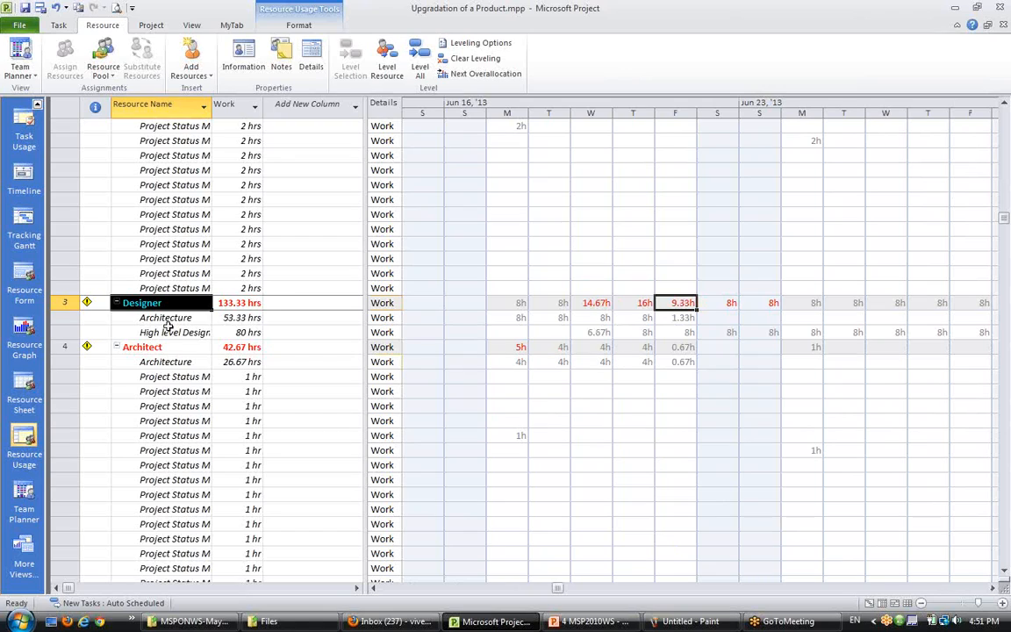
drag(164, 318, 179, 331)
click(178, 376)
click(172, 319)
click(175, 347)
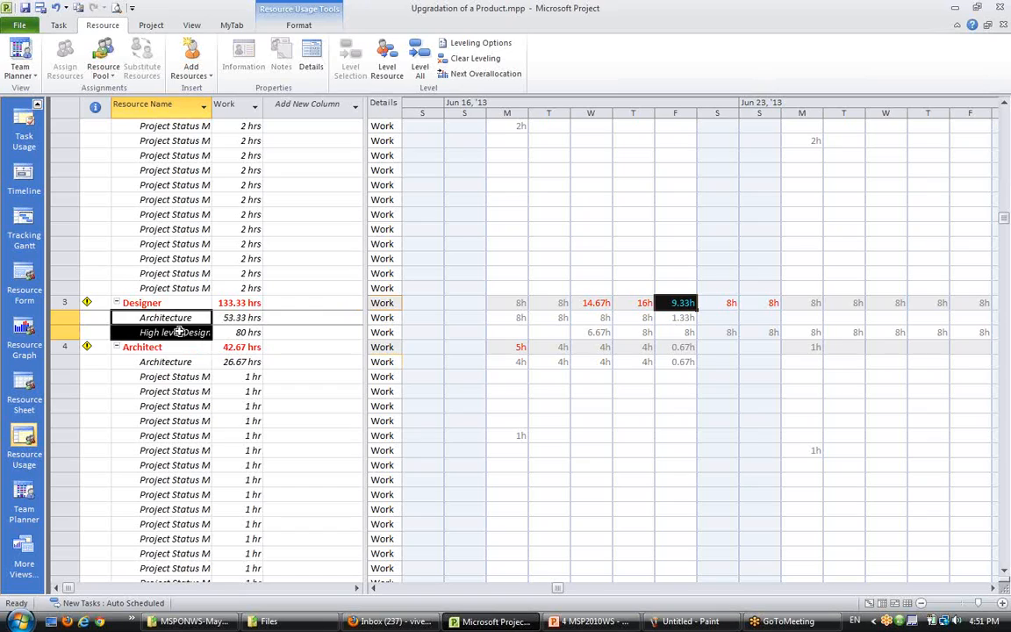
click(605, 421)
click(669, 331)
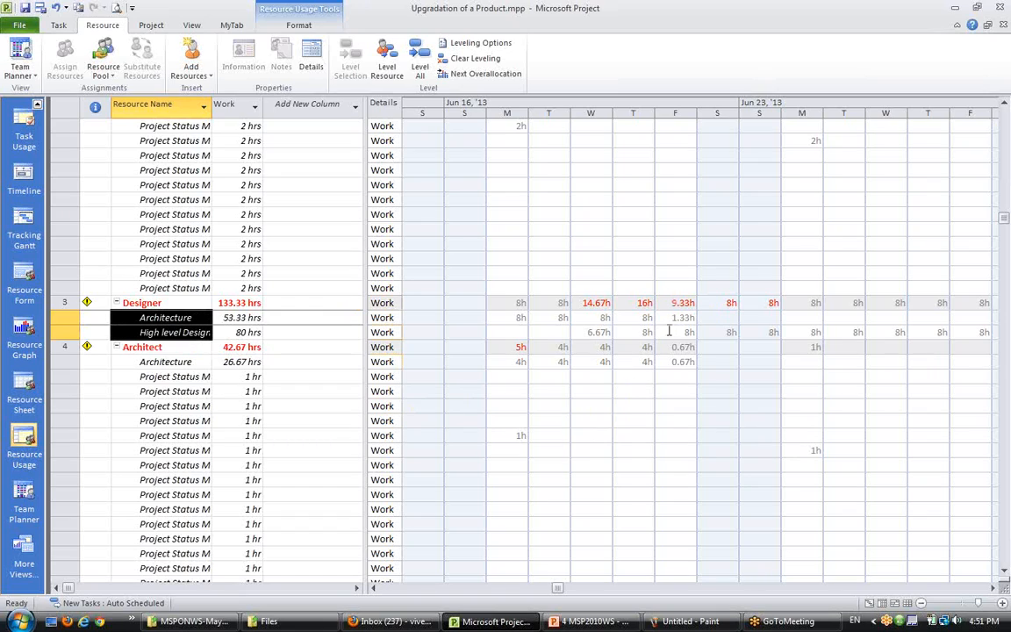
click(669, 332)
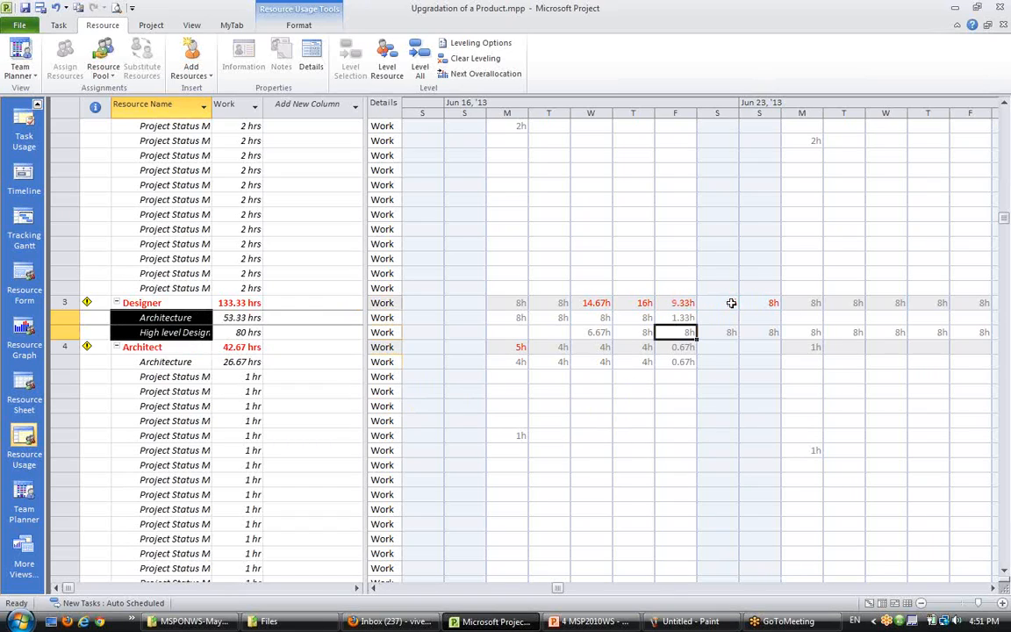
drag(731, 303, 769, 302)
scroll(755, 439, down, 2)
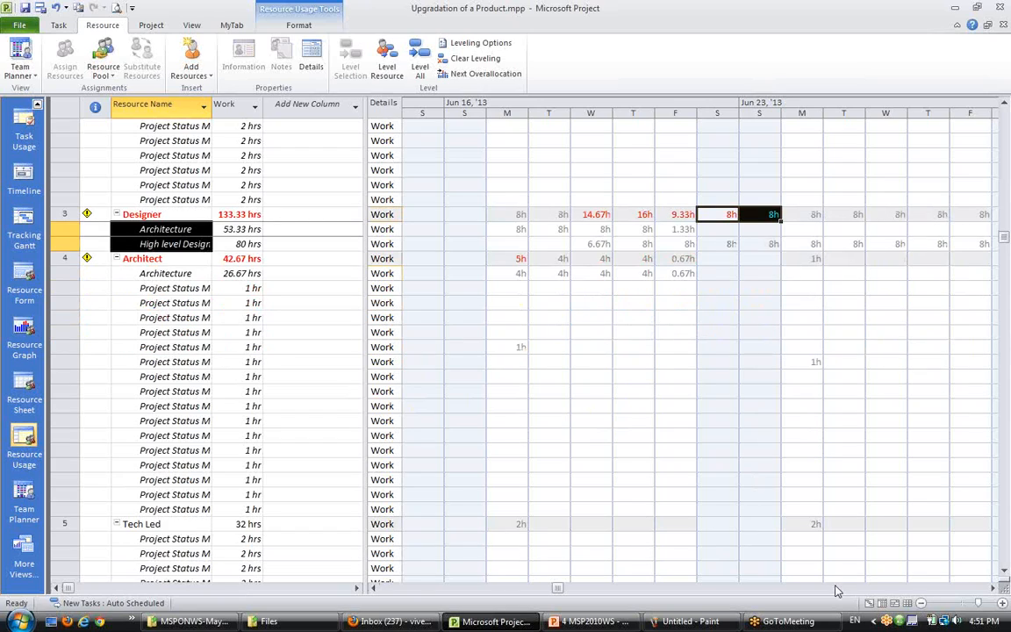
click(993, 589)
click(992, 589)
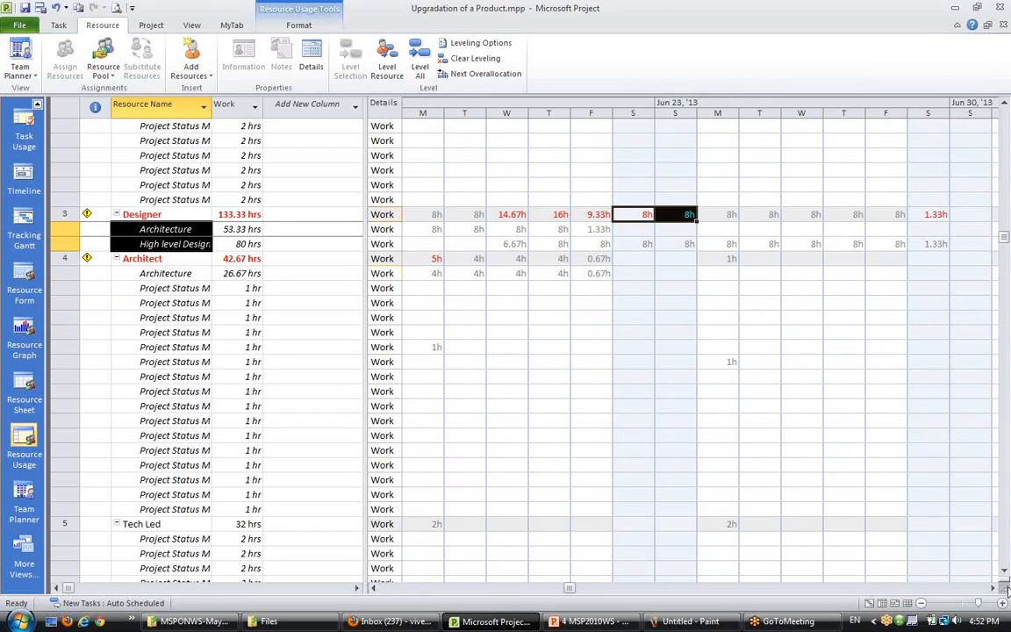
click(551, 434)
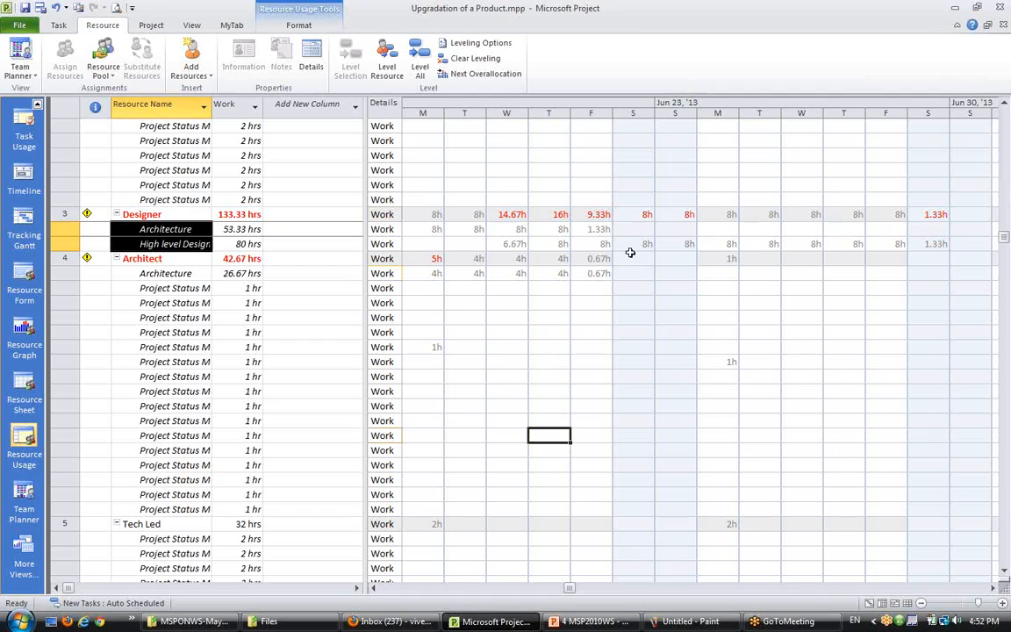
drag(631, 213, 704, 226)
click(665, 246)
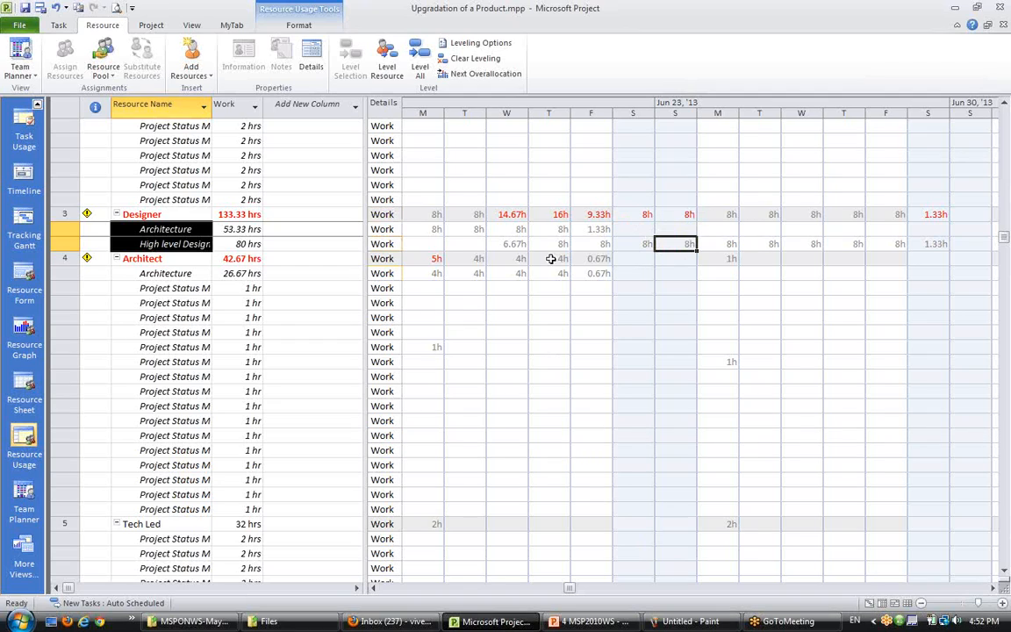
- Examine the Architect's overallocated day and weekly meeting hours across the timeline
click(158, 421)
click(145, 259)
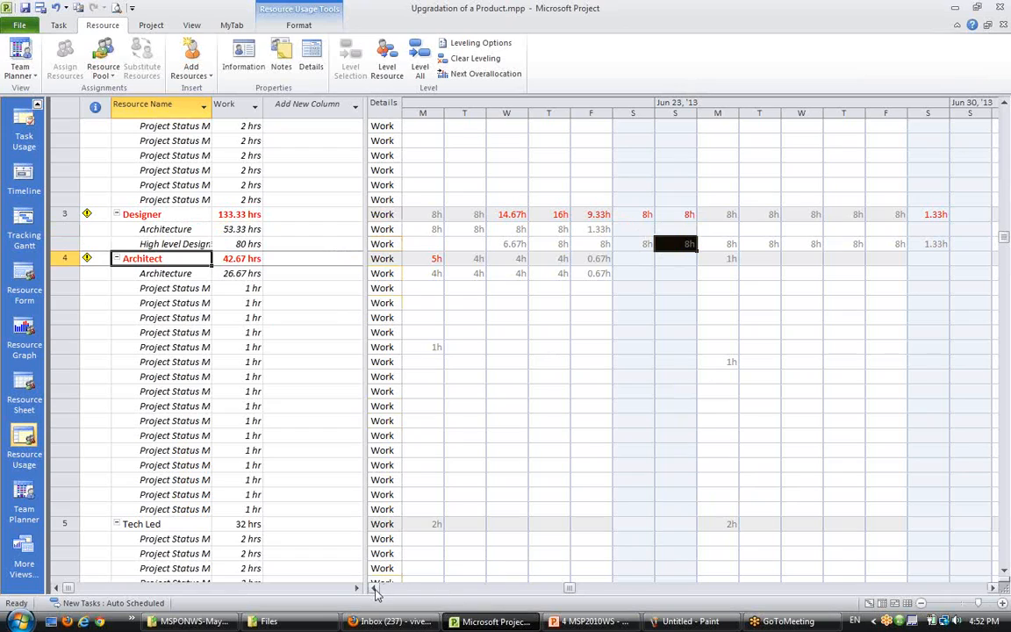
scroll(376, 587, left, 3)
click(553, 258)
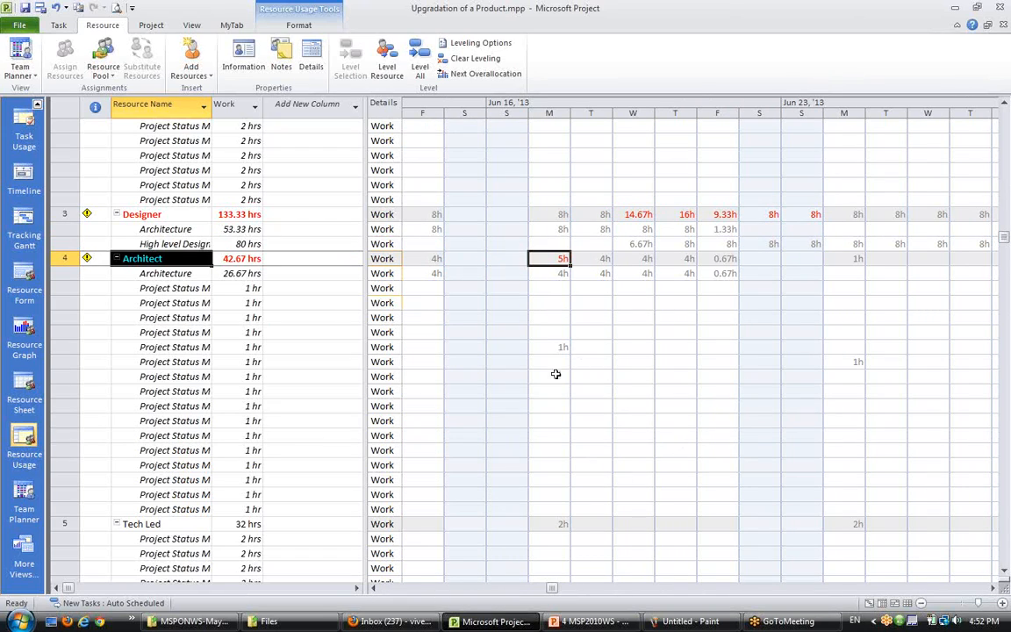
click(556, 346)
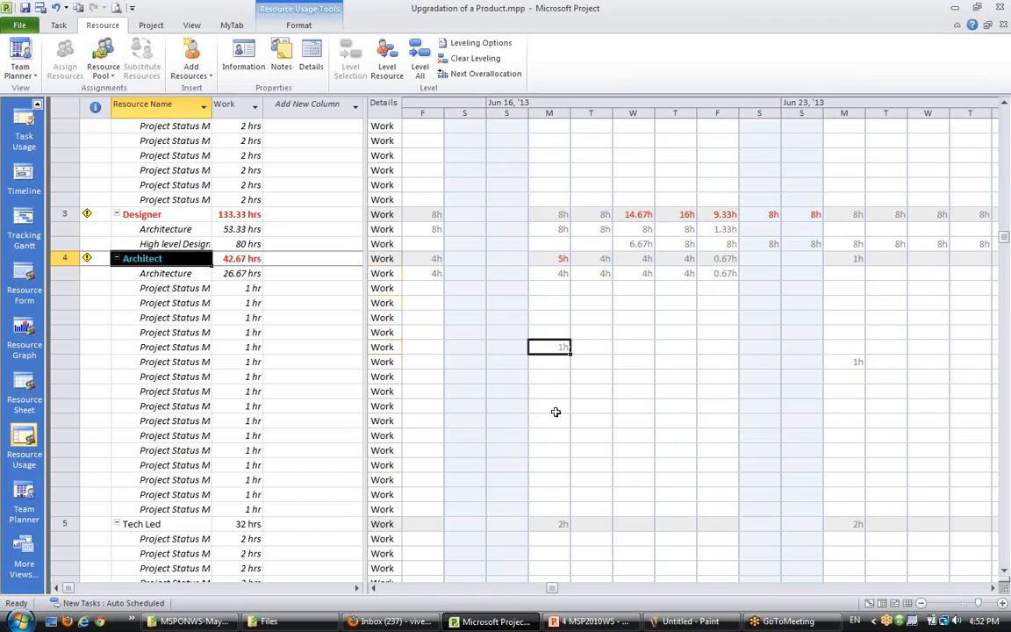
click(158, 332)
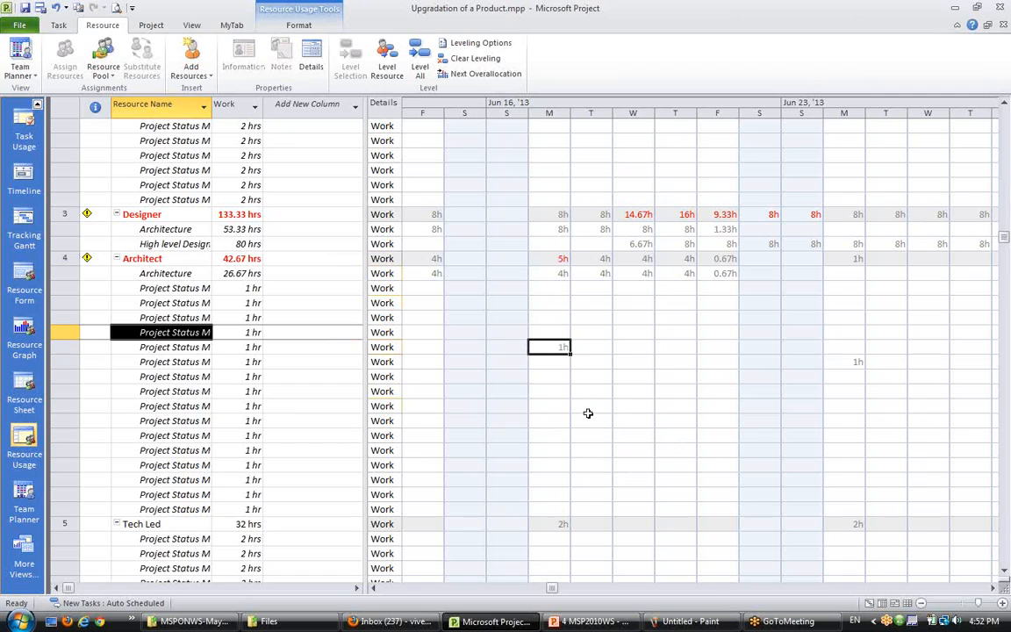
click(992, 587)
click(992, 587)
click(992, 587)
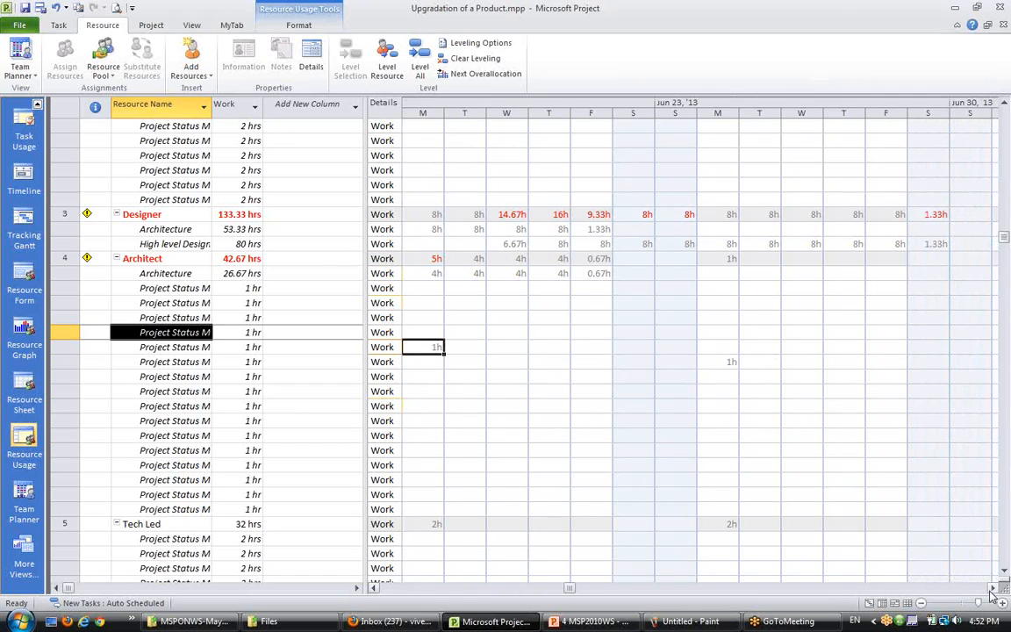
click(993, 587)
click(992, 587)
click(993, 587)
click(992, 587)
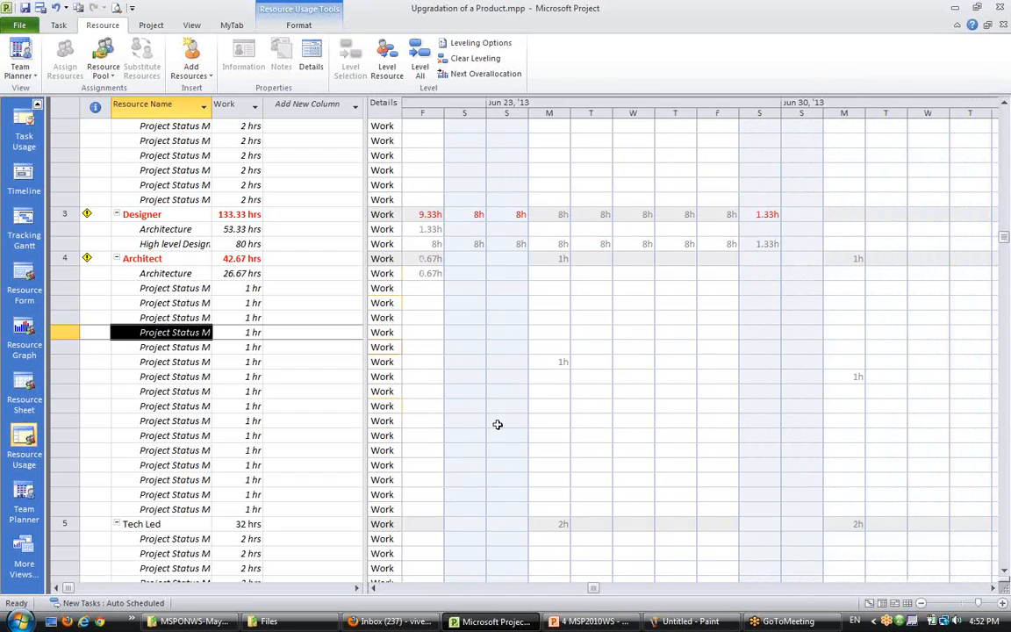
click(552, 365)
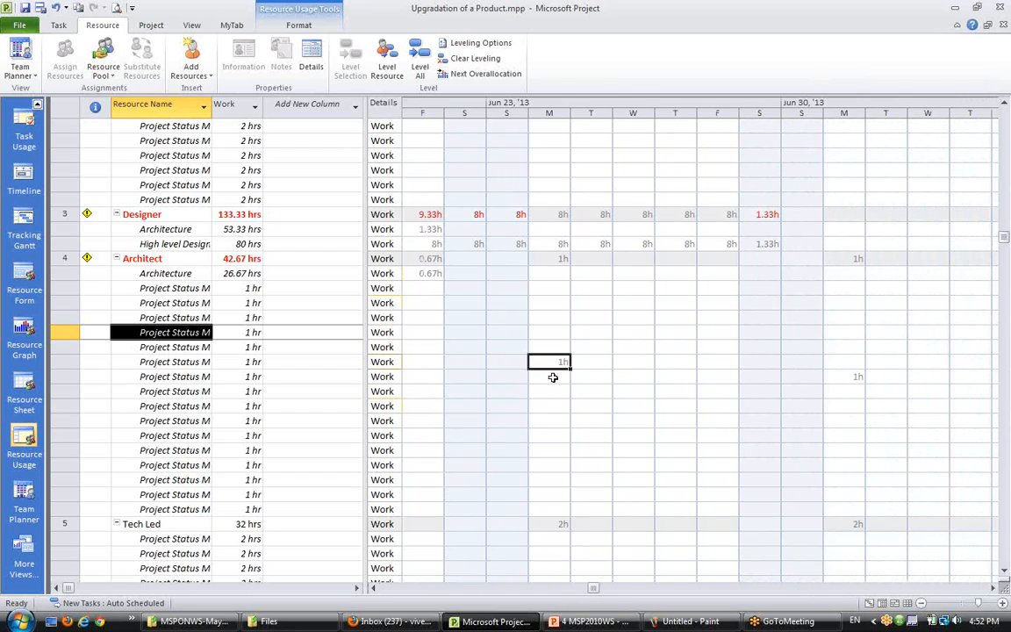
click(994, 587)
click(994, 587)
click(993, 587)
click(993, 587)
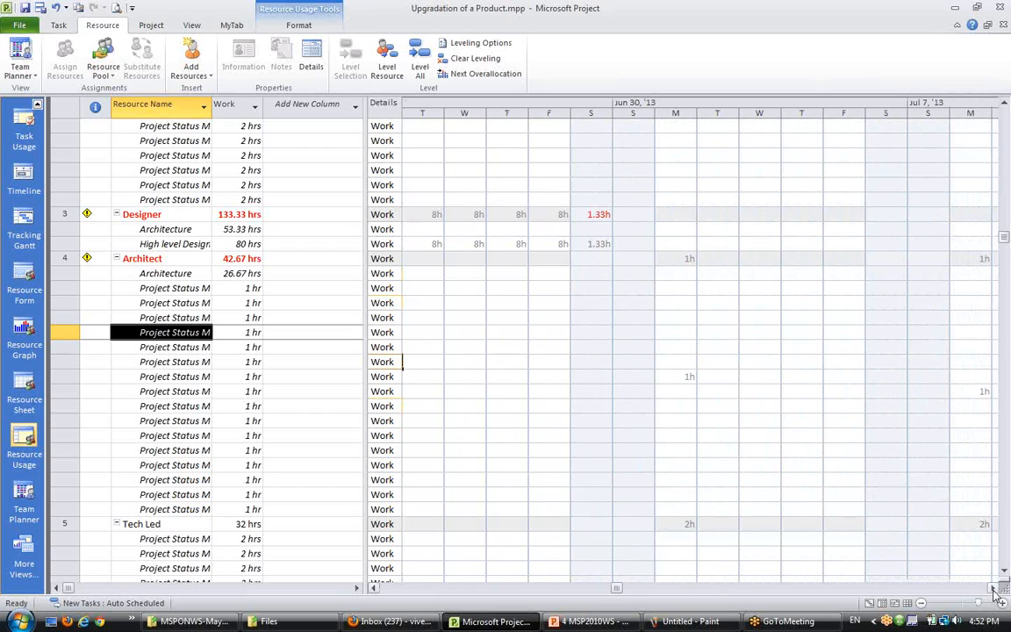
click(993, 587)
click(993, 587)
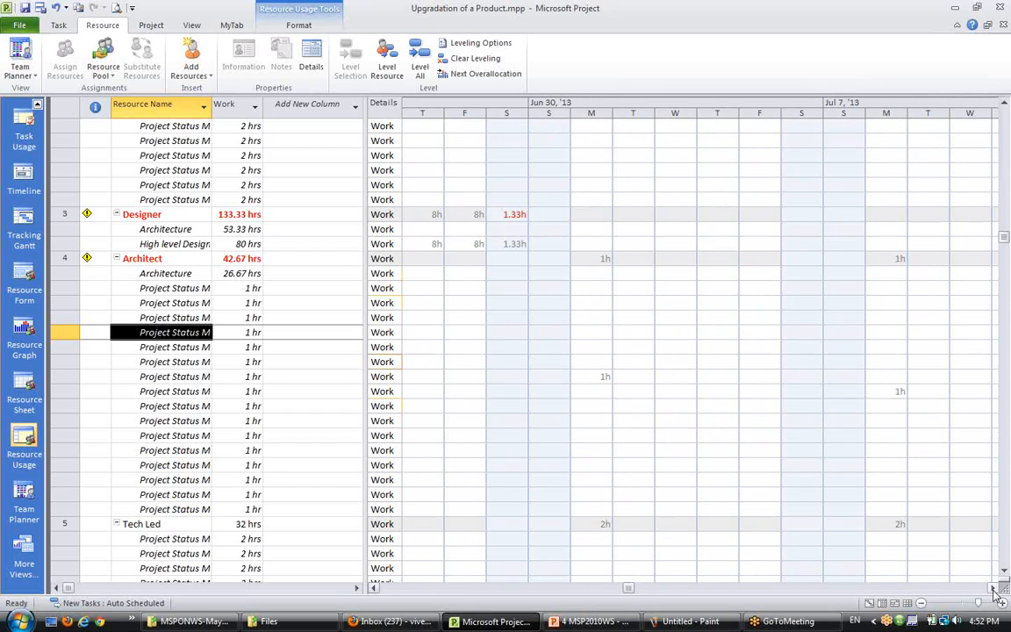
click(994, 587)
click(993, 587)
click(993, 587)
click(993, 587)
click(993, 587)
click(993, 587)
click(993, 587)
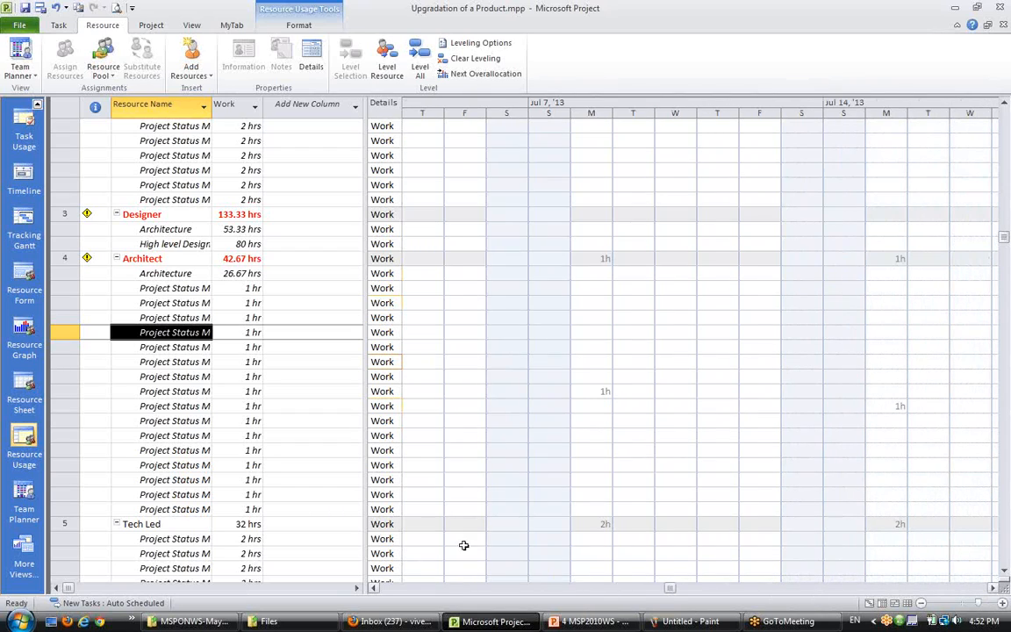
- Review the Tech Led, programmers' and Test Lead's assignments and overallocations across the timeline
scroll(158, 541, down, 6)
scroll(148, 320, up, 1)
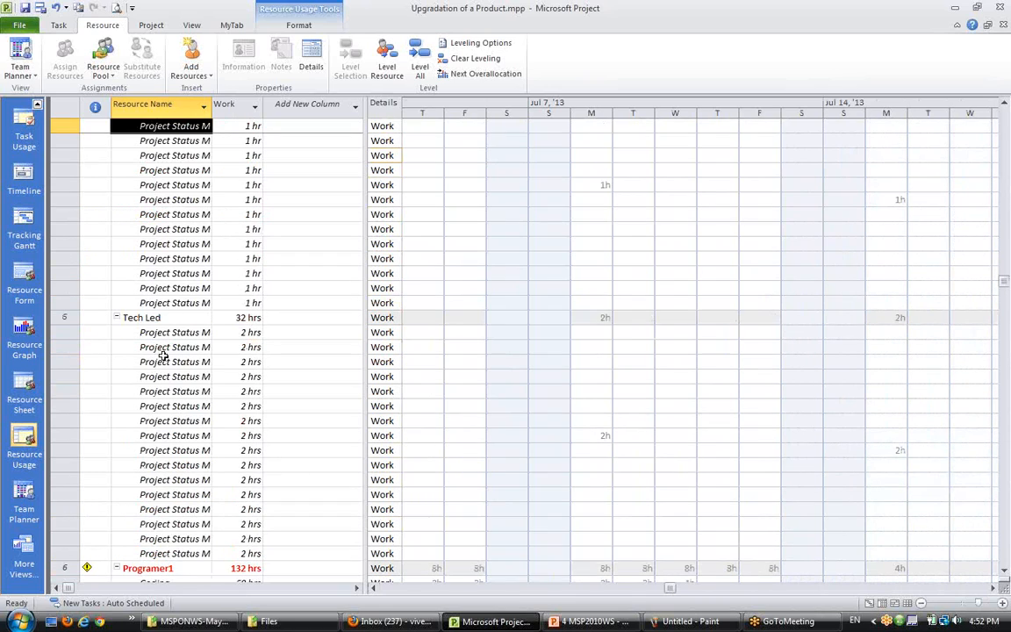
scroll(177, 571, down, 2)
click(149, 479)
scroll(158, 430, down, 4)
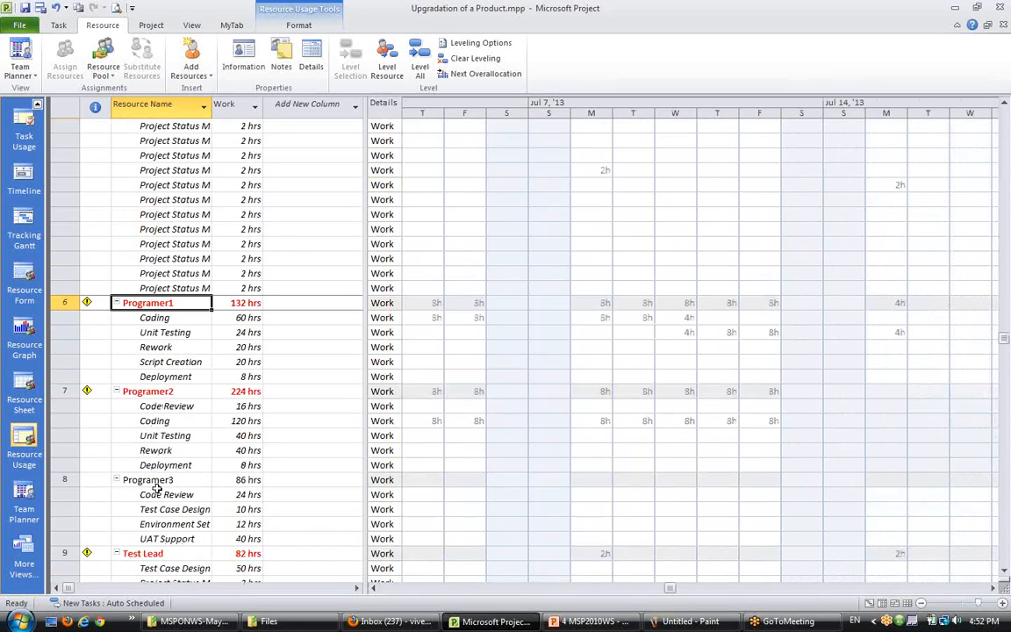
click(155, 393)
click(143, 553)
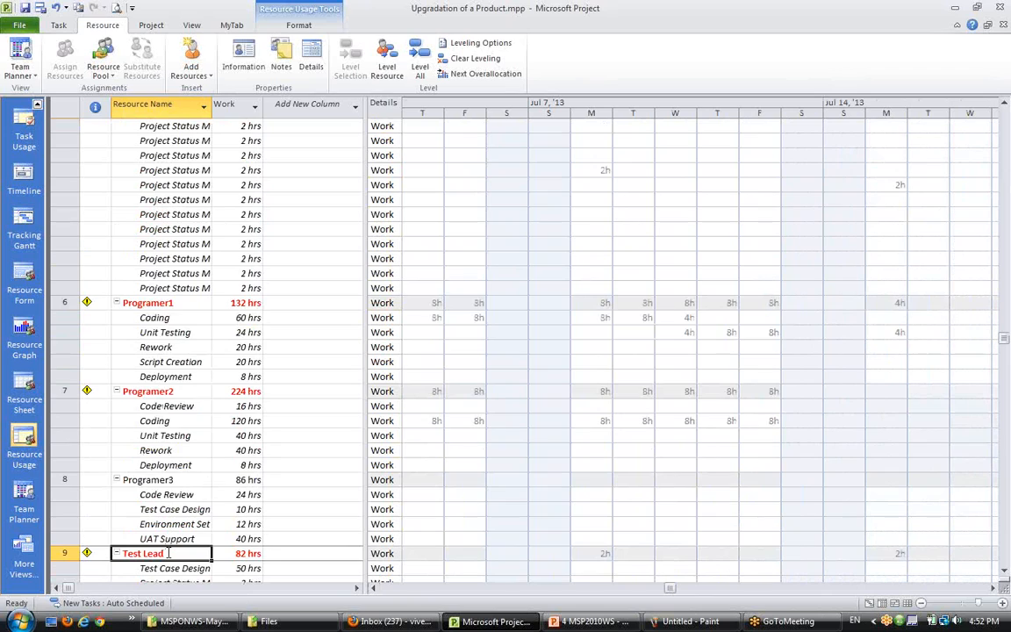
scroll(168, 553, down, 3)
click(395, 588)
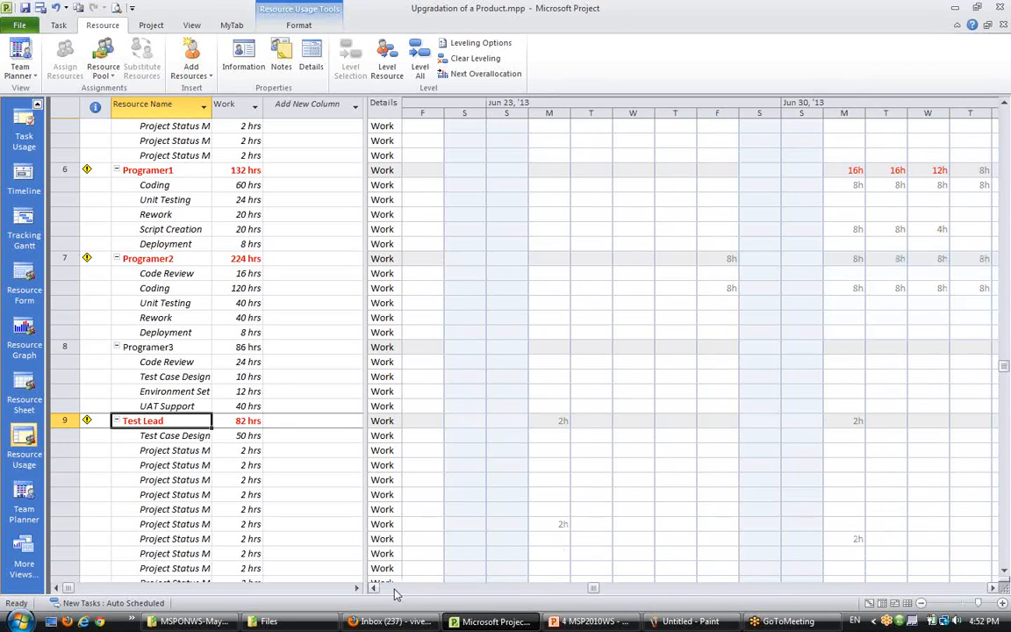
click(394, 589)
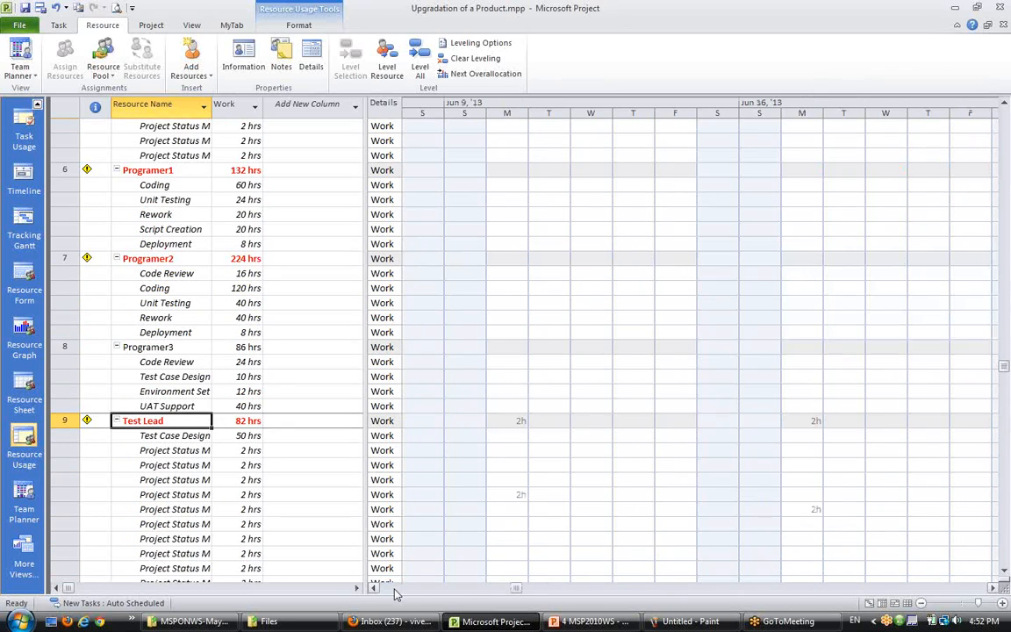
click(441, 590)
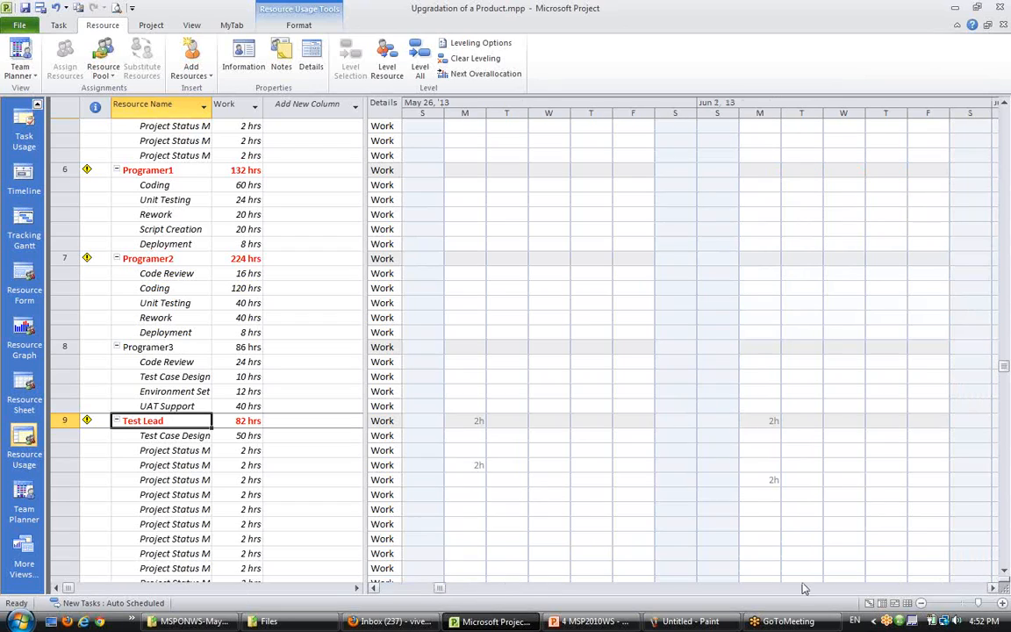
click(896, 588)
click(902, 589)
click(965, 589)
click(965, 589)
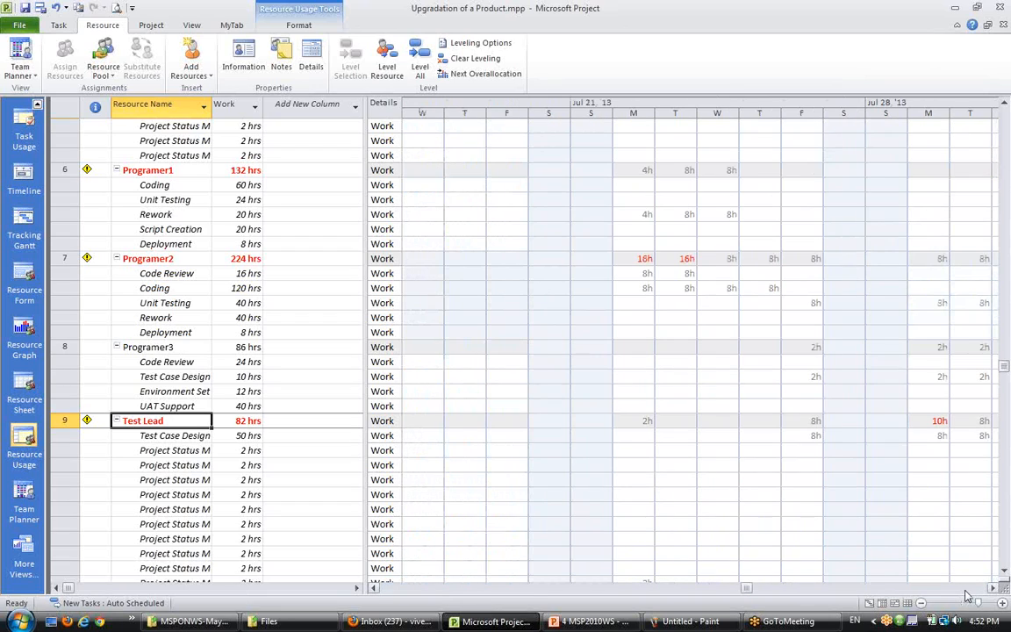
click(966, 590)
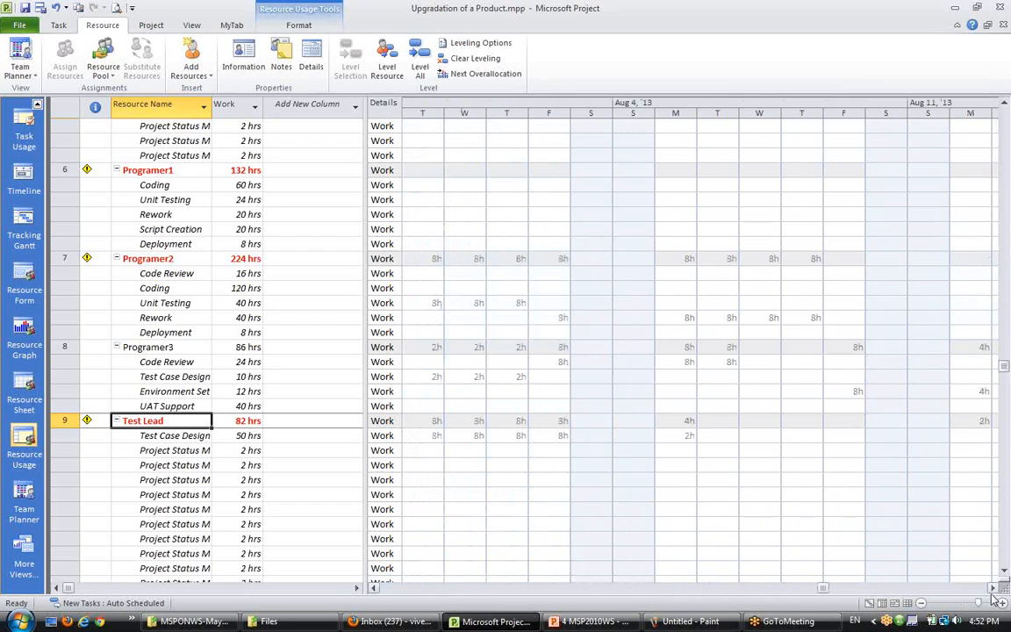
click(992, 589)
click(993, 589)
click(992, 588)
click(179, 480)
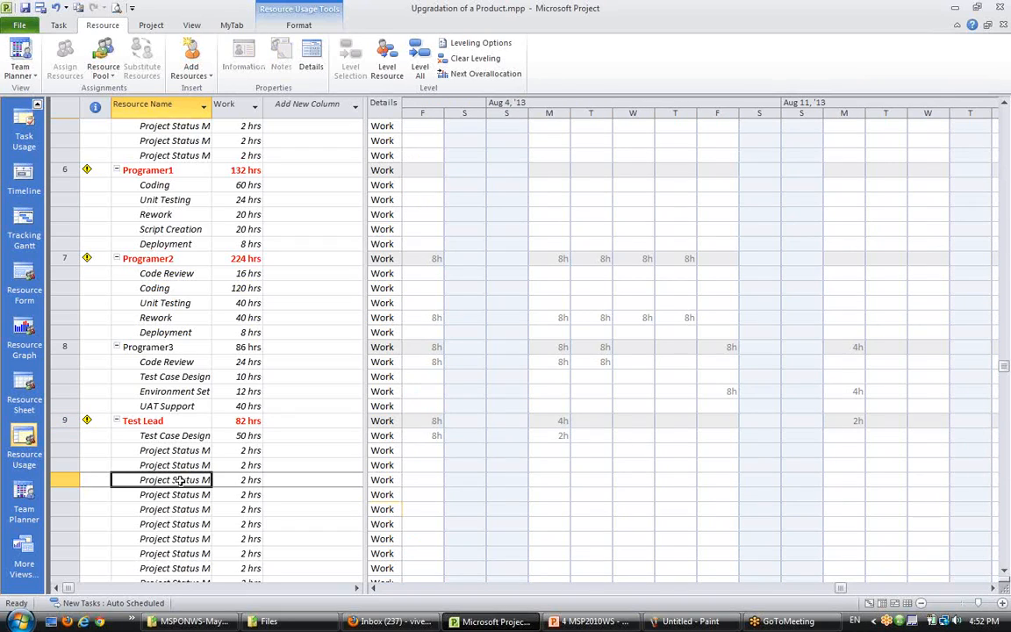
- Widen the Resource Name column so the full Project Status Meeting task names show
scroll(179, 480, up, 8)
scroll(179, 480, up, 15)
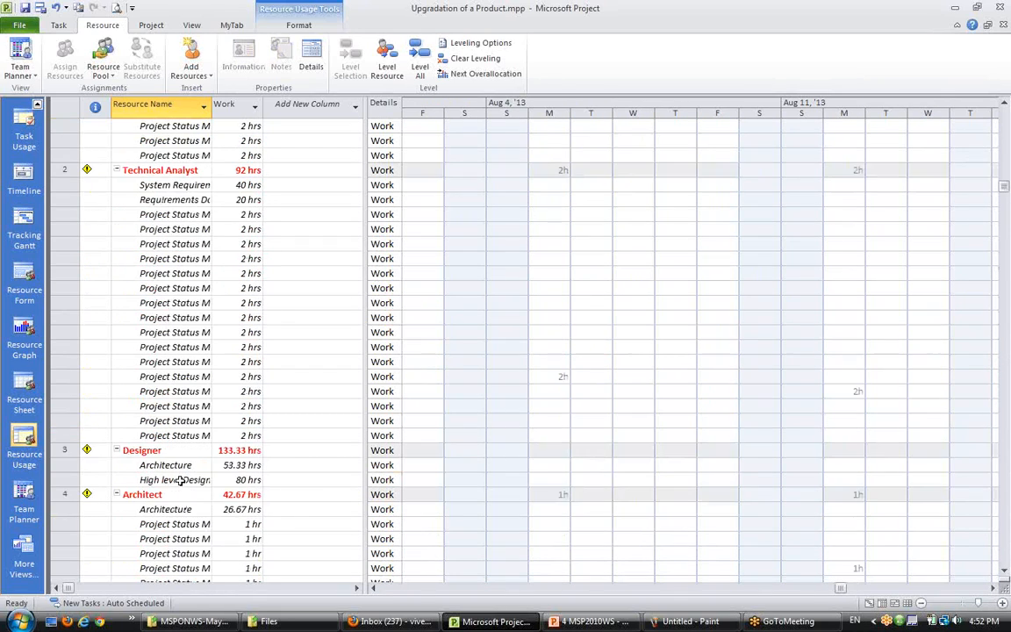
drag(209, 107, 294, 107)
scroll(230, 462, down, 3)
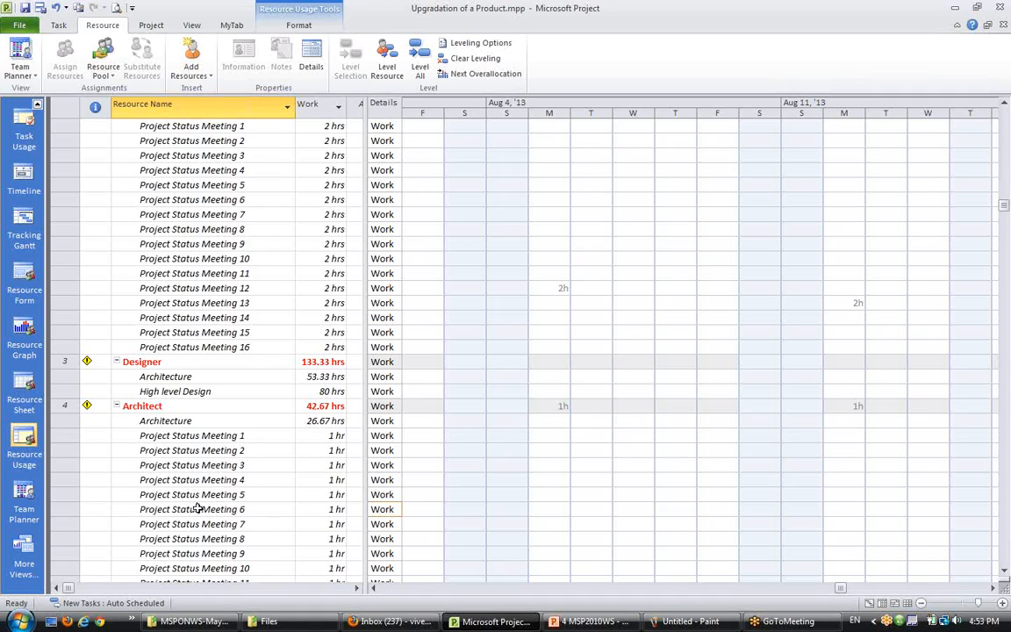
- Switch to Paint and draw a long rounded bar beneath the two staggered bars in the diagram
click(730, 624)
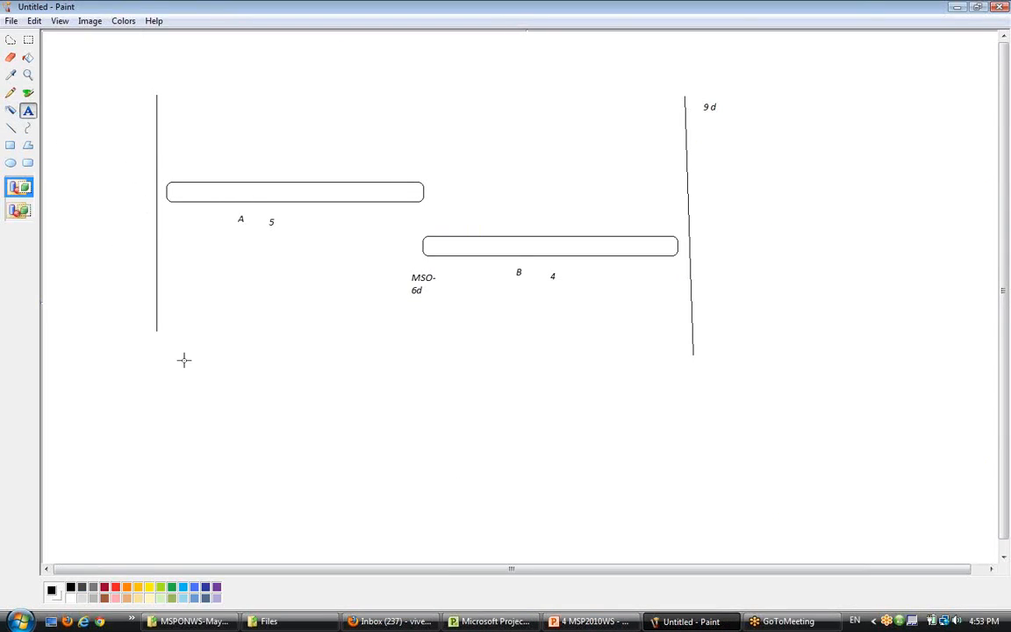
click(10, 128)
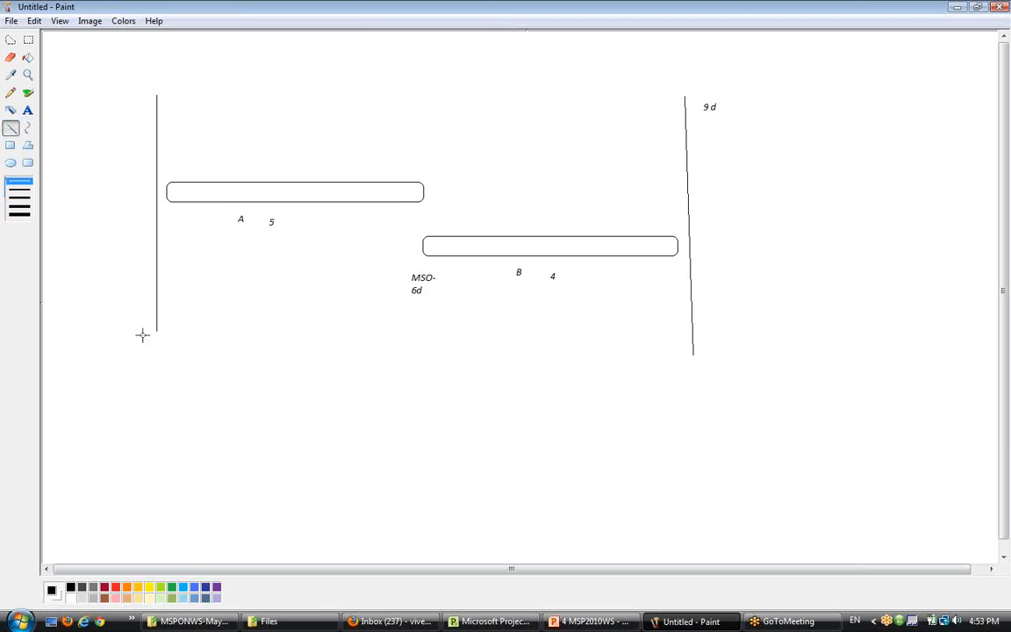
click(28, 163)
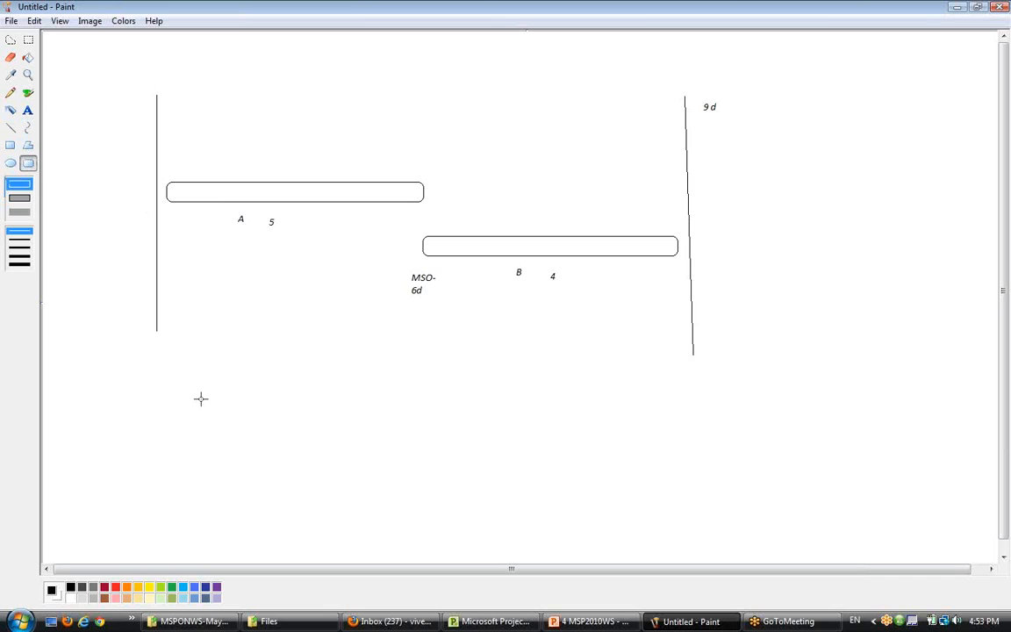
drag(199, 426, 712, 451)
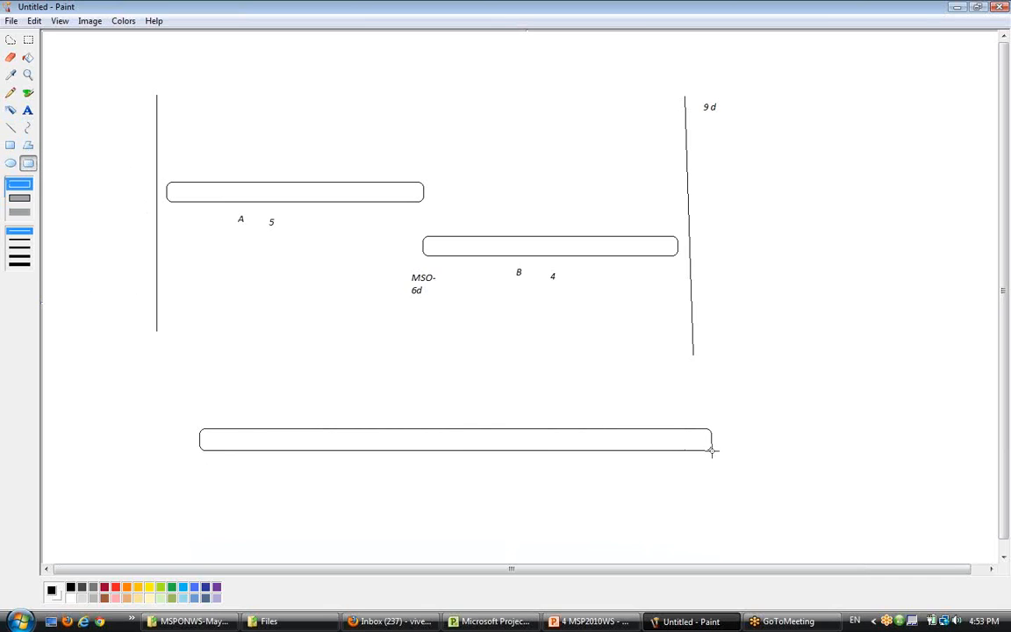
click(11, 128)
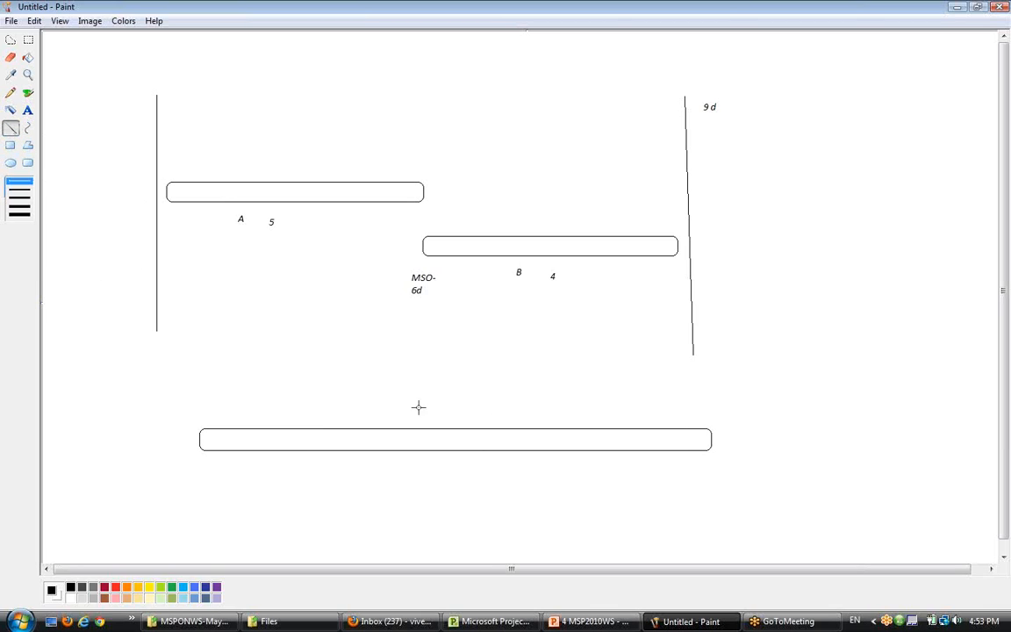
drag(200, 406, 706, 406)
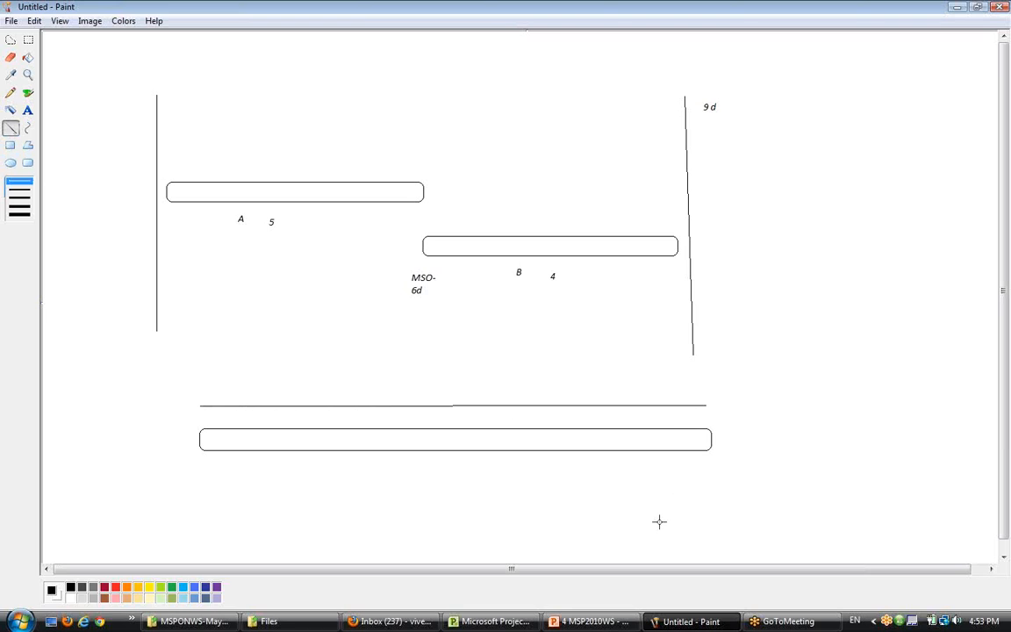
key(ctrl+z)
- Draw curved arcs just above and just below the long rounded bar with the Curve tool
click(27, 128)
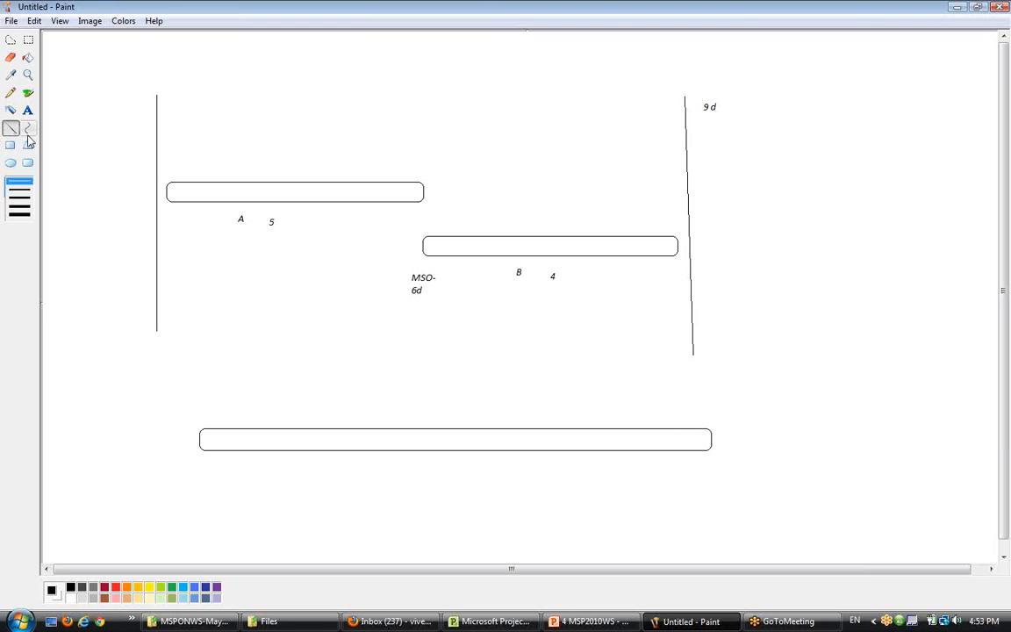
drag(198, 412, 708, 412)
click(305, 366)
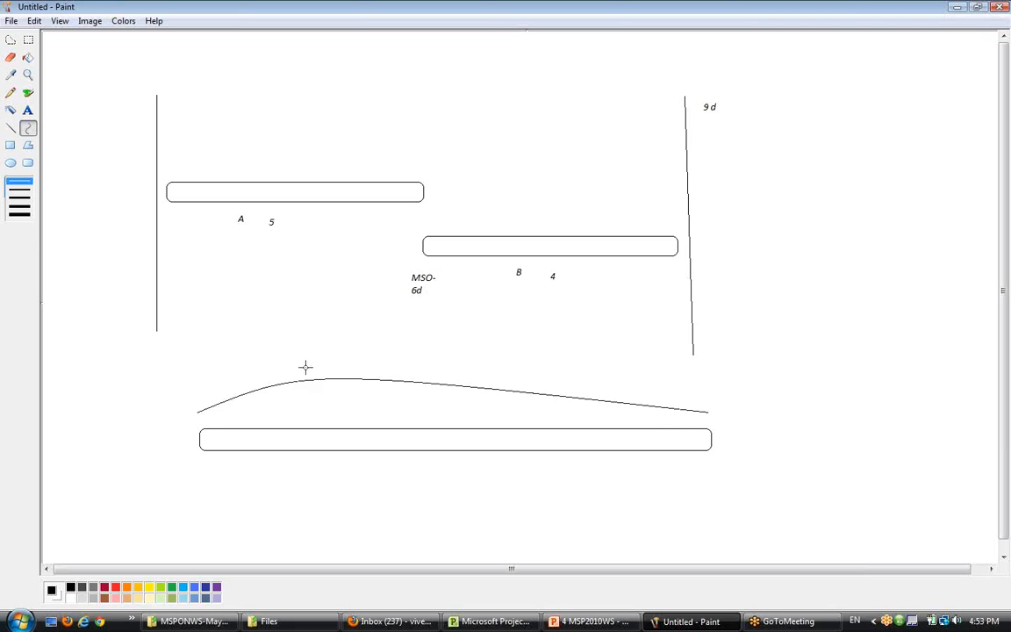
click(539, 369)
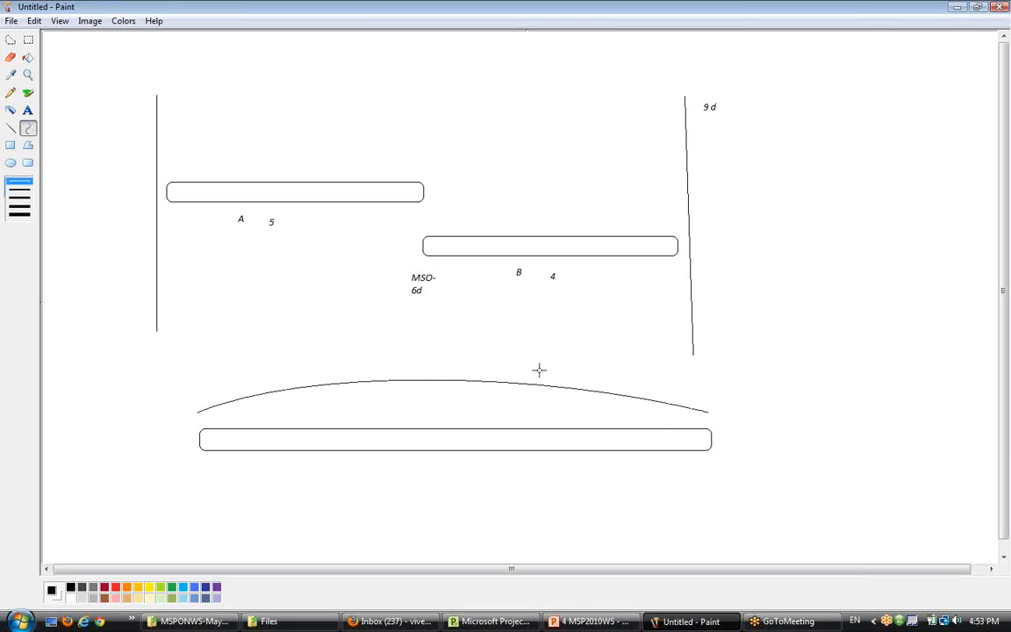
drag(197, 469, 714, 468)
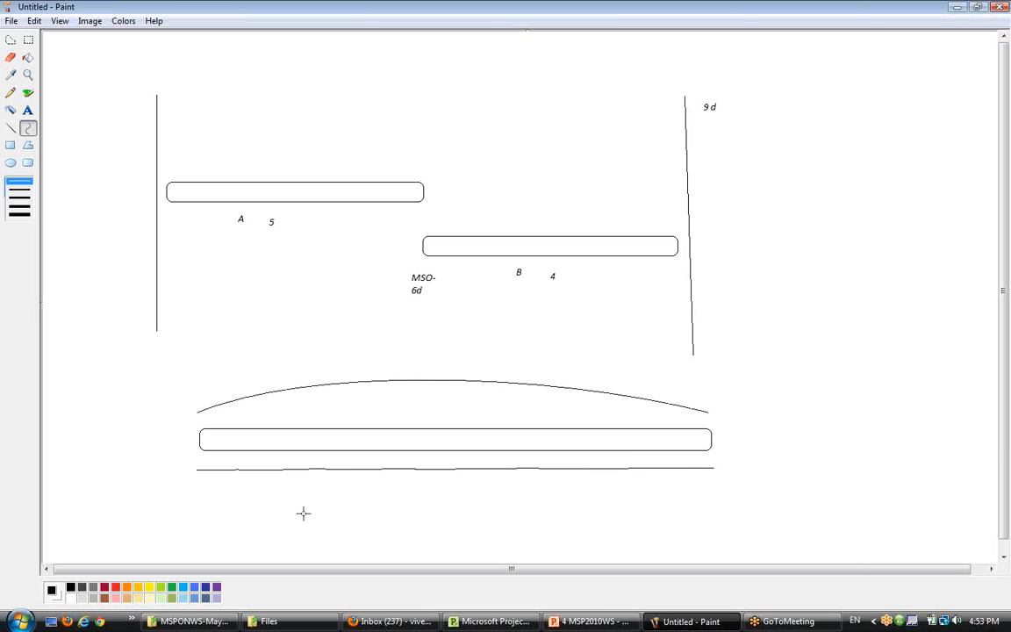
drag(303, 513, 541, 511)
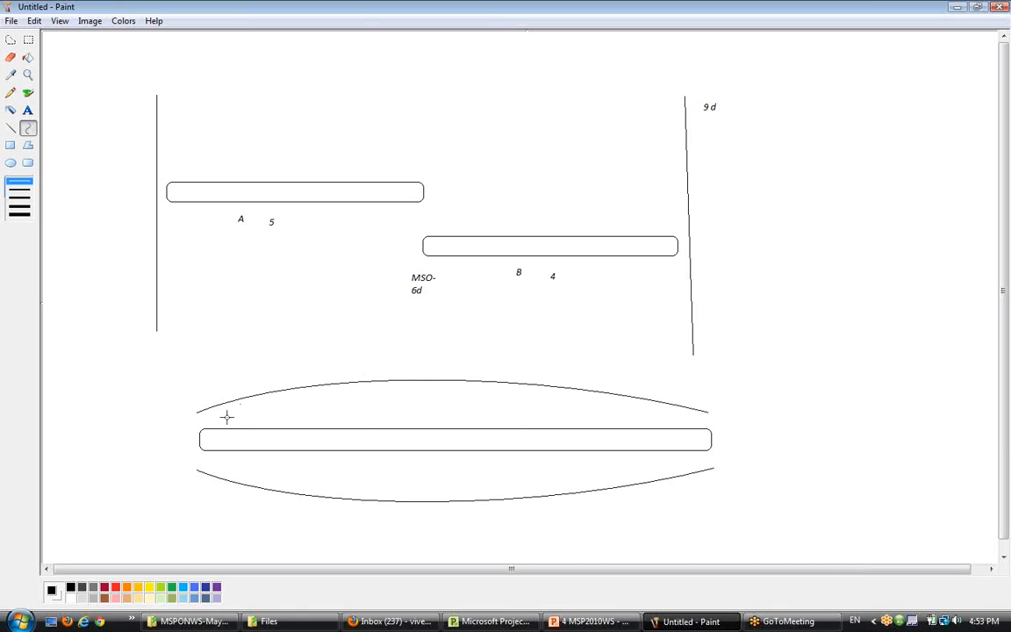
- Close the open sides of both arcs with straight lines running along the long bar
click(11, 128)
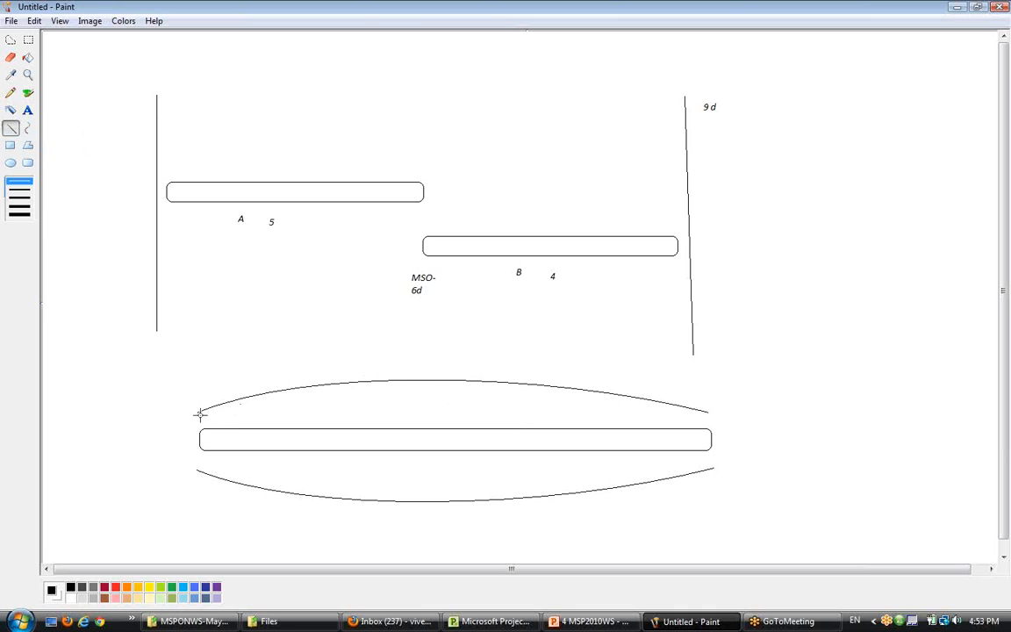
drag(199, 413, 707, 411)
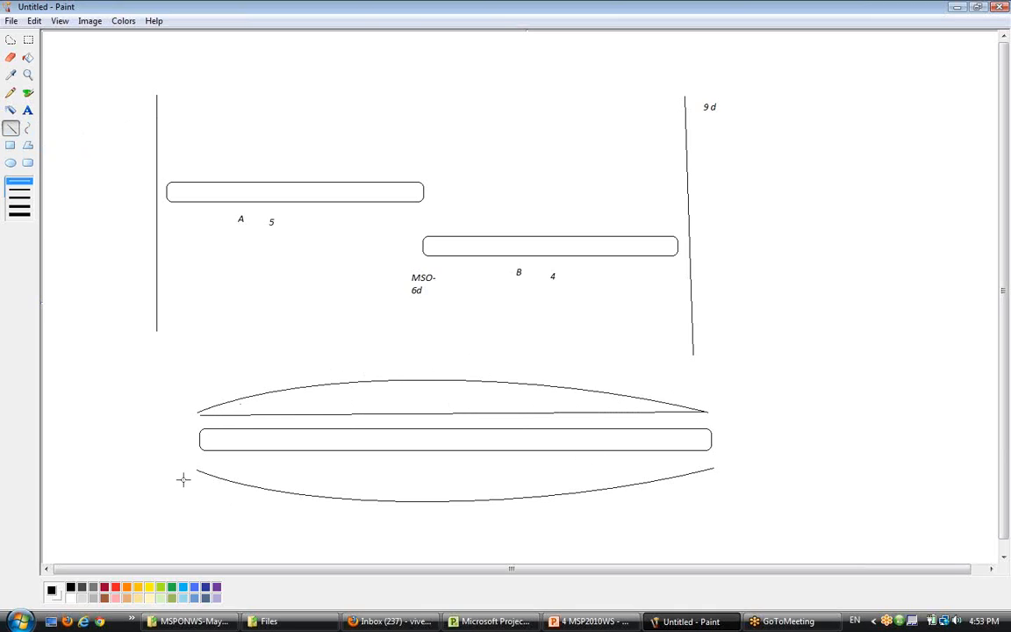
drag(197, 471, 713, 468)
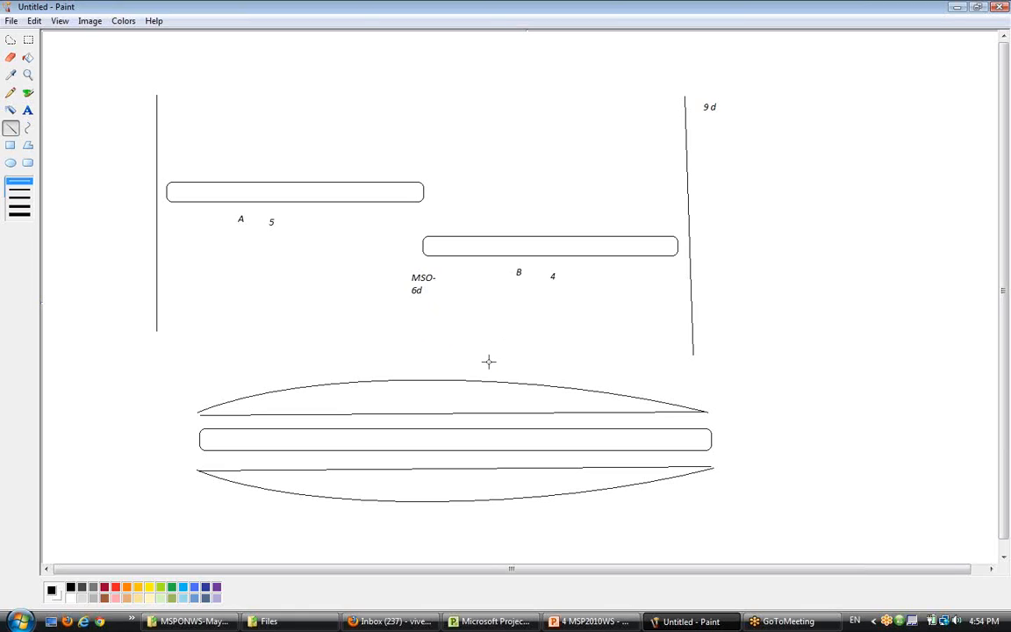
- Draw short vertical tick lines above the upper arc and below the lower arc
drag(389, 334, 388, 374)
drag(455, 346, 453, 378)
drag(496, 345, 496, 377)
drag(375, 554, 373, 514)
drag(441, 549, 441, 511)
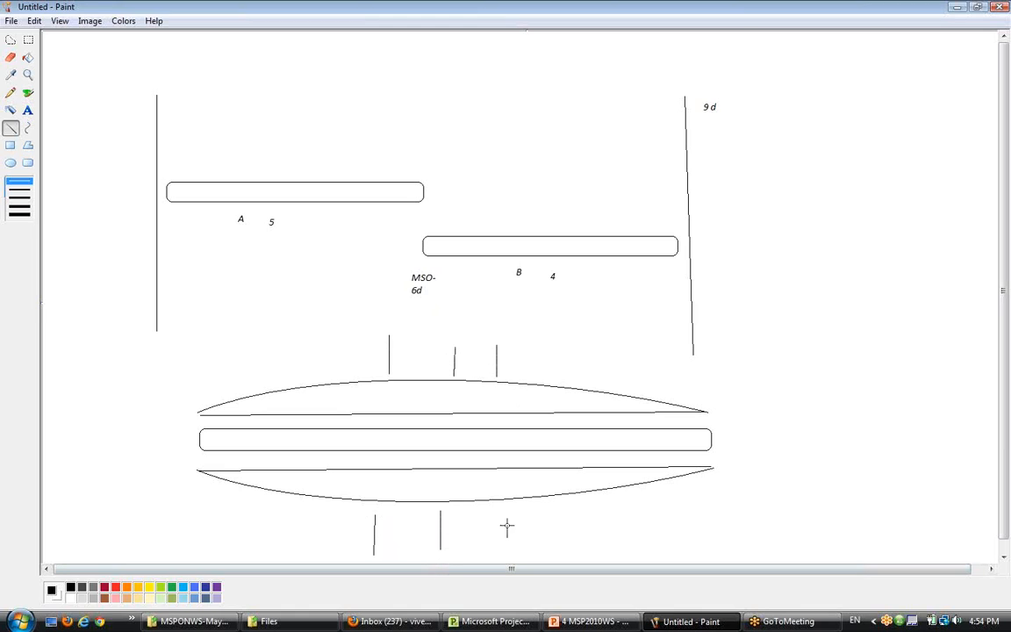
mouse_move(507, 537)
mouse_down()
mouse_move(507, 507)
mouse_move(545, 507)
mouse_up()
- Add a short rounded bar attached to the right end of the long bar
click(26, 163)
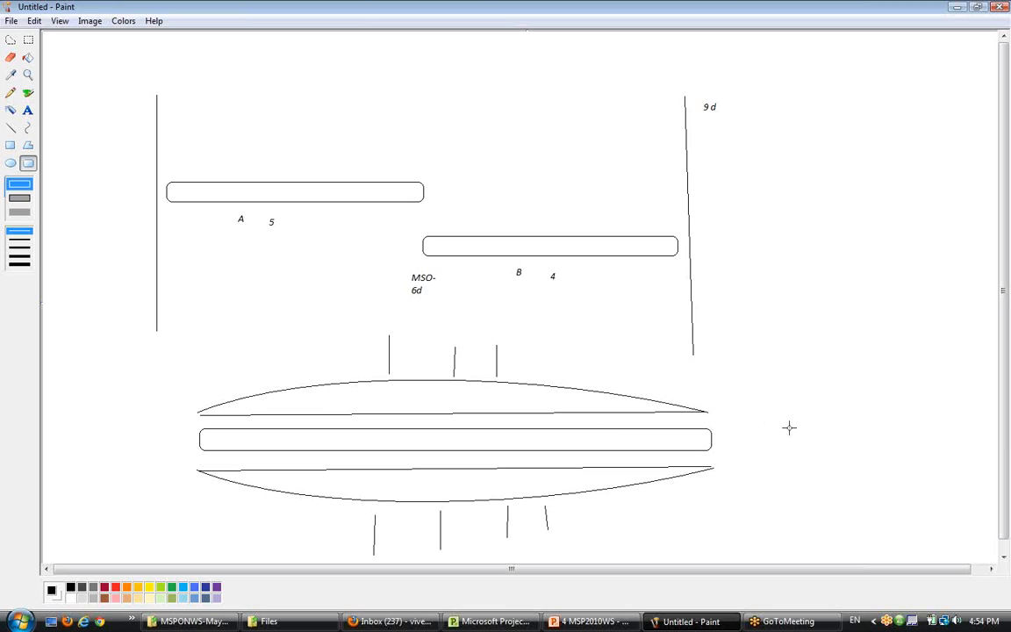
drag(711, 430, 808, 451)
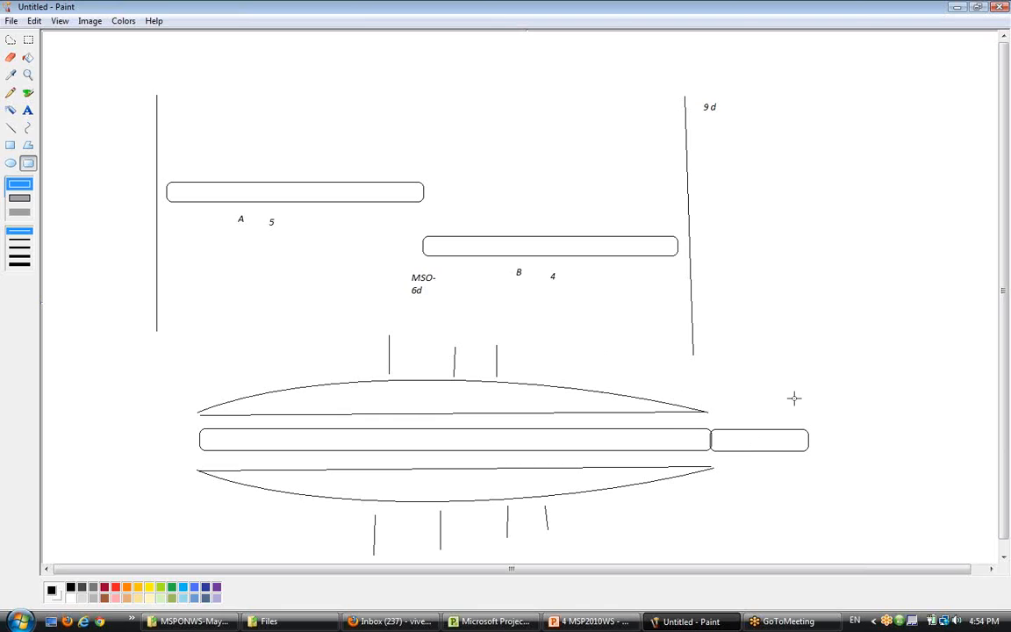
- Return to the project, open the Team Planner view and browse resource assignments across the May to September timeline
click(494, 621)
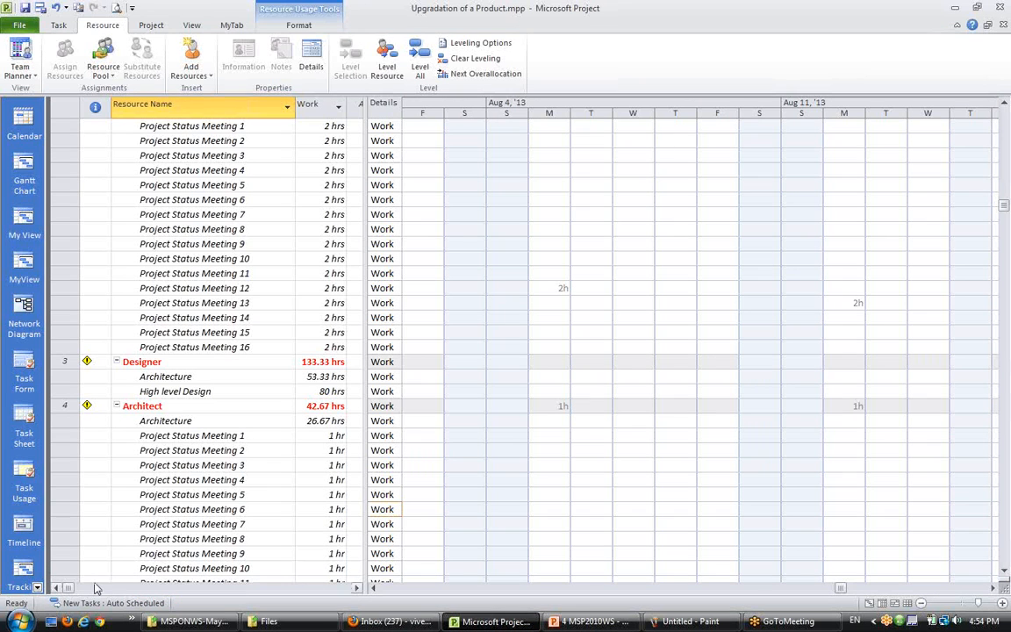
click(20, 52)
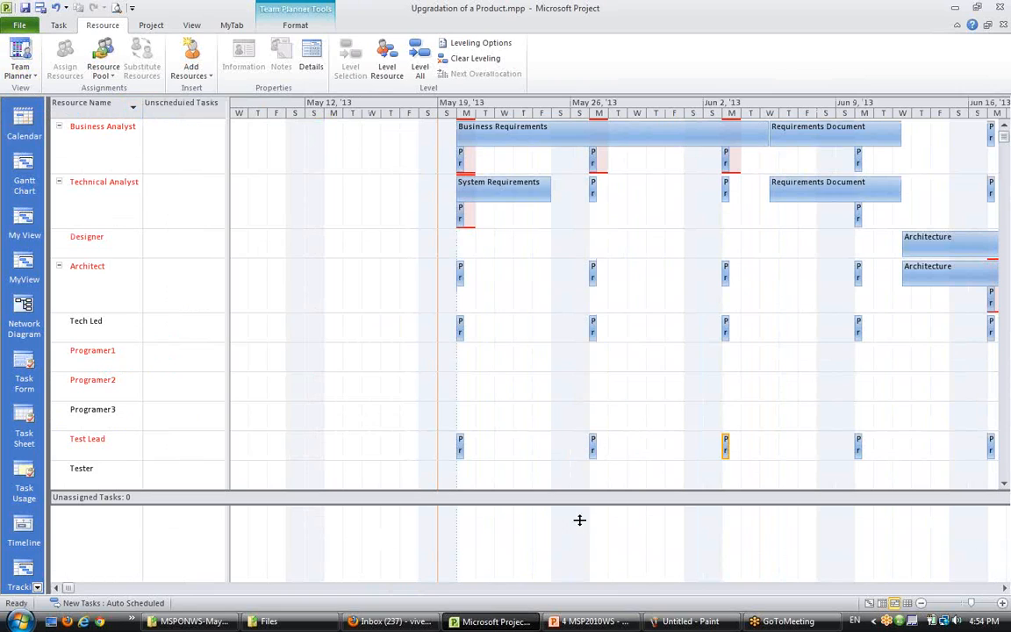
click(1004, 587)
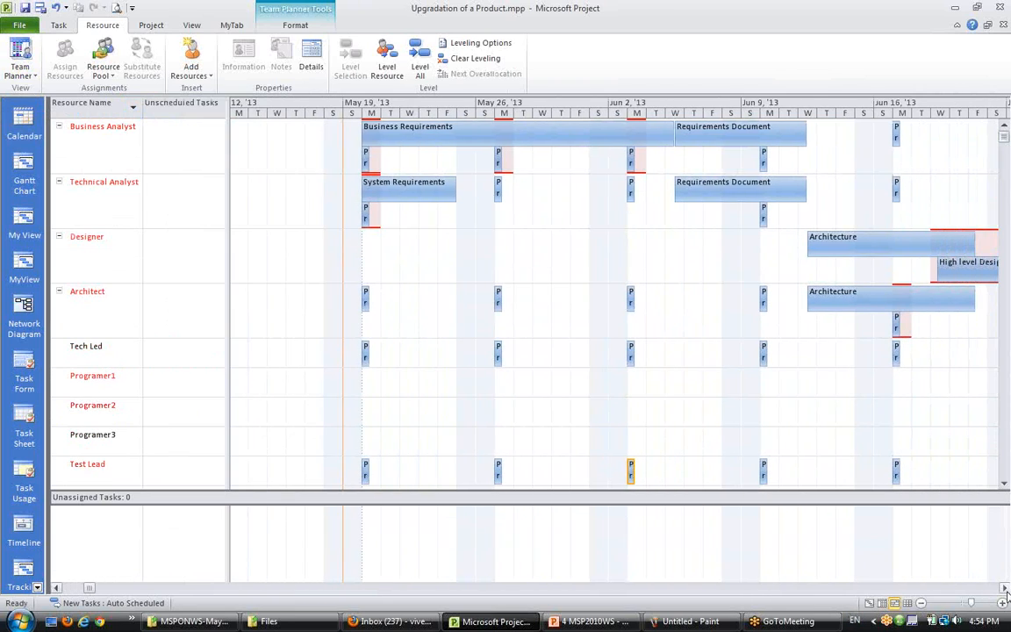
click(1005, 589)
scroll(615, 484, down, 1)
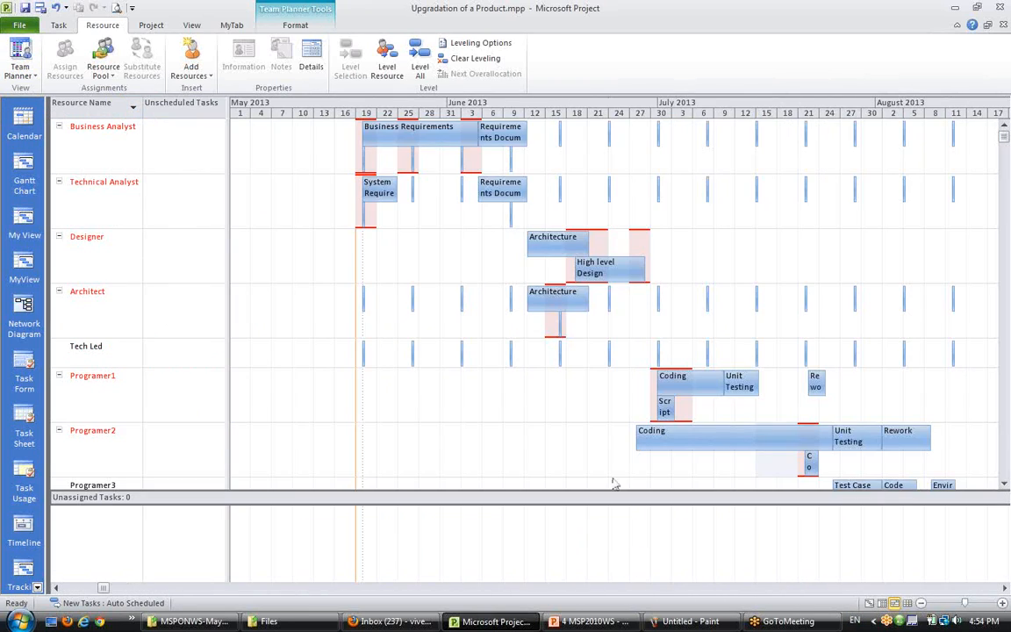
click(1004, 588)
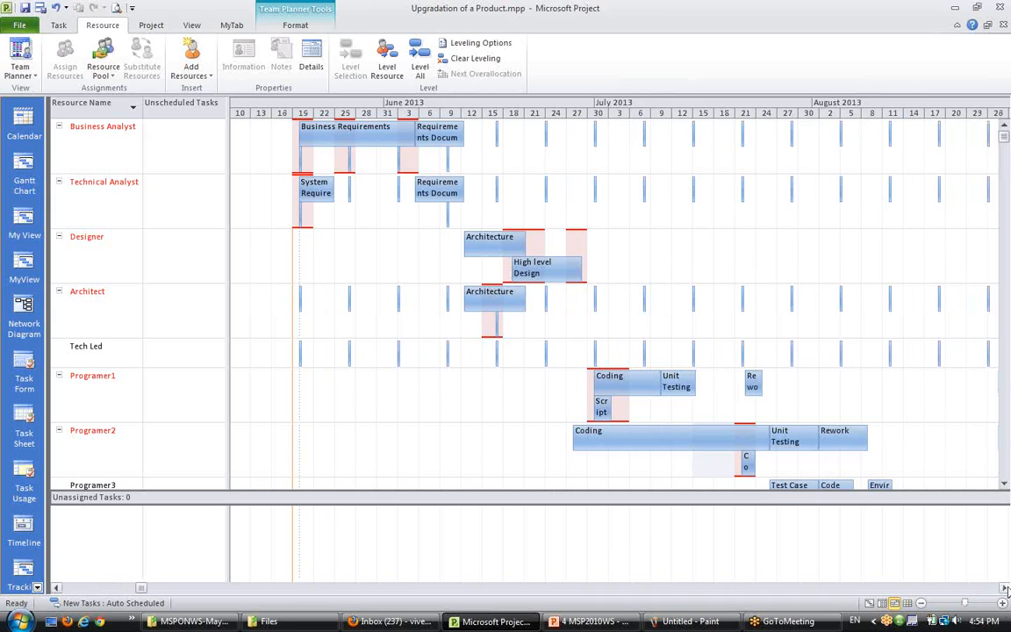
click(1005, 588)
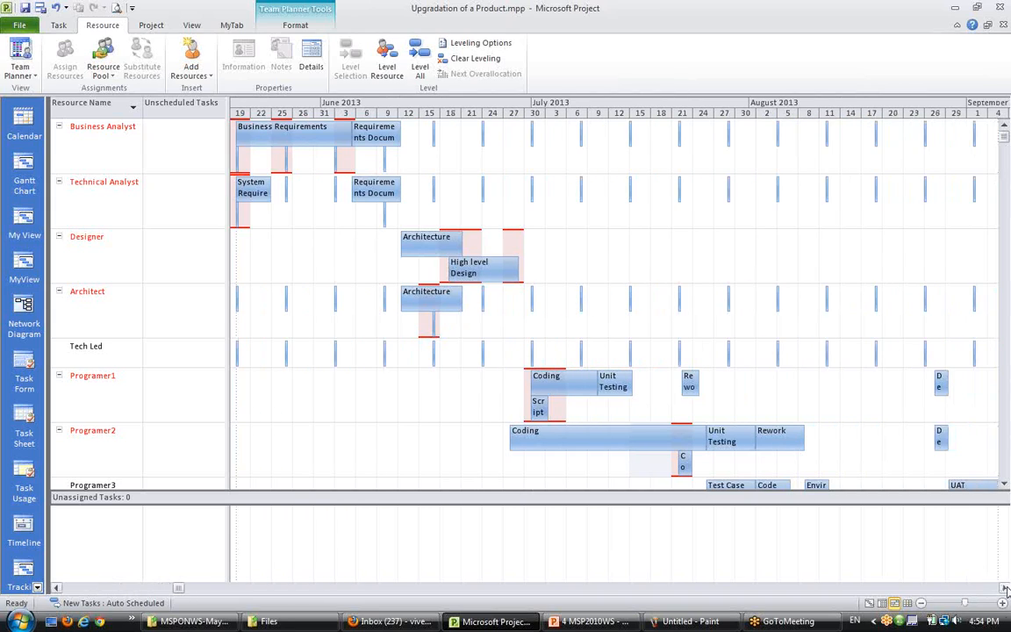
click(55, 588)
click(55, 587)
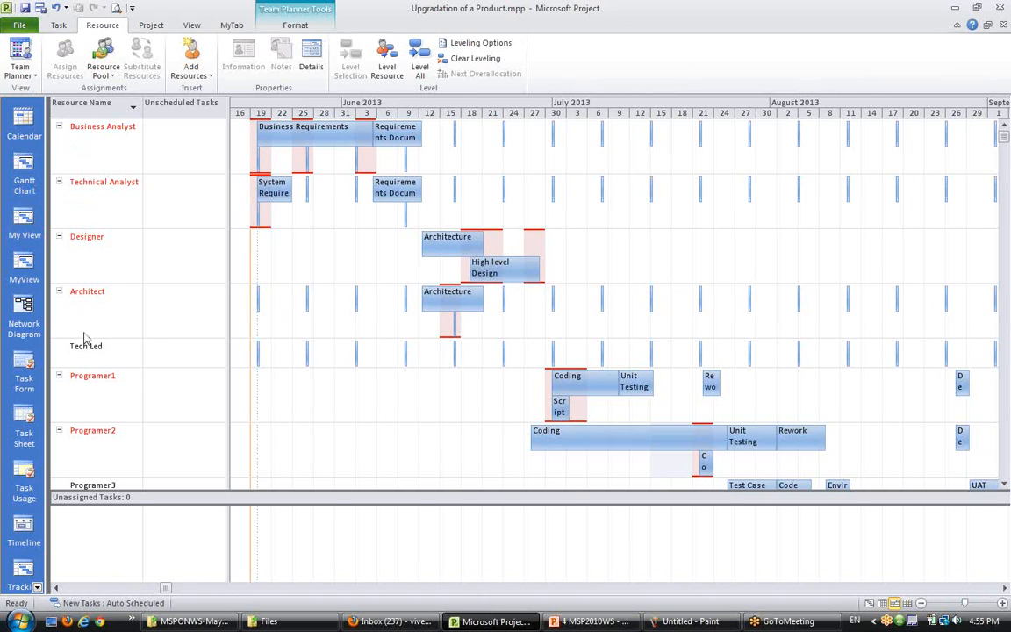
scroll(93, 375, down, 3)
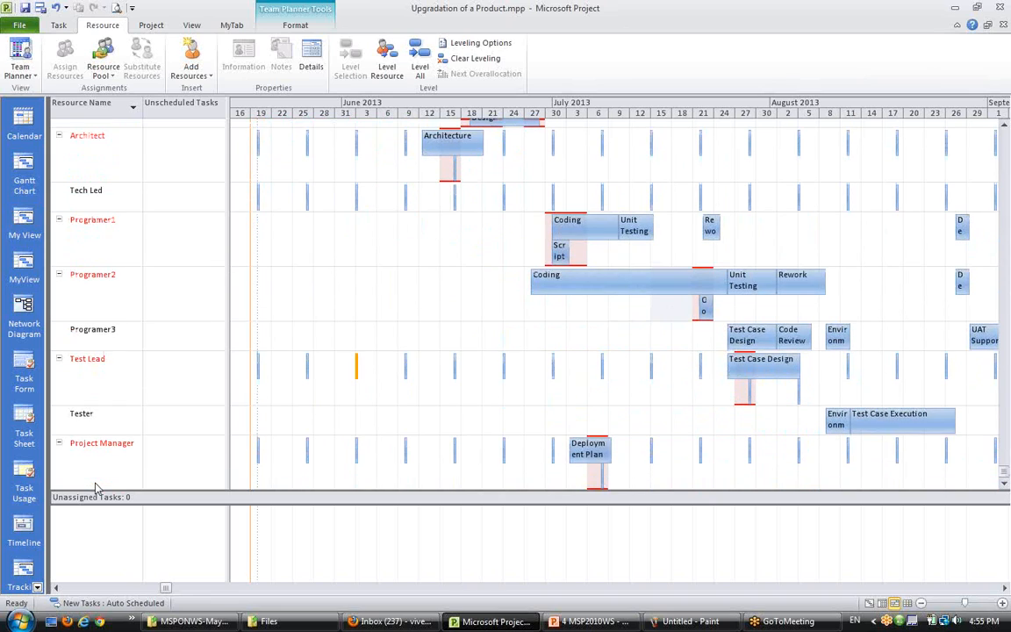
scroll(132, 422, up, 3)
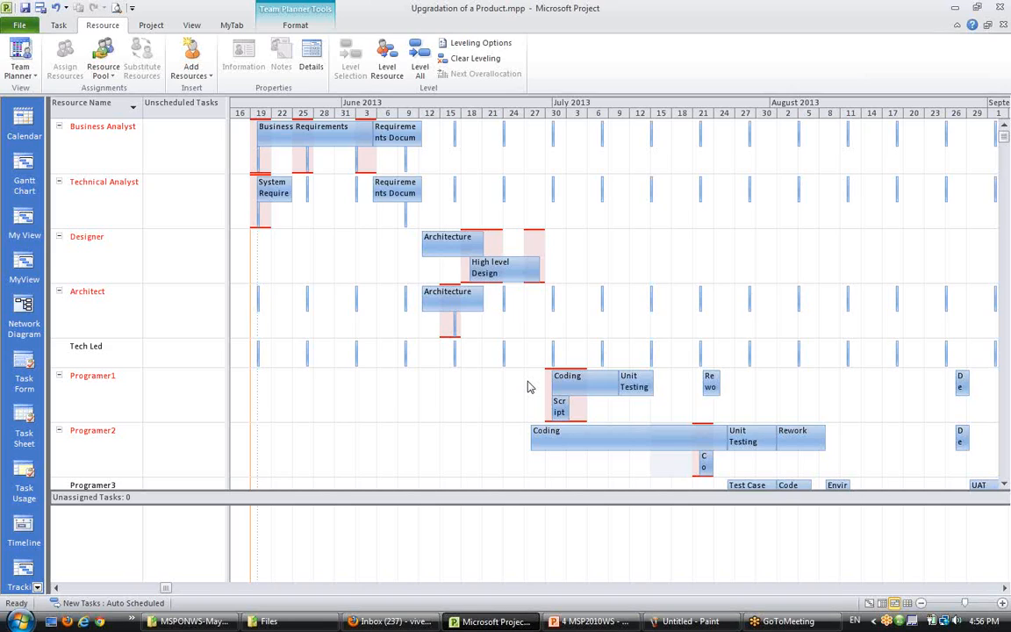
- Level the Business Analyst resource's assignments with Level Resource in the Team Planner
click(125, 156)
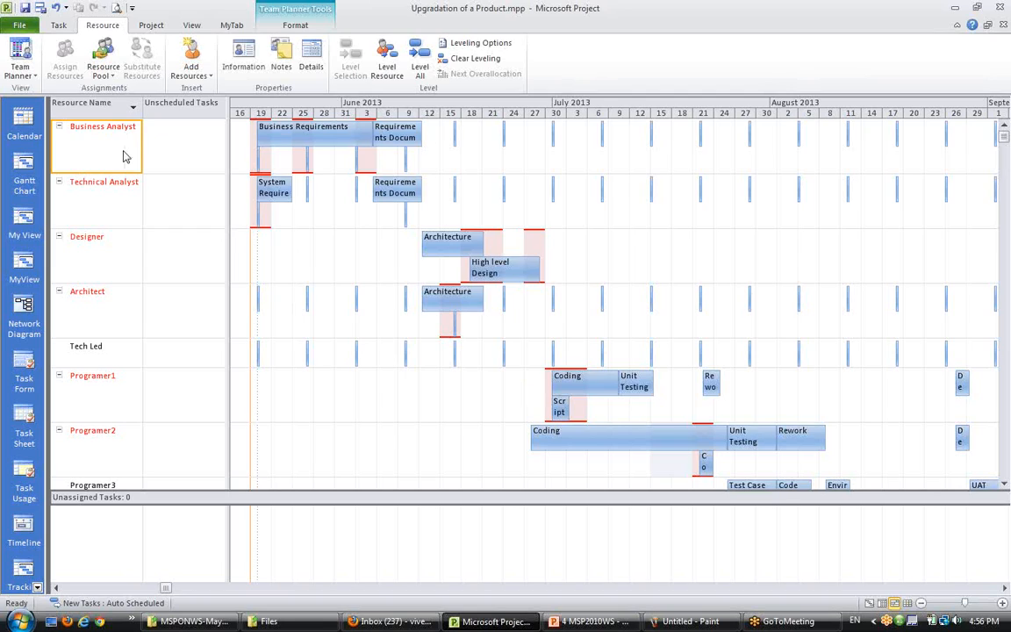
click(387, 69)
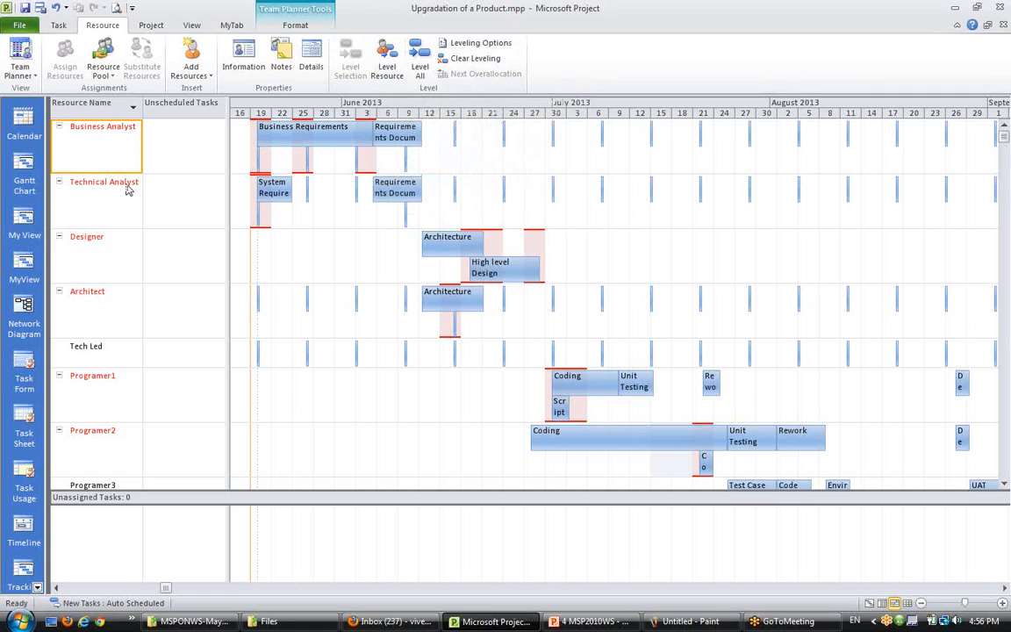
click(96, 182)
click(299, 182)
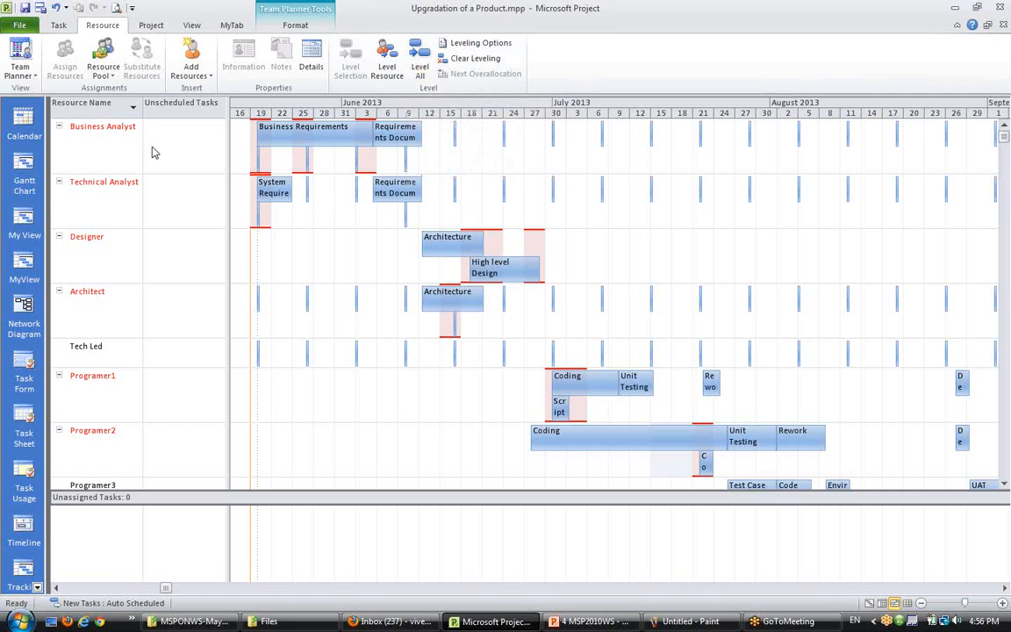
click(112, 148)
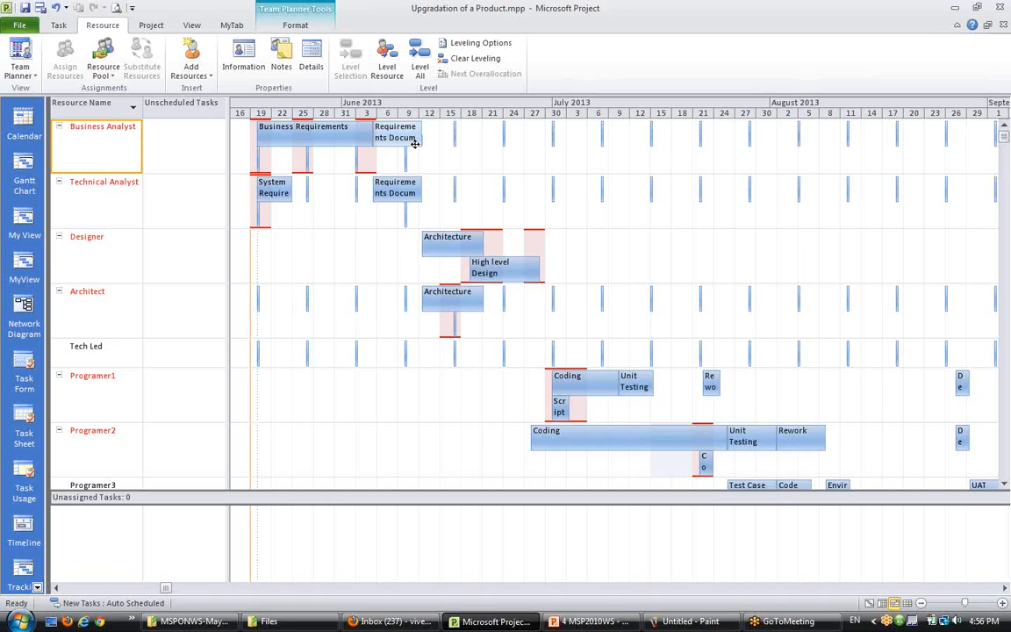
mouse_move(405, 151)
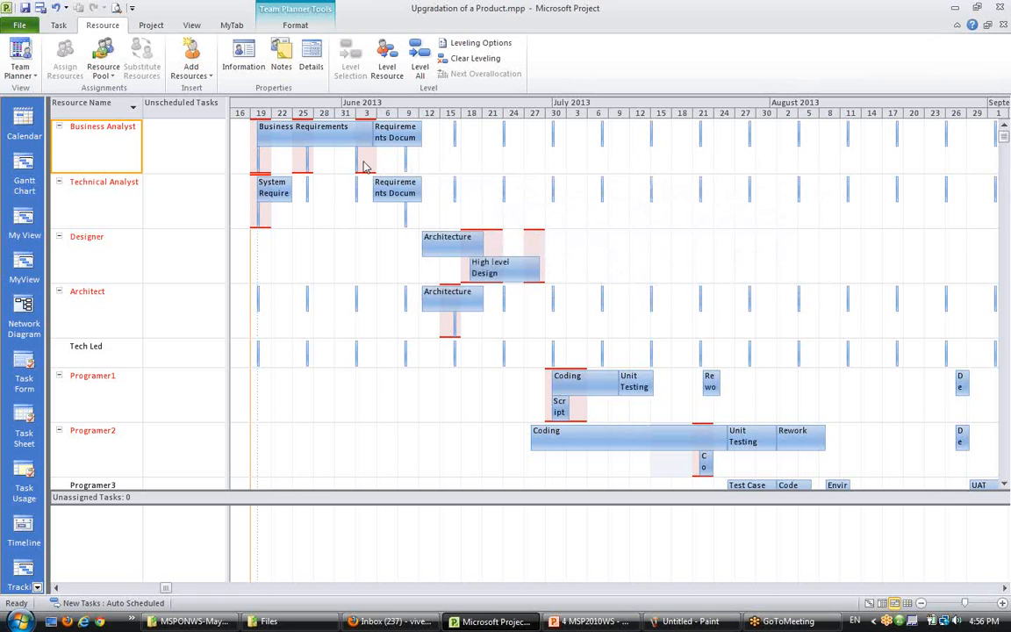
drag(227, 147, 210, 147)
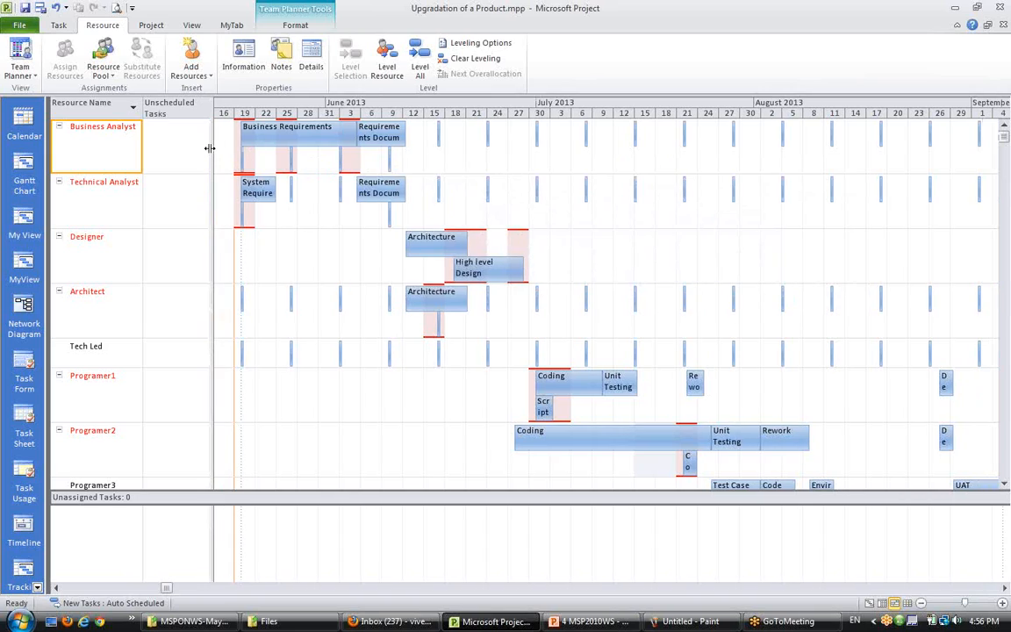
click(387, 70)
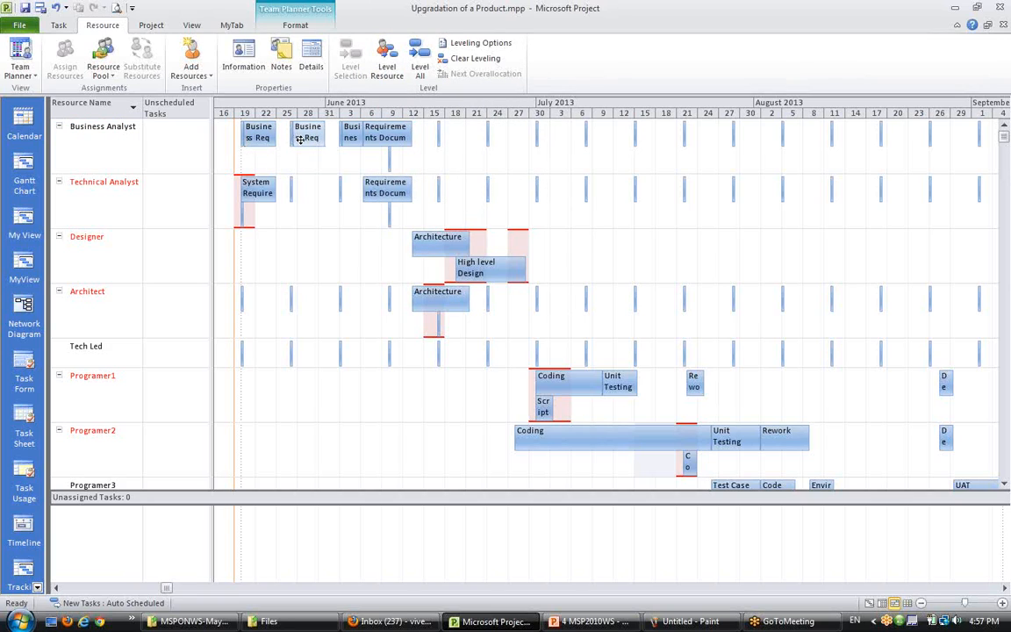
mouse_move(253, 139)
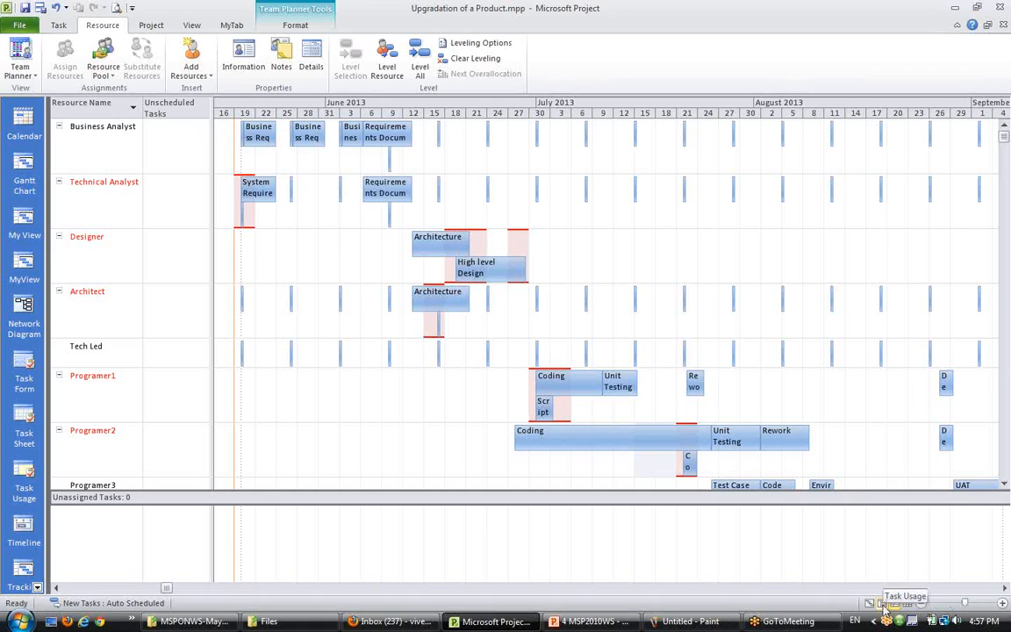
click(37, 587)
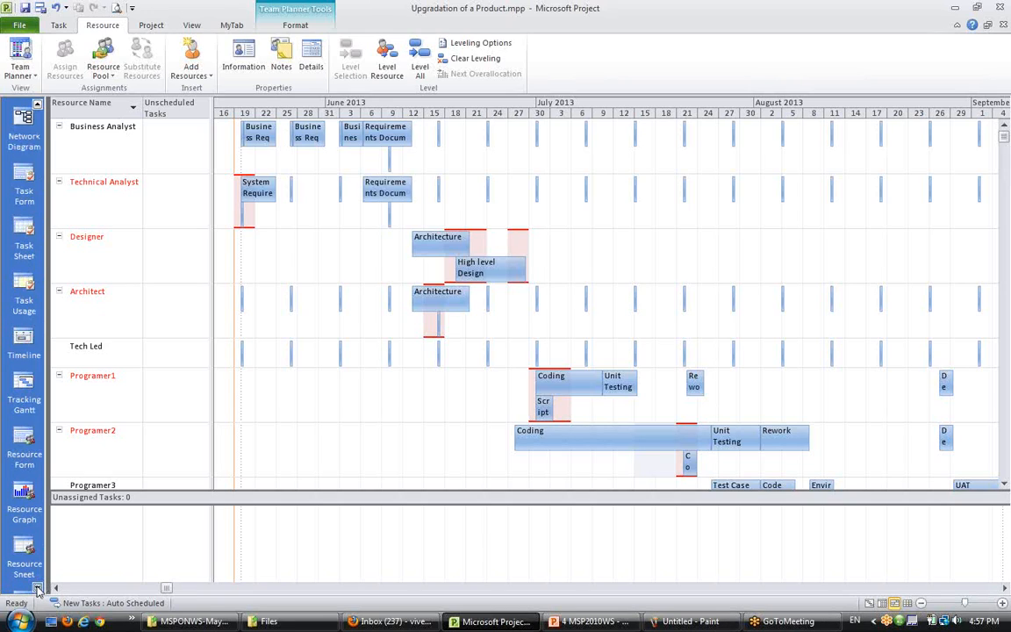
- Open the Resource Usage view and scroll its timeline to early June 2013
scroll(33, 530, down, 1)
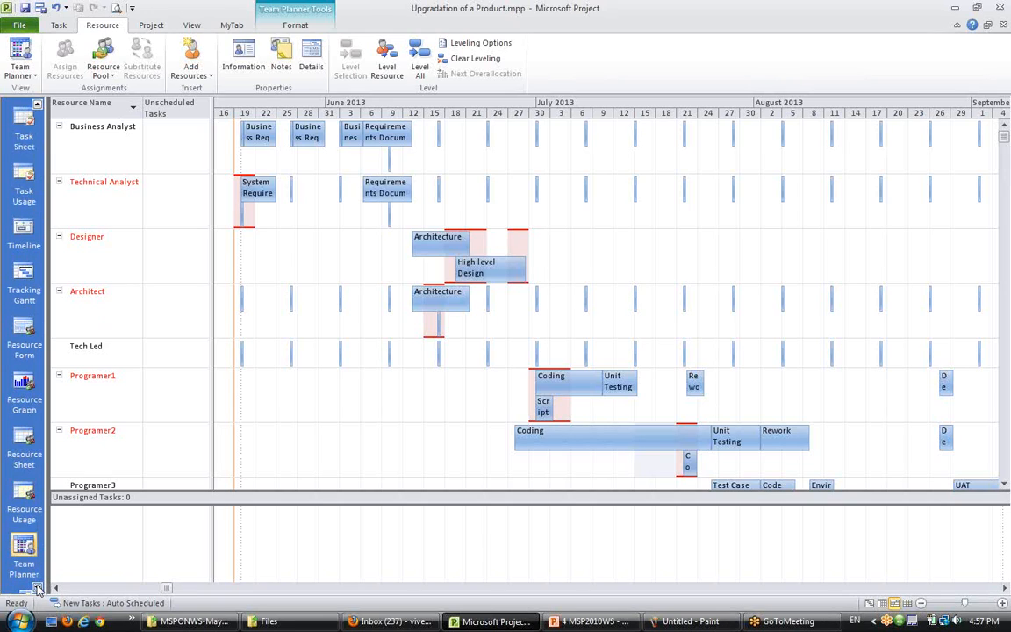
click(24, 500)
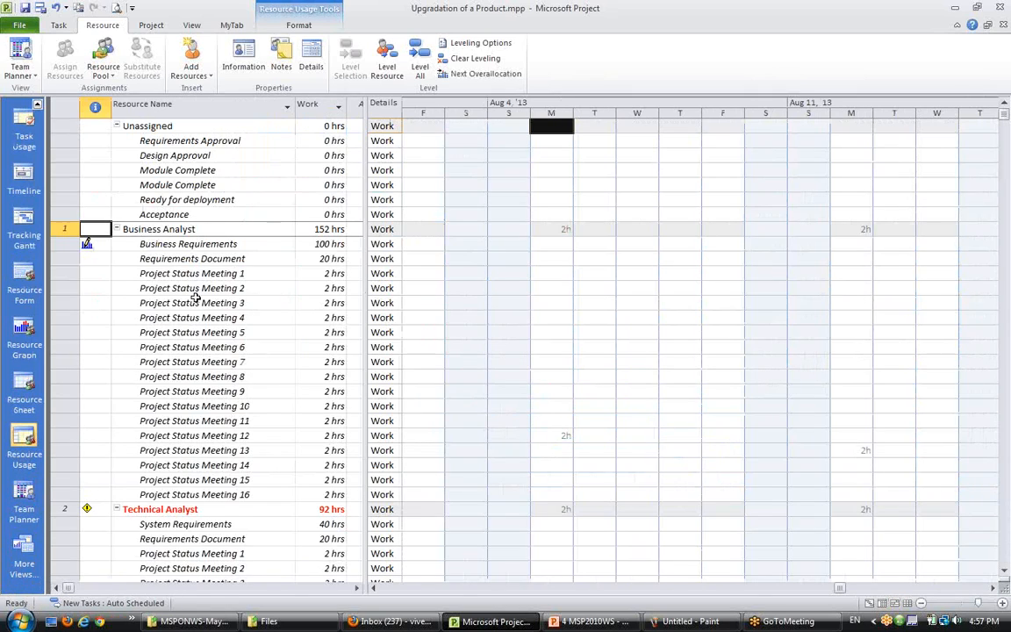
click(993, 588)
drag(993, 592, 992, 589)
click(441, 589)
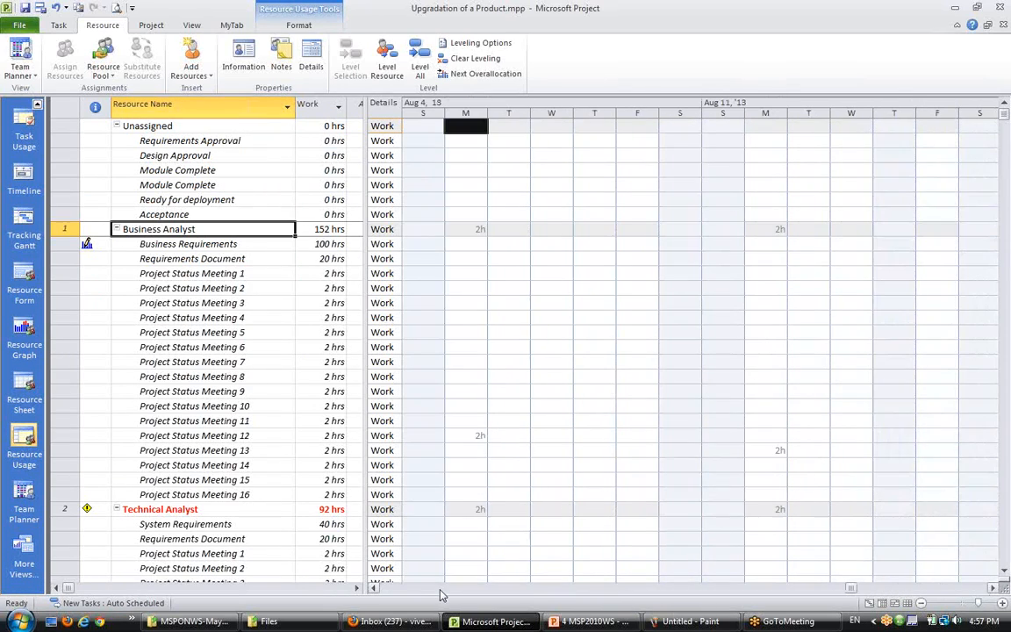
click(429, 588)
drag(428, 589, 429, 591)
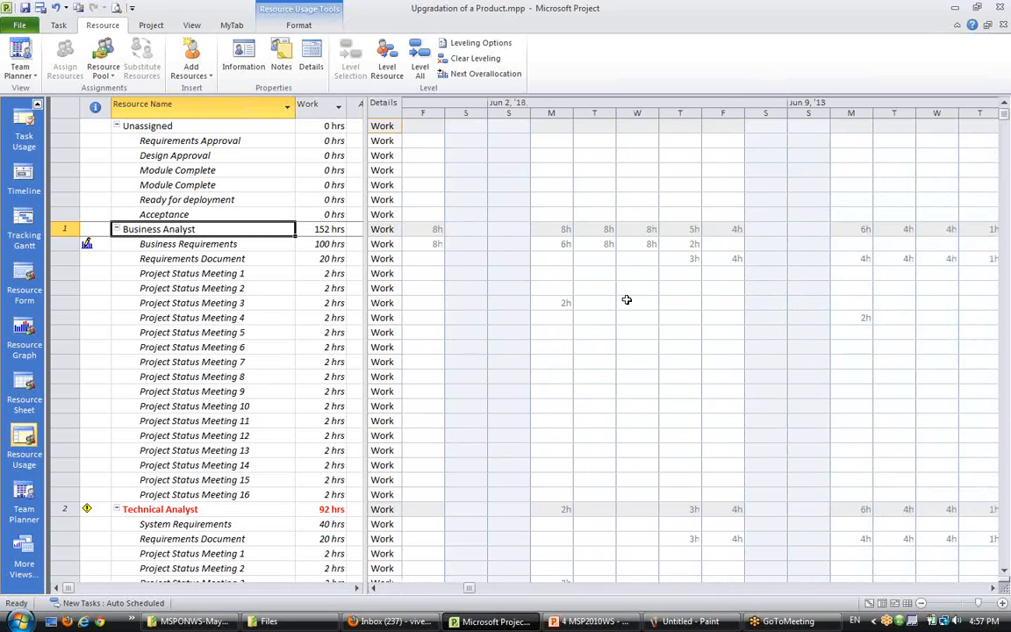
- Inspect the Business Analyst's daily work hours for Business Requirements, Requirements Document and status meetings in early June
click(560, 244)
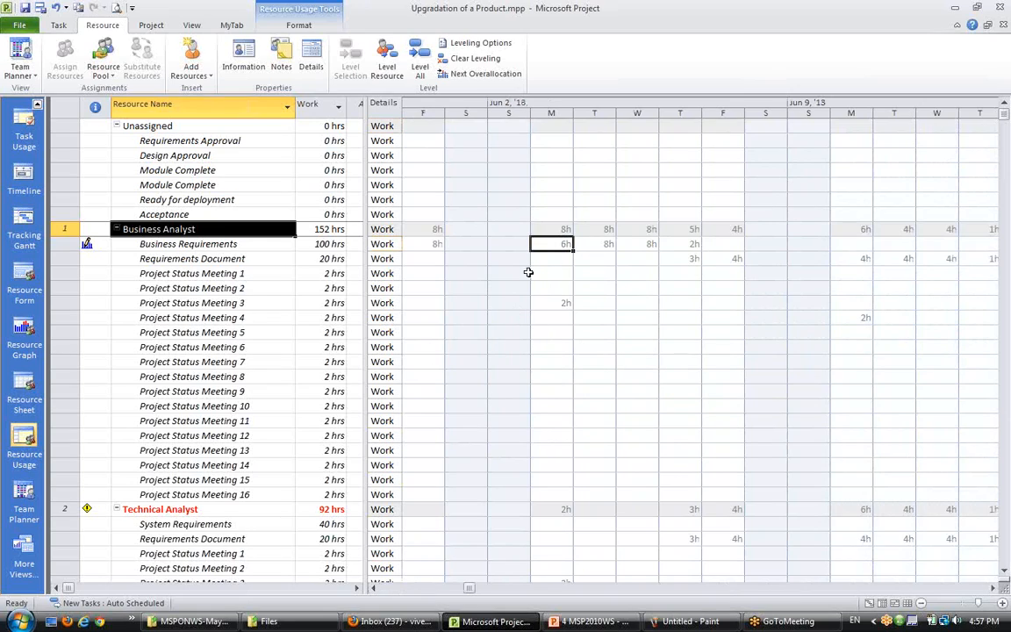
click(608, 244)
click(640, 244)
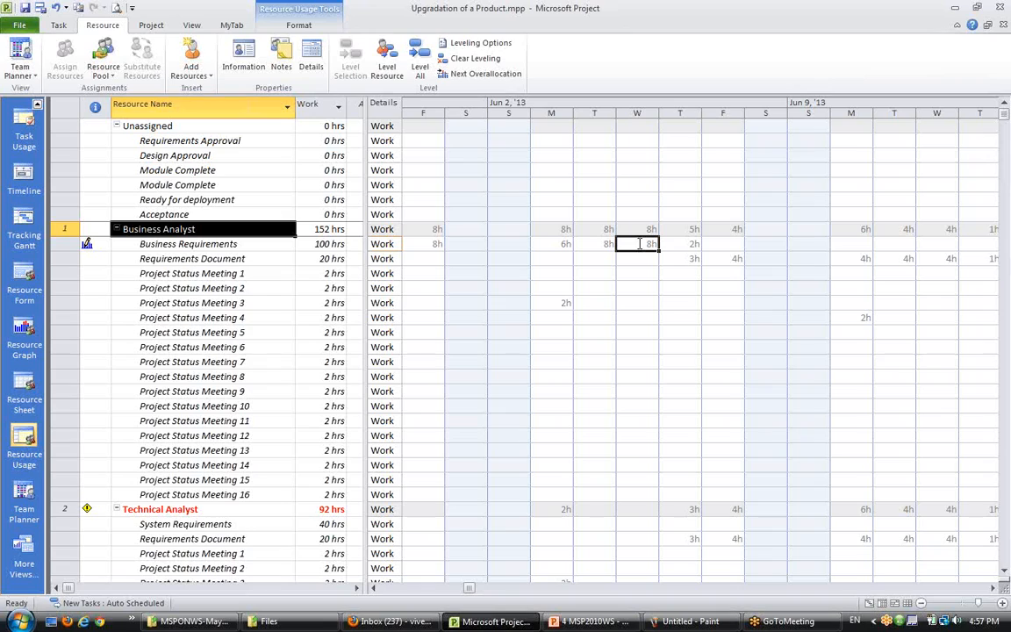
click(688, 242)
click(691, 275)
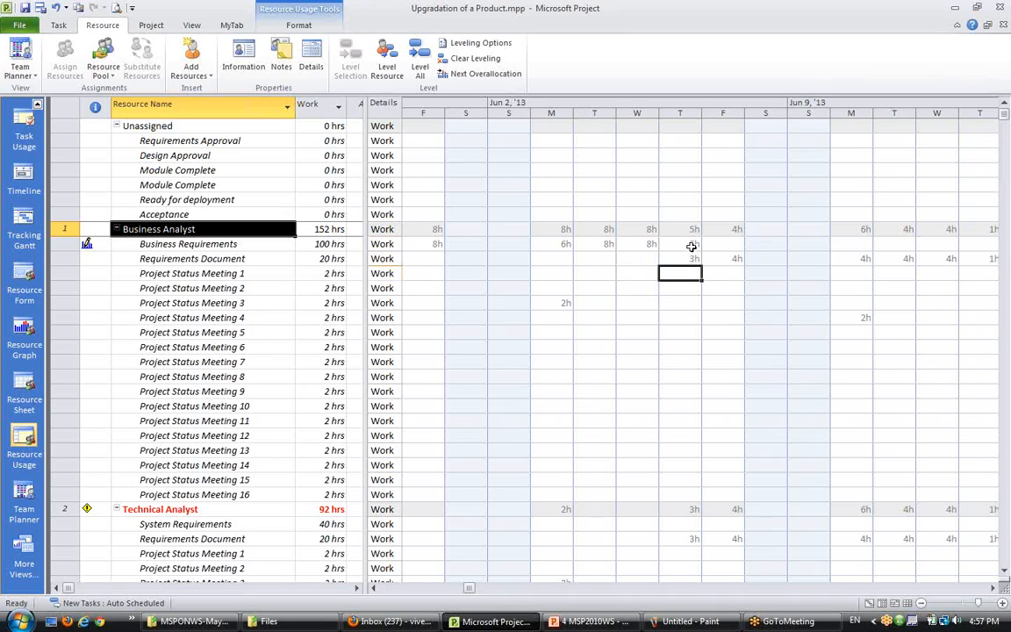
drag(693, 245, 693, 253)
click(711, 300)
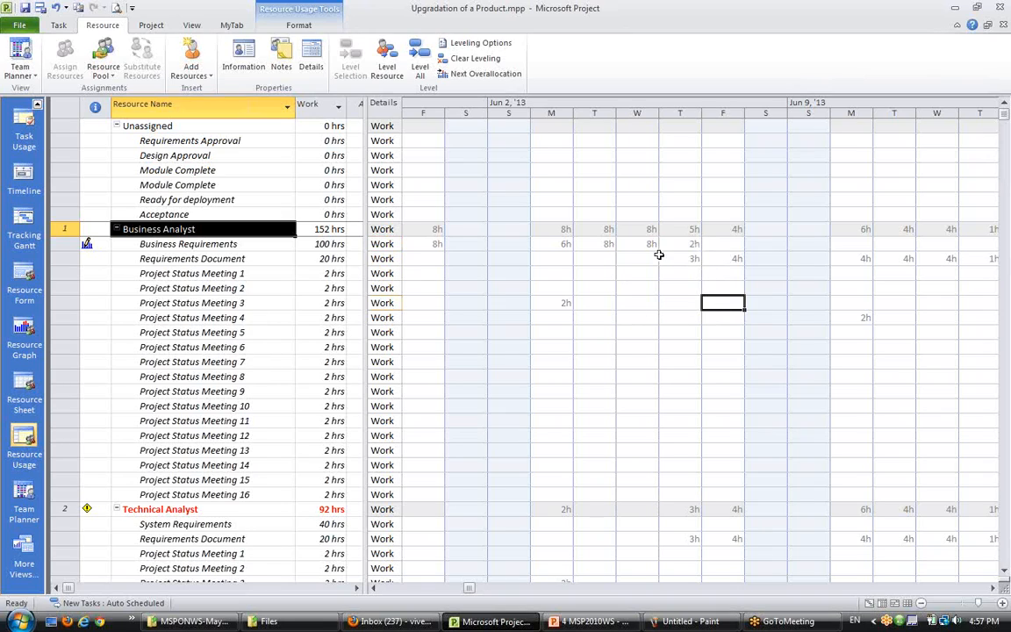
click(683, 243)
click(636, 245)
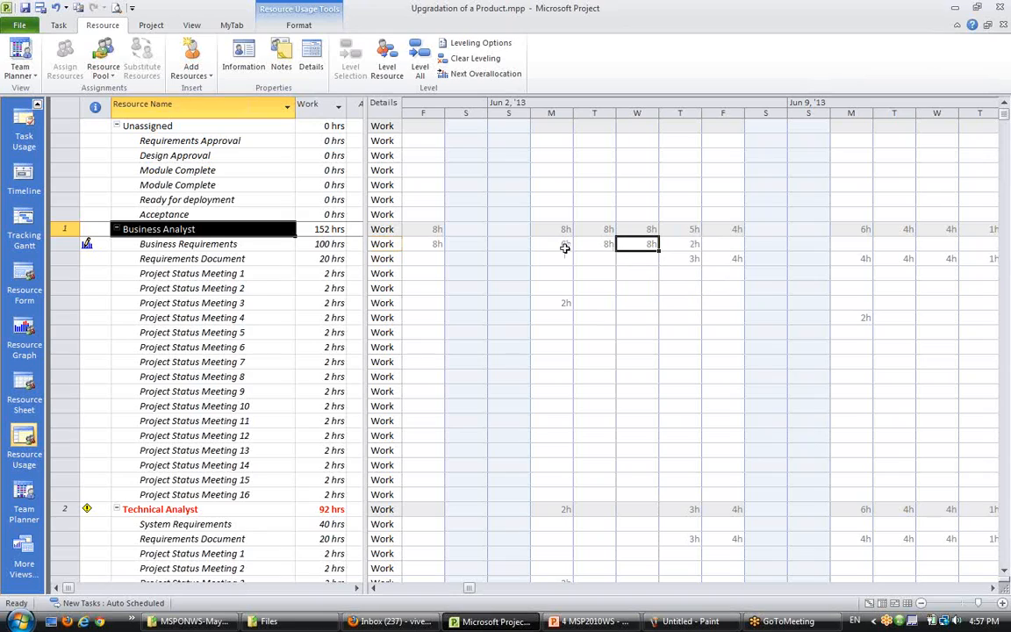
click(693, 244)
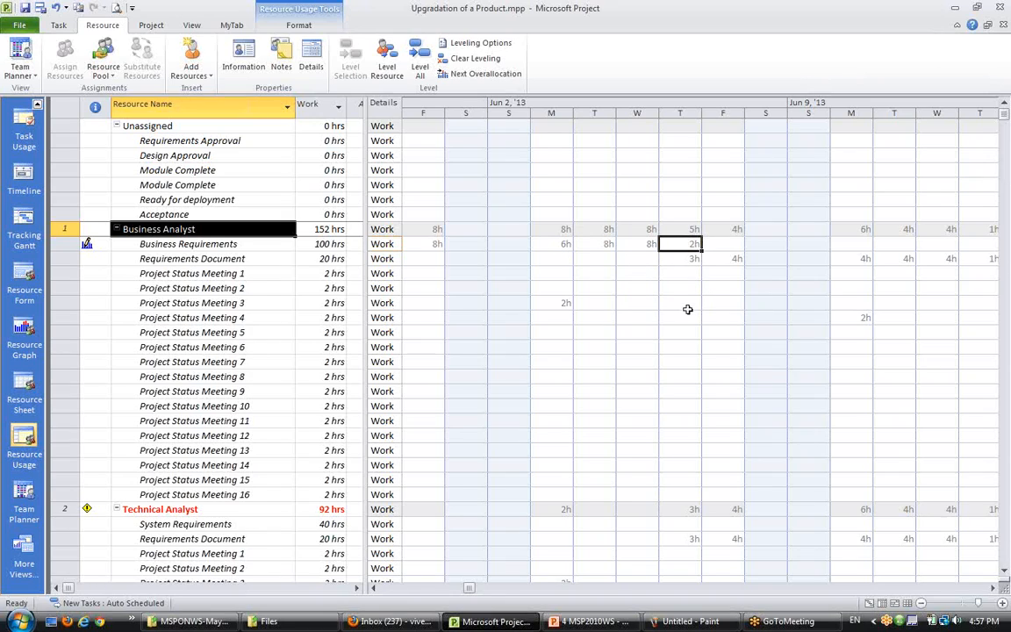
click(645, 245)
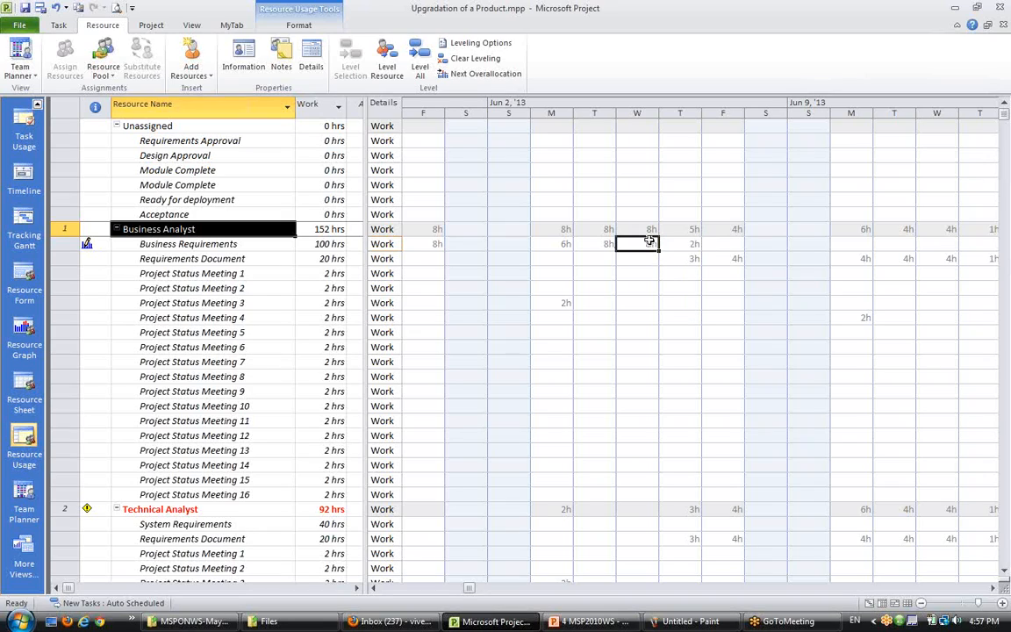
click(689, 245)
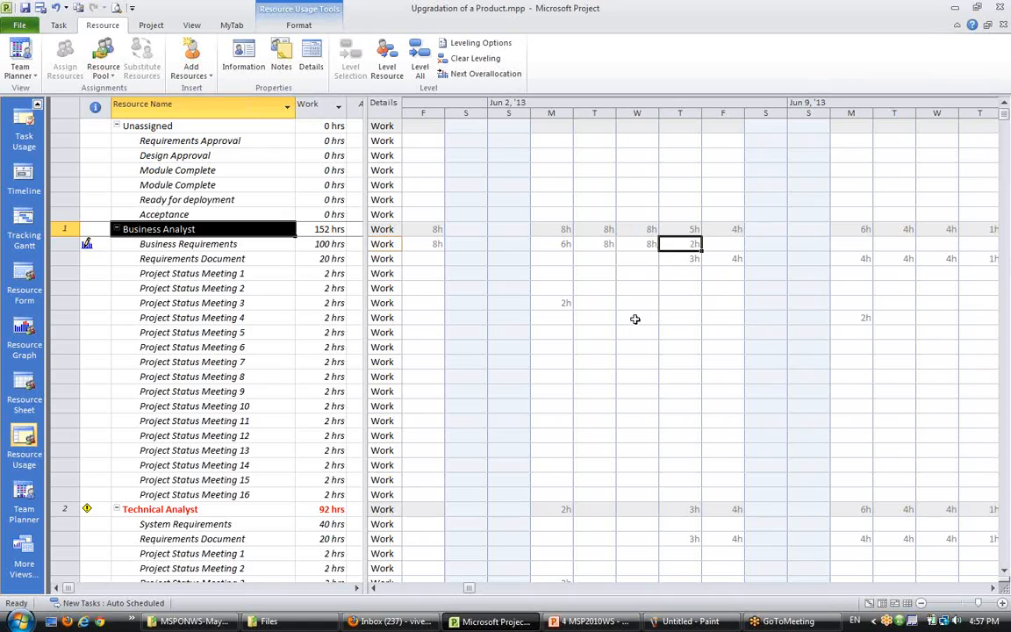
click(693, 259)
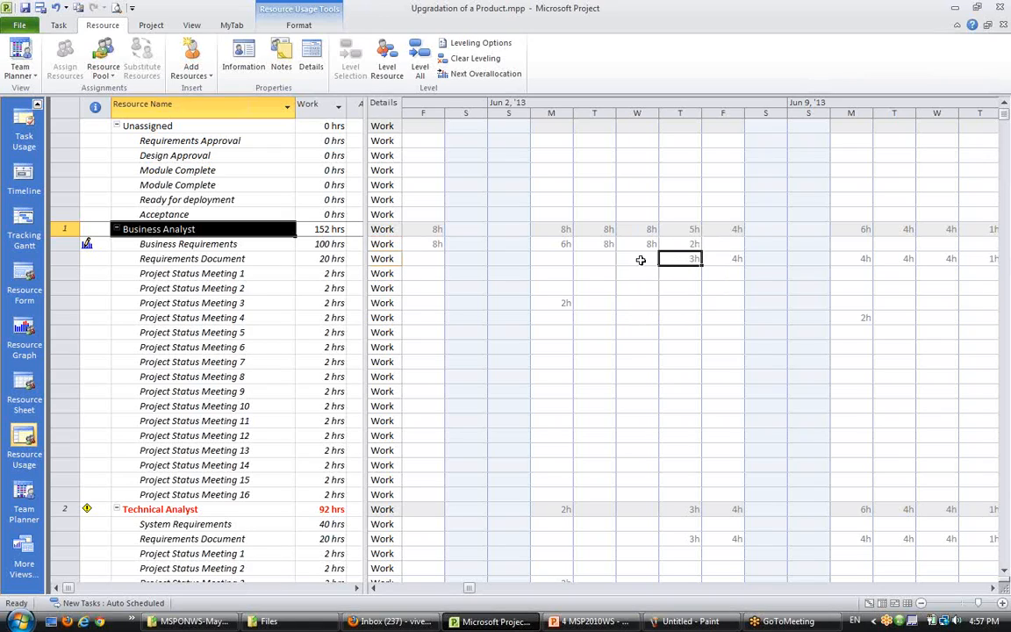
click(671, 305)
click(671, 259)
click(639, 314)
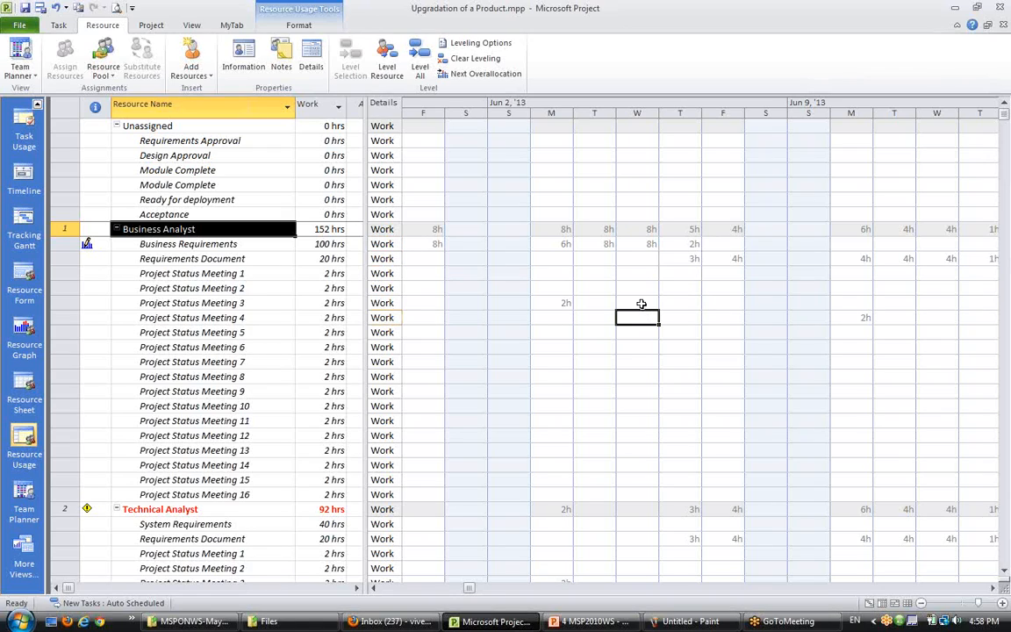
click(566, 244)
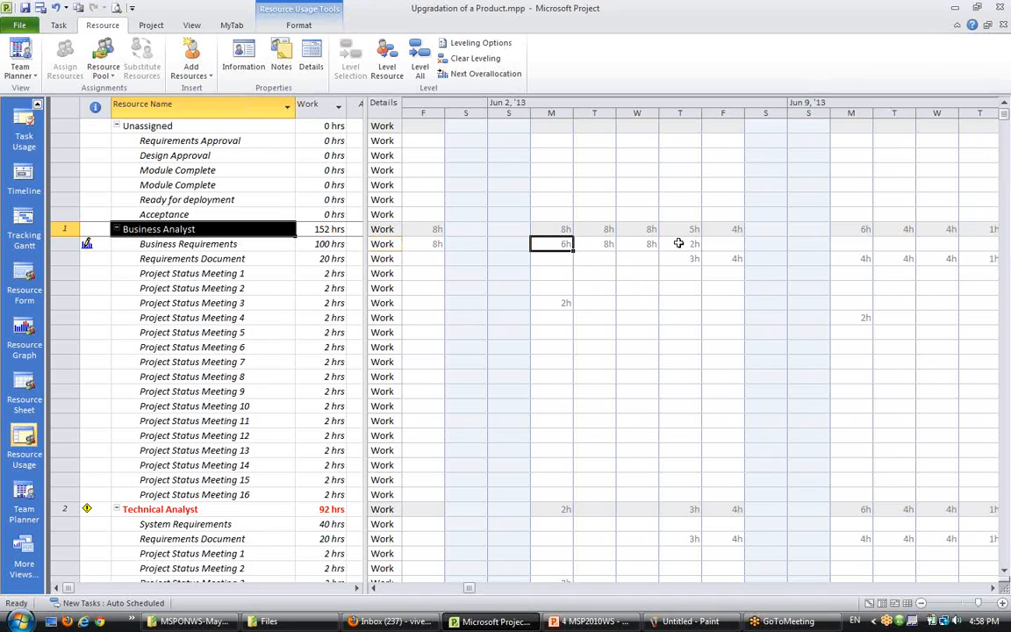
click(595, 303)
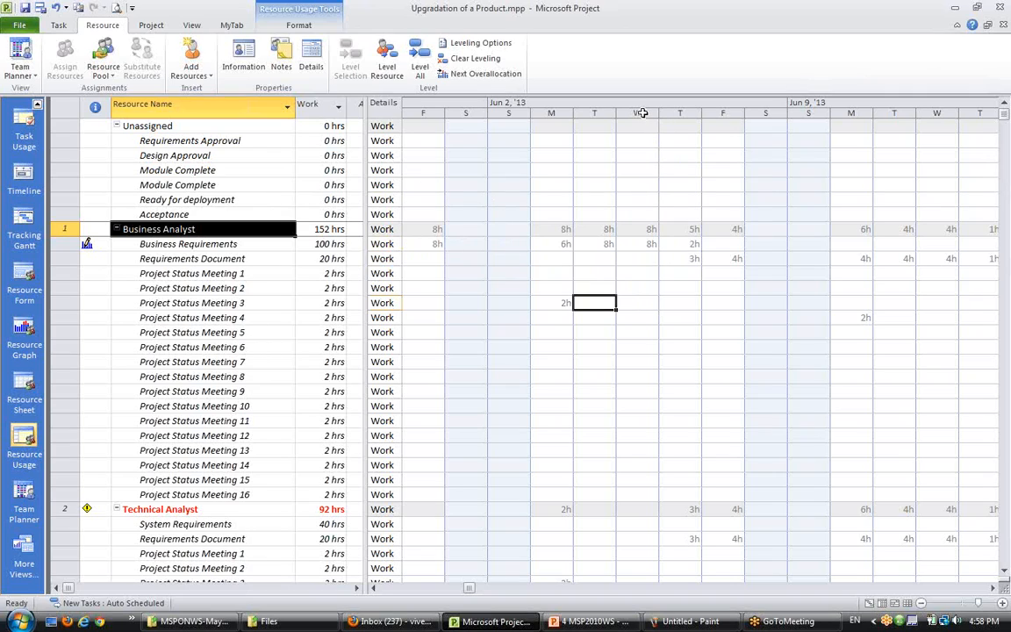
click(642, 113)
click(672, 316)
click(640, 242)
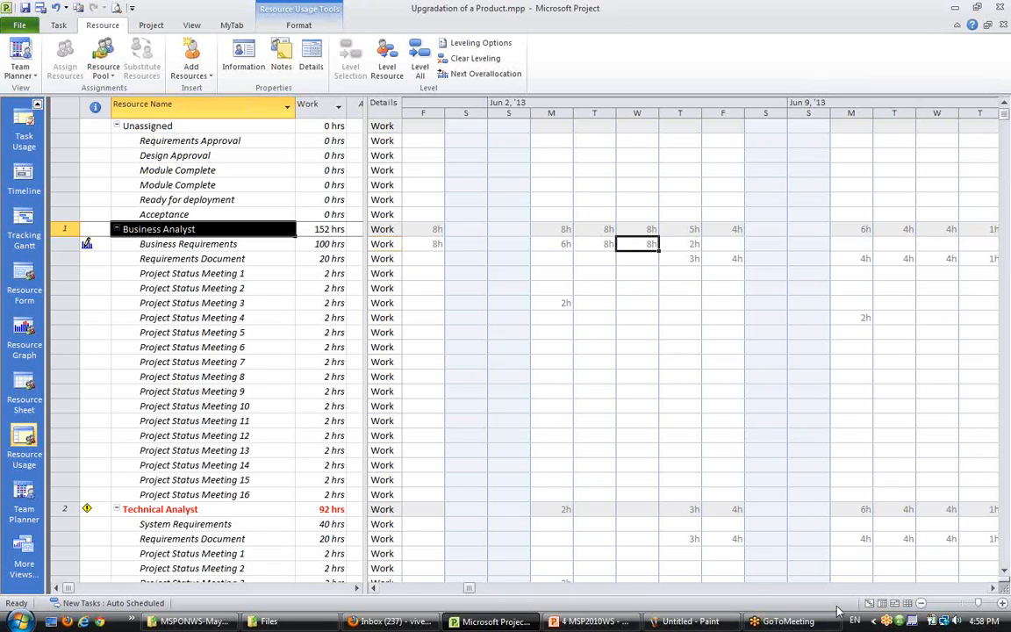
- Return to the Team Planner and level the Technical Analyst resource with Level Resource
click(14, 61)
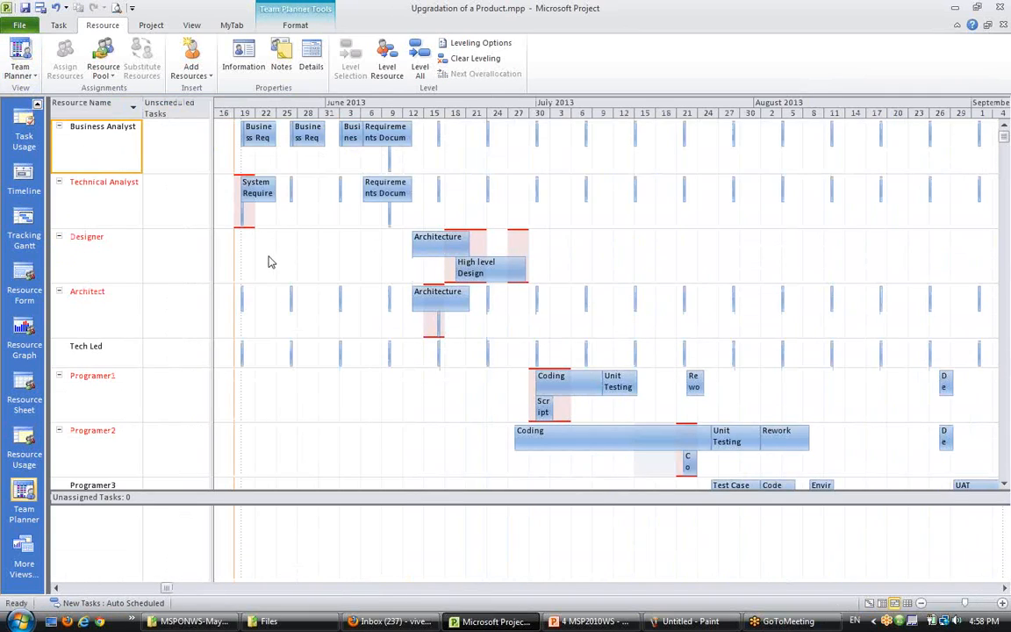
click(83, 180)
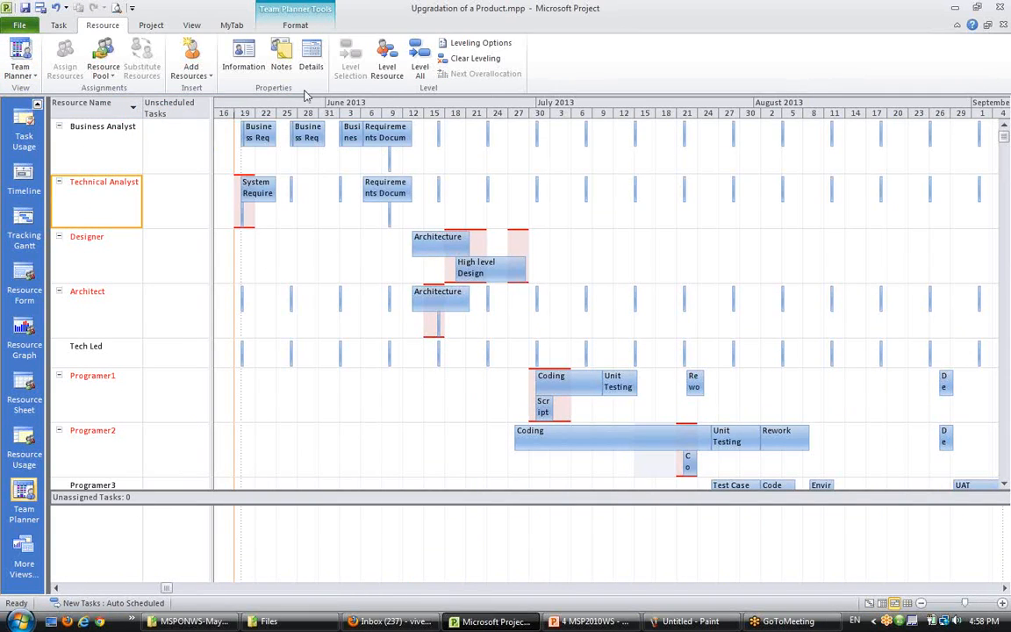
click(389, 68)
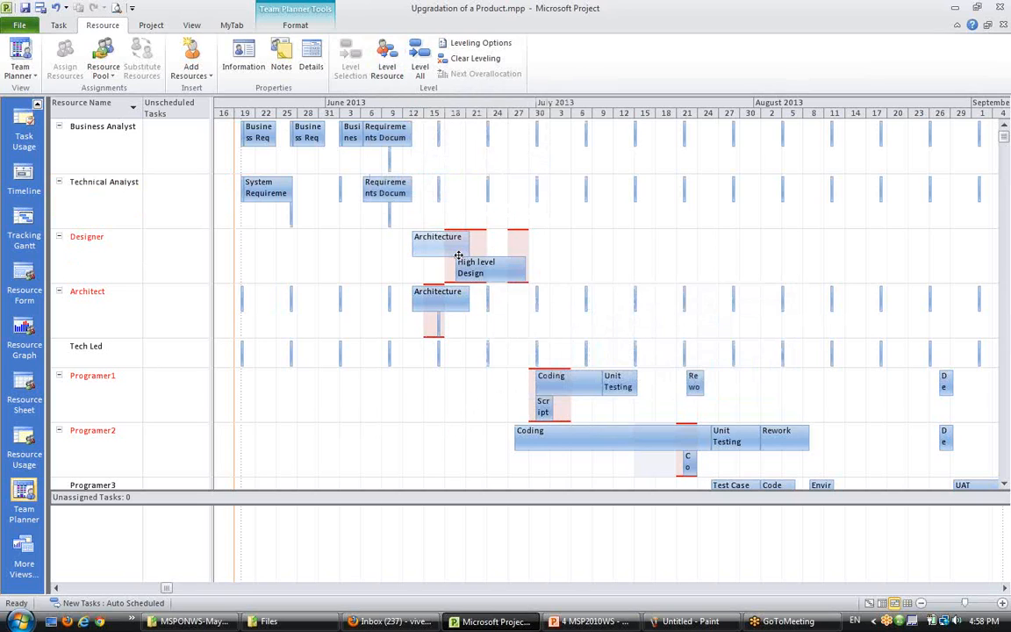
- Check the Architecture task's details in the Gantt Chart and return to the Team Planner
mouse_move(422, 237)
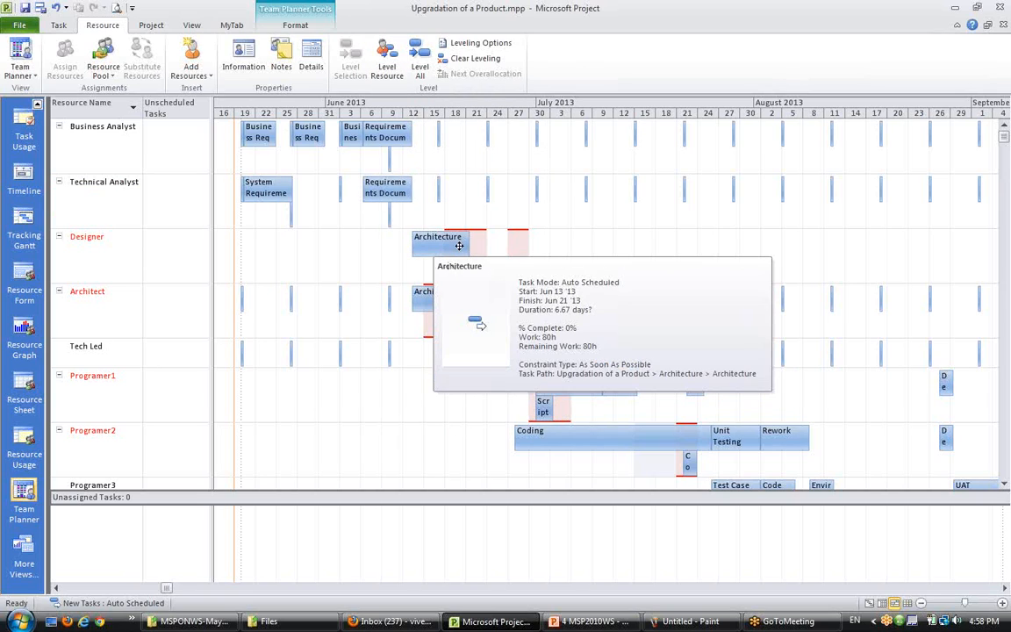
mouse_move(472, 273)
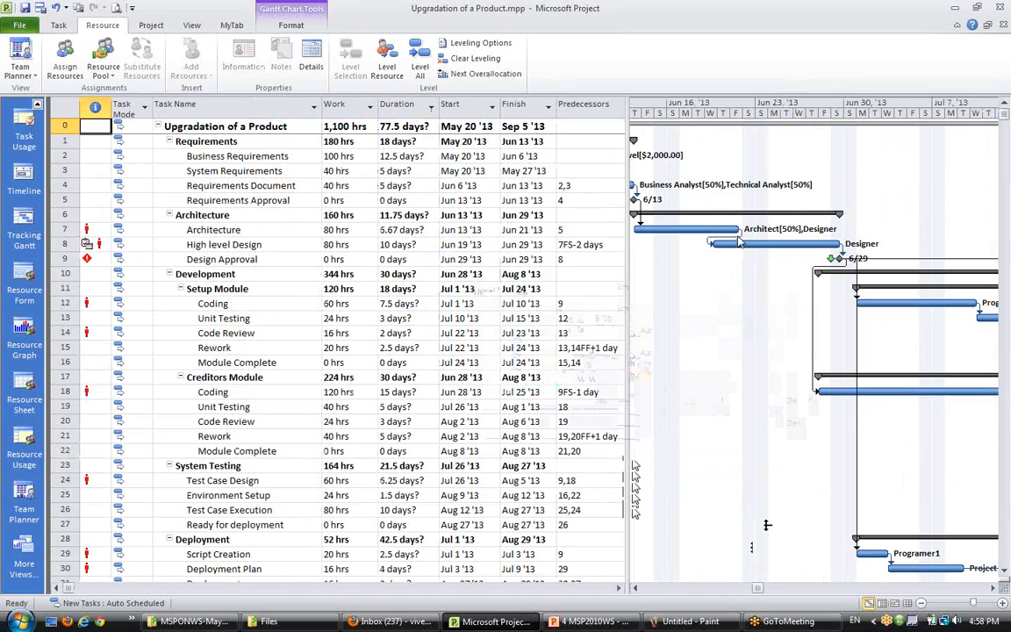
mouse_move(739, 243)
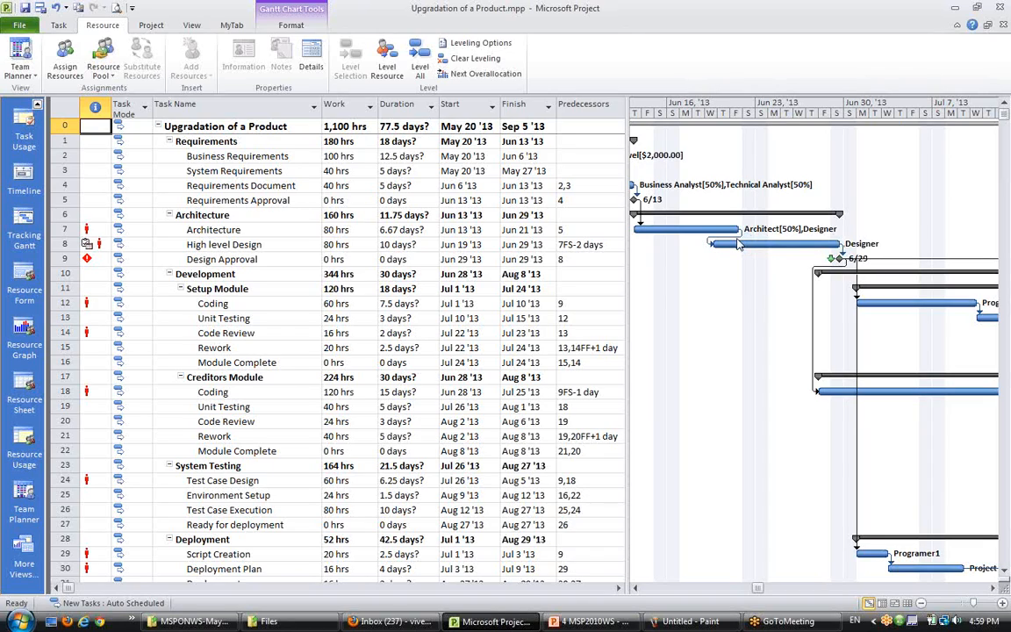
click(212, 226)
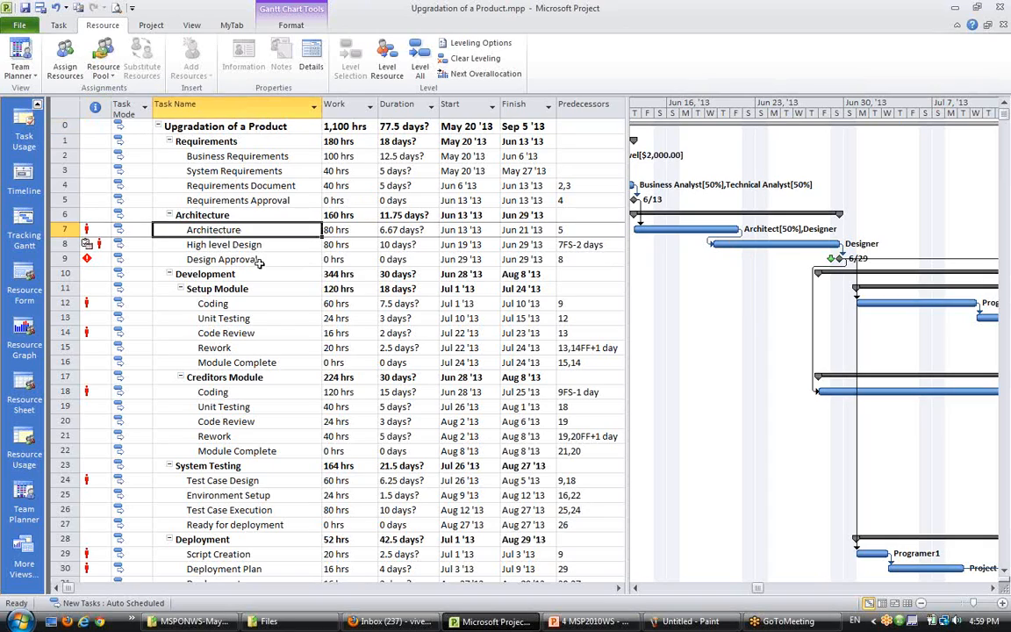
click(882, 605)
click(869, 604)
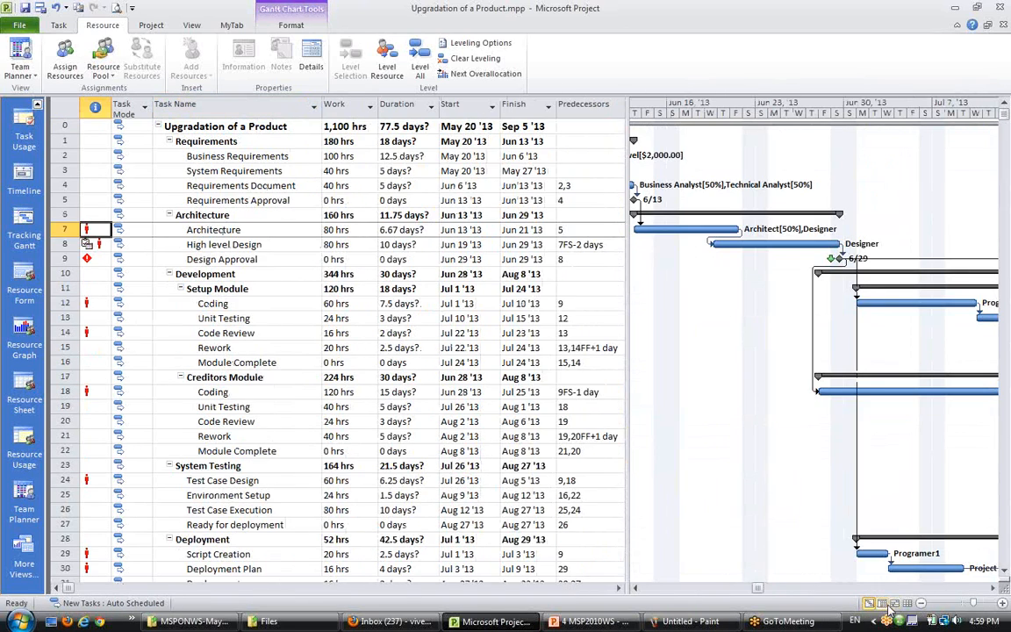
click(894, 604)
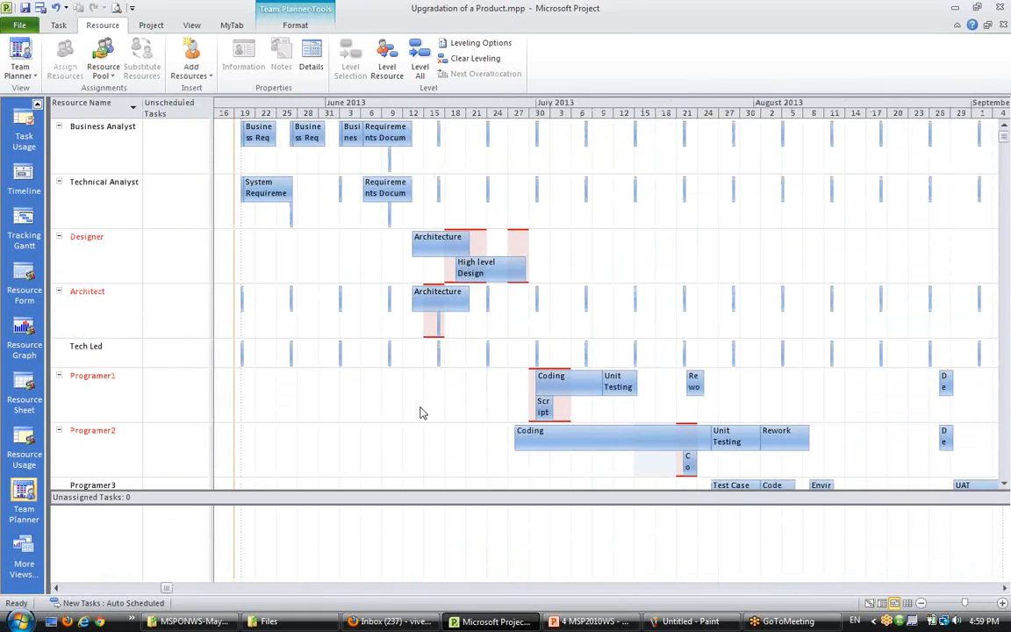
- Try to reassign the Designer's Architecture assignment to Tech Led
mouse_move(444, 243)
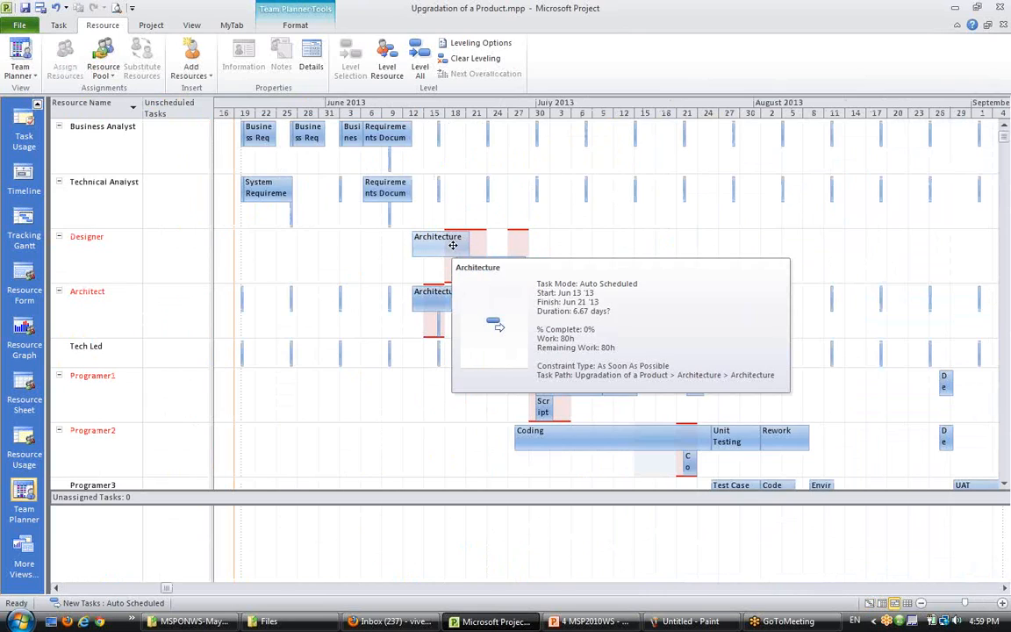
right_click(453, 245)
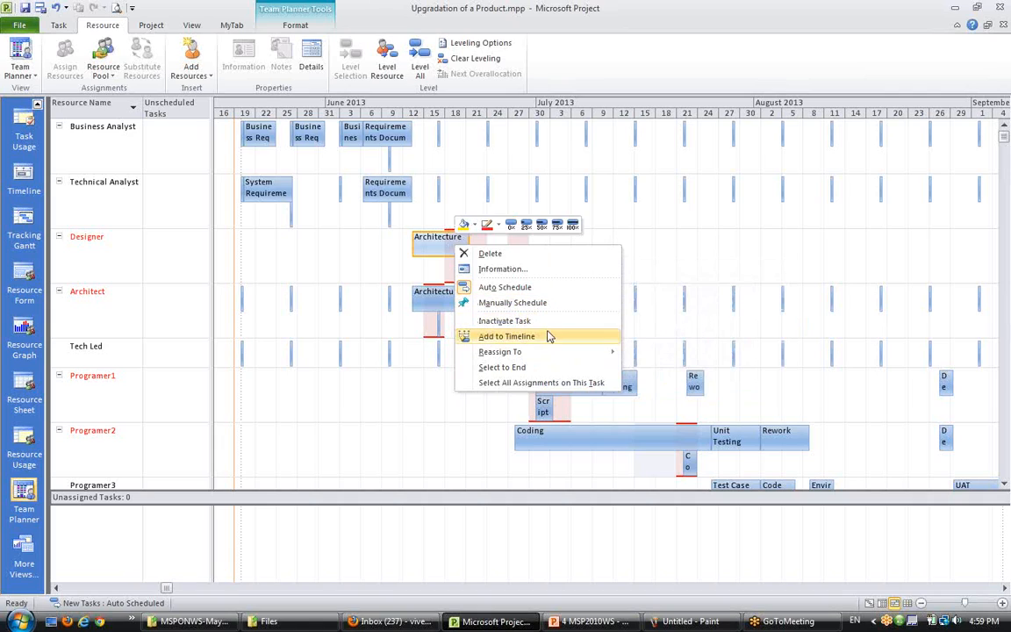
mouse_move(548, 352)
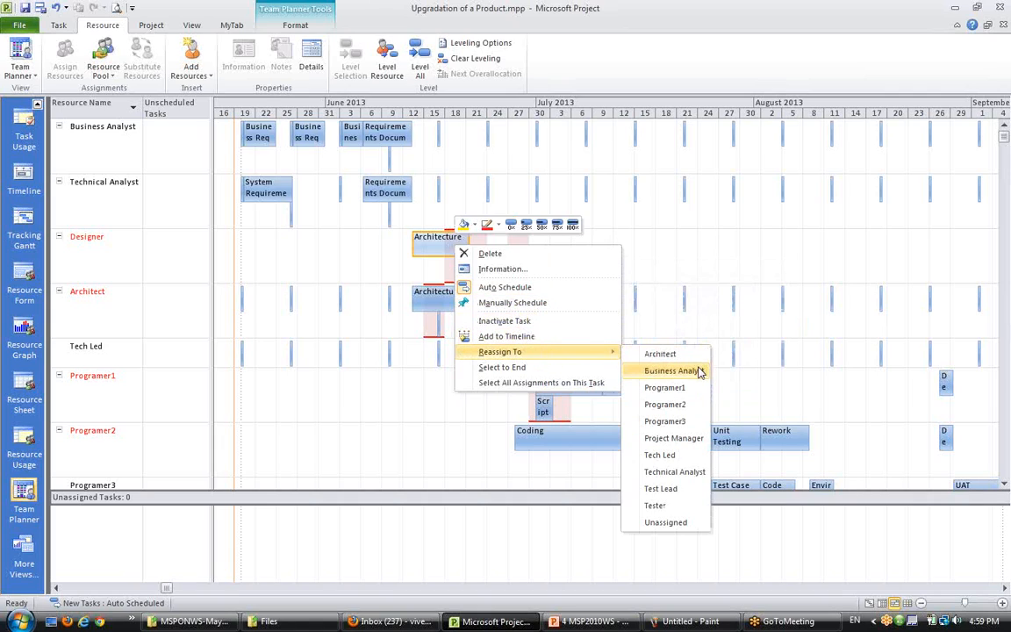
click(690, 458)
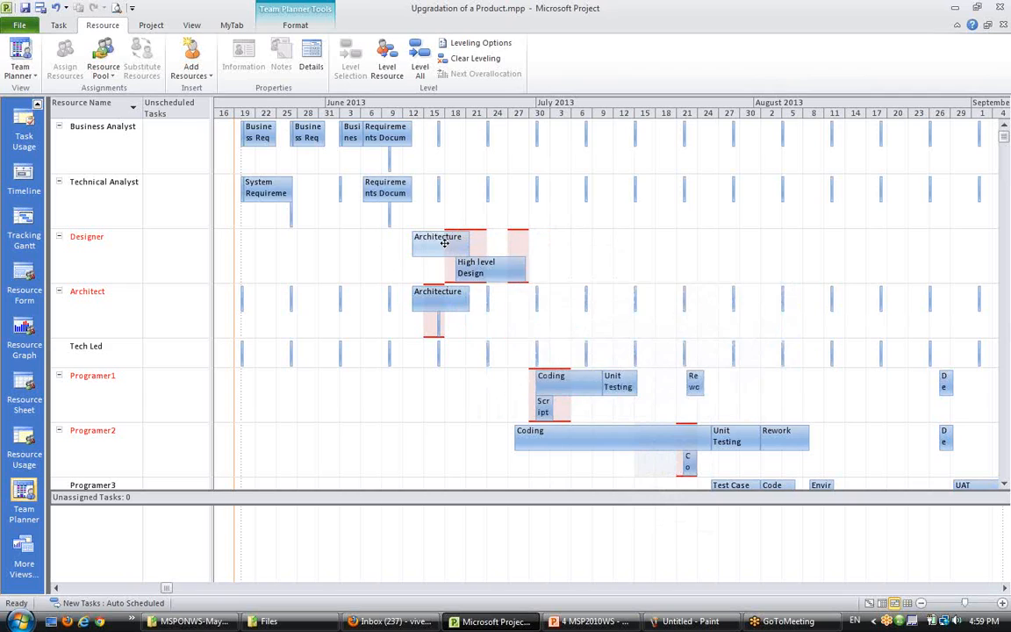
- Level the Designer resource's assignments with Level Resource
mouse_move(468, 266)
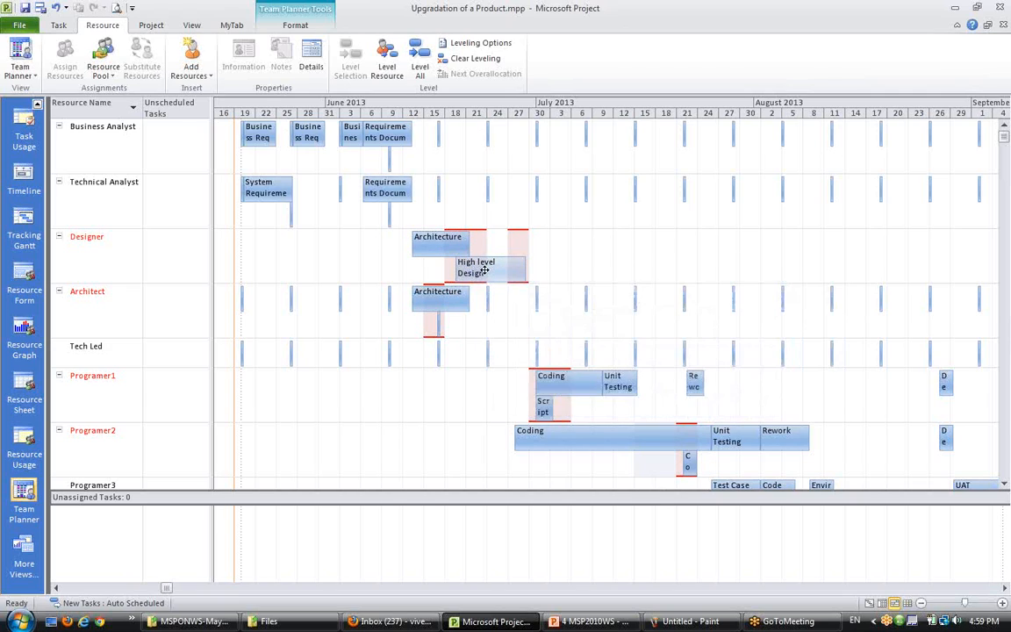
click(87, 239)
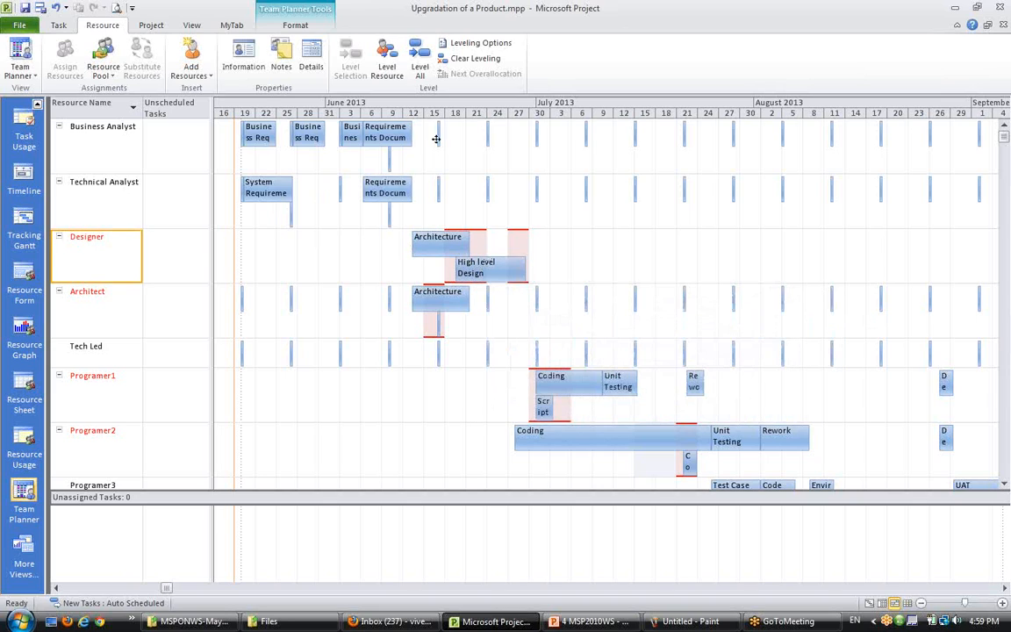
click(392, 70)
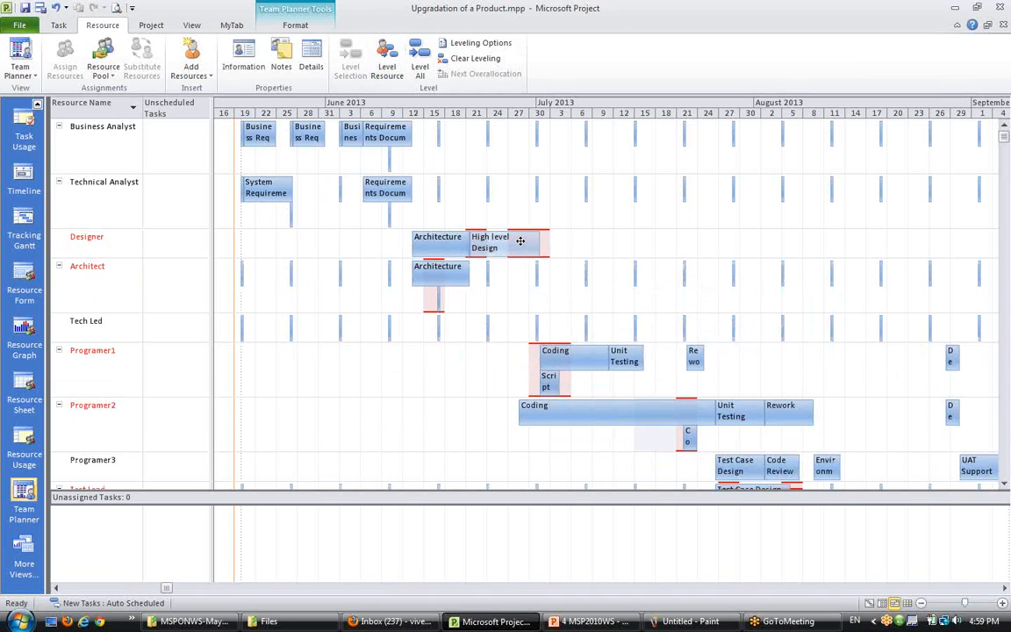
- Undo the Designer resource leveling
mouse_move(520, 240)
key(ctrl+z)
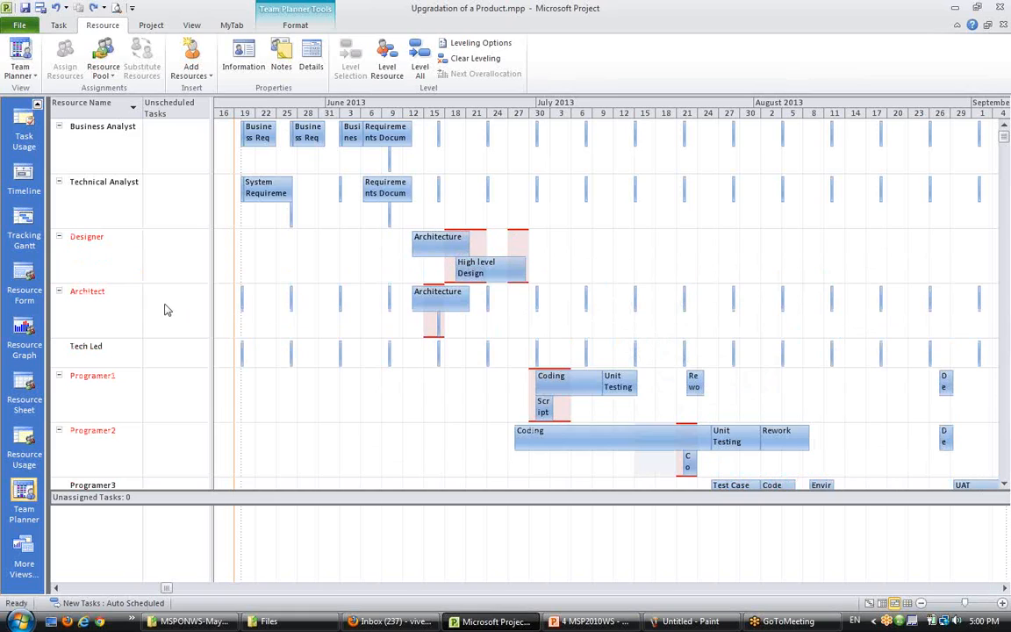
mouse_move(449, 241)
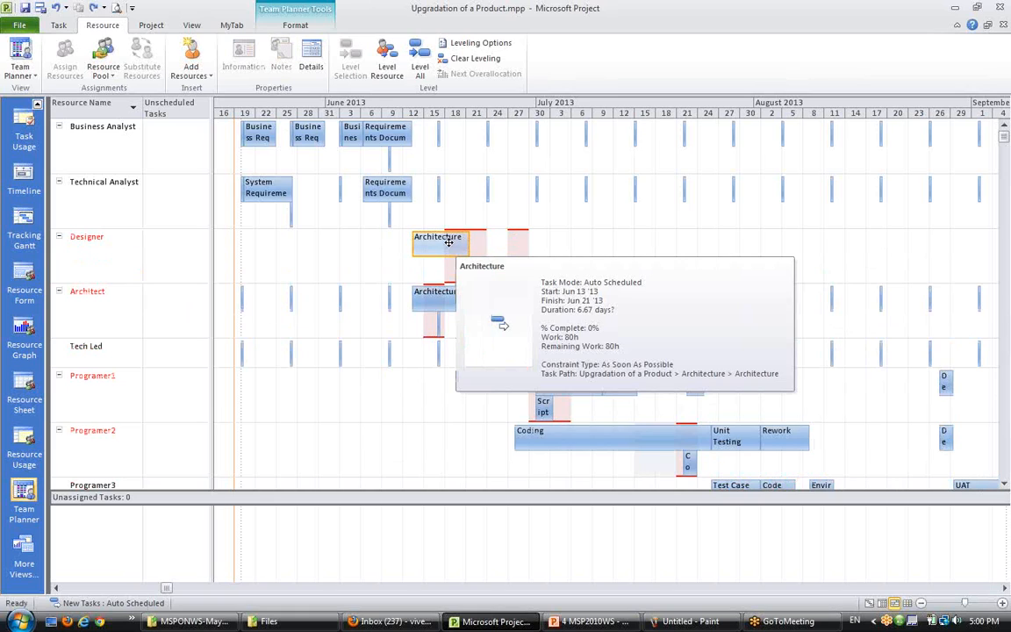
- Reassign the Designer's Architecture assignment to the Technical Analyst
right_click(450, 246)
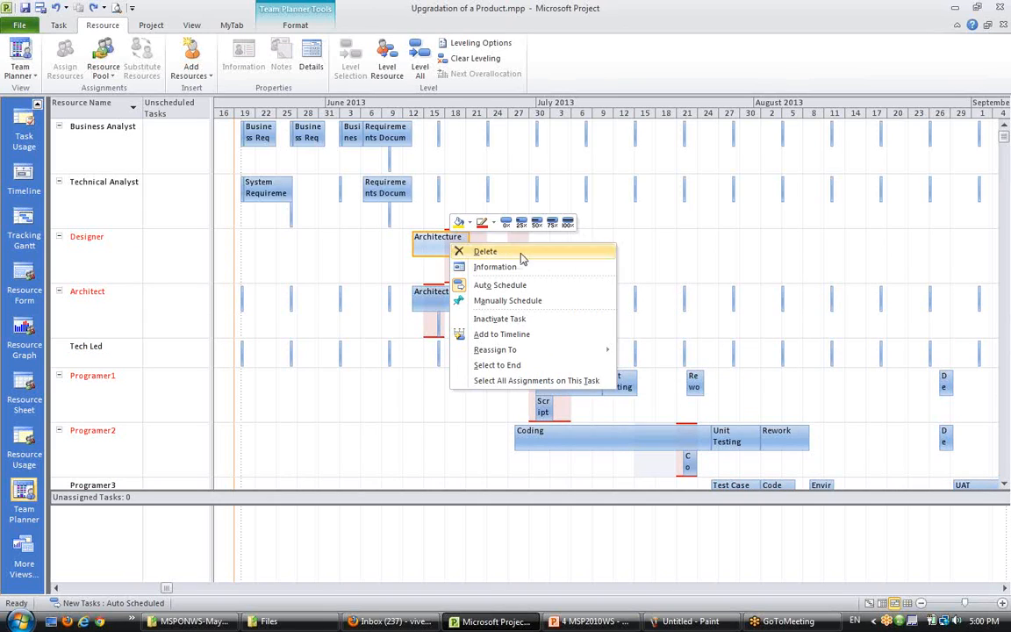
mouse_move(523, 350)
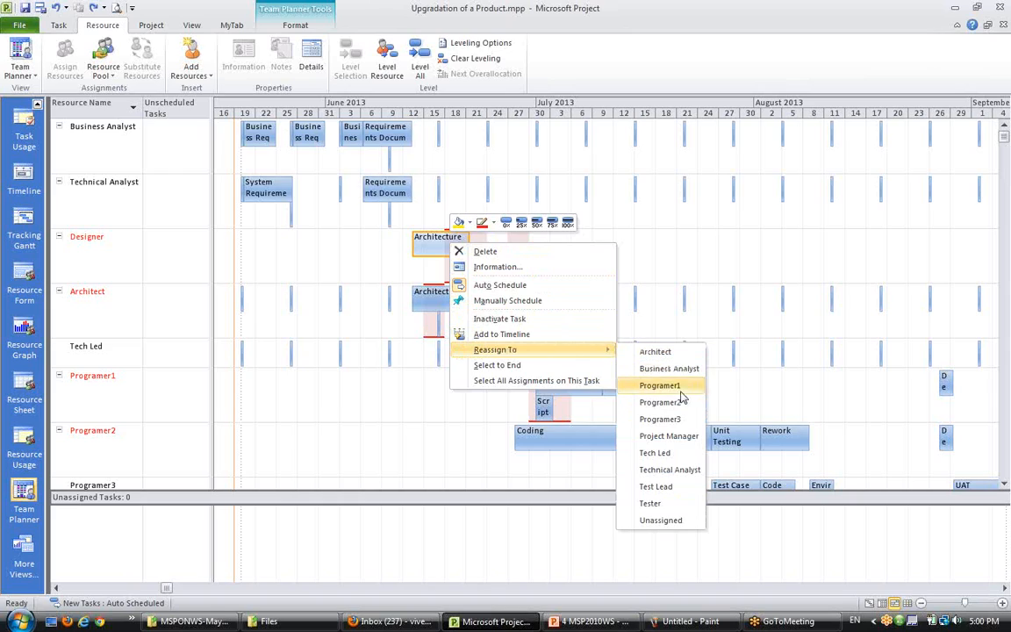
click(669, 471)
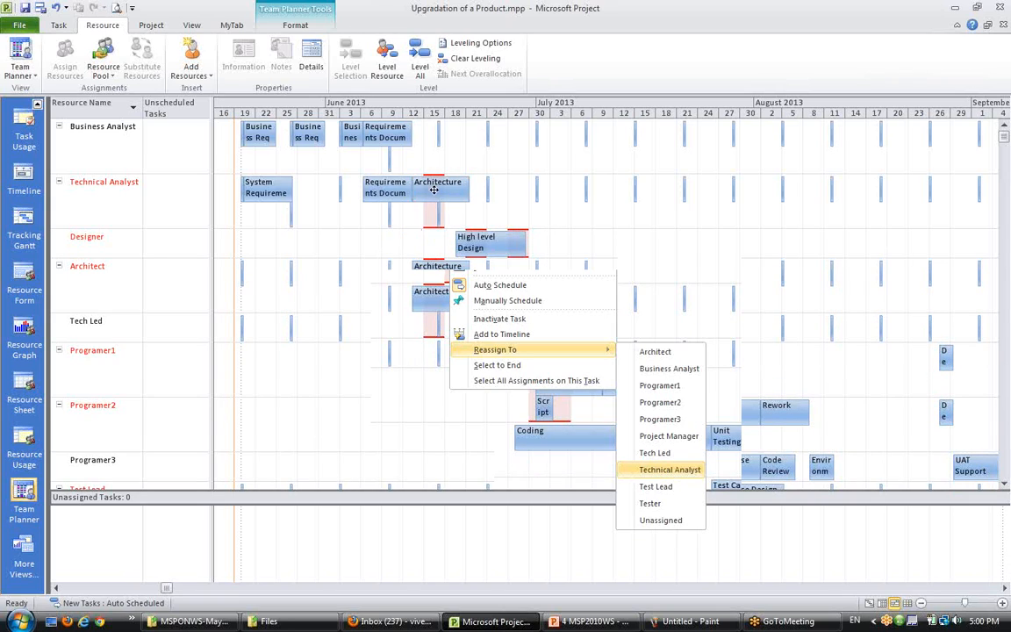
- Select the Technical Analyst resource and level its assignments with Level Resource
mouse_move(436, 182)
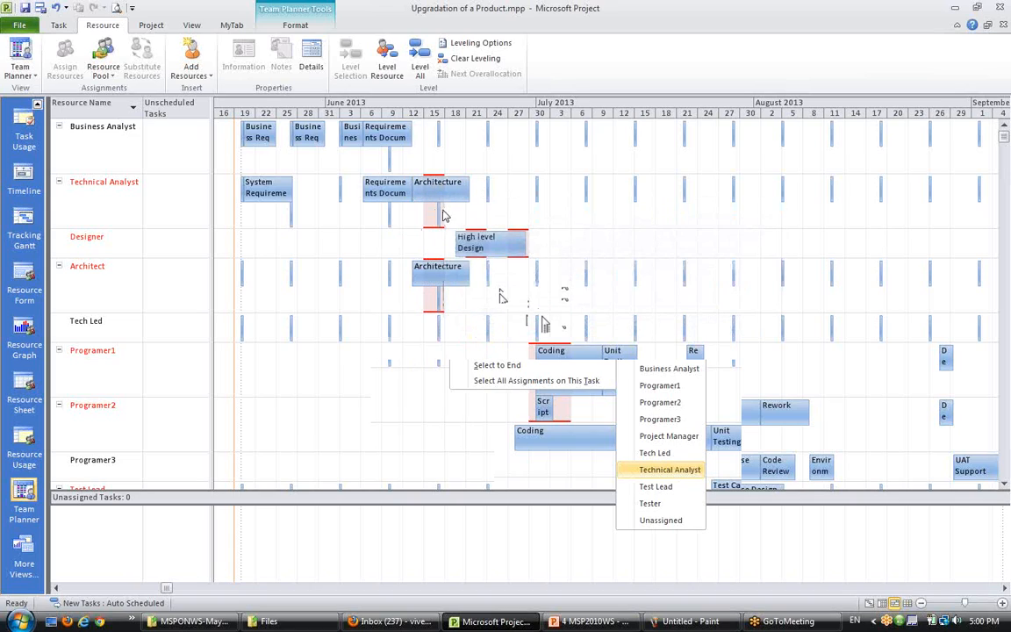
mouse_move(438, 217)
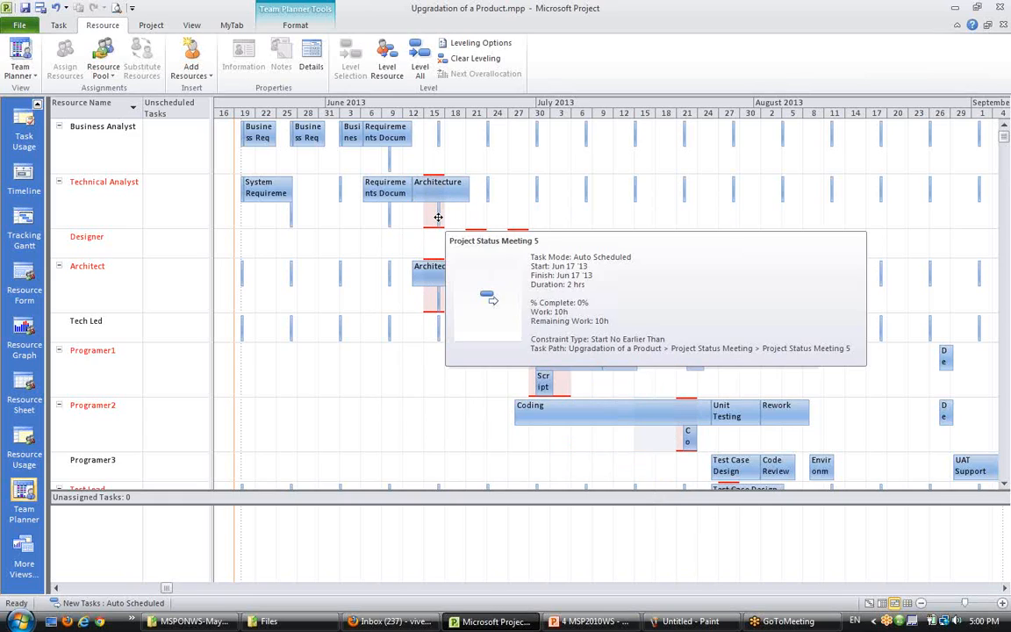
click(102, 189)
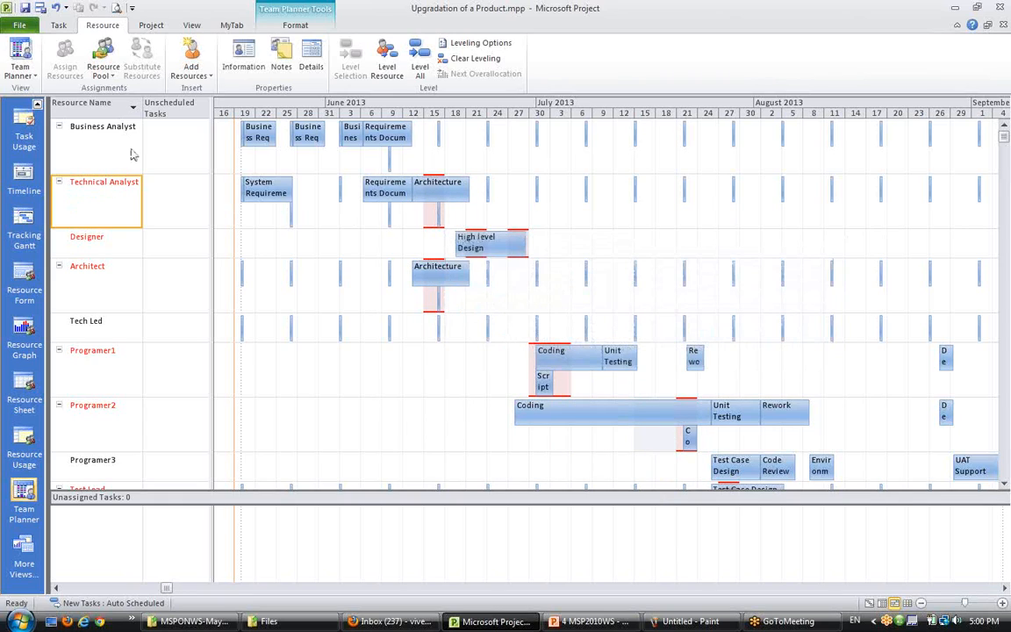
click(388, 63)
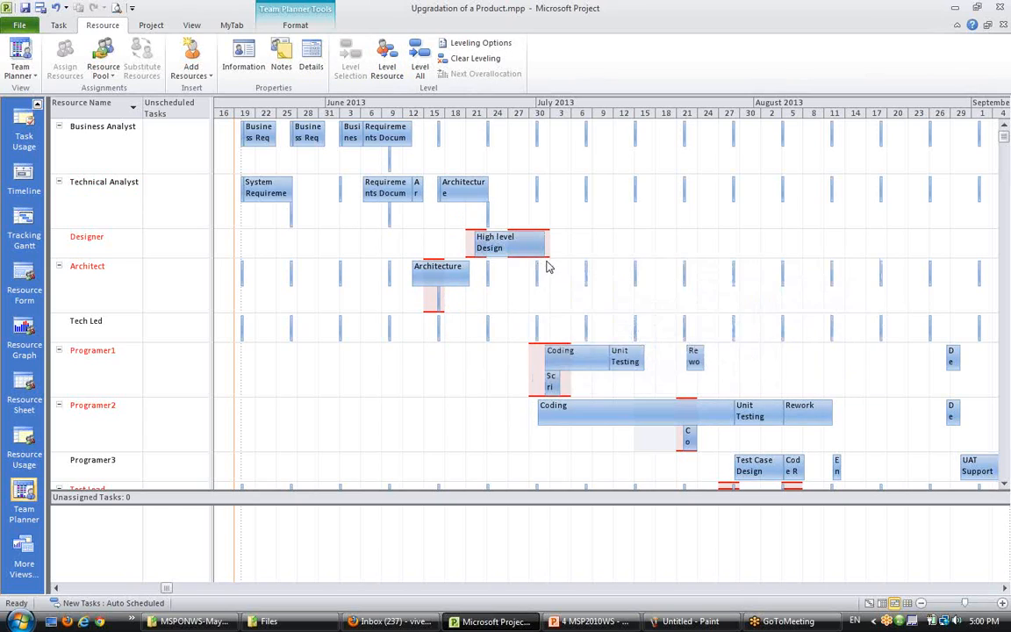
- Select the Architect resource and level its overallocated assignments with Level Resource
scroll(544, 259, up, 2)
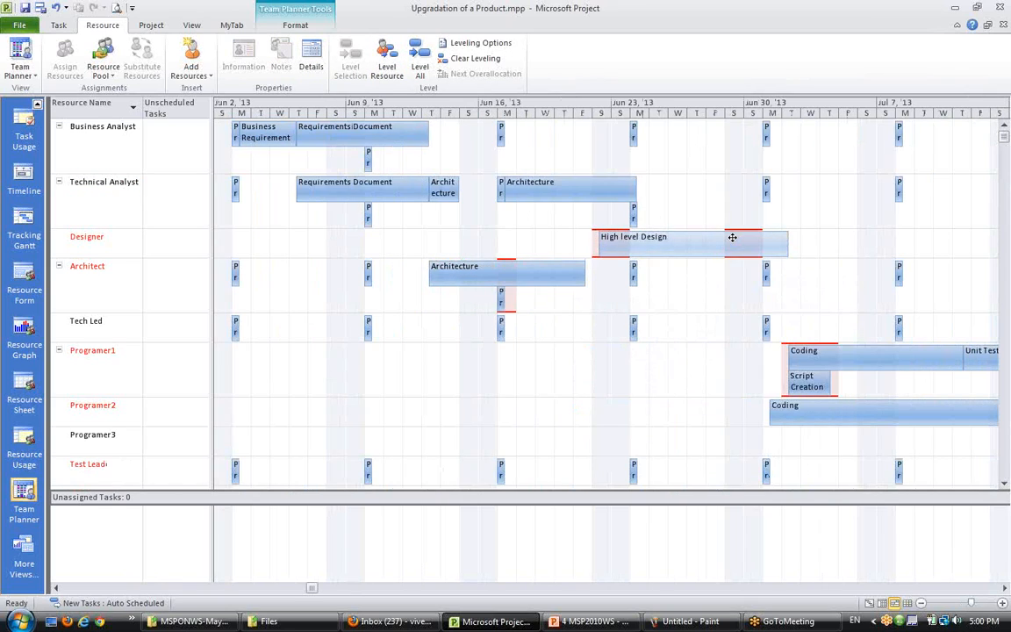
mouse_move(732, 237)
mouse_move(619, 248)
ctrl+scroll(605, 250, down, 1)
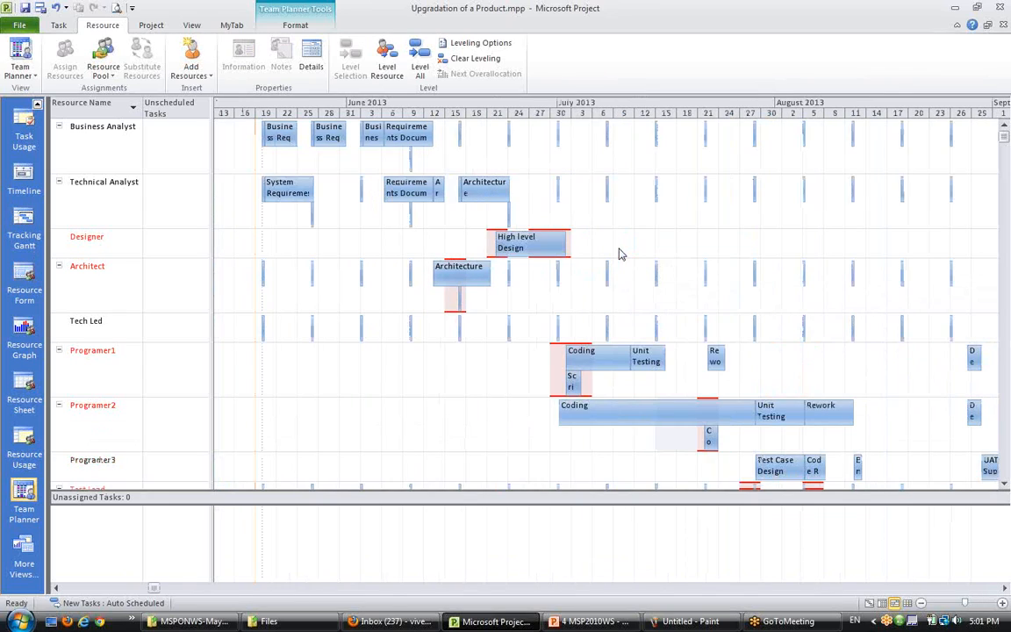
scroll(565, 289, down, 1)
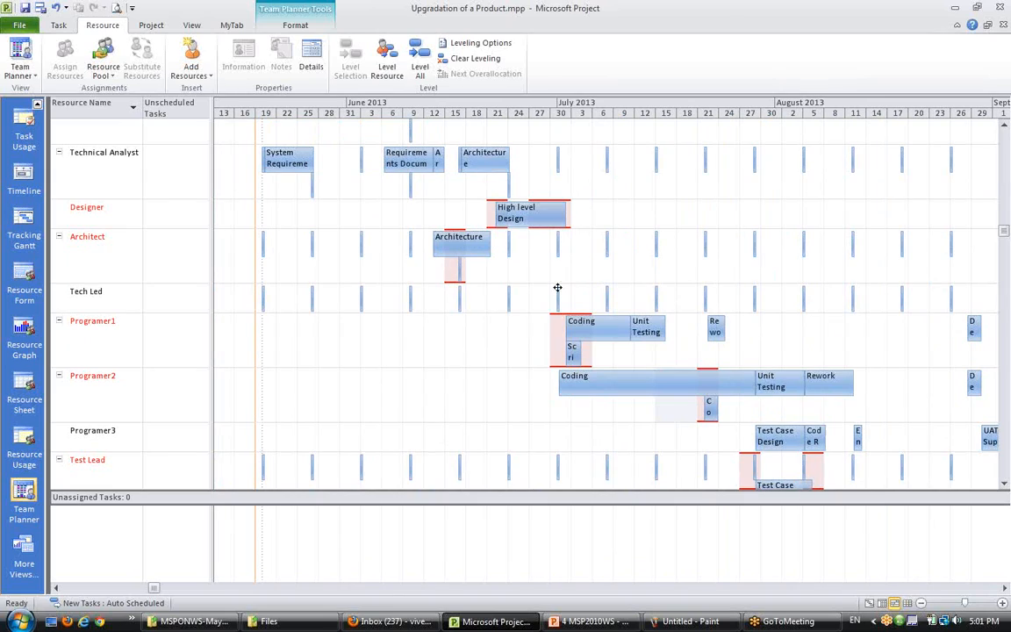
click(455, 243)
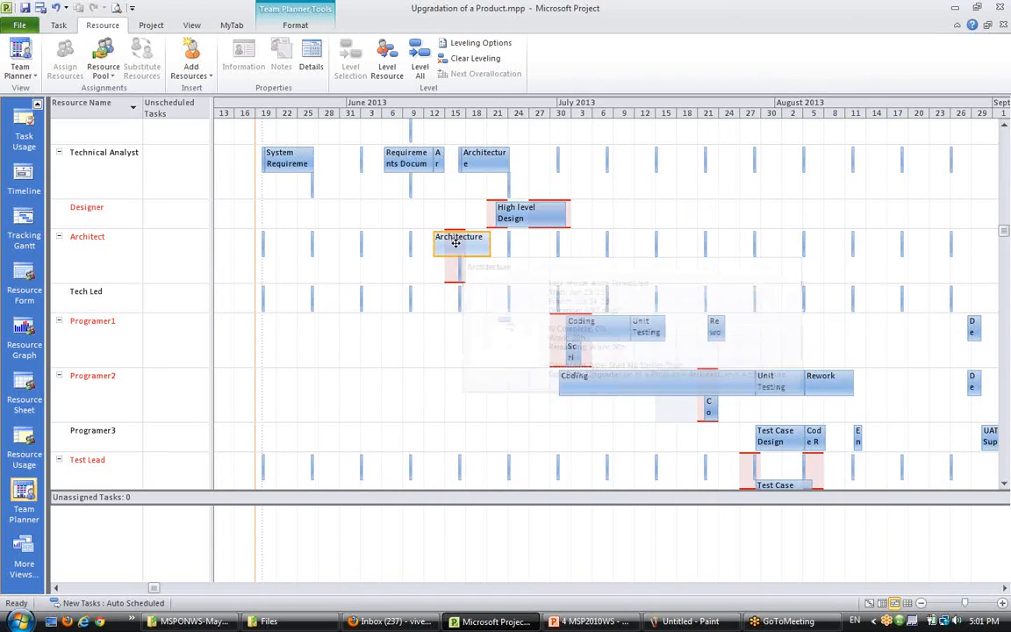
click(86, 256)
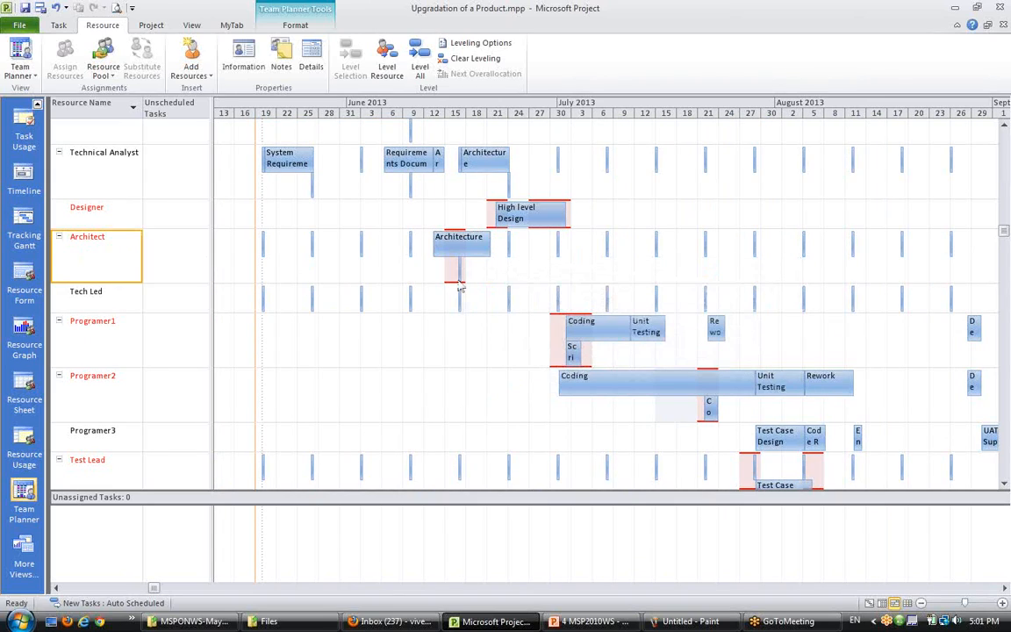
mouse_move(458, 270)
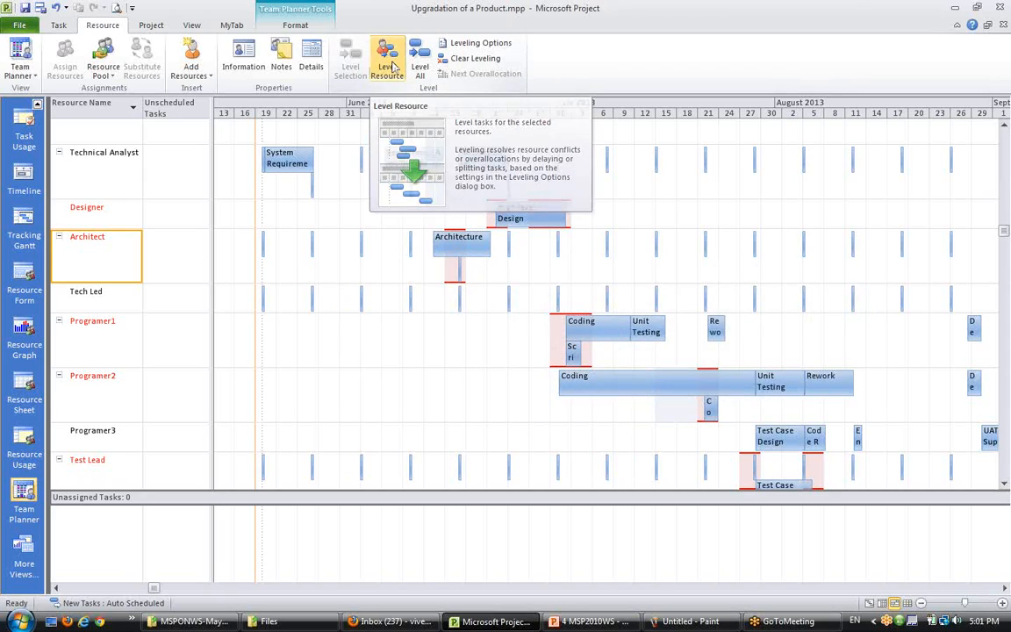
click(389, 68)
- Select the Programer1 resource and level its overallocated assignments with Level Resource
scroll(537, 387, down, 1)
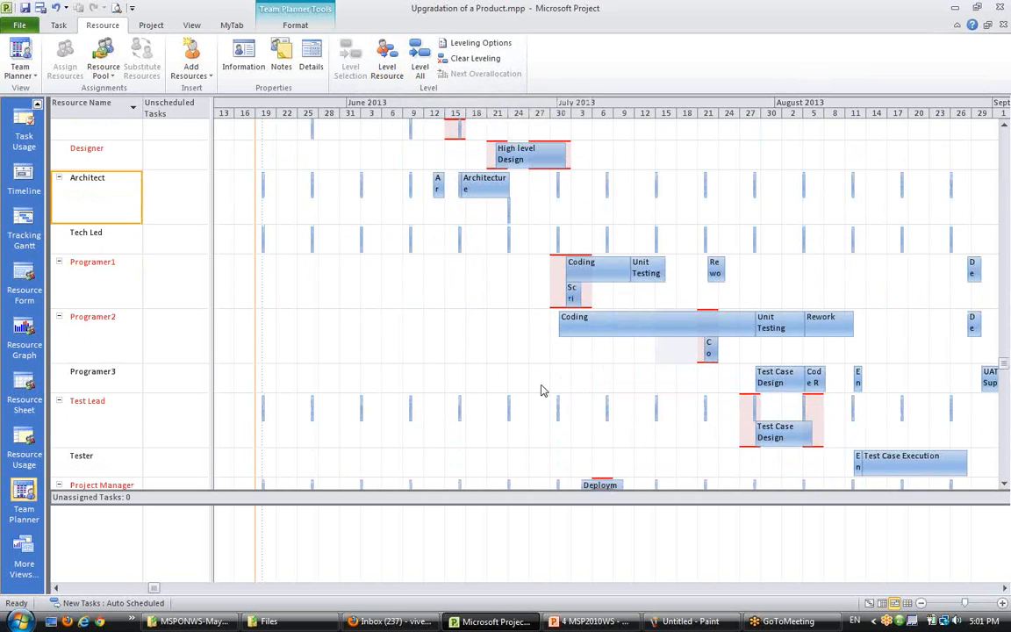
scroll(541, 391, down, 1)
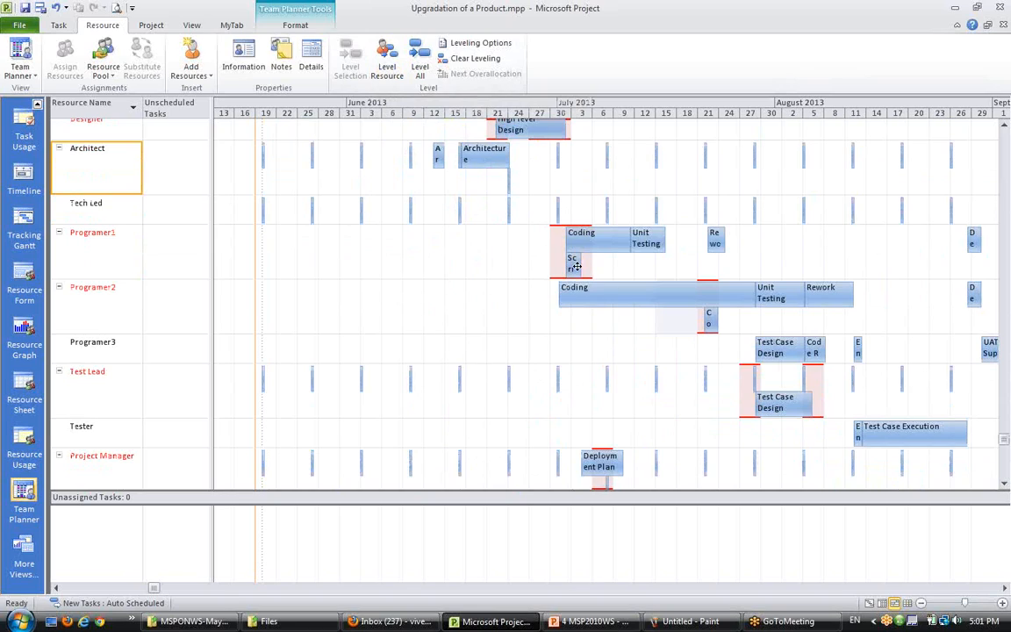
click(78, 235)
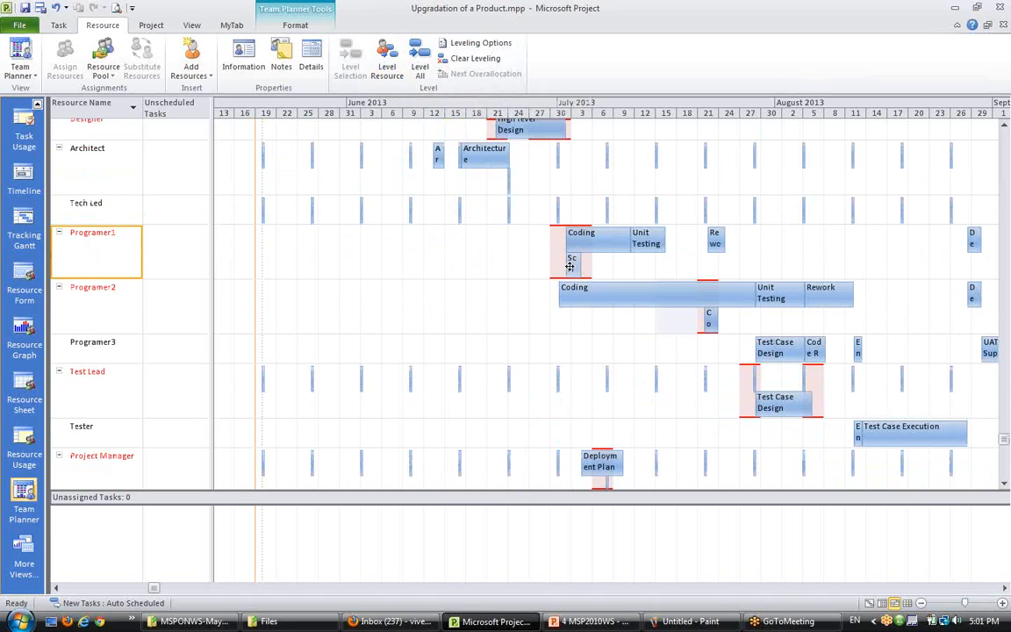
mouse_move(570, 265)
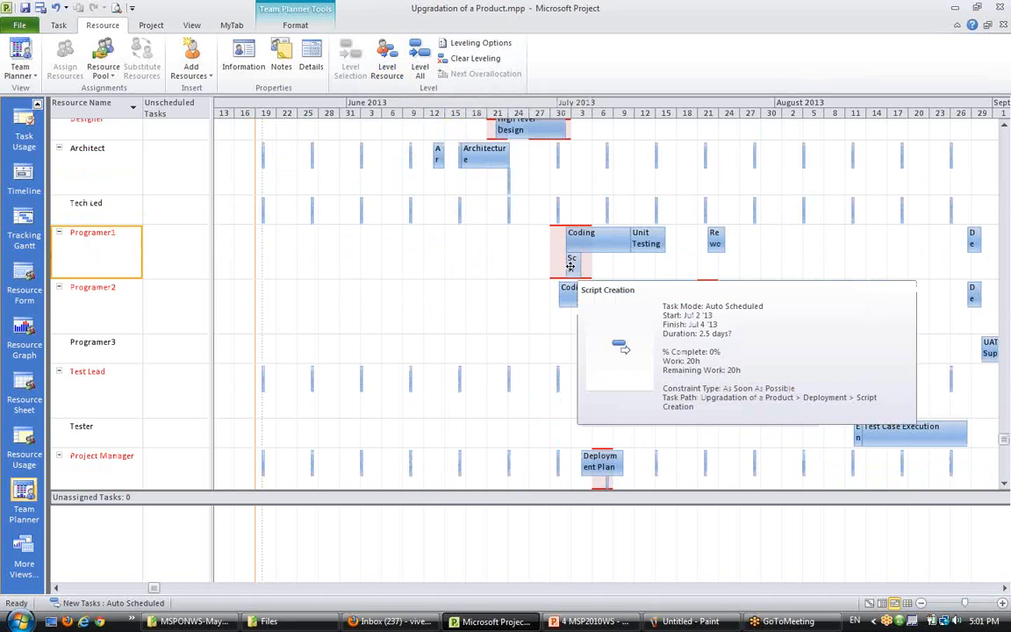
mouse_move(576, 243)
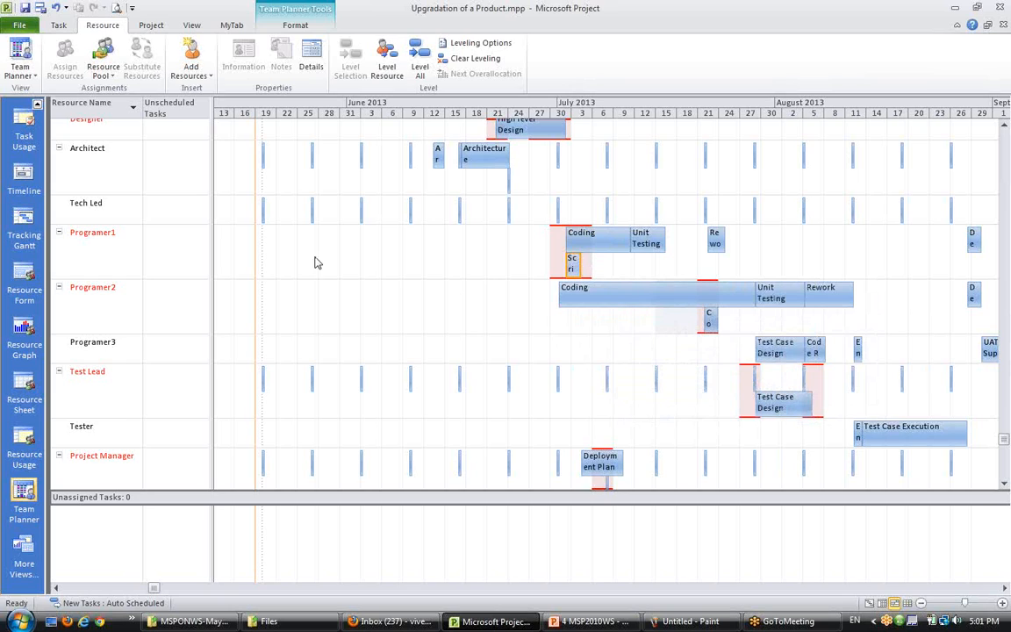
click(387, 68)
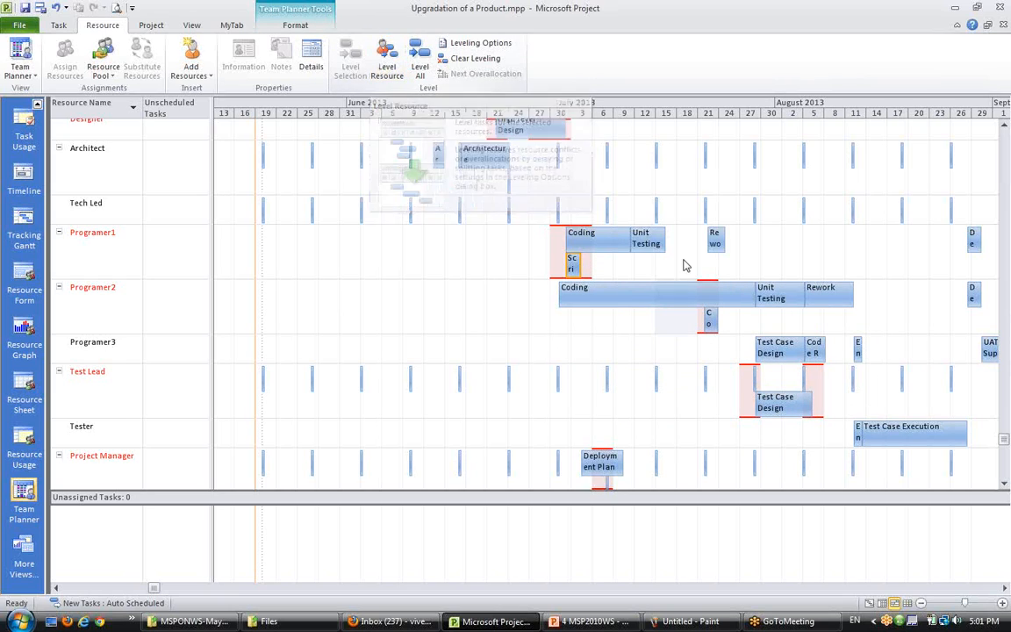
click(91, 231)
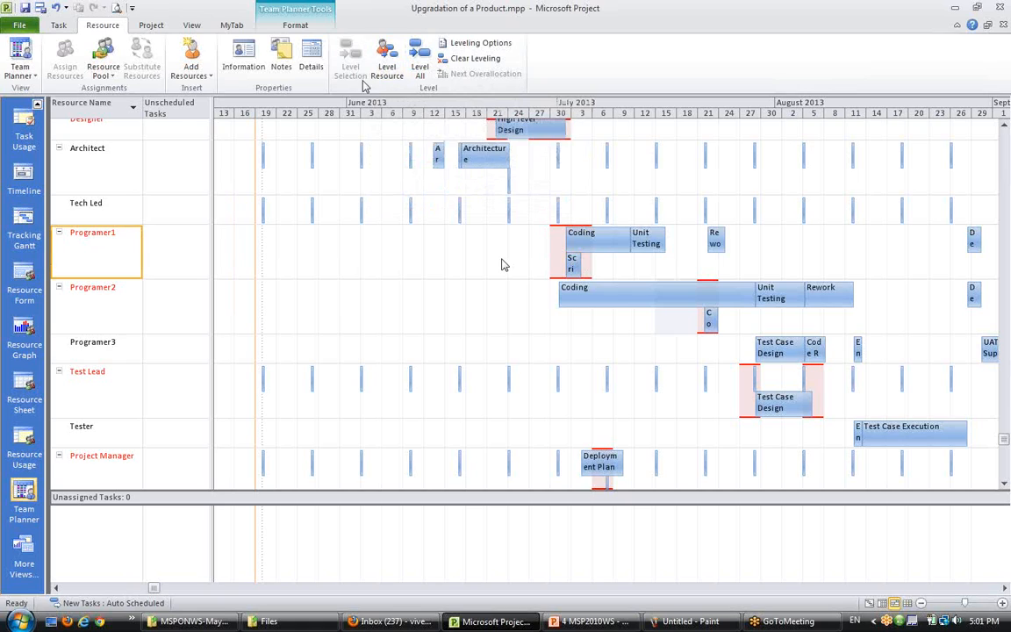
click(387, 67)
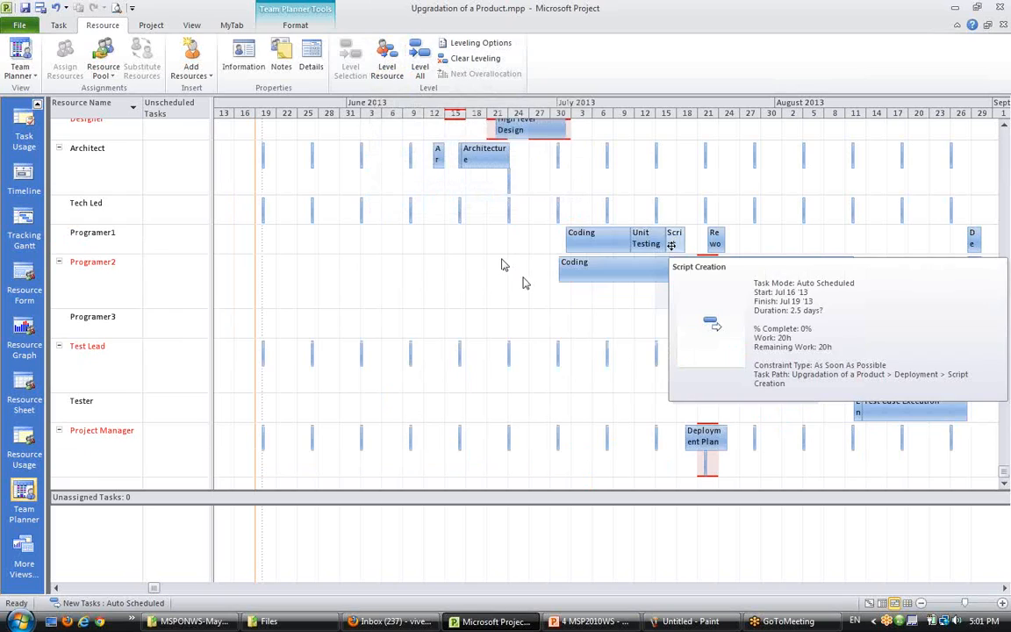
mouse_move(678, 248)
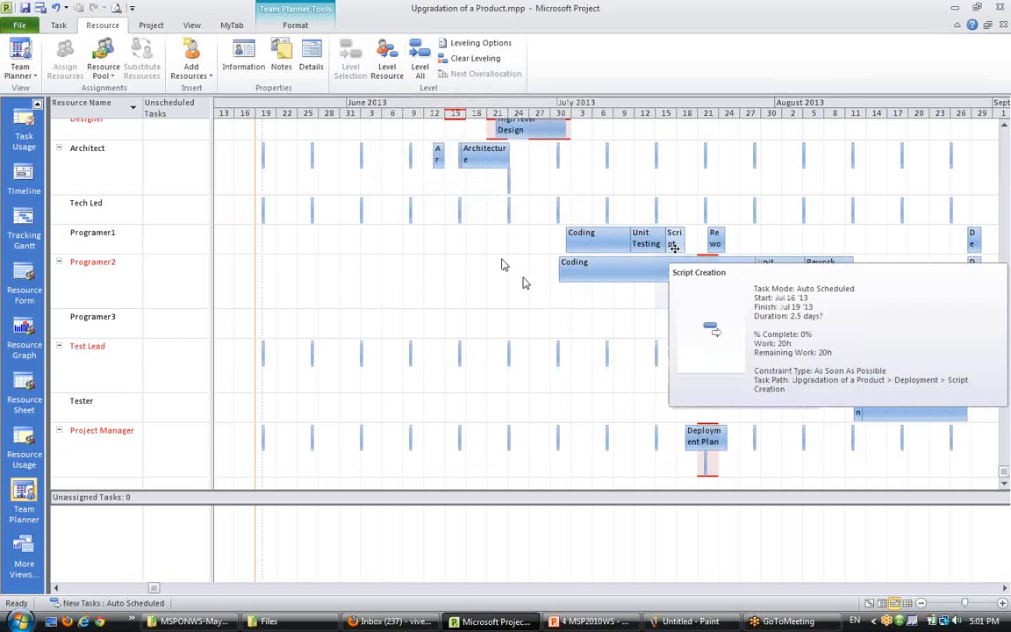
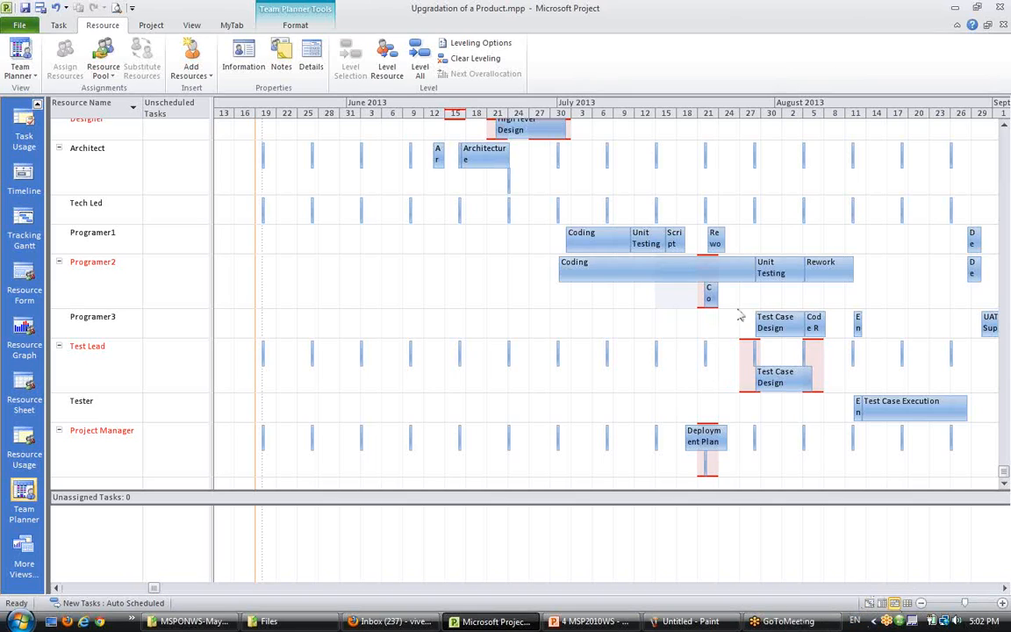
- Switch to the Gantt Chart and browse the task list and timeline down to the Deployment tasks
click(870, 603)
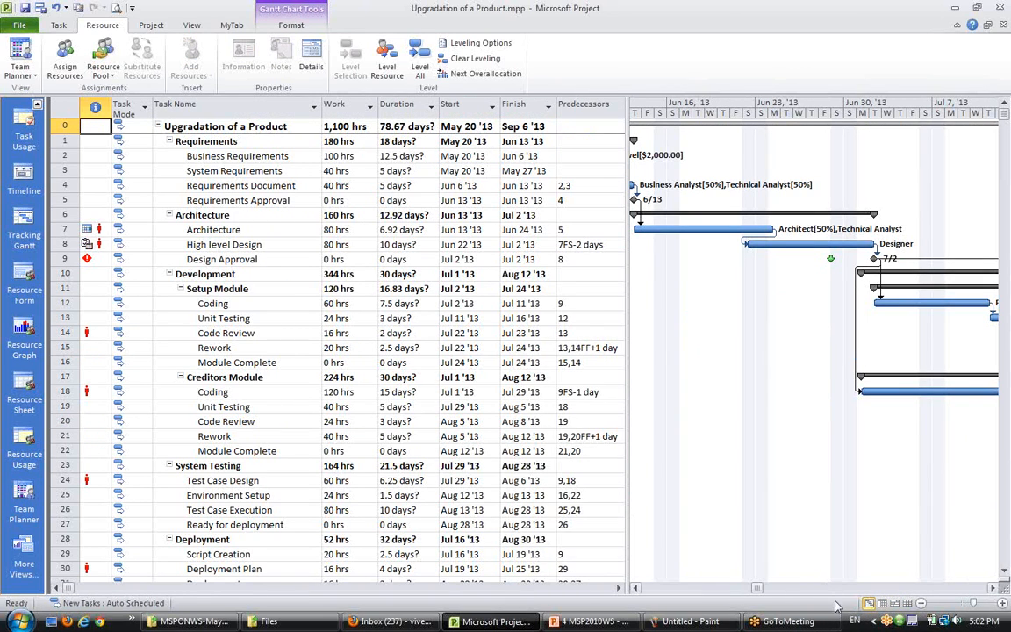
click(1004, 571)
scroll(795, 516, down, 1)
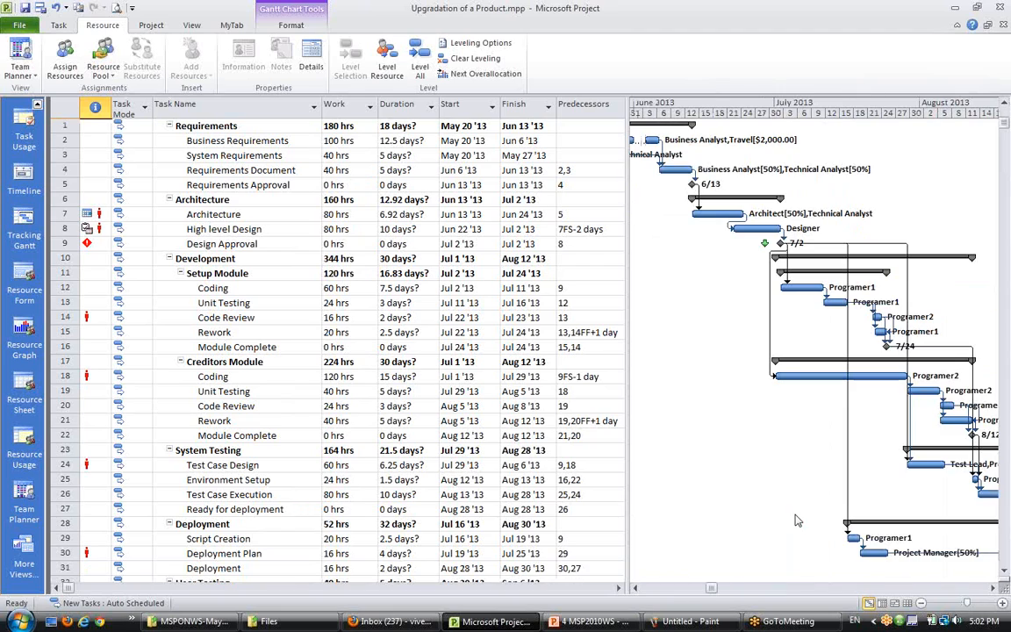
click(993, 588)
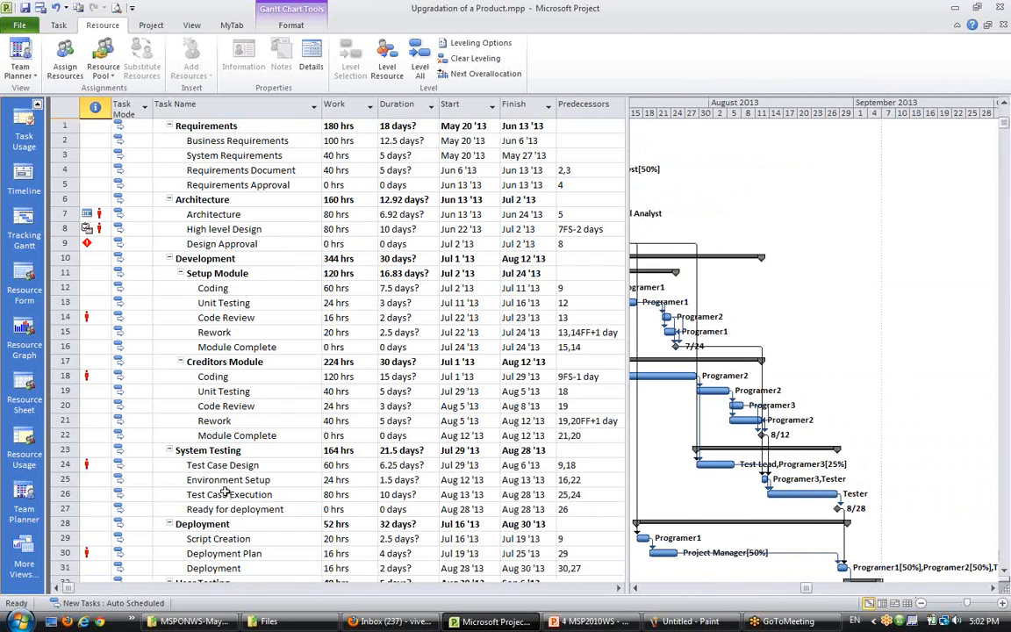
scroll(227, 494, down, 2)
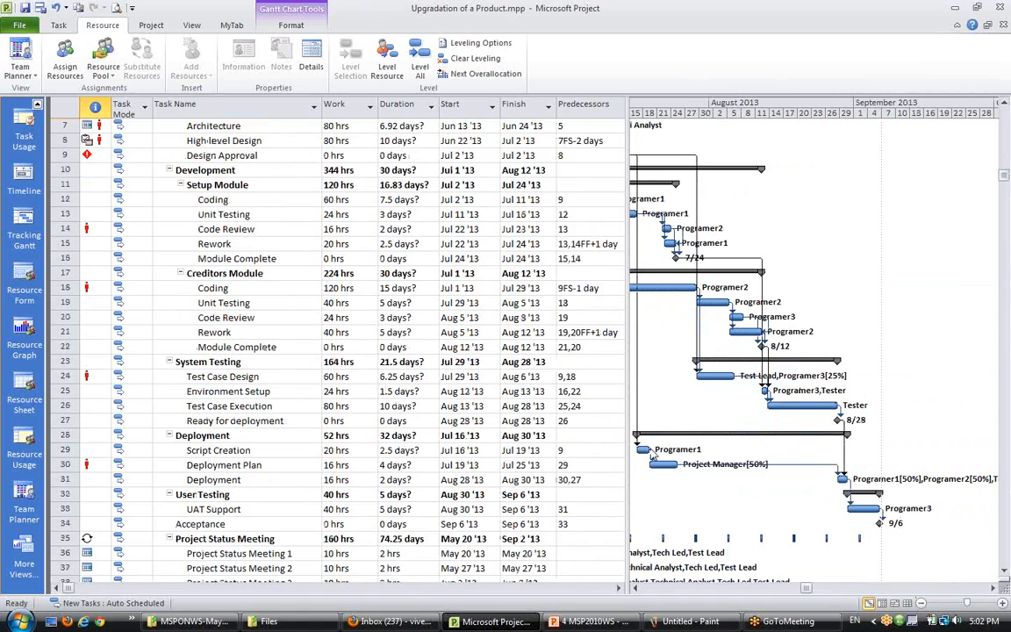
click(637, 588)
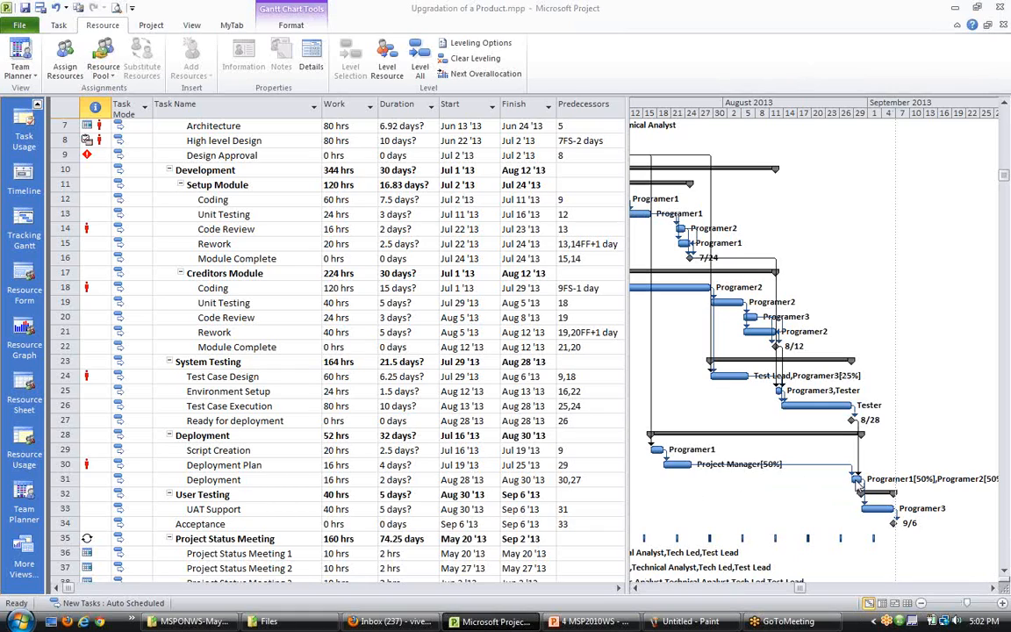
click(211, 479)
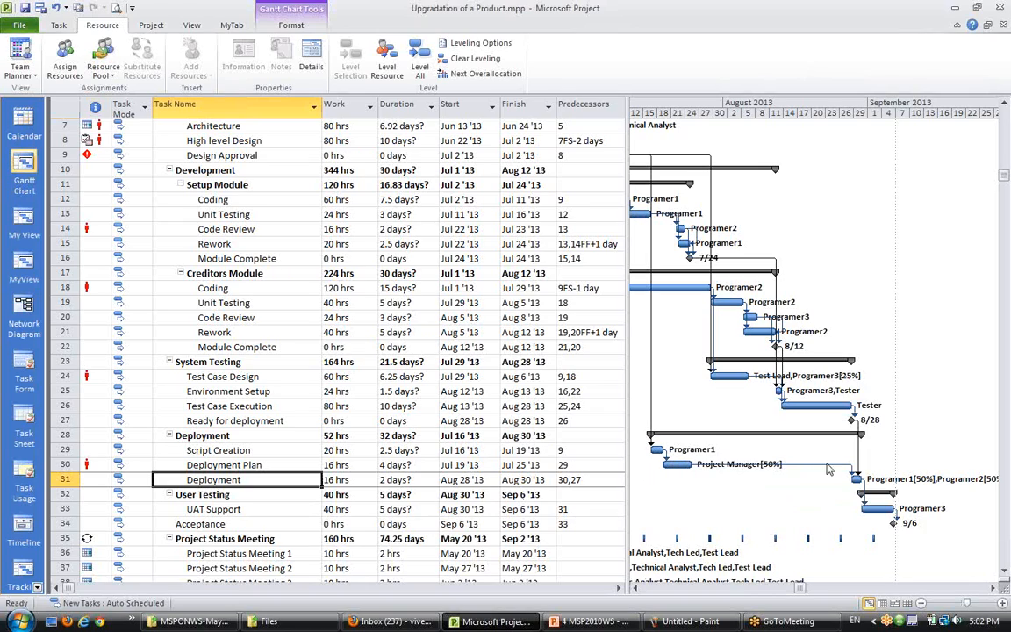
click(223, 466)
key(Up)
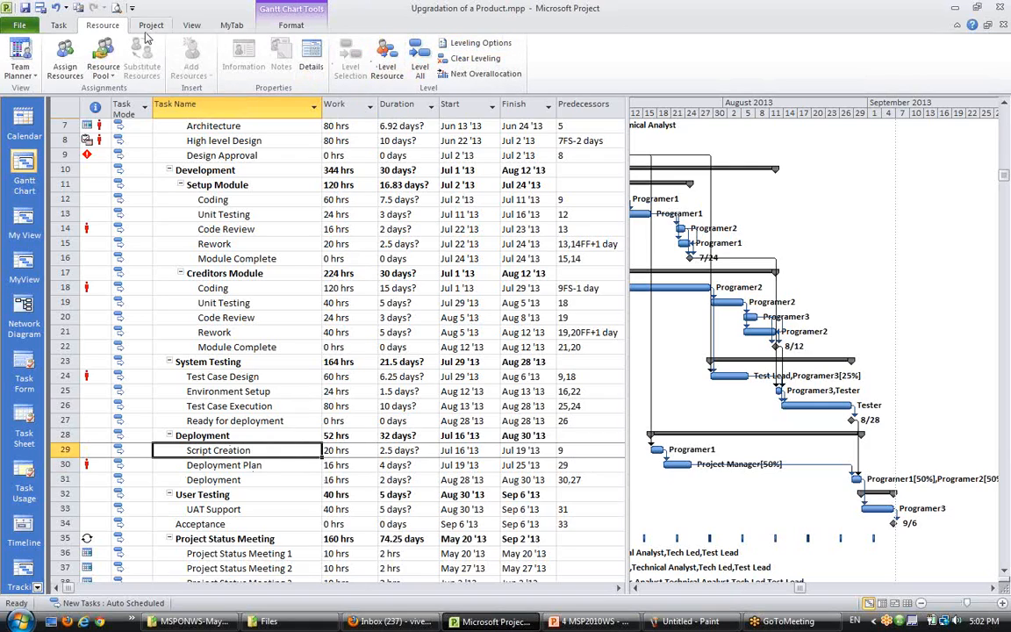
- Apply the Schedule table to the Gantt Chart and check the Script Creation task's total slack
click(190, 25)
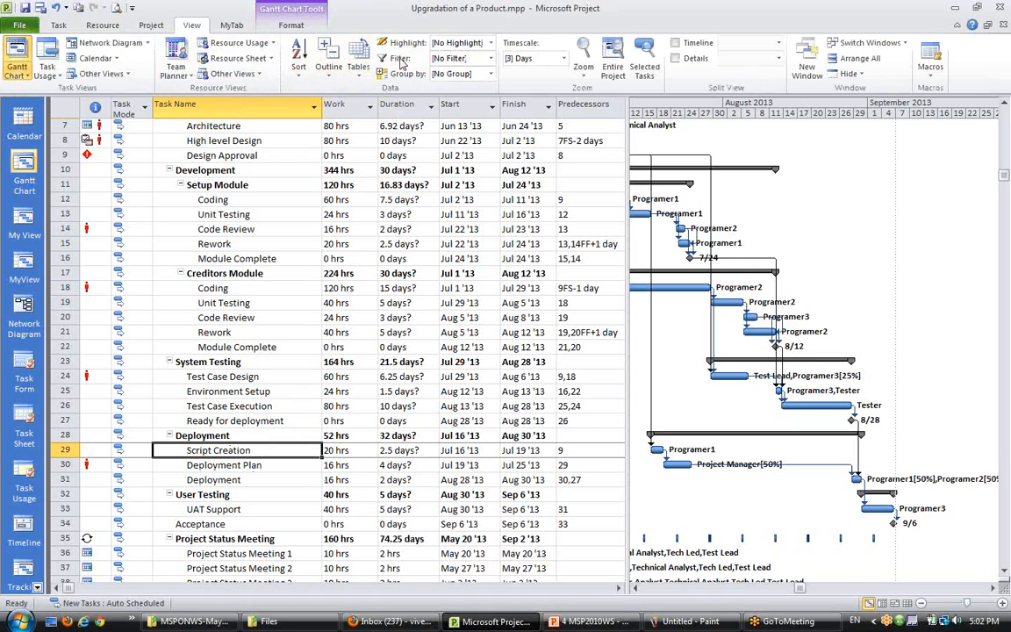
click(360, 69)
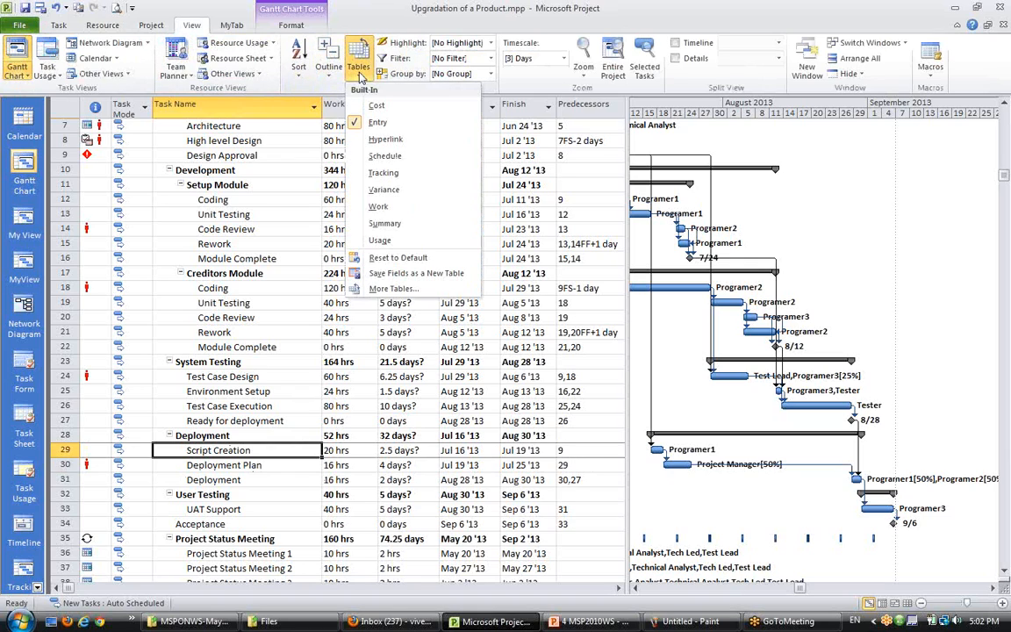
click(385, 157)
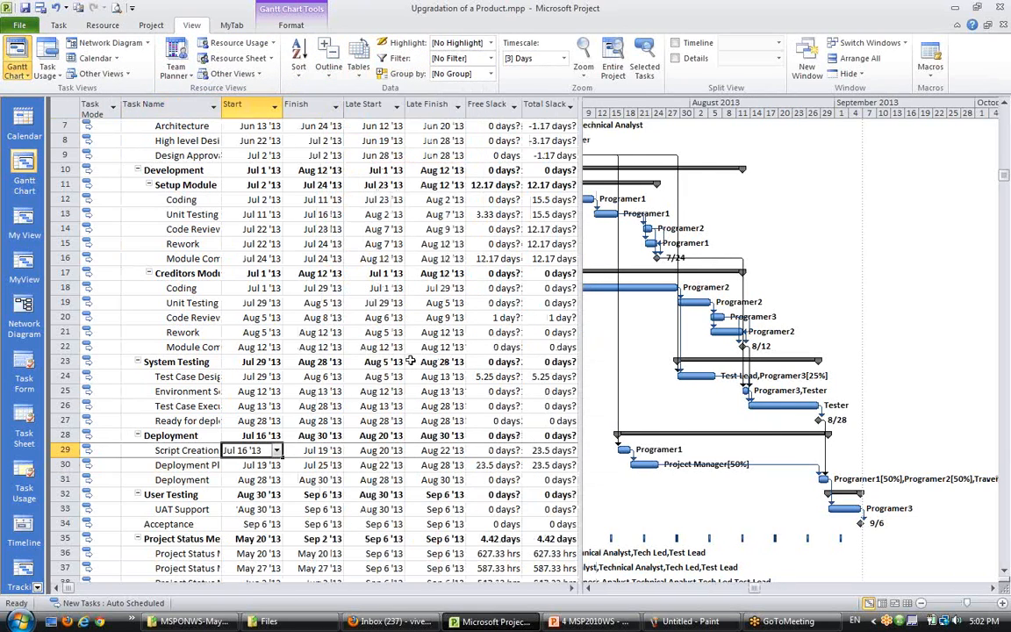
click(180, 479)
click(193, 450)
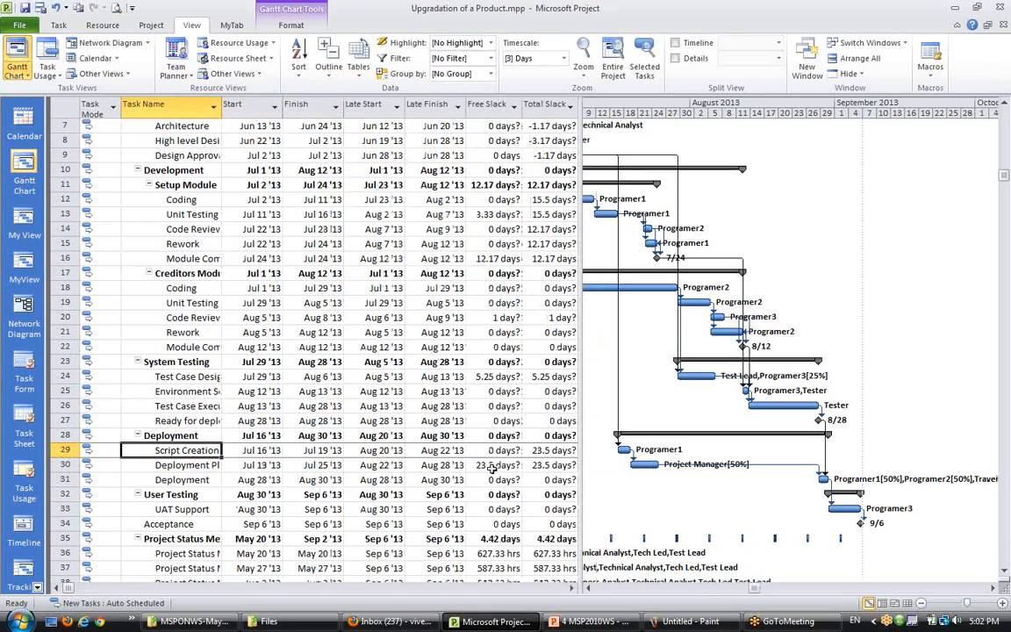
click(560, 451)
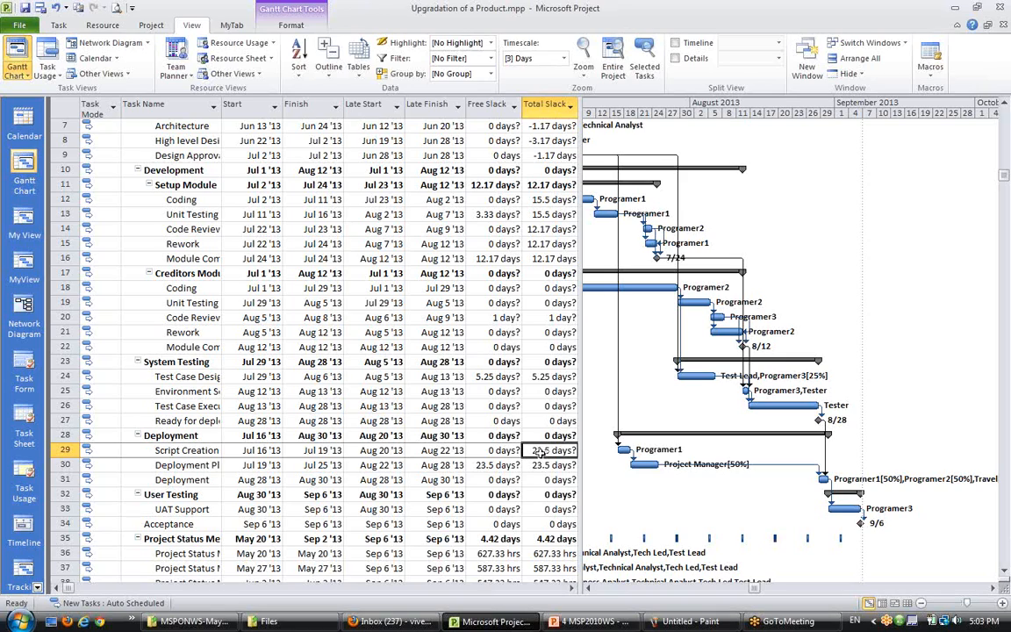
- Switch to the Team Planner and inspect the Programer1 and Programer2 assignments in July
click(895, 604)
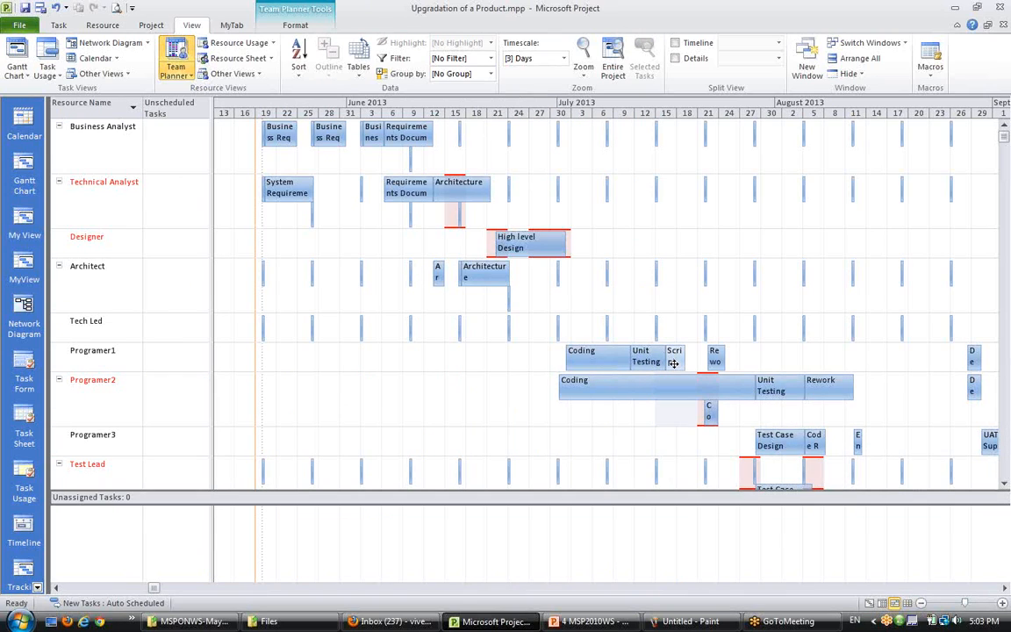
mouse_move(679, 363)
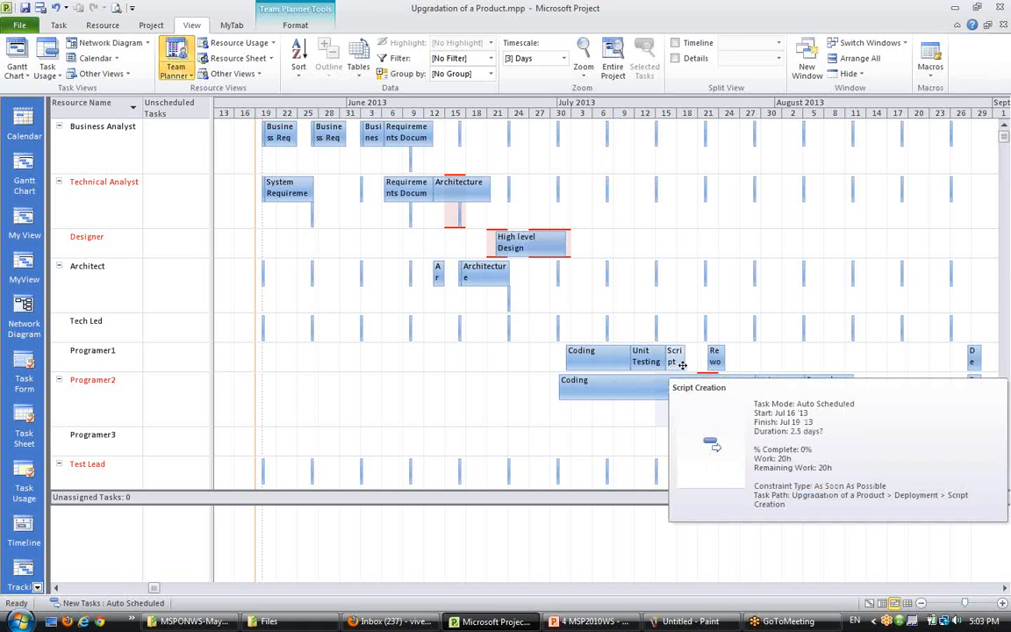
scroll(685, 375, down, 1)
scroll(685, 370, down, 1)
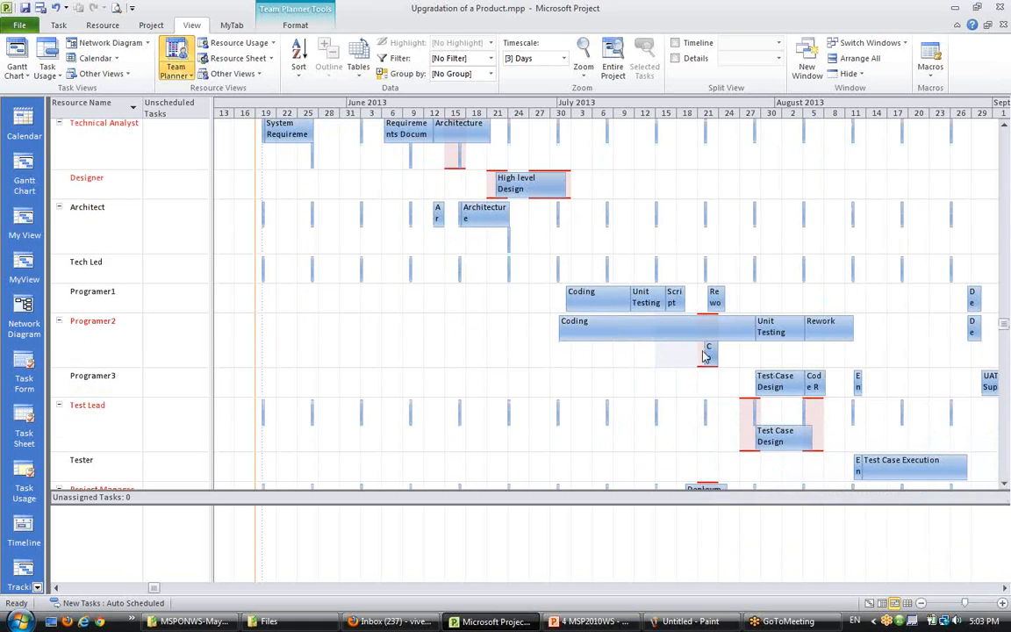
mouse_move(711, 351)
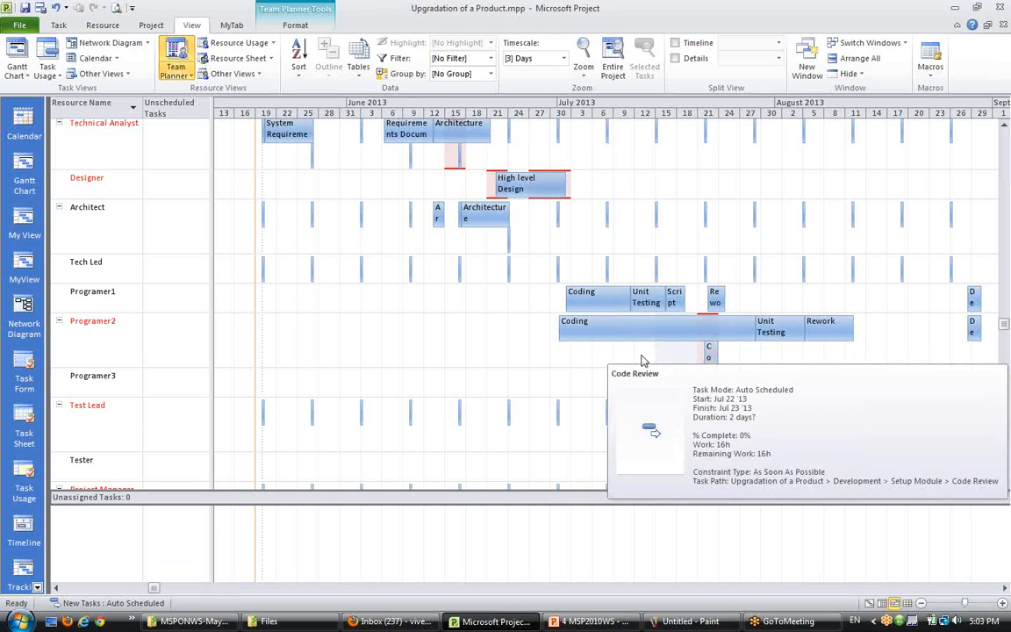
click(132, 334)
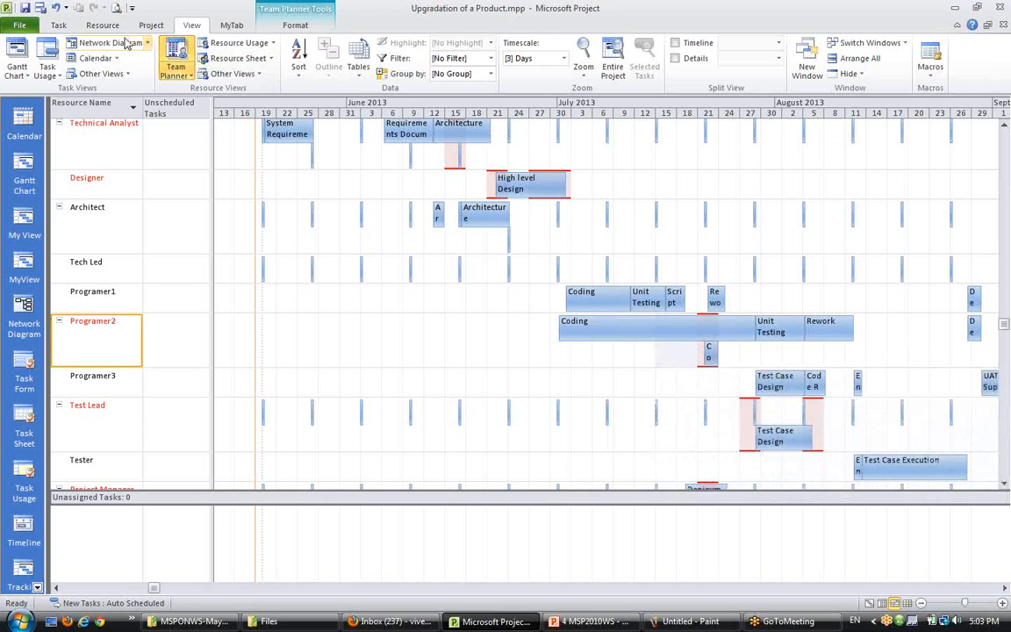
click(58, 26)
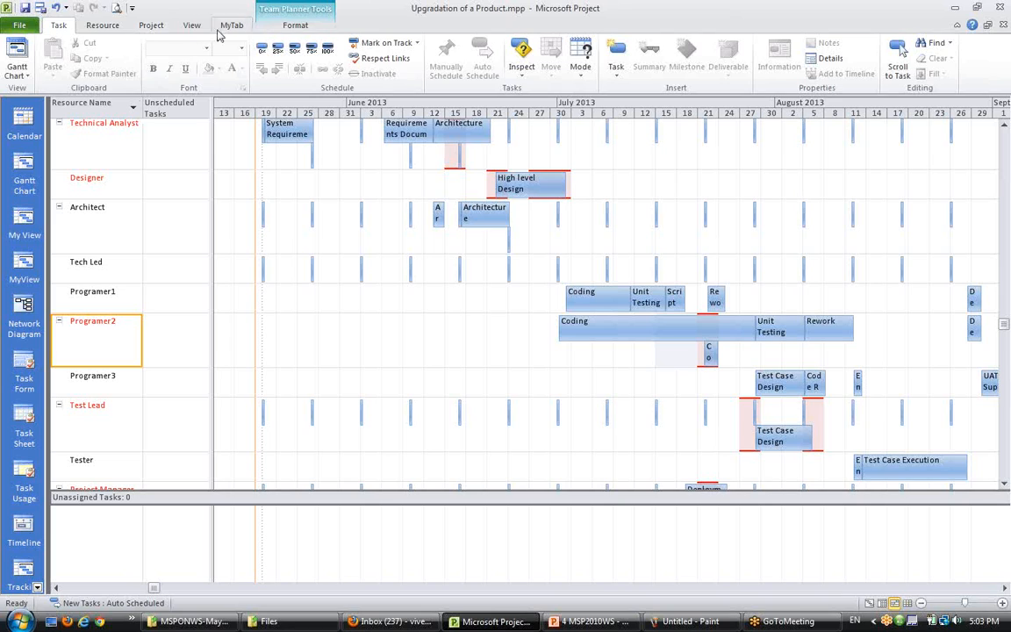
- Return to the Gantt Chart and widen the table pane so all slack columns show
click(869, 603)
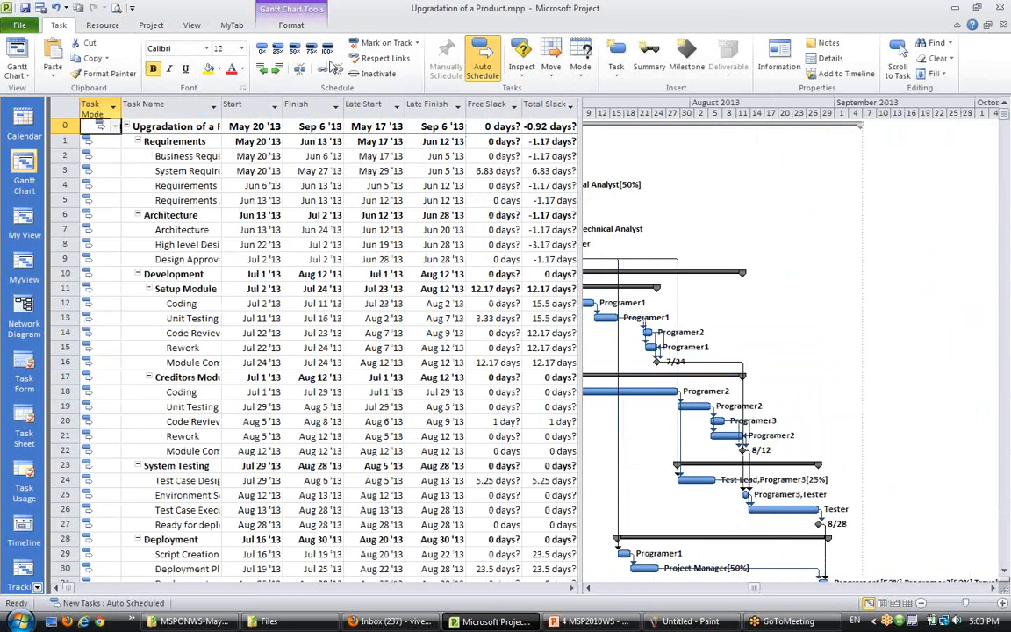
click(193, 26)
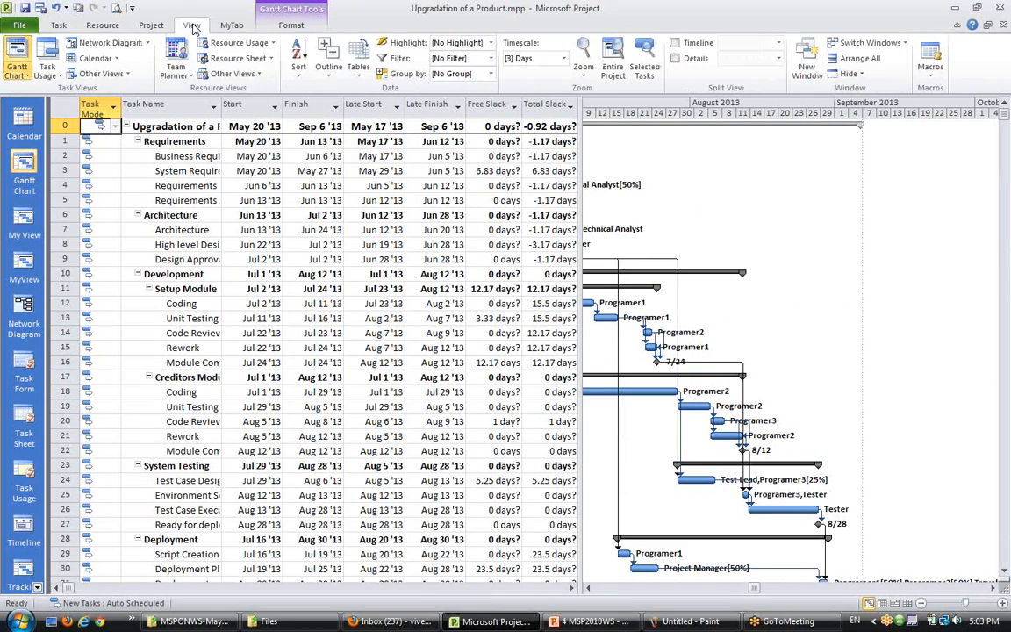
click(358, 70)
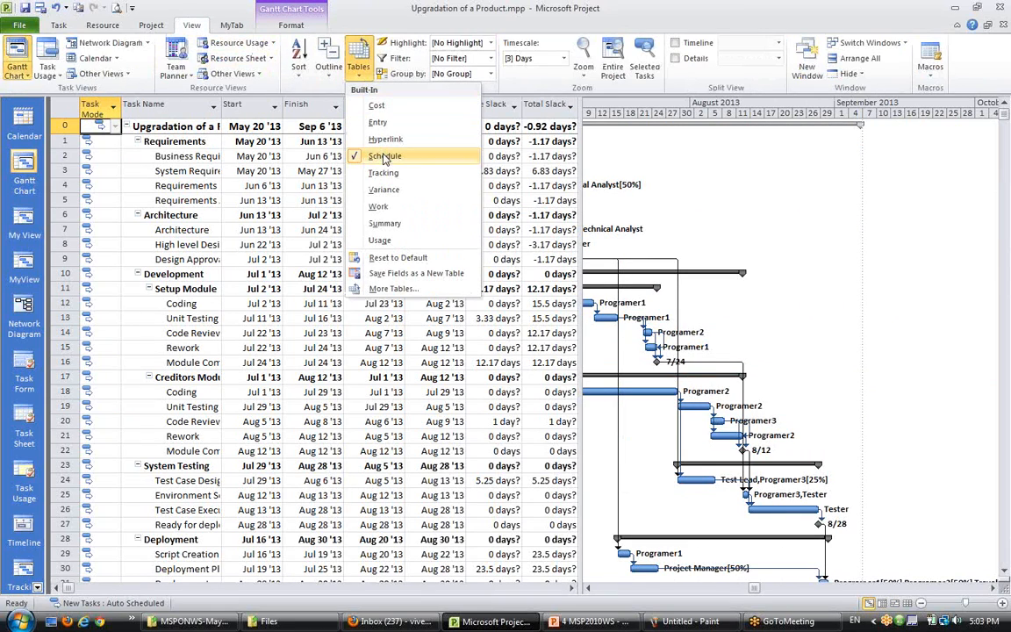
click(579, 178)
drag(579, 177, 598, 176)
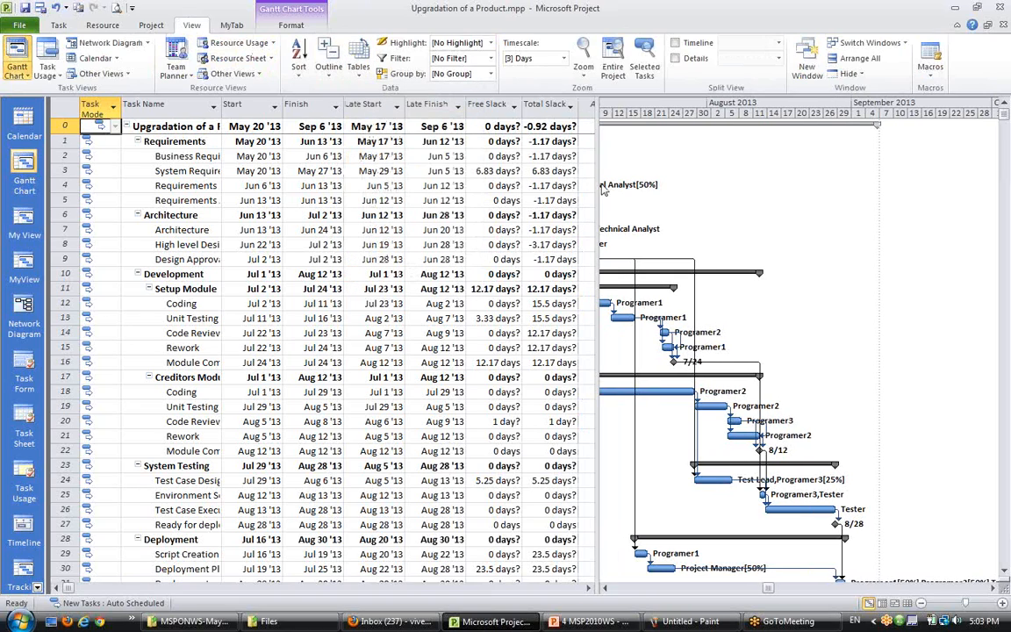
- Try to insert a Total Slack column before the Late Finish column
right_click(444, 109)
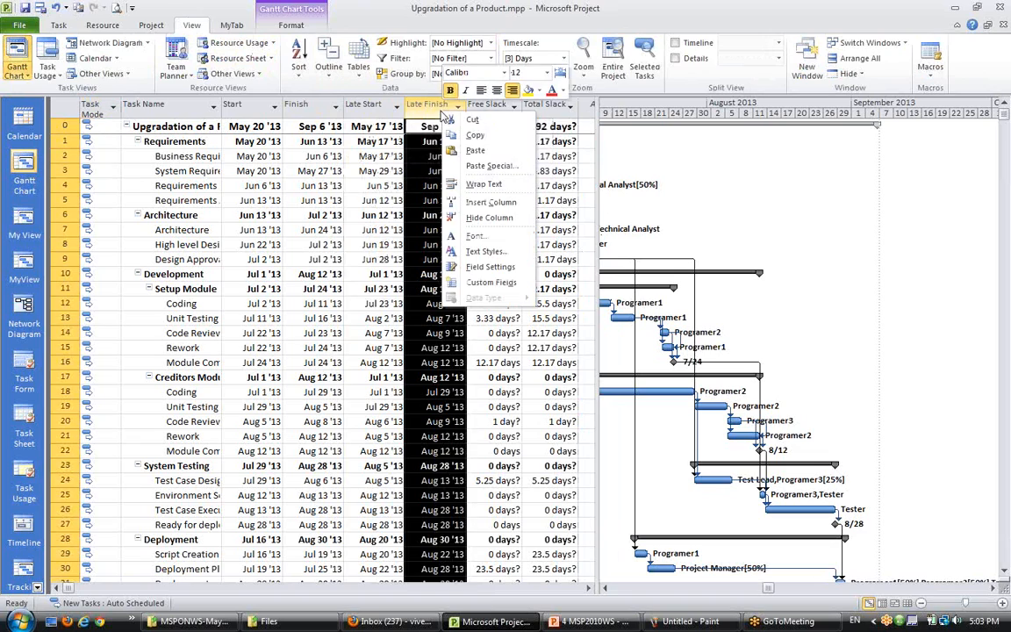
click(487, 201)
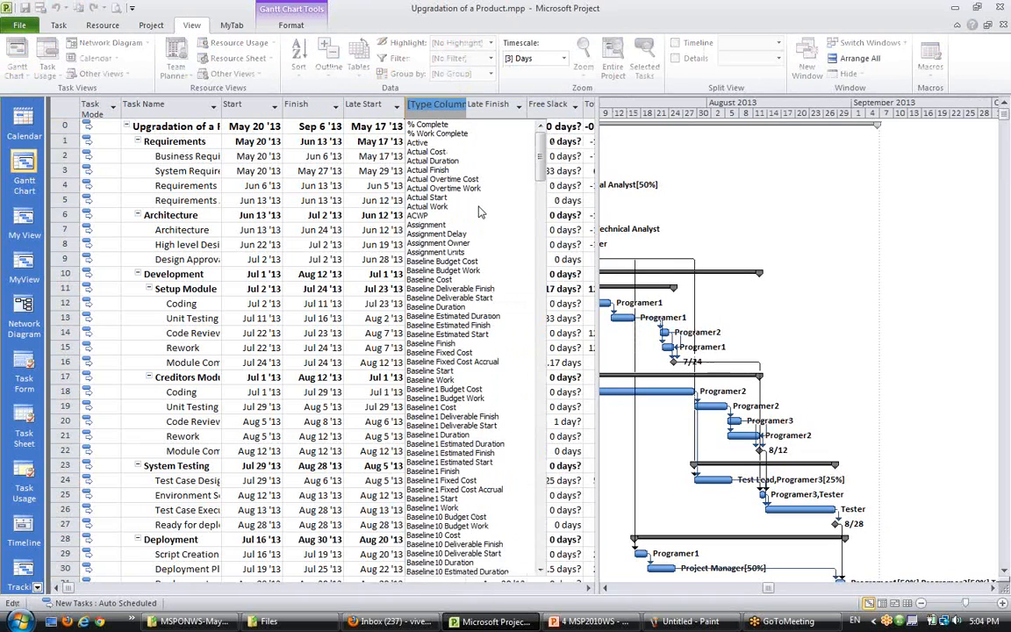
text(free )
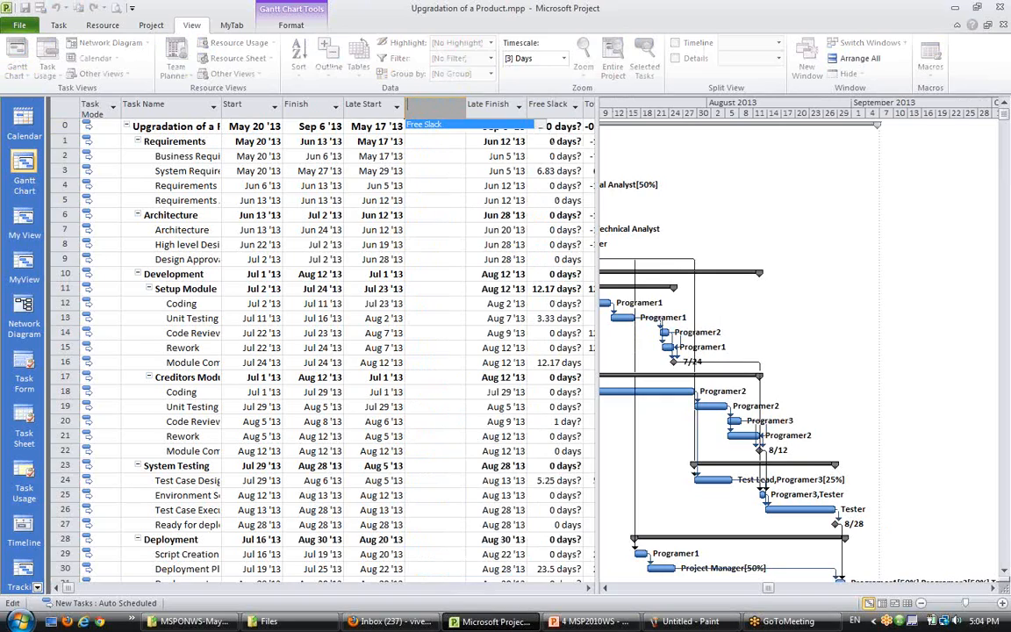
text(proj)
key(BackSpace)
text(total Slack)
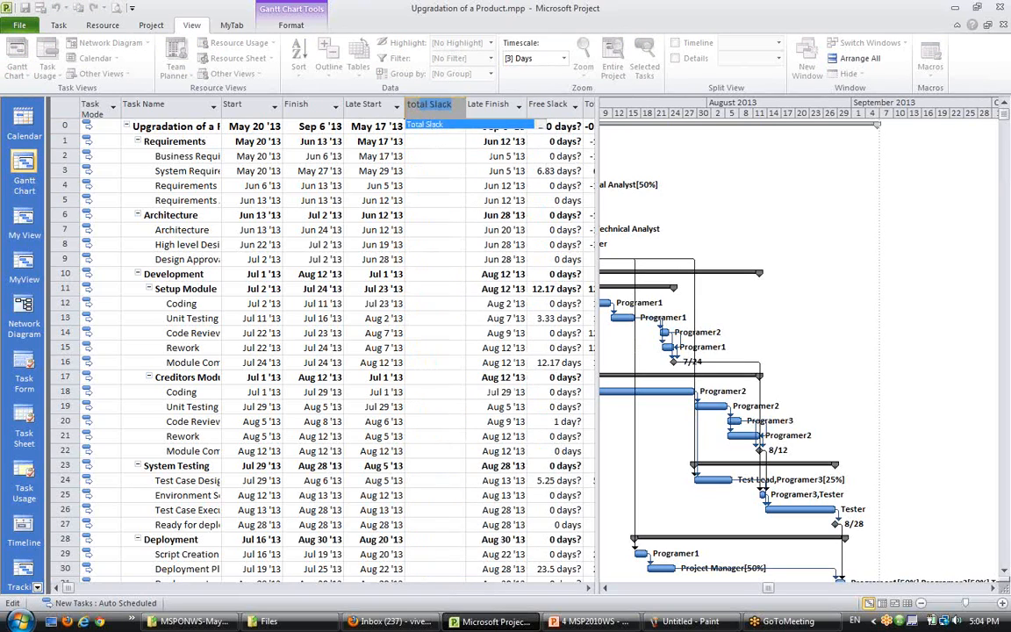
key(Return)
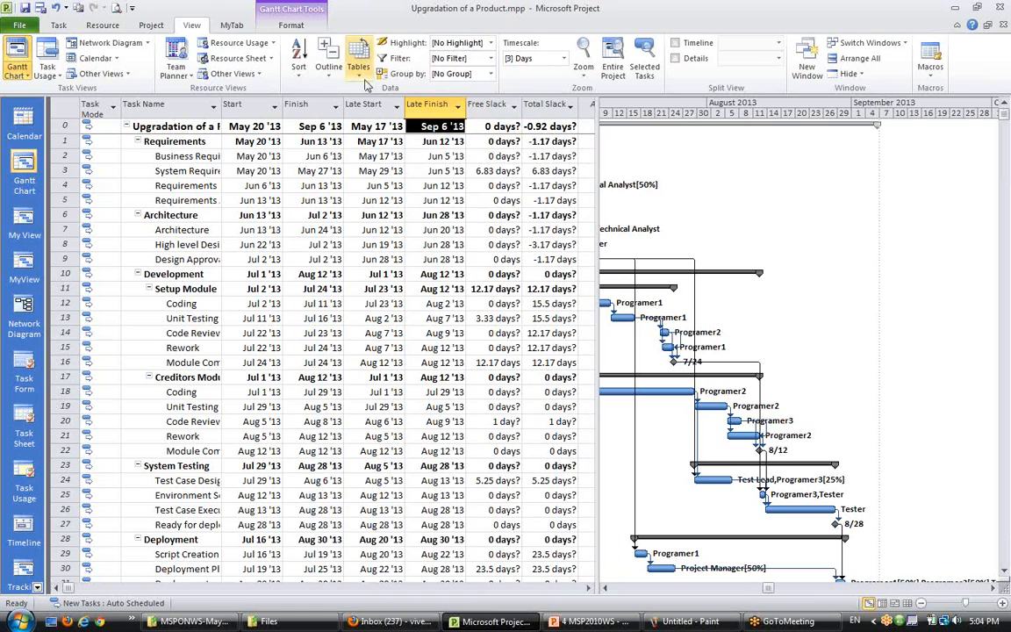
- Review the Free Slack and Total Slack values for all tasks in the Schedule table
click(360, 72)
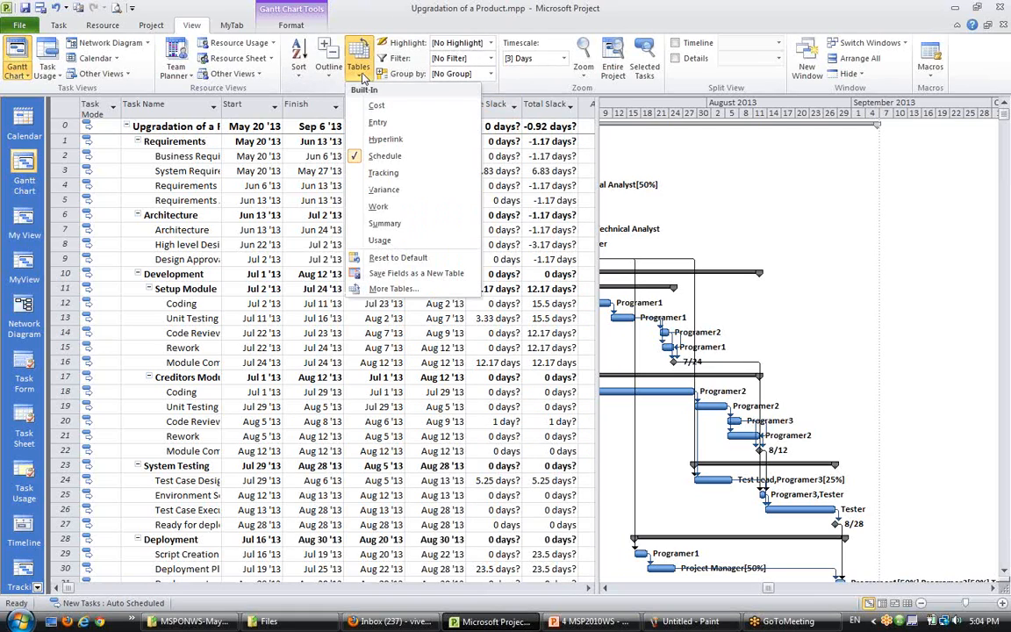
click(371, 23)
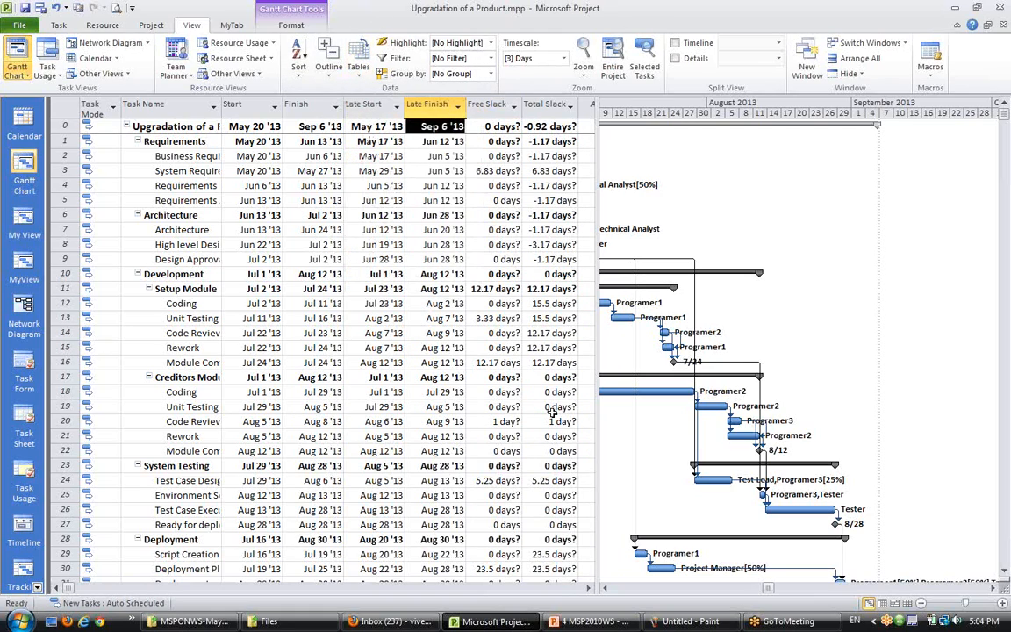
scroll(498, 372, down, 2)
scroll(551, 413, down, 3)
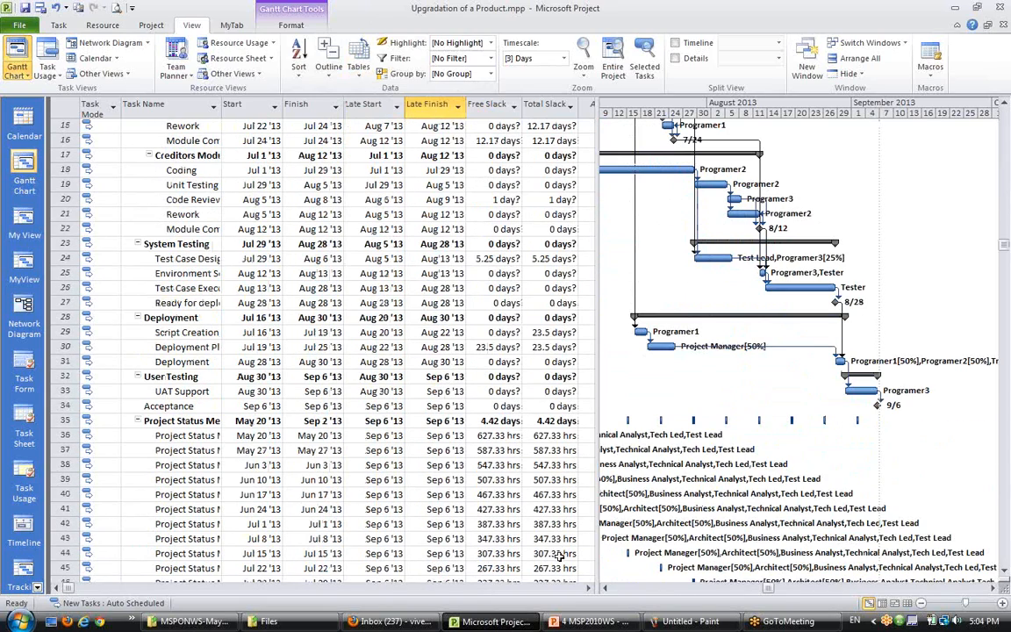
scroll(500, 500, up, 5)
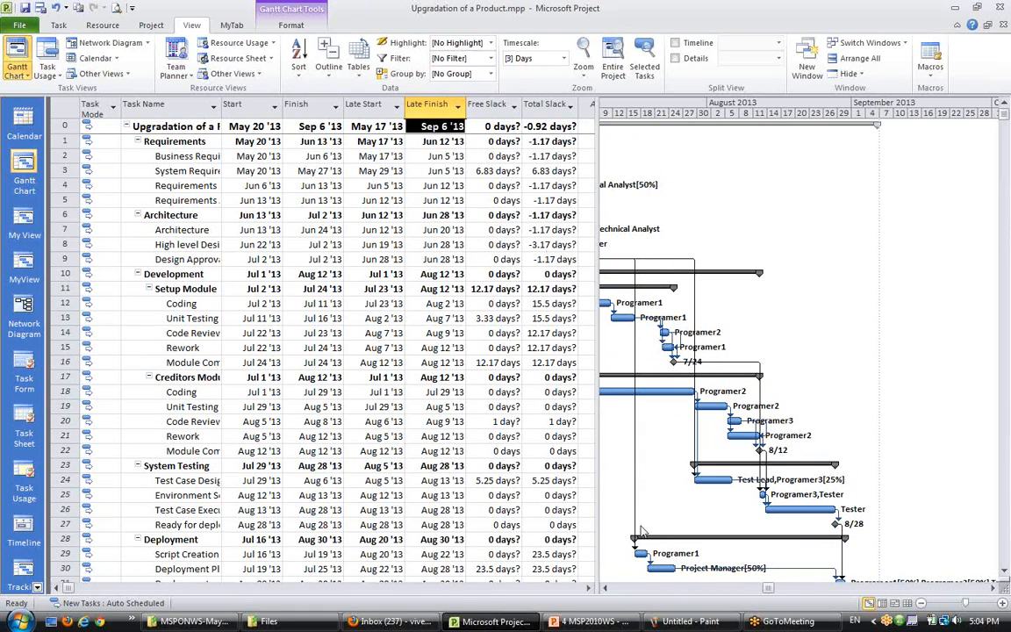
click(605, 589)
drag(604, 589, 604, 589)
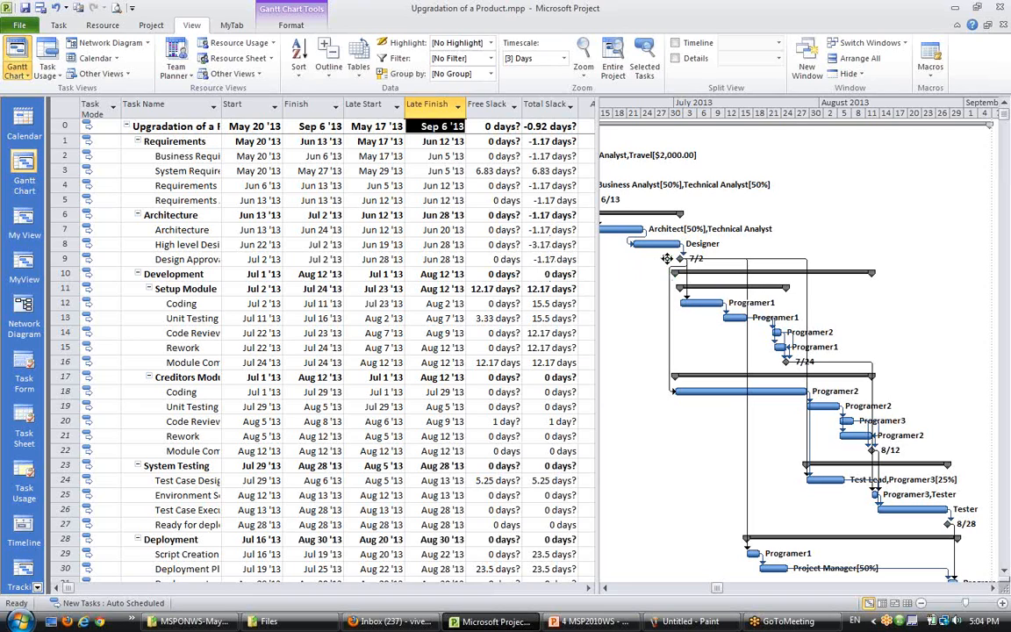
scroll(550, 391, down, 3)
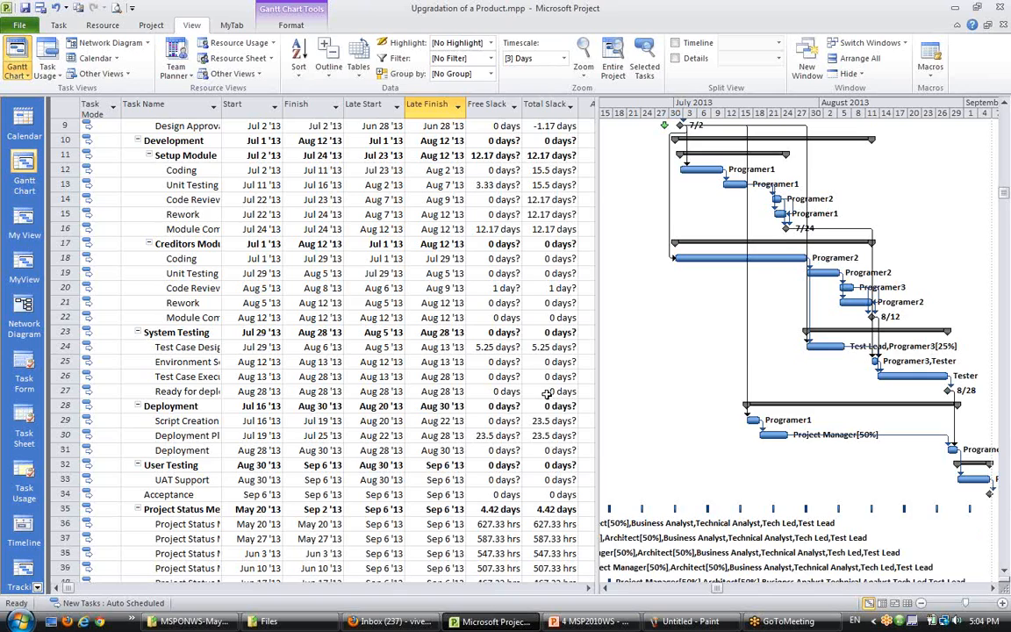
scroll(547, 394, down, 2)
scroll(546, 394, up, 1)
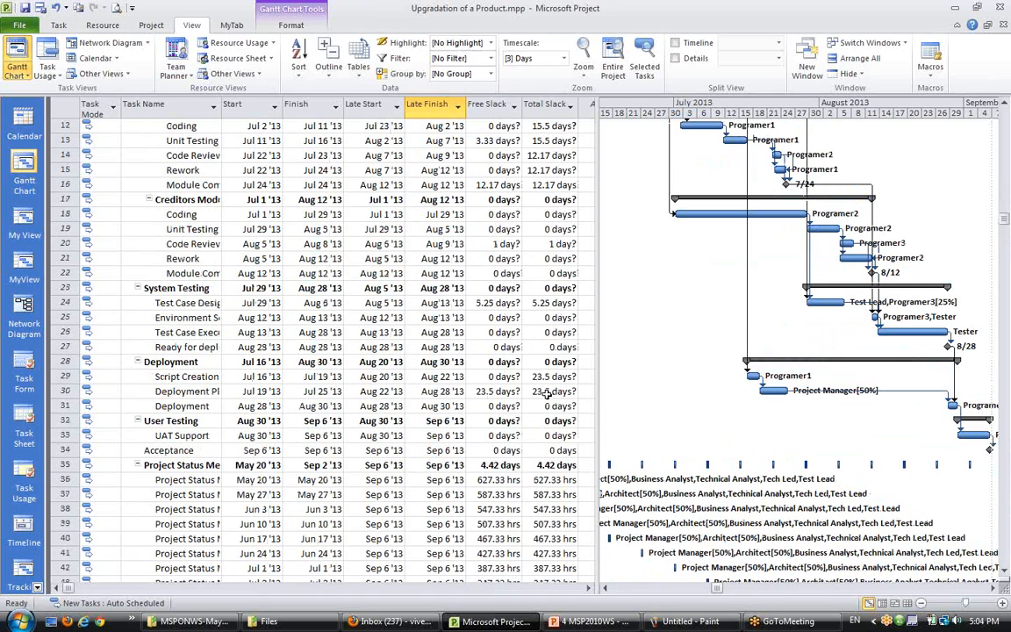
click(895, 604)
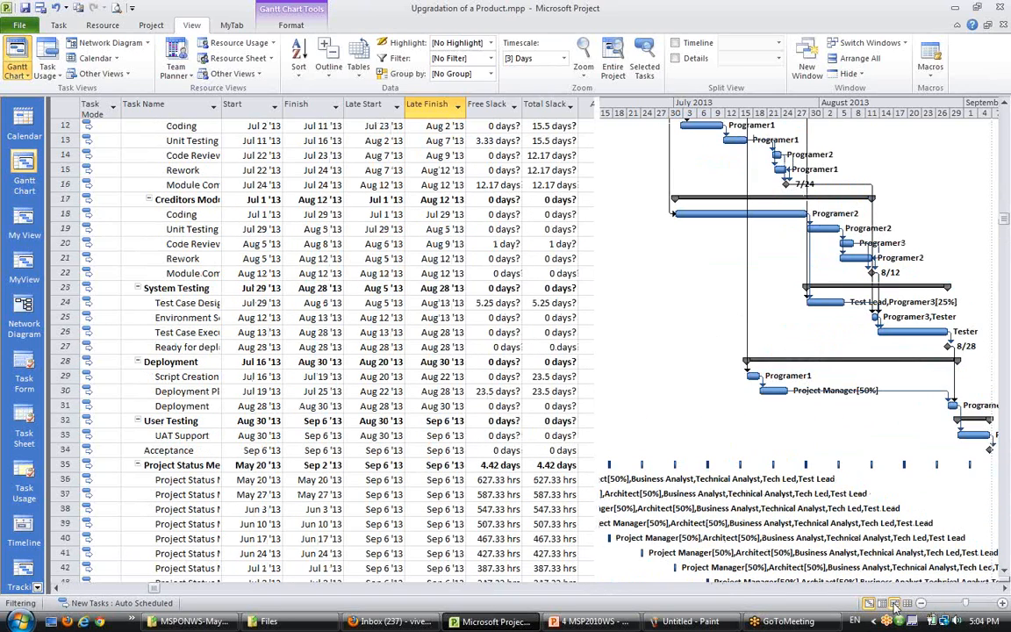
- Level the overallocated Programer2 resource in the Team Planner and undo the leveling
scroll(492, 421, down, 1)
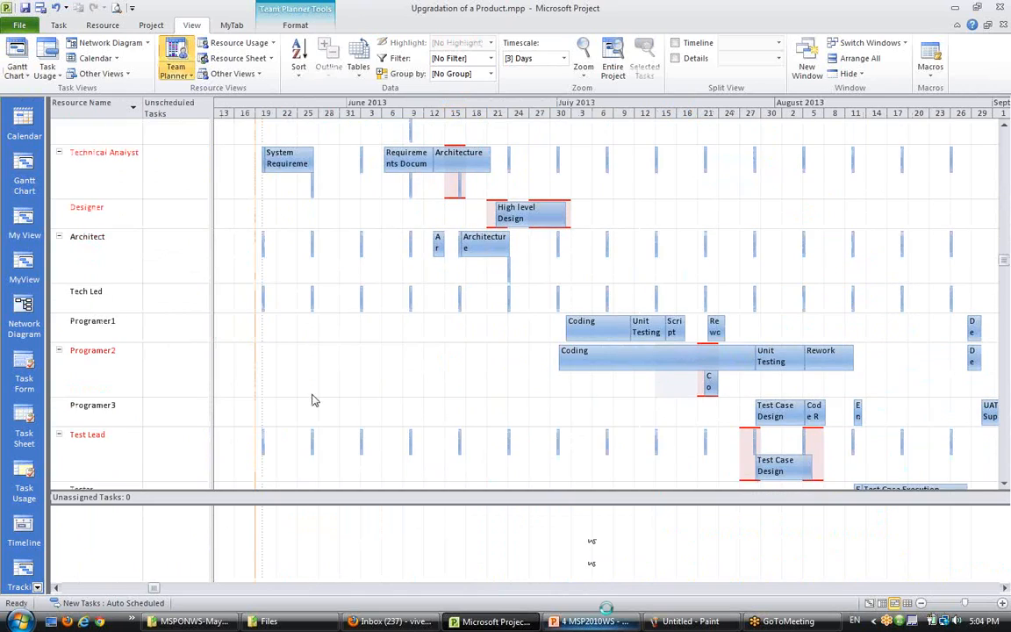
click(122, 377)
mouse_move(712, 376)
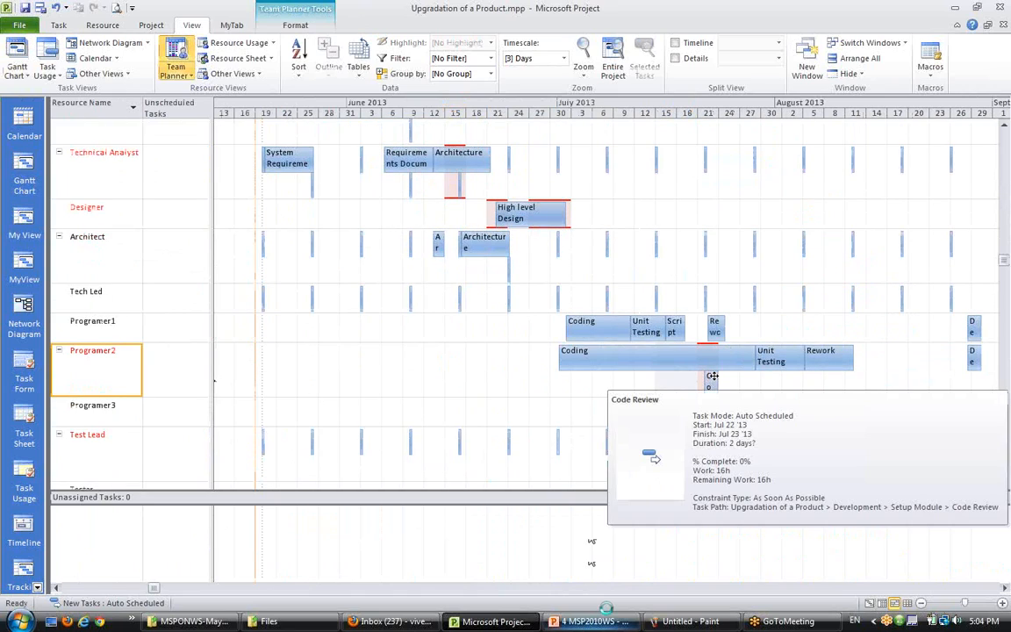
scroll(615, 369, down, 1)
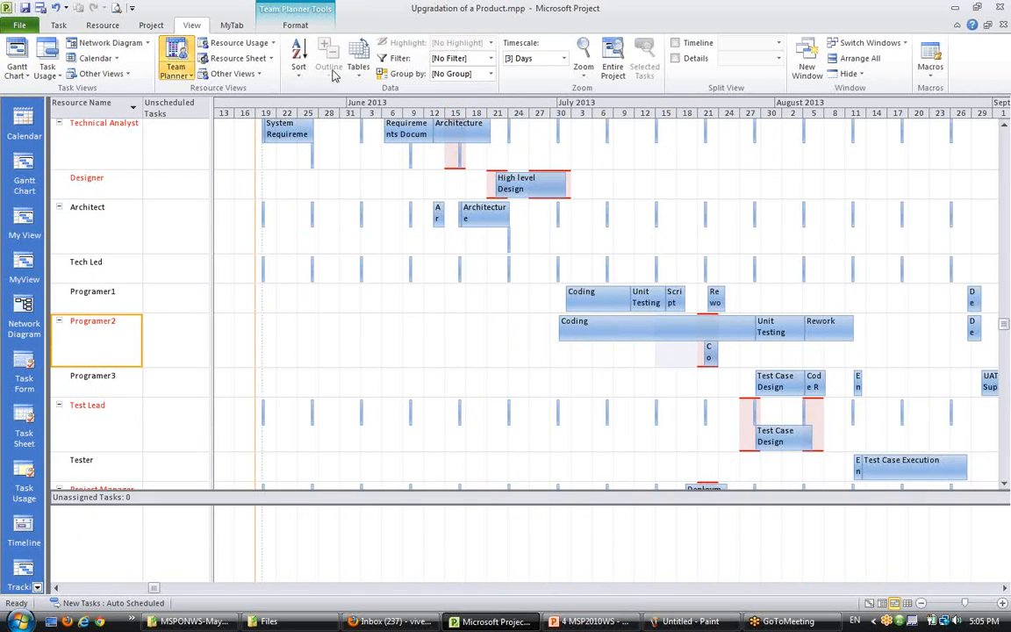
click(110, 25)
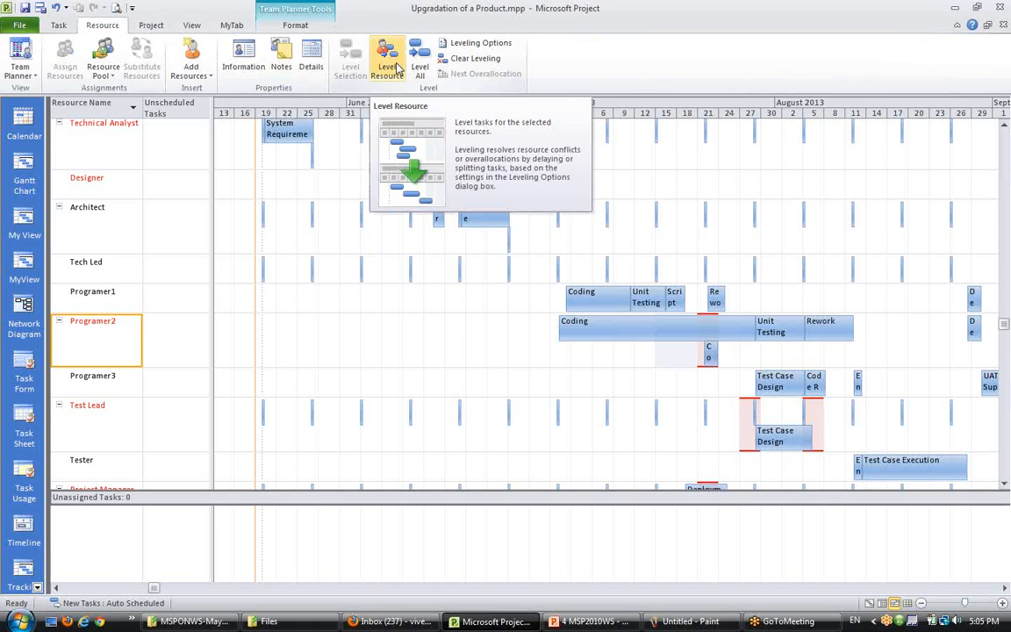
click(395, 69)
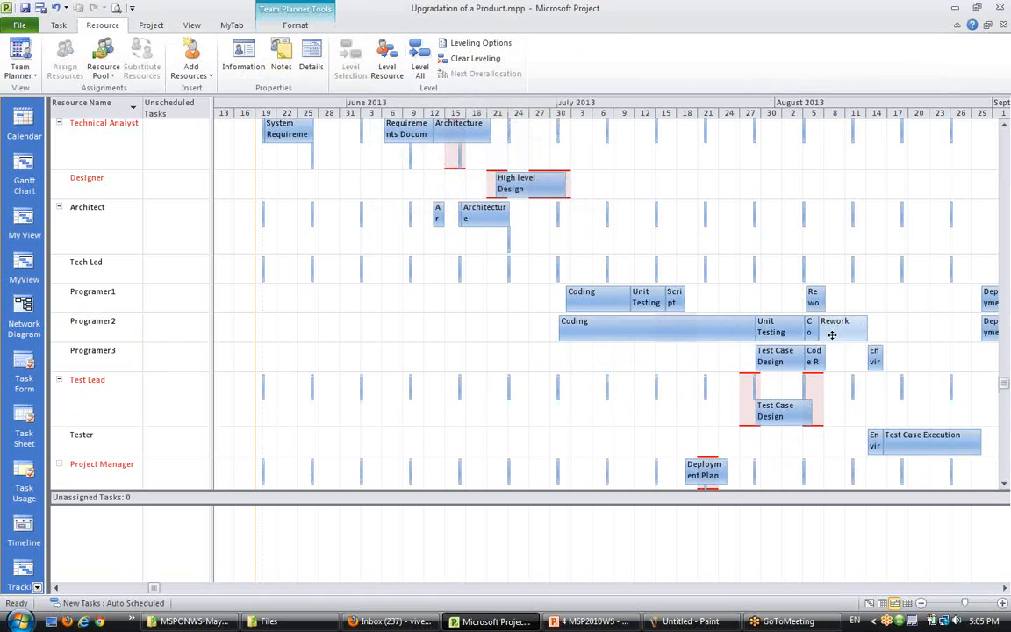
mouse_move(859, 331)
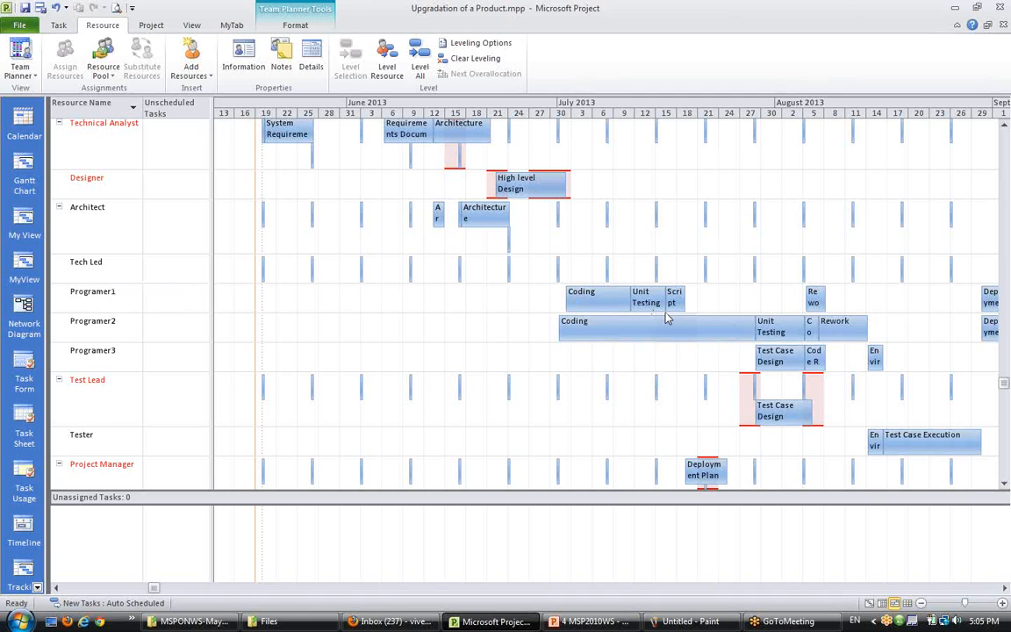
key(ctrl+z)
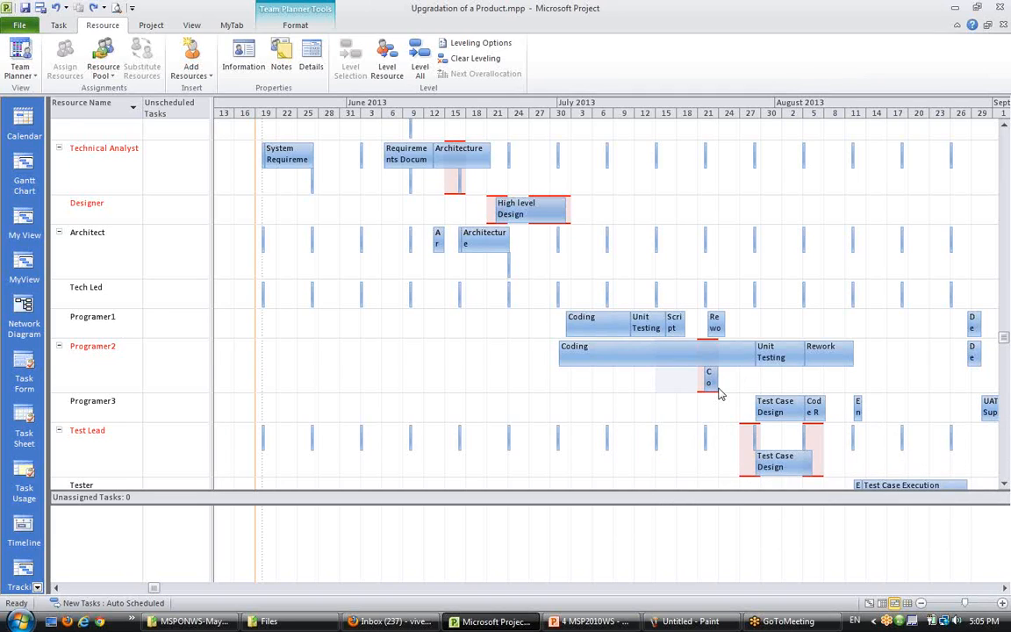
- Inspect the Code Review task overlapping Coding in Programer2's row and its task shortcut options
scroll(717, 394, down, 1)
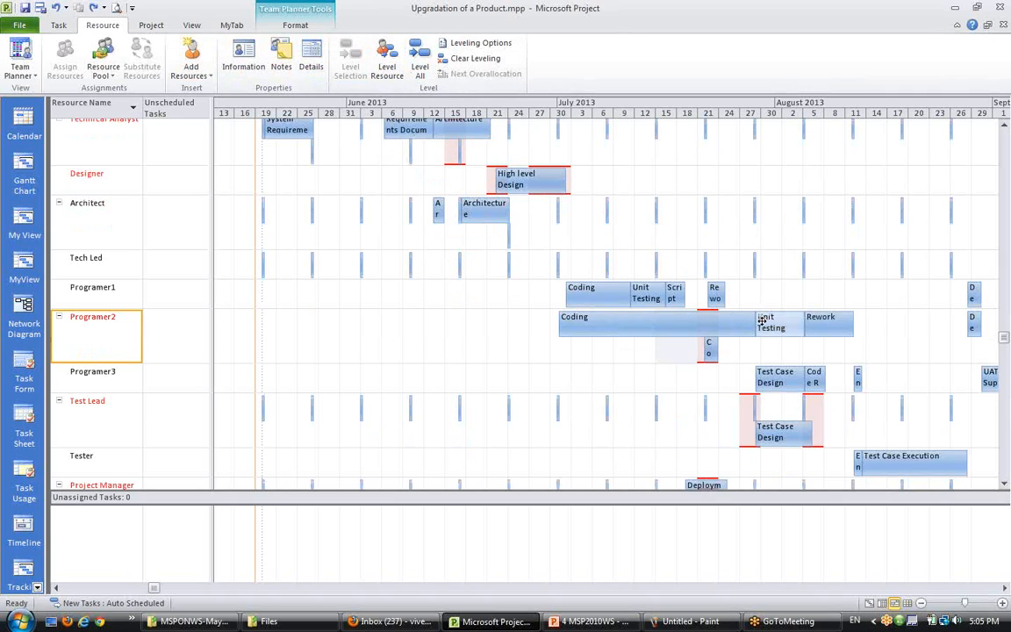
scroll(580, 300, down, 1)
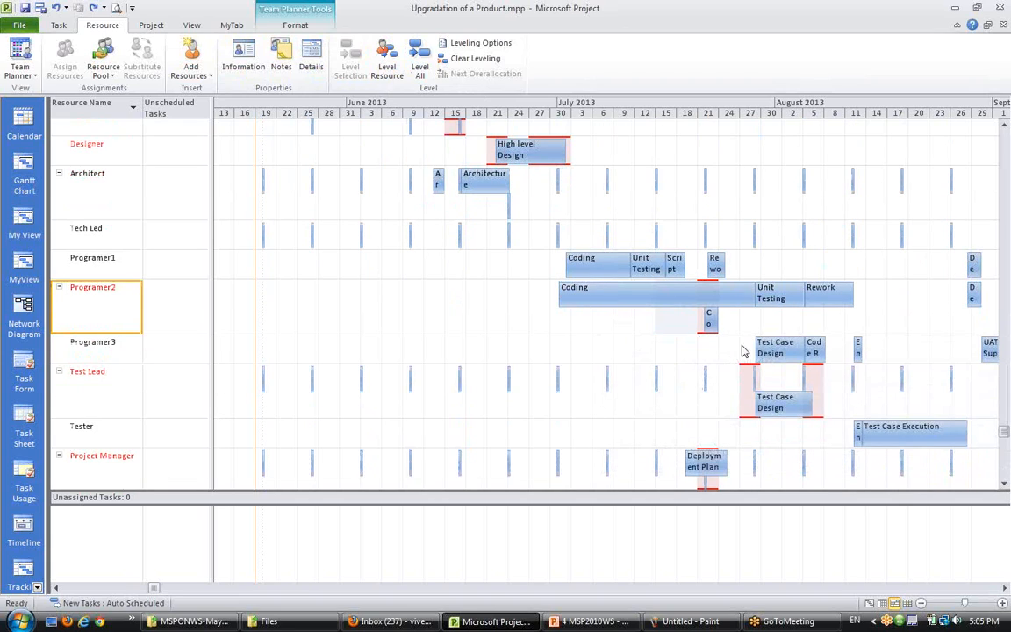
mouse_move(713, 321)
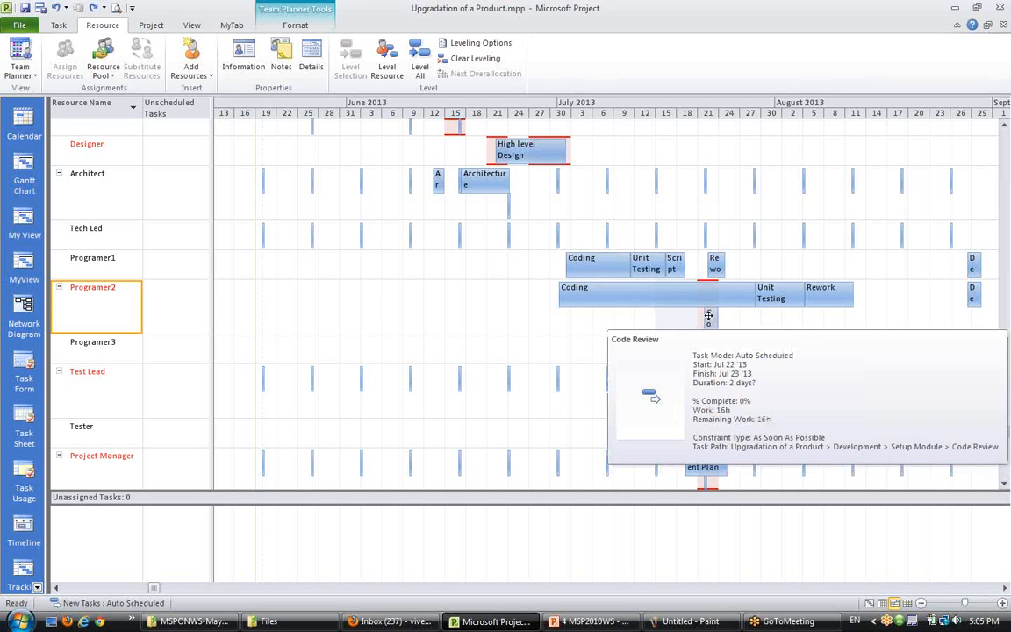
click(709, 316)
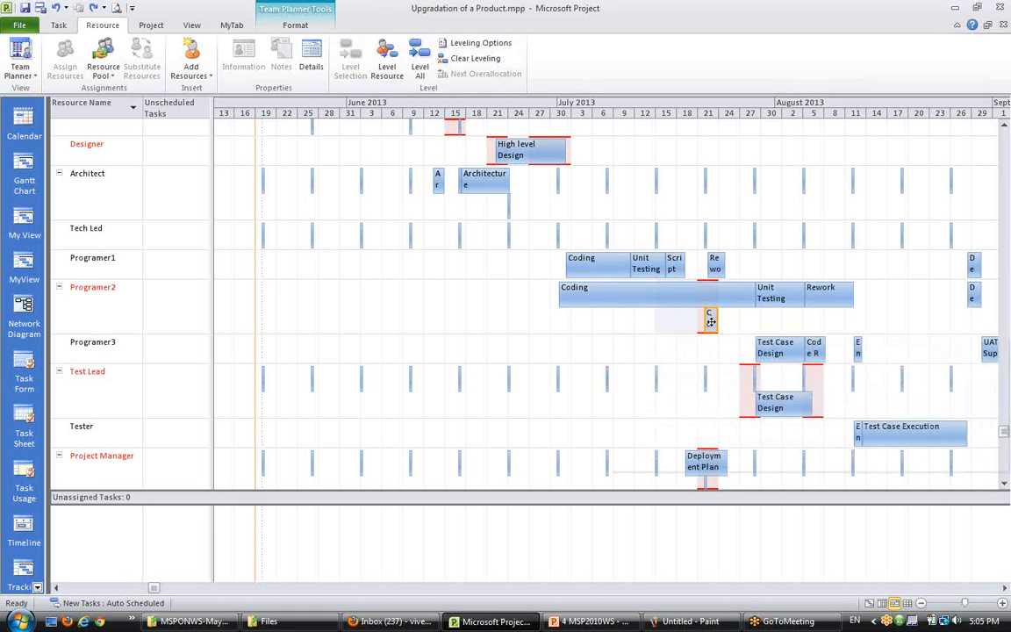
mouse_move(711, 321)
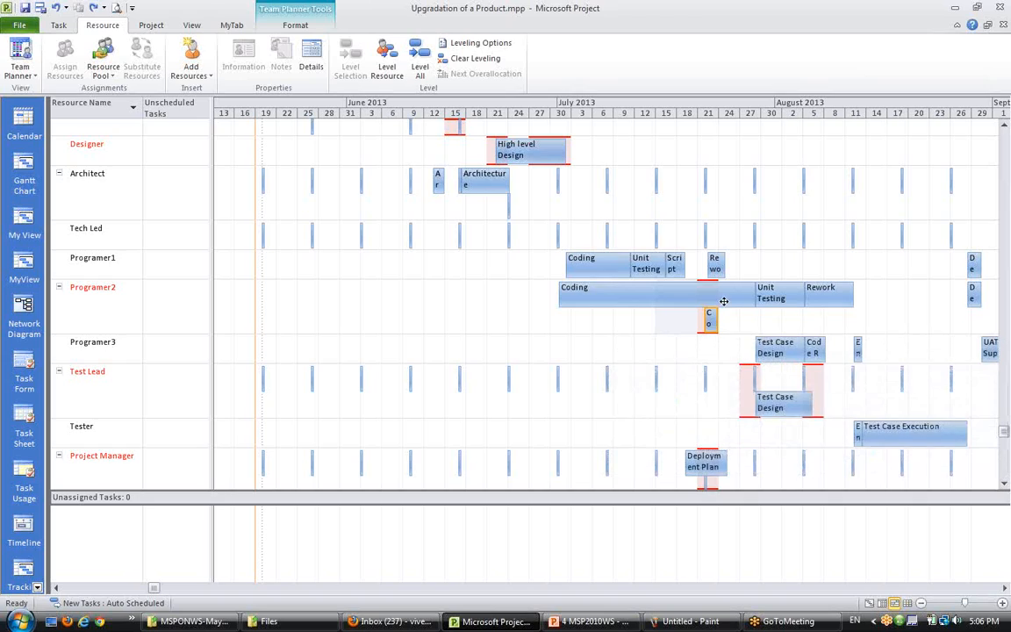
mouse_move(708, 301)
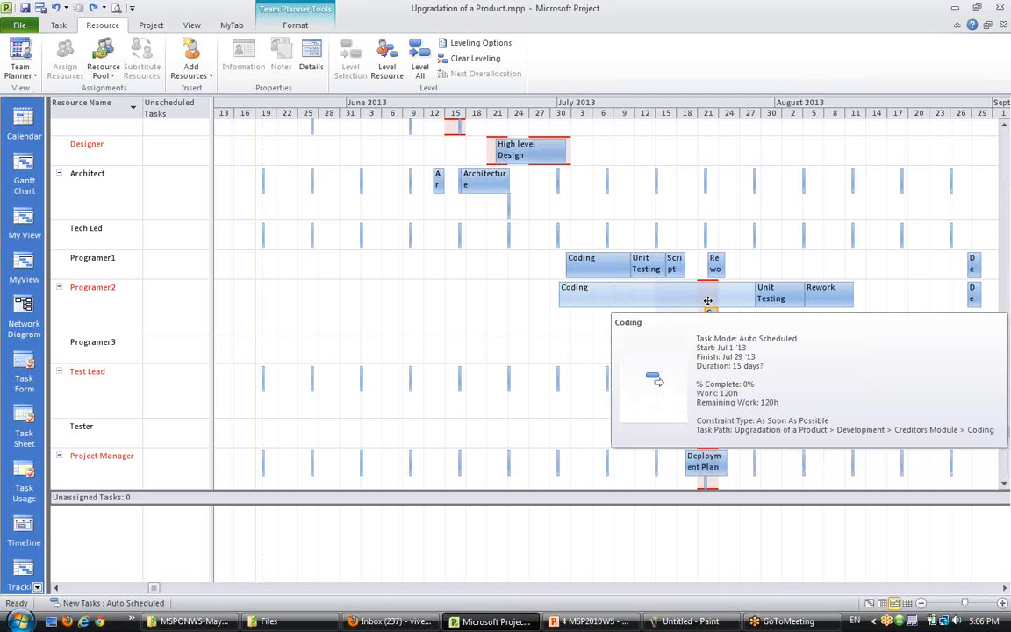
right_click(711, 321)
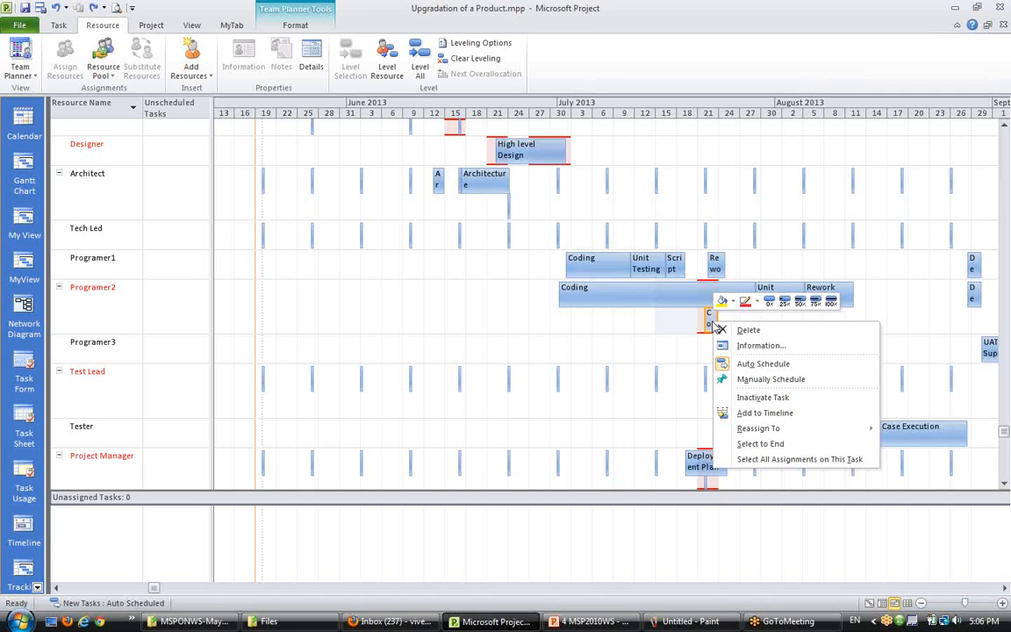
click(671, 335)
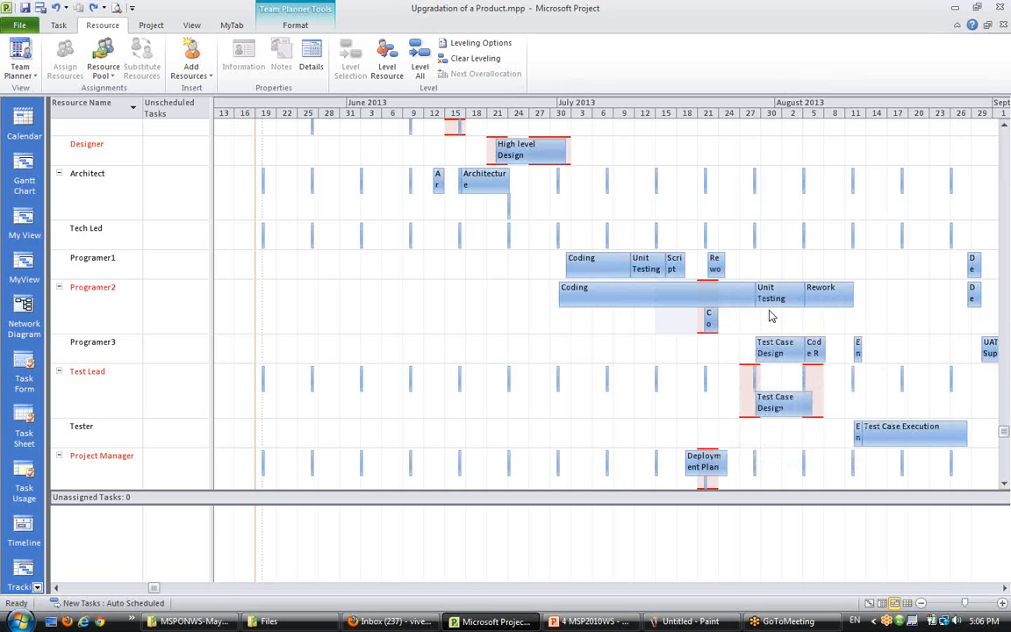
- Level Programer2 again and reassign Code Review to Programer3, undoing both changes
click(110, 286)
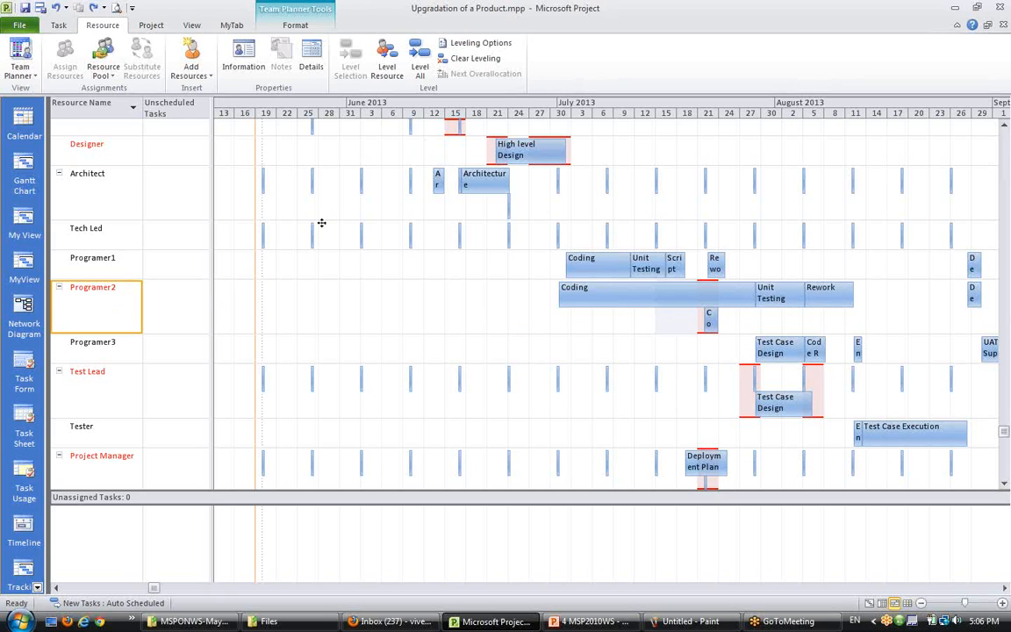
click(387, 68)
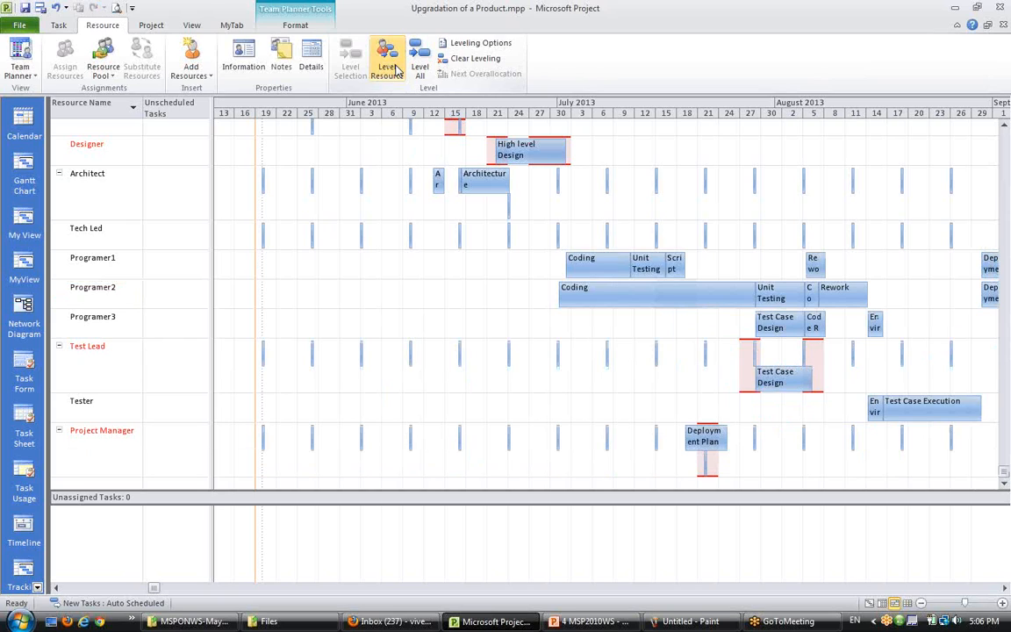
key(ctrl+z)
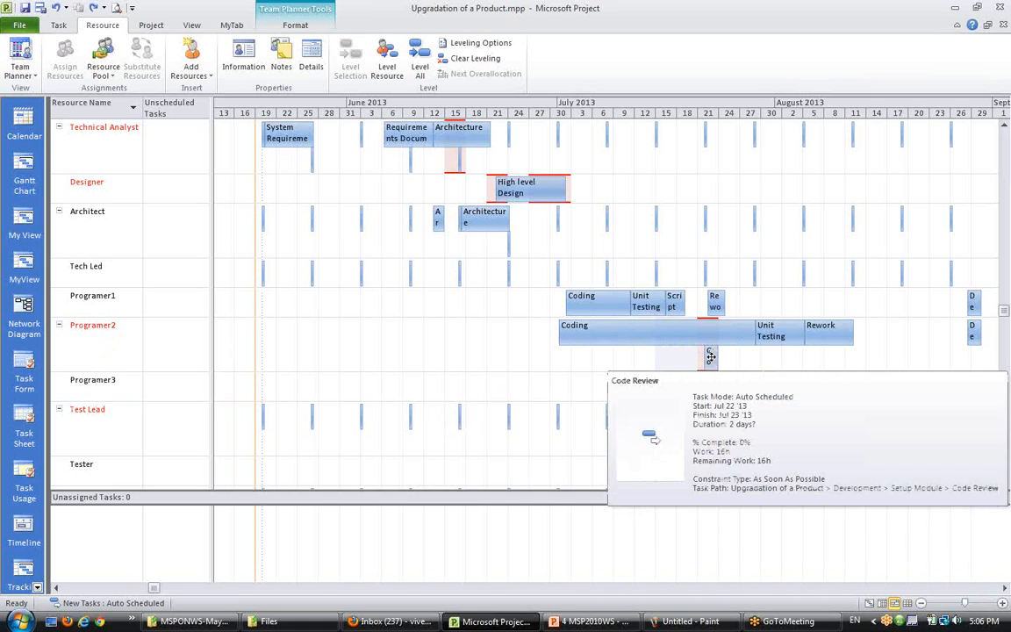
drag(711, 358, 713, 402)
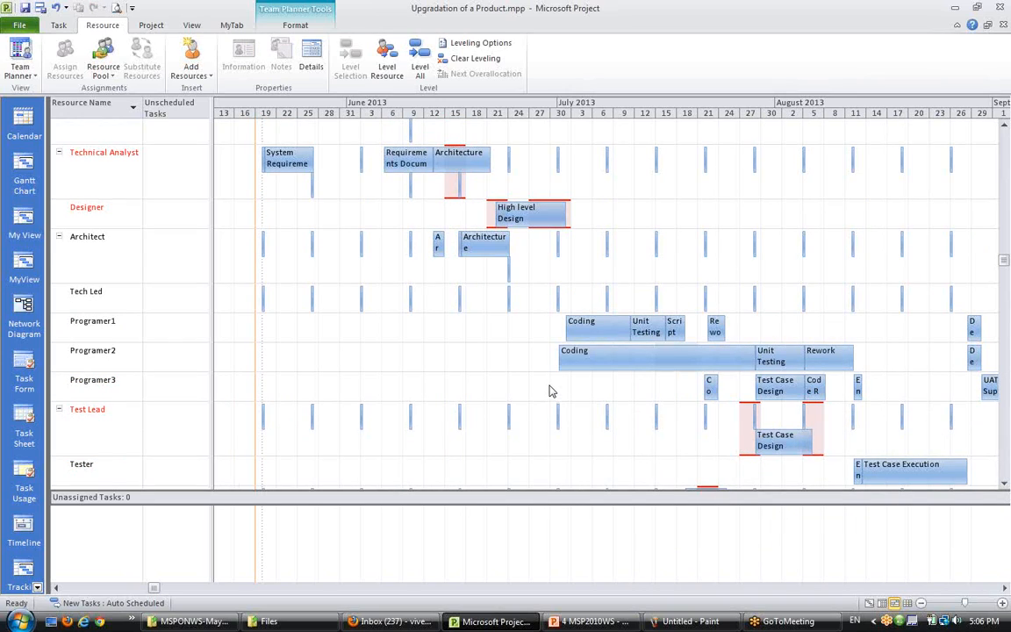
key(ctrl+z)
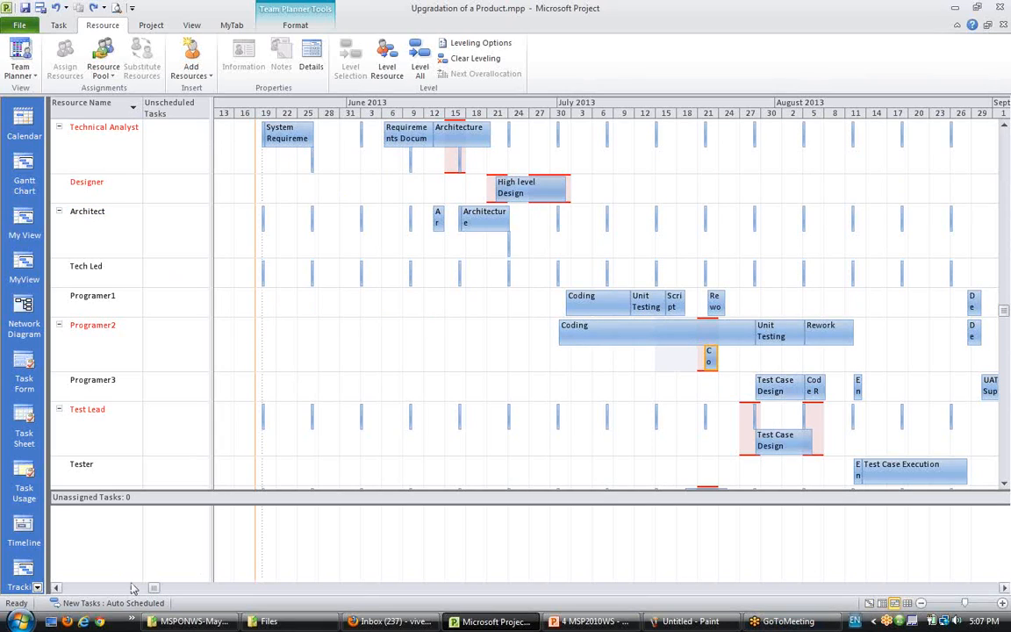
- Switch to the Resource Usage view and select the overallocated Programer2 resource
click(36, 587)
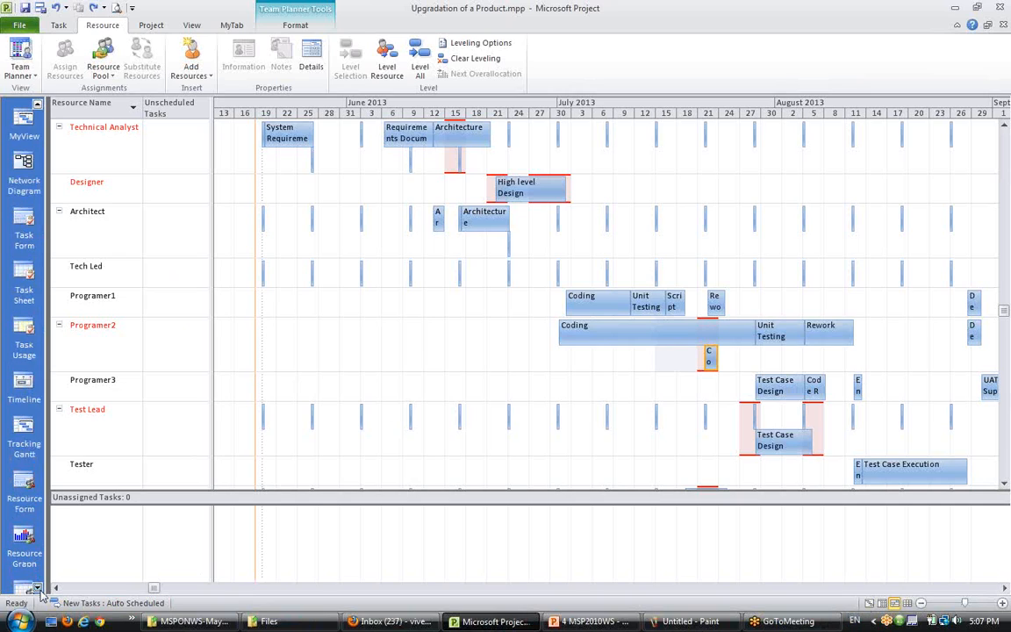
click(37, 587)
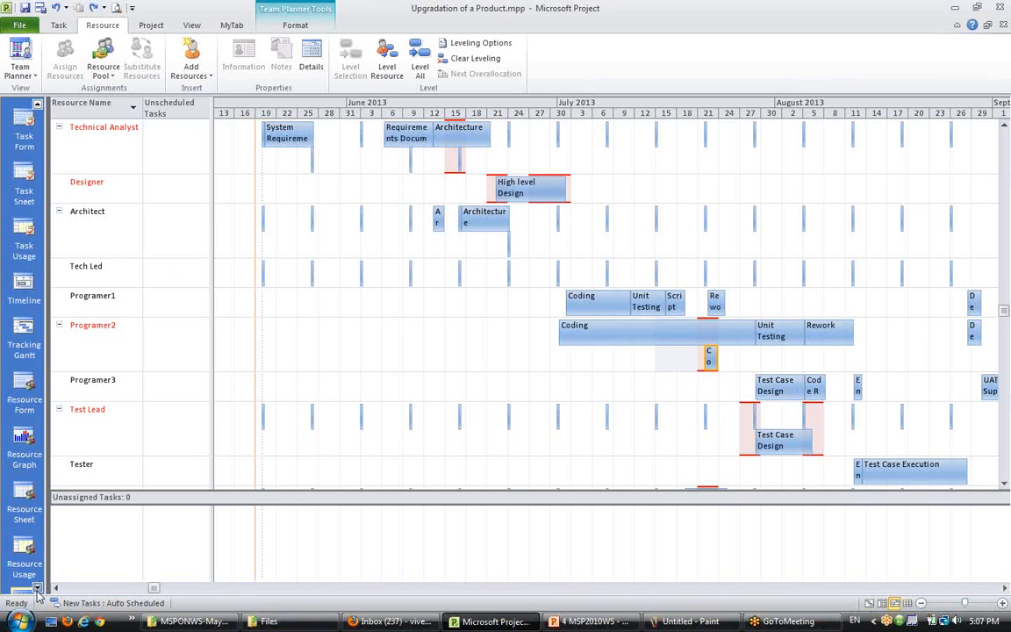
click(25, 500)
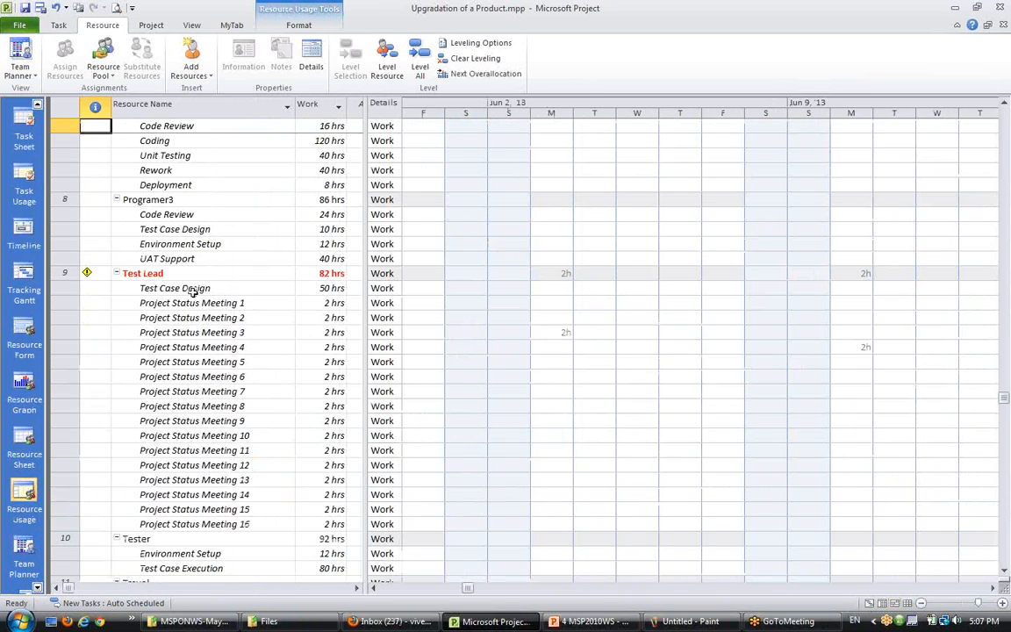
scroll(192, 421, down, 6)
scroll(191, 420, up, 5)
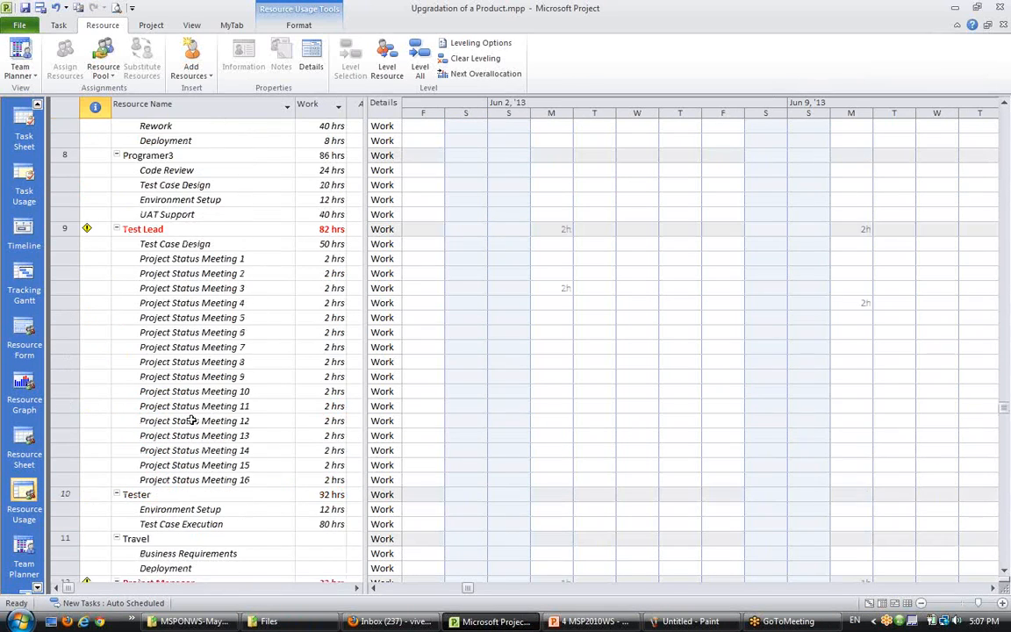
scroll(191, 421, down, 3)
scroll(191, 421, down, 7)
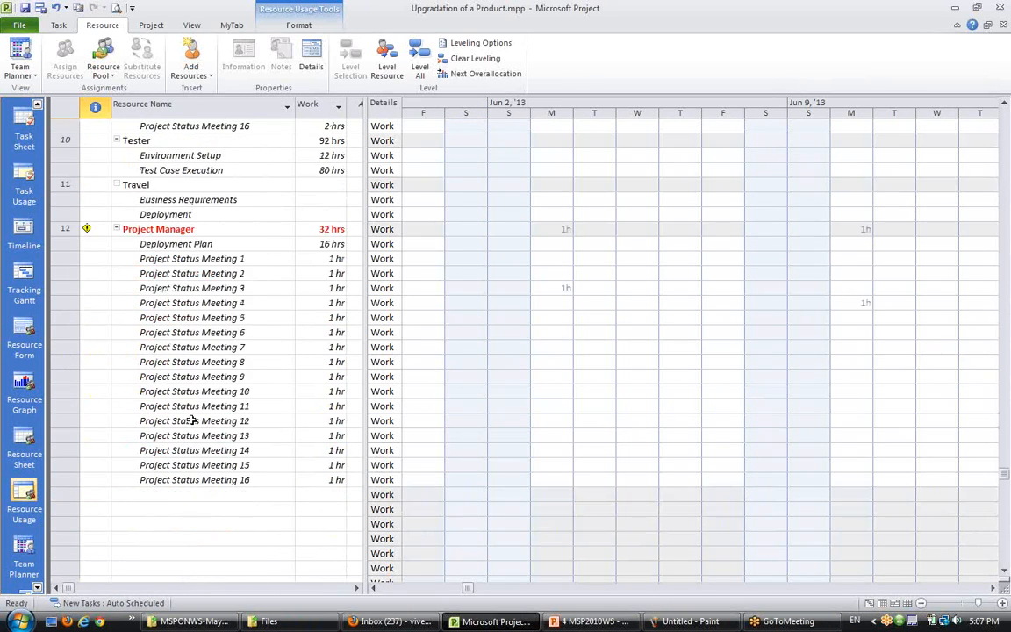
scroll(191, 420, up, 13)
scroll(191, 420, up, 2)
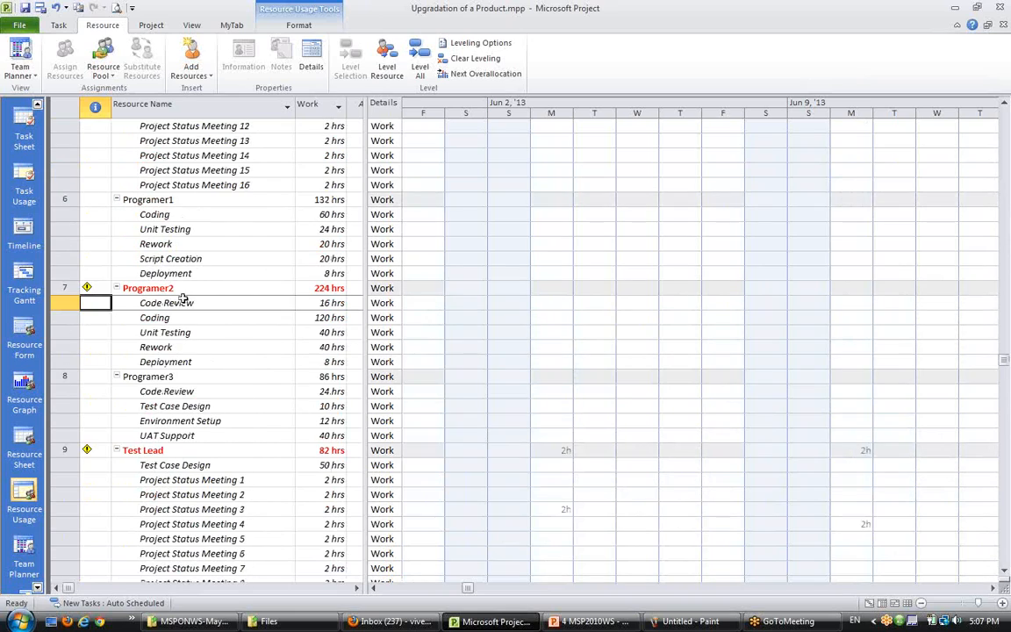
click(195, 288)
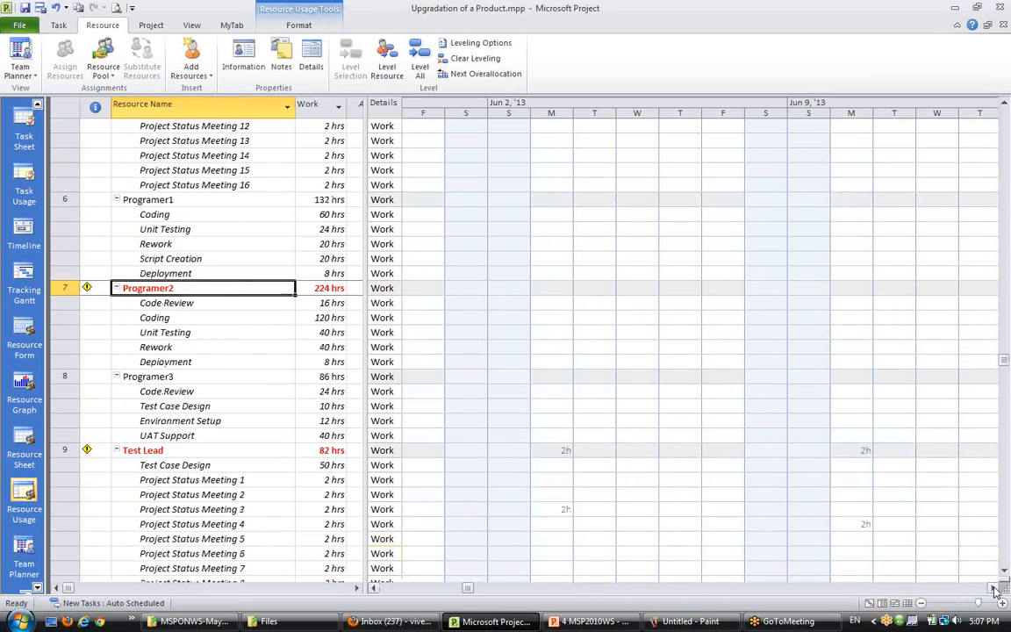
- Examine Programer2's daily work hours for Code Review and Coding around the week of Jul 21, 2013
click(948, 590)
click(948, 589)
click(948, 590)
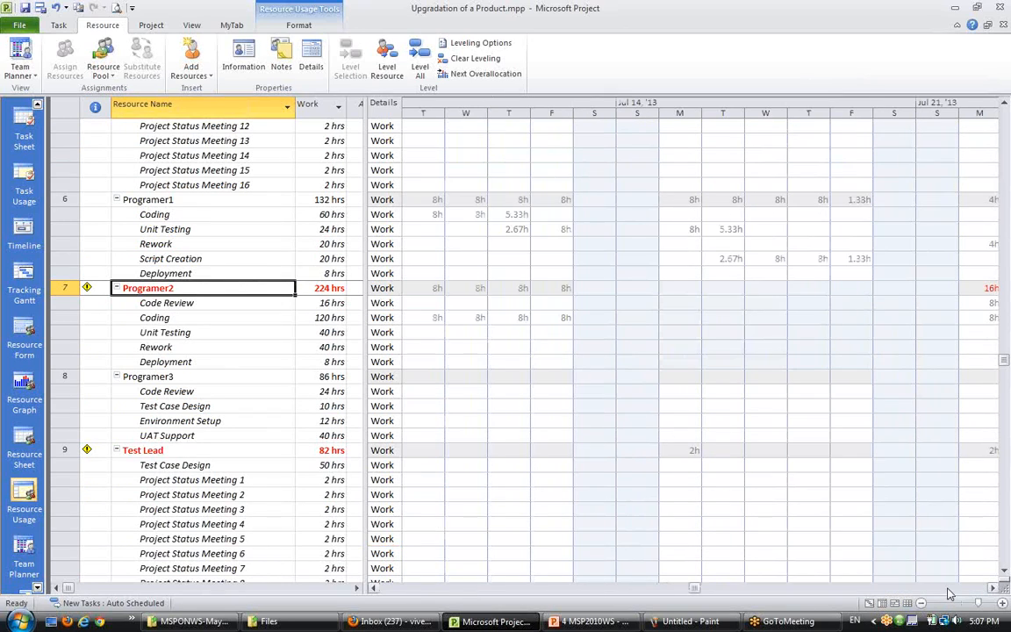
click(947, 590)
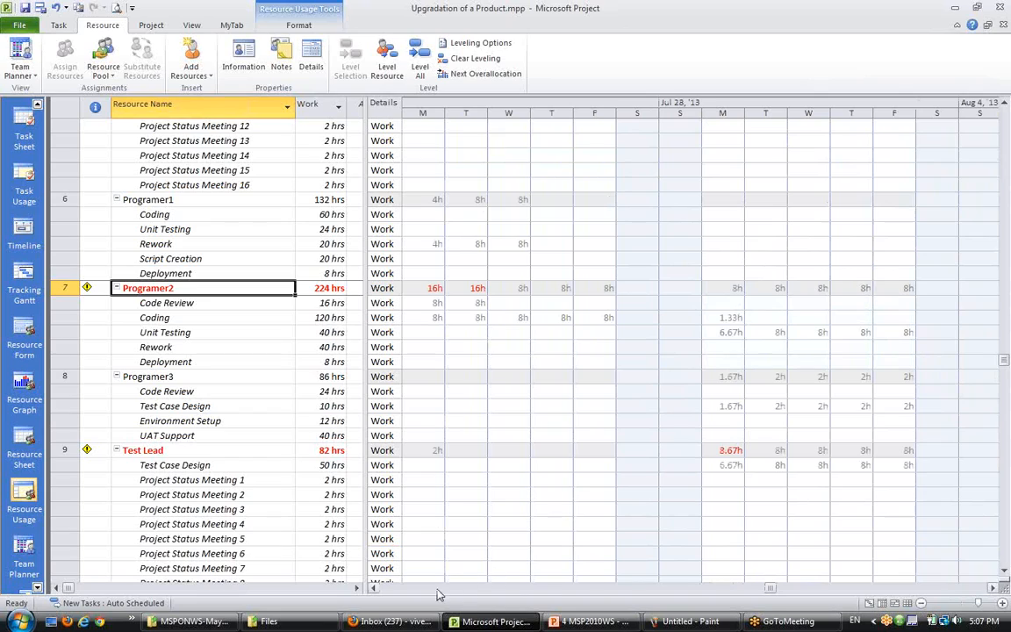
click(371, 588)
click(371, 588)
click(372, 587)
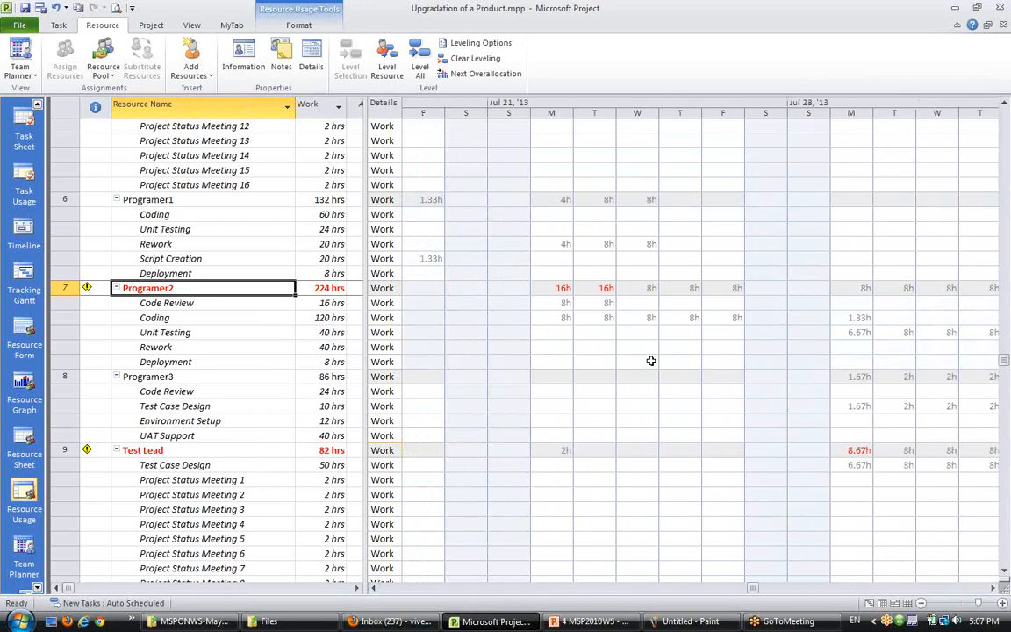
click(603, 390)
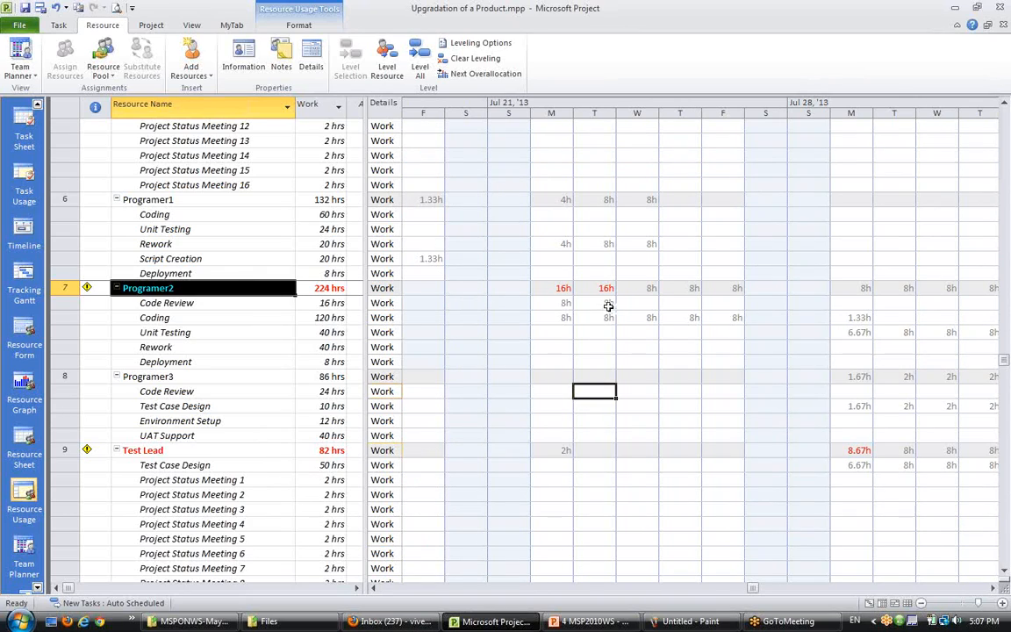
click(609, 304)
click(556, 320)
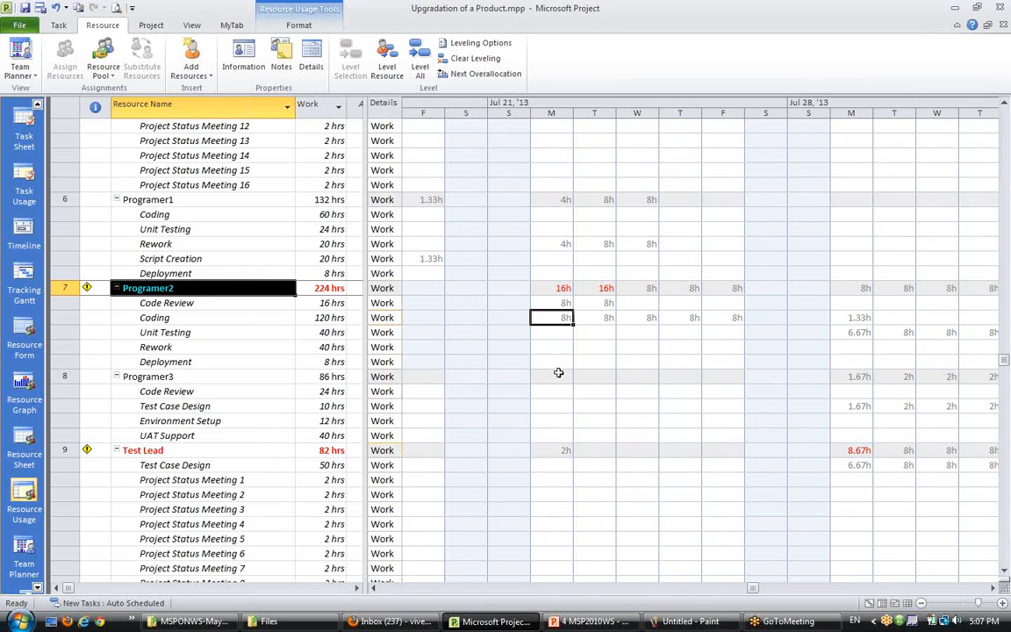
click(372, 588)
click(371, 588)
click(371, 588)
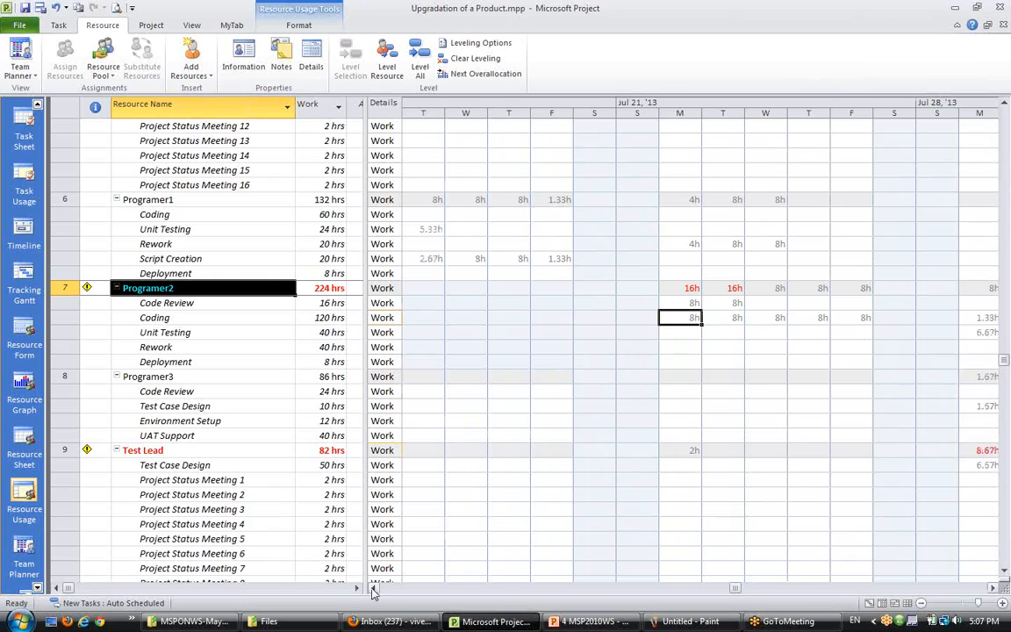
click(372, 588)
click(371, 587)
click(371, 587)
click(371, 588)
click(371, 588)
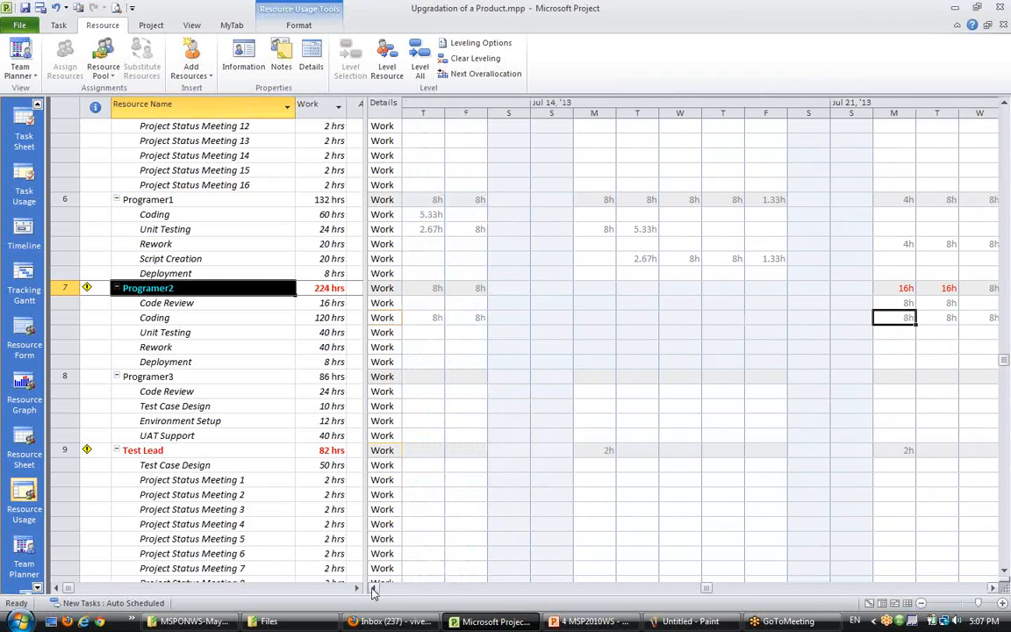
click(992, 588)
click(992, 589)
click(992, 589)
click(993, 589)
click(992, 589)
click(992, 589)
click(992, 589)
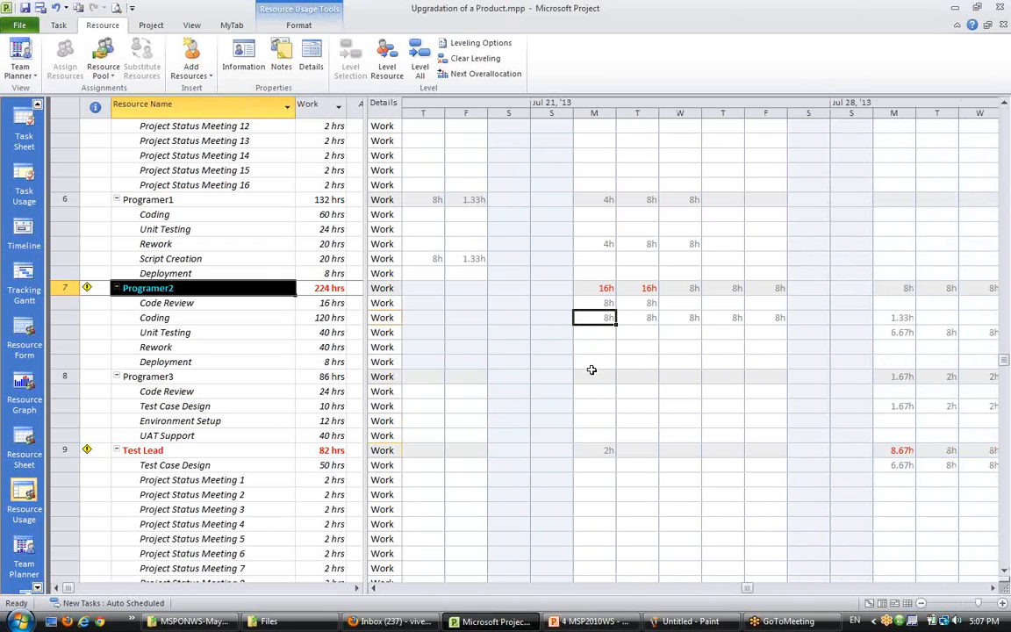
- Try deleting and zeroing Programer2's Coding hours on Jul 22 and 23, undoing each attempt
key(Delete)
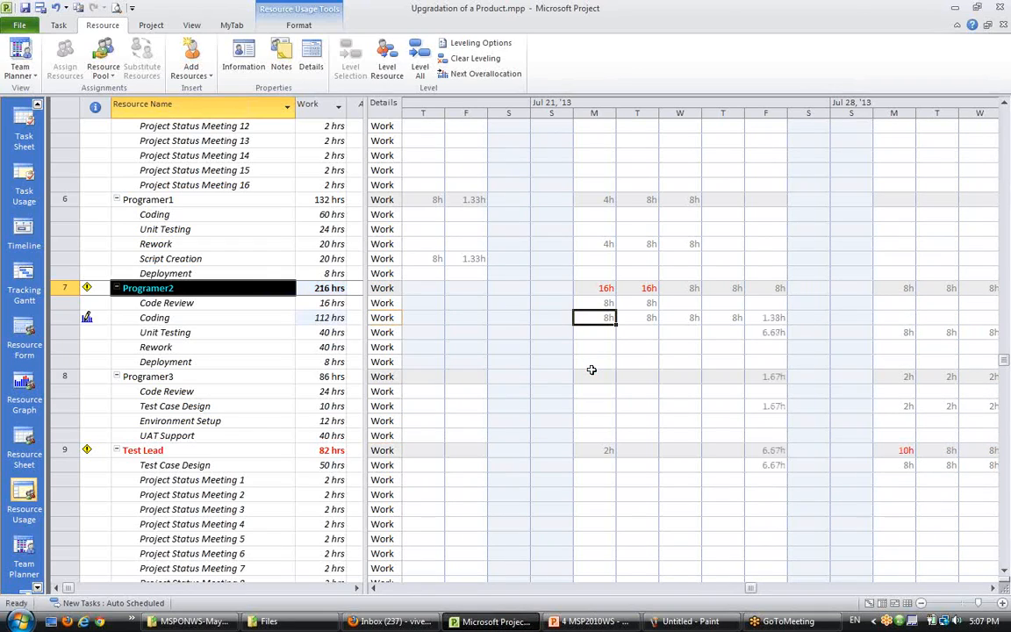
key(ctrl+z)
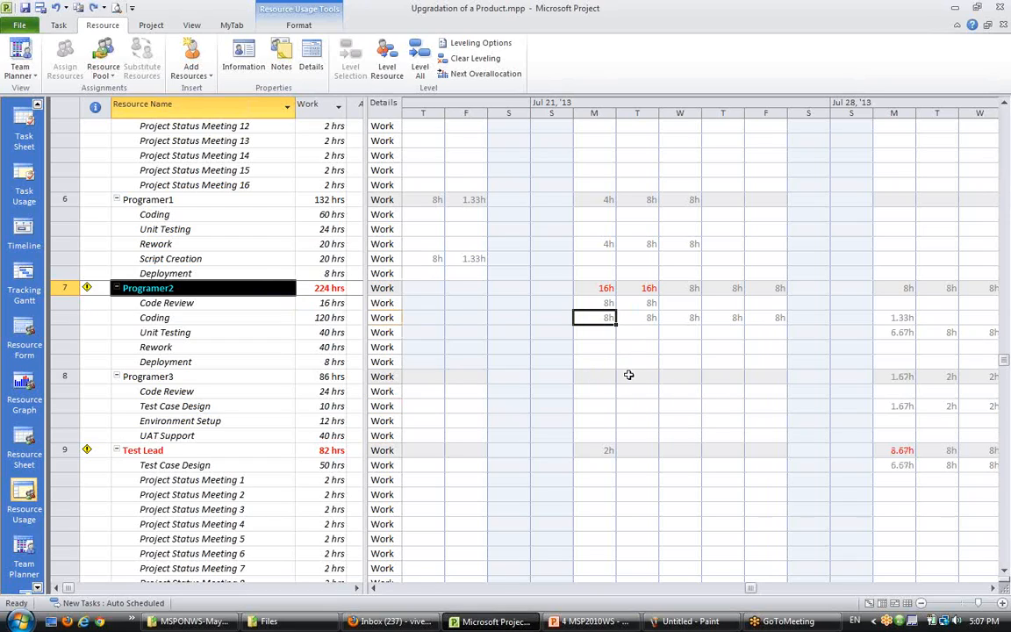
text(0)
key(Right)
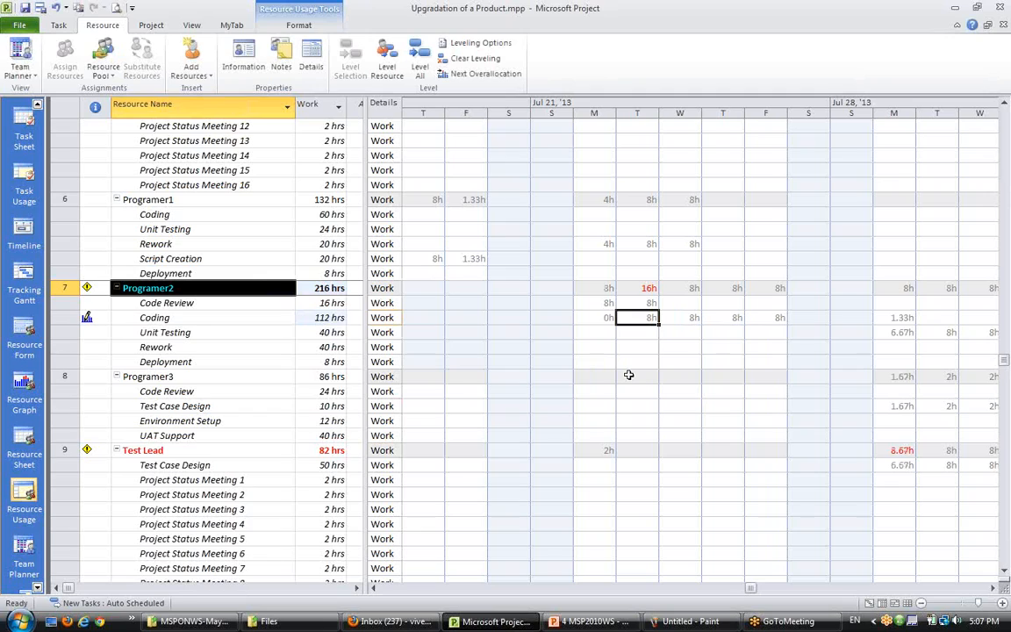
text(0)
key(Right)
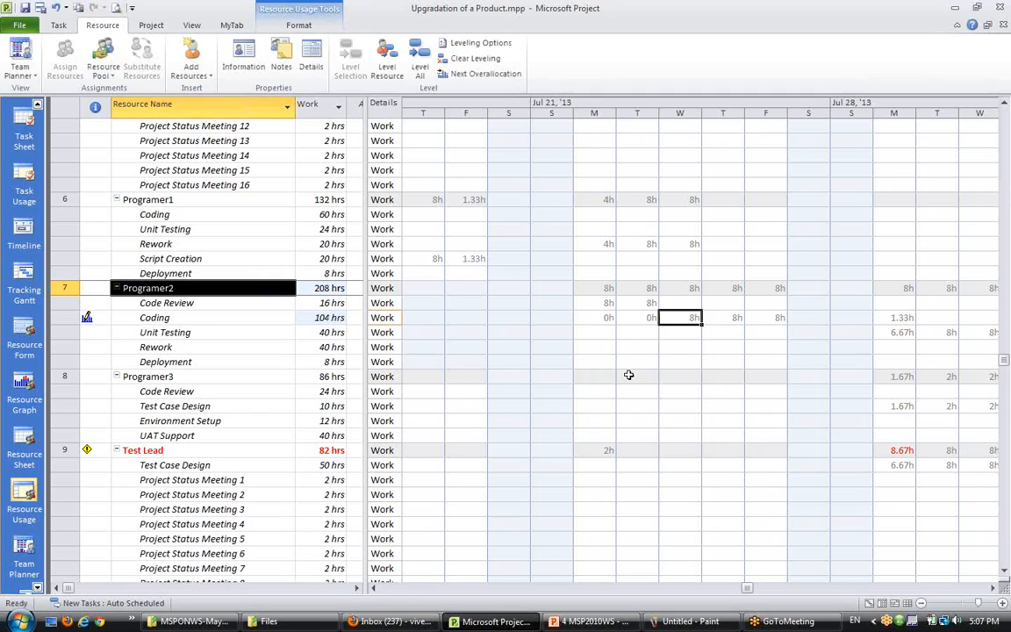
key(ctrl+z)
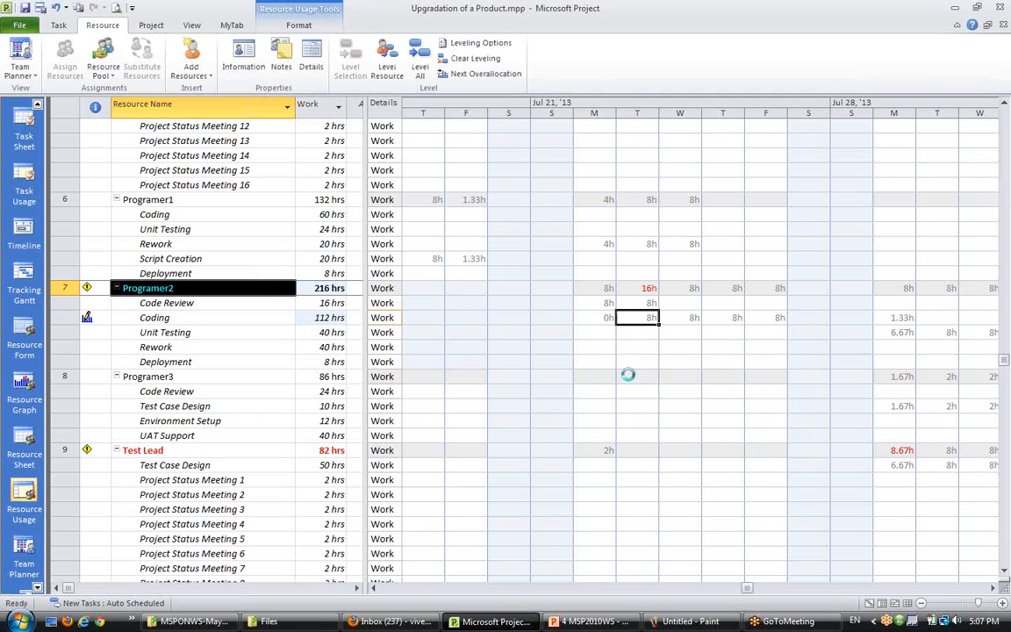
key(ctrl+z)
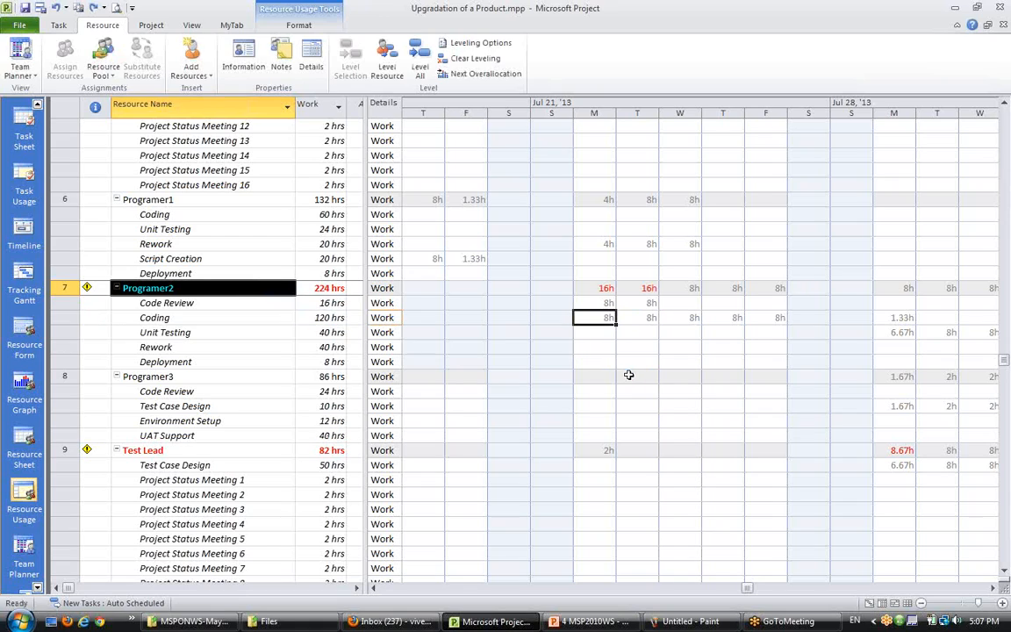
- Set Programer2's Coding work to 0h on Jul 22 and 23 and to 8h on Jul 29 and 30
text(0)
key(Right)
text(0)
key(Right)
key(Right)
key(Right)
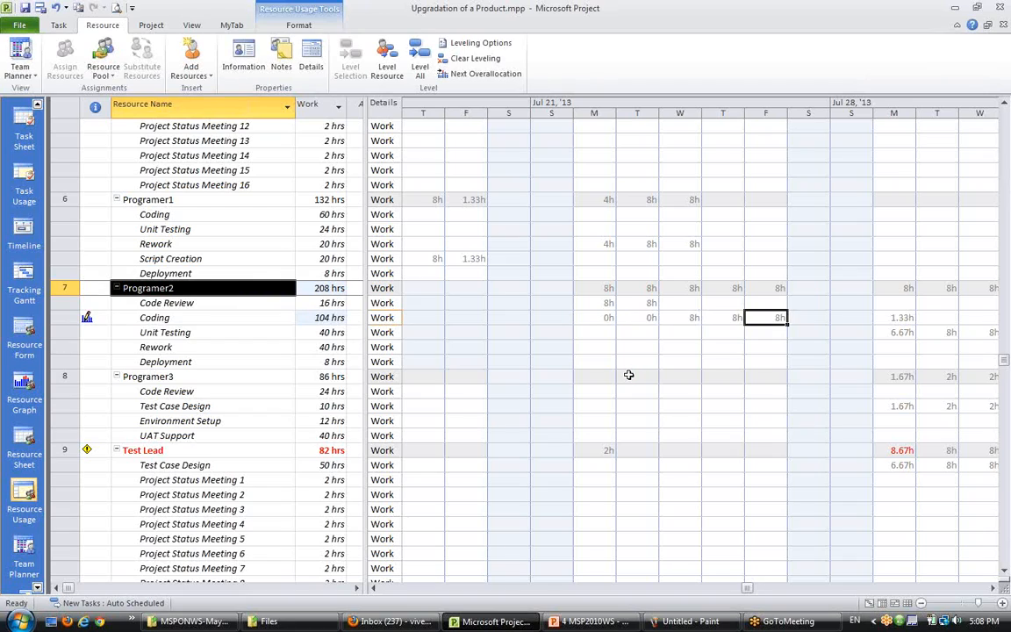
key(Right)
key(Right)
key(Right)
key(Left)
key(Left)
key(Left)
key(Left)
key(Left)
key(Left)
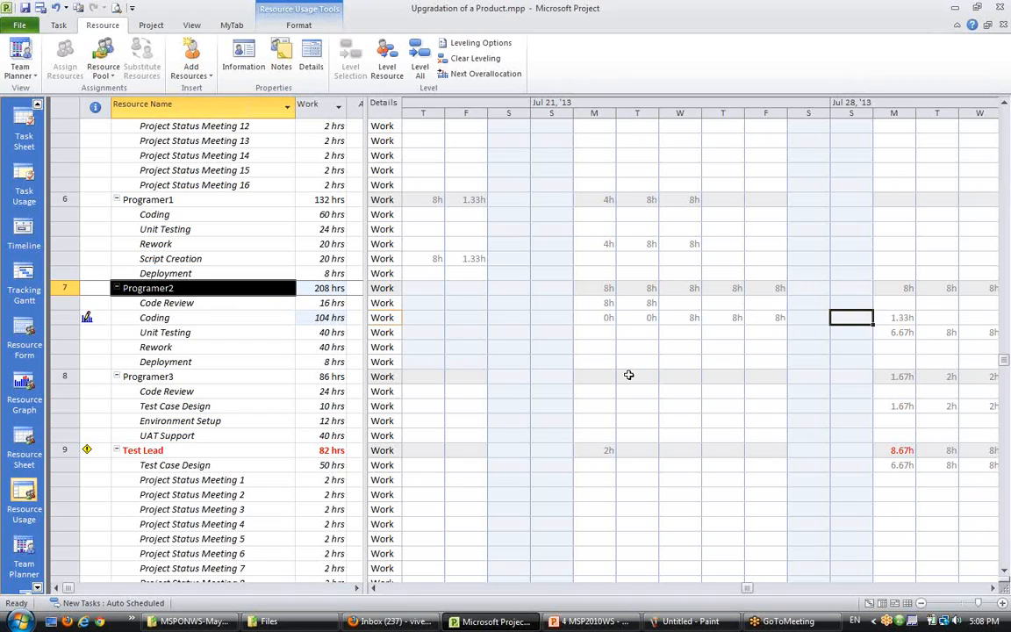
key(Right)
key(Right)
key(Right)
key(Right)
key(Right)
key(Right)
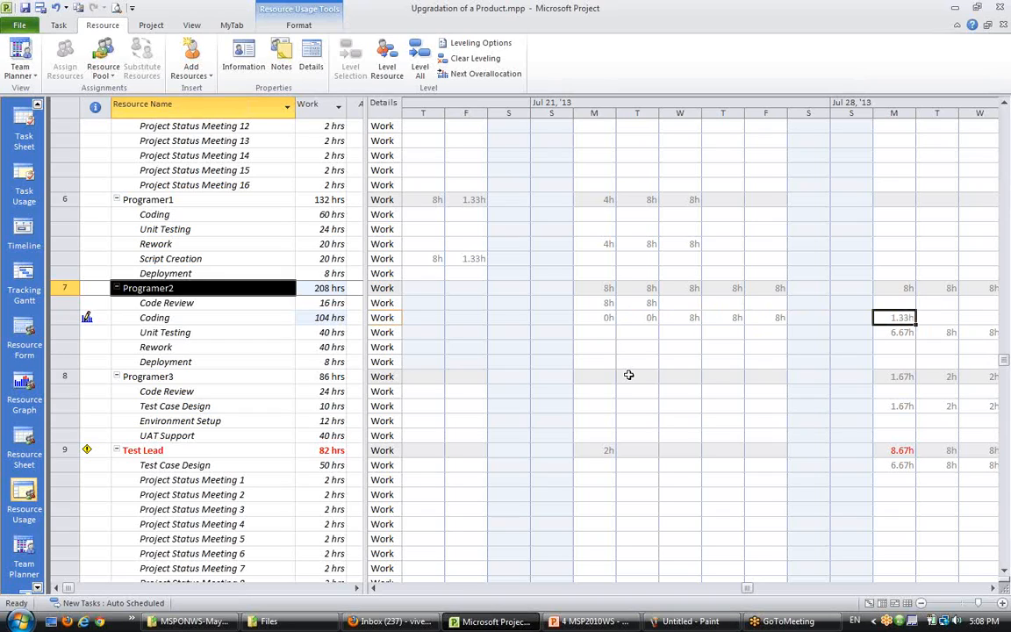
text(8)
key(Right)
text(8)
key(Right)
- Clear Coding's Jul 30 hours and undo all of the Coding work edits
key(Left)
key(Left)
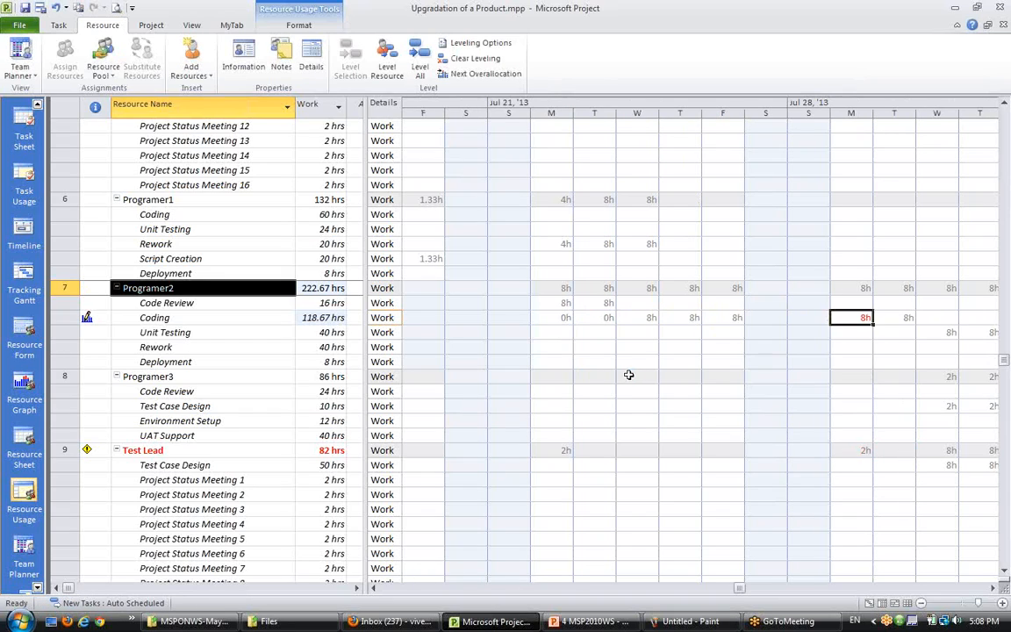
key(Left)
key(Left)
key(Left)
key(Right)
key(Right)
key(Right)
key(Right)
key(Delete)
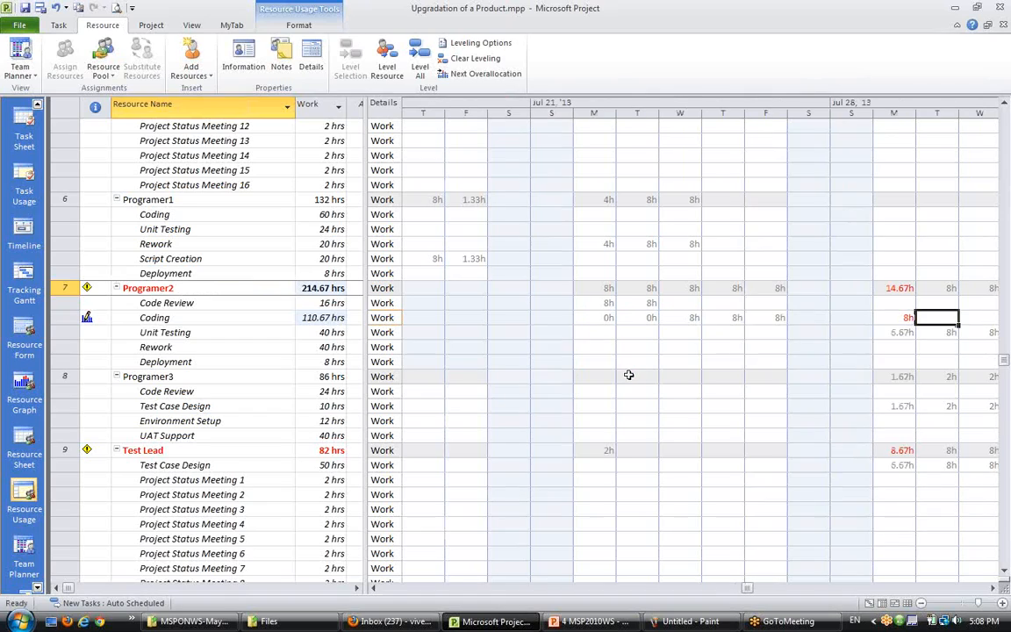
key(ctrl+z)
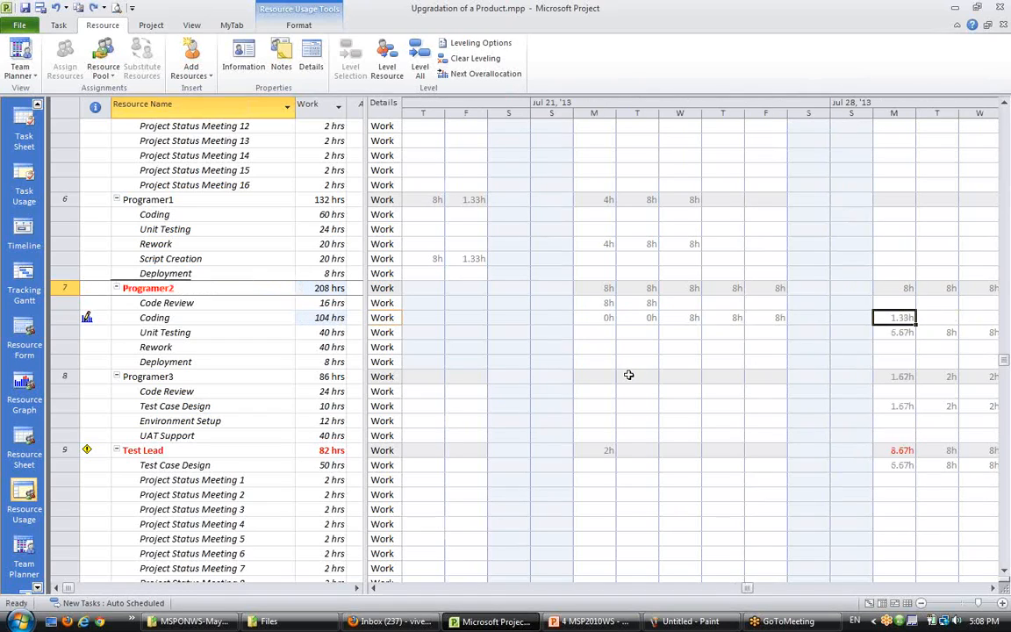
key(ctrl+z)
key(ctrl+z)
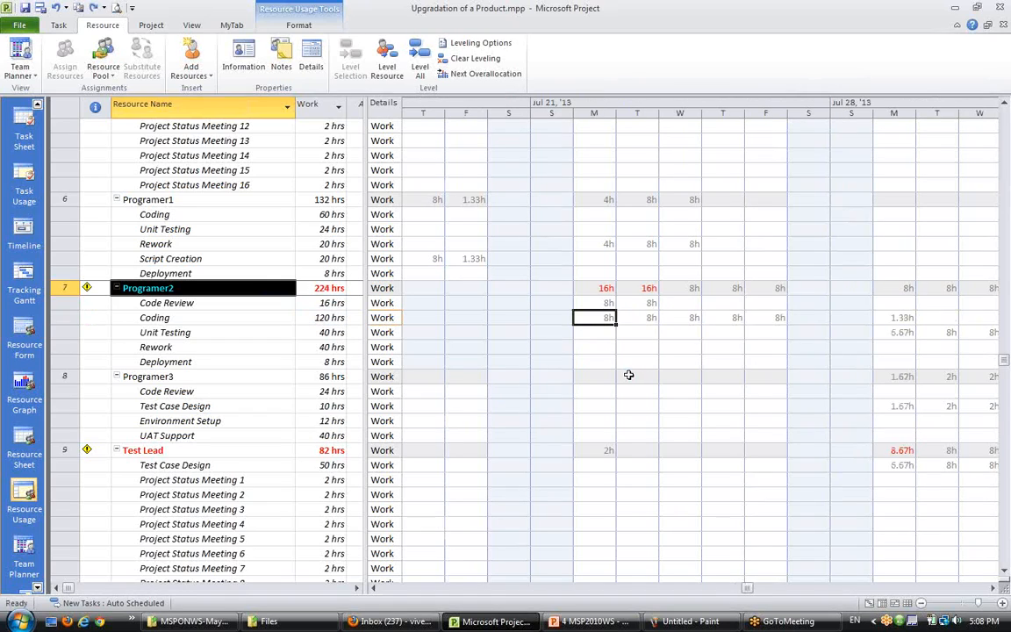
- Examine Programer2's daily work across the weeks of Jul 14 and Jul 21, 2013
click(373, 588)
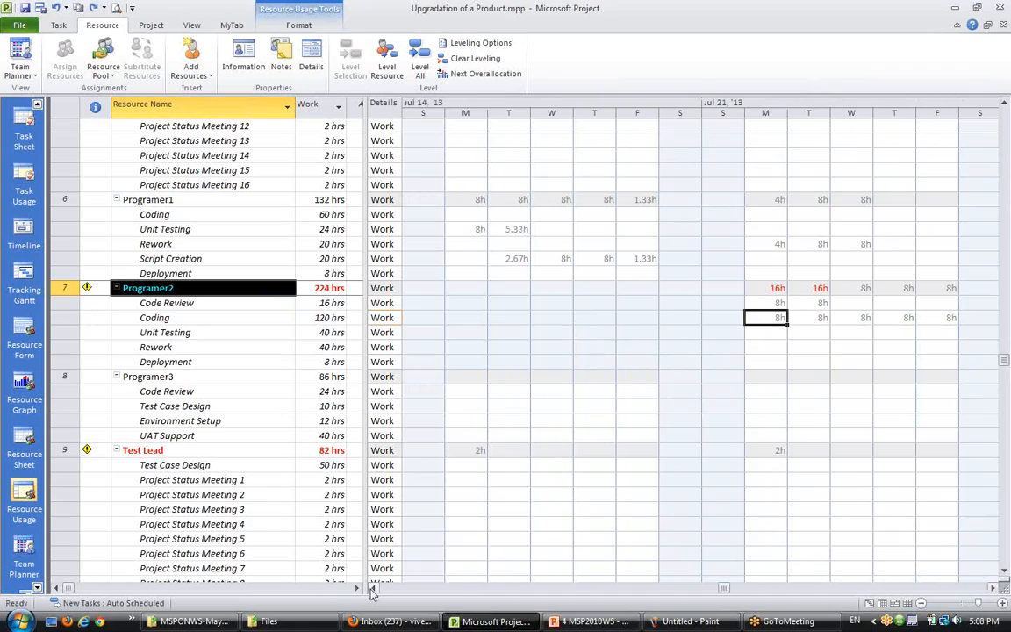
click(373, 588)
click(373, 587)
click(373, 588)
click(372, 588)
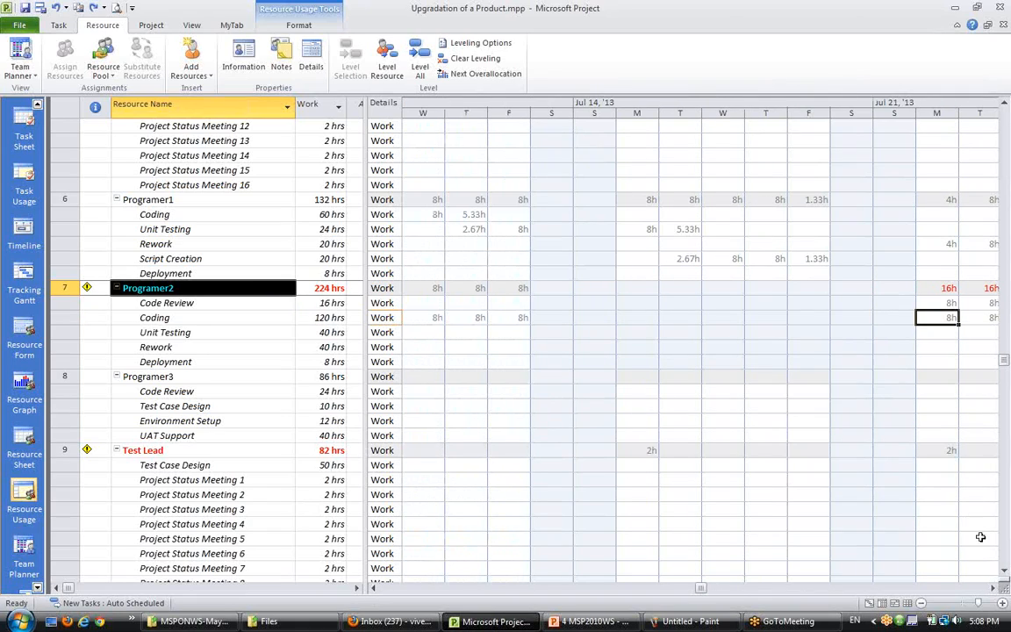
click(996, 587)
click(996, 588)
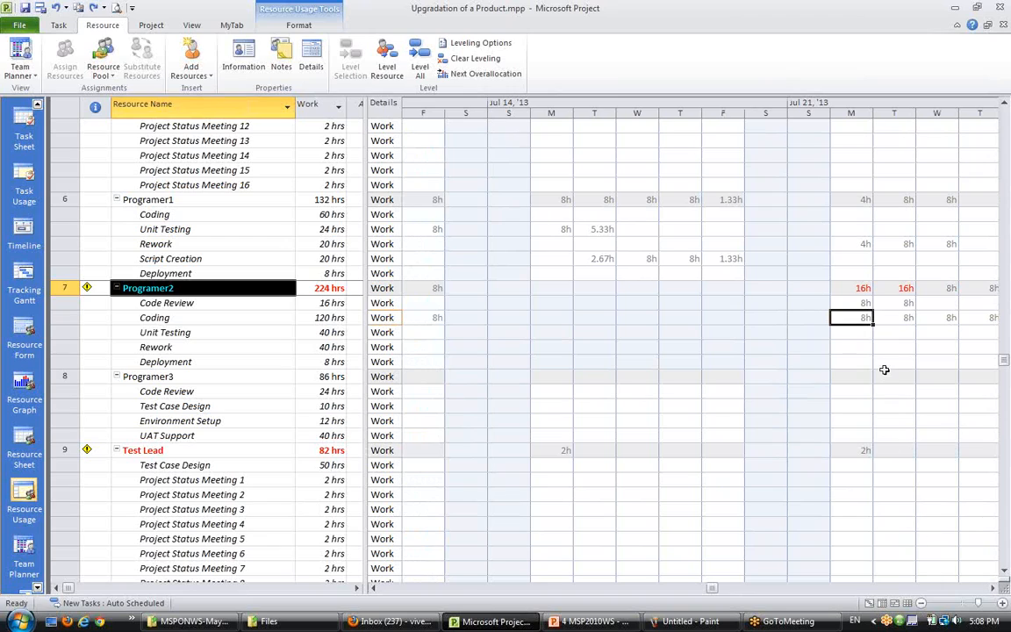
click(996, 588)
click(996, 588)
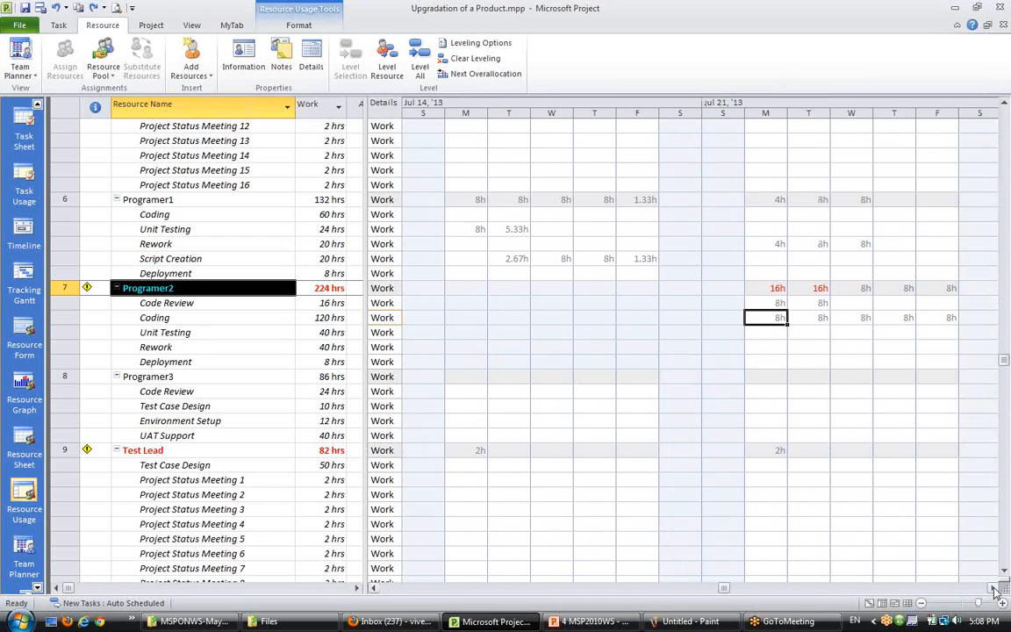
click(996, 588)
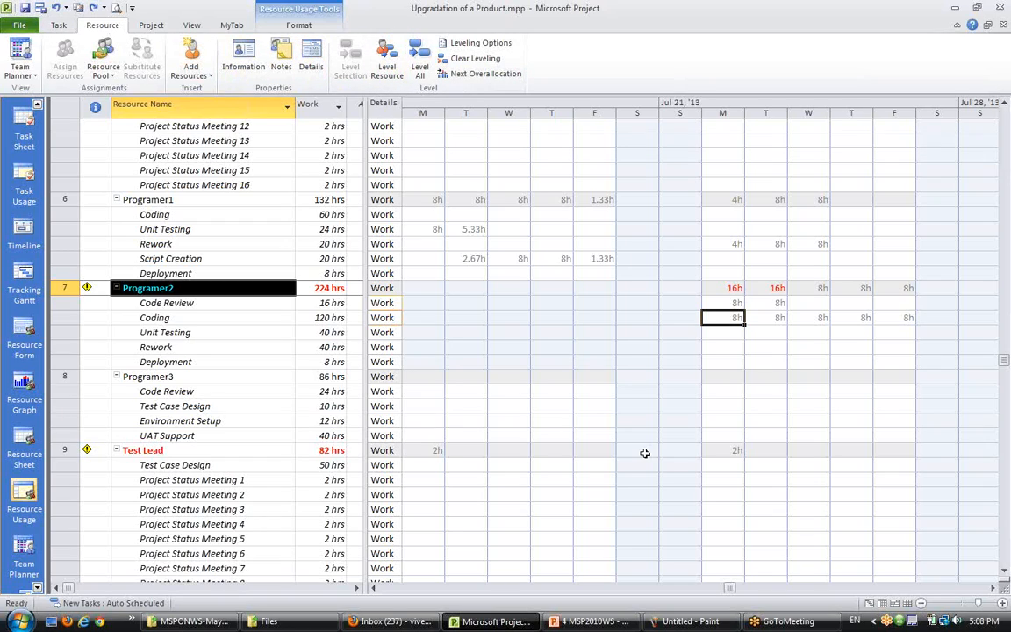
- Switch to the Team Planner view and inspect Programer2's Coding and Code Review task bars
click(896, 603)
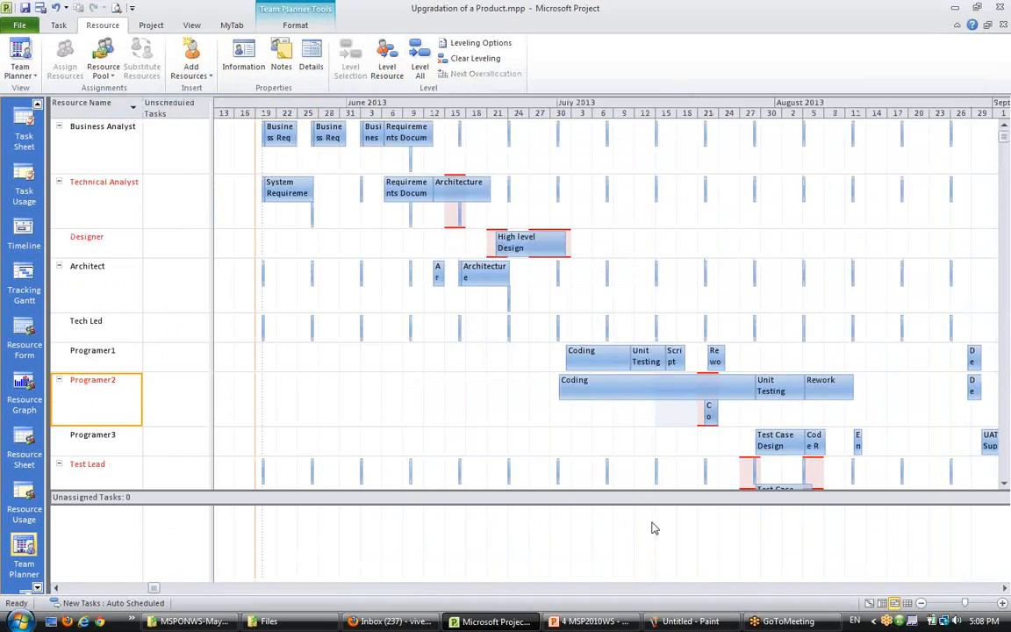
click(478, 426)
mouse_move(710, 413)
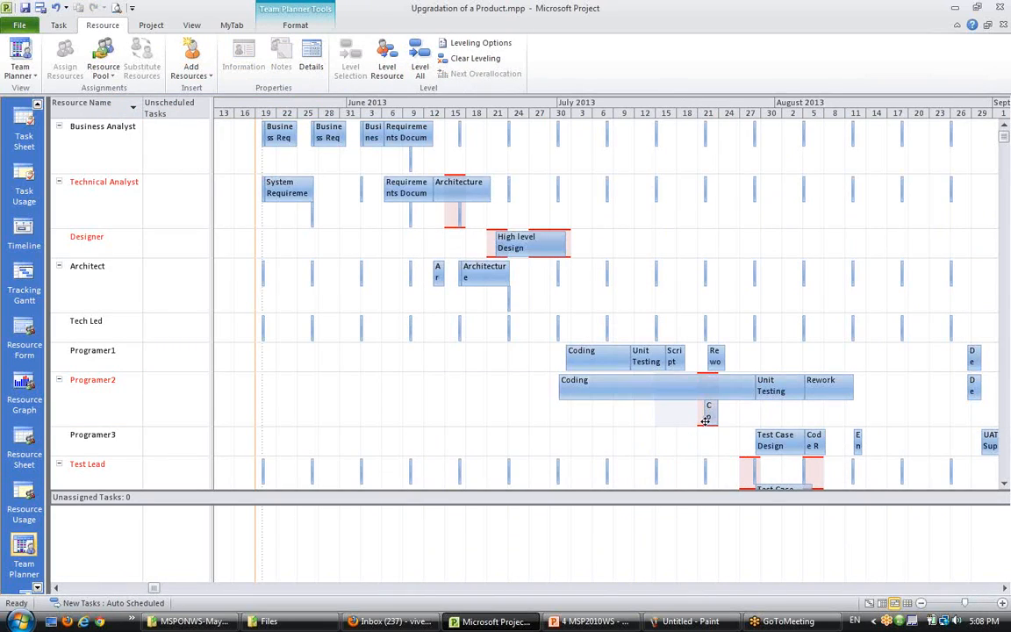
scroll(706, 458, down, 1)
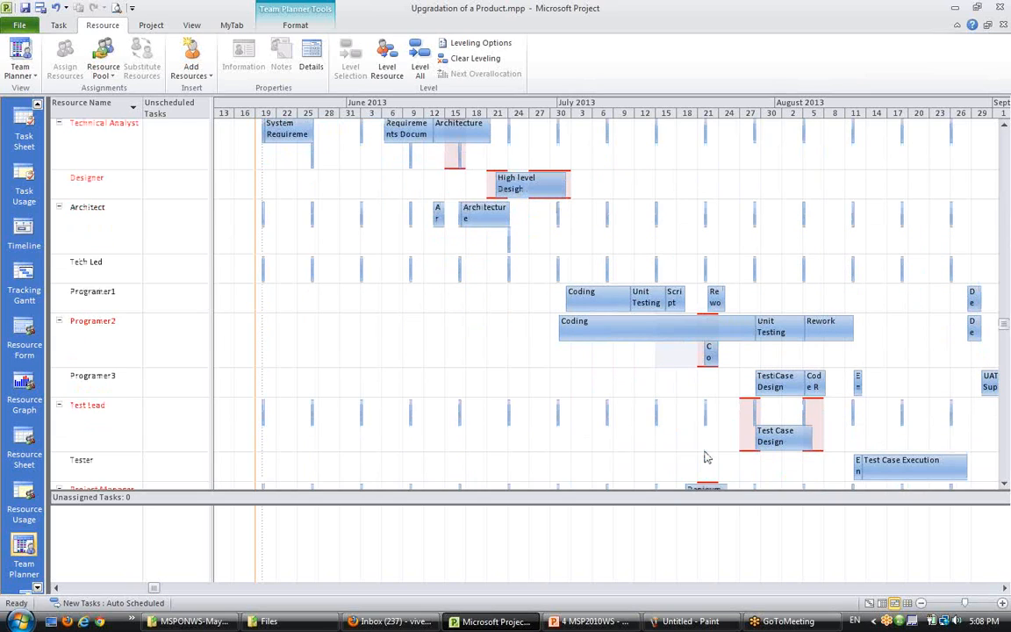
mouse_move(733, 332)
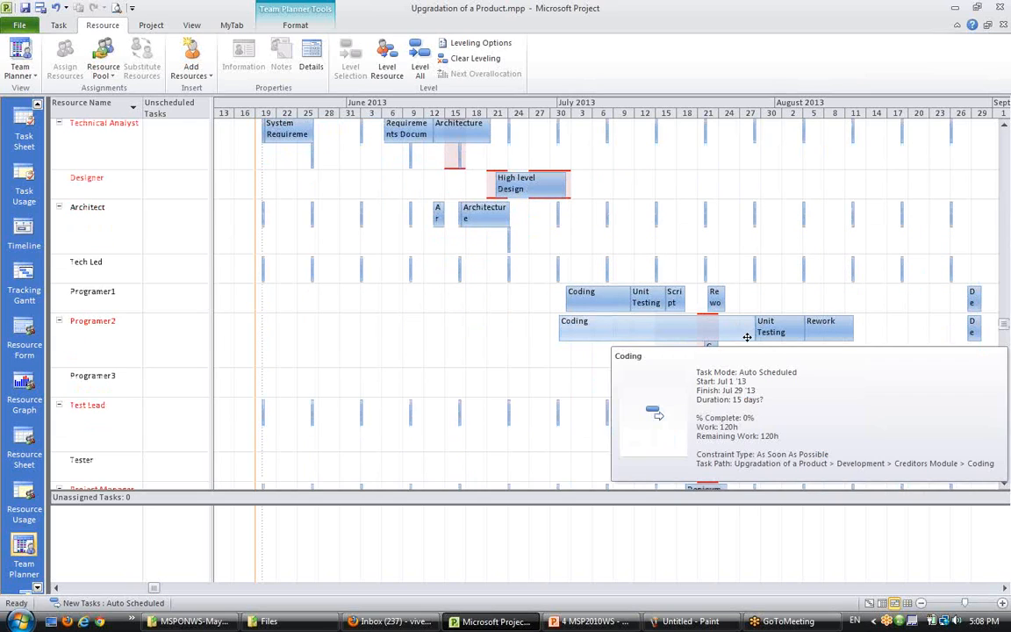
scroll(138, 462, down, 1)
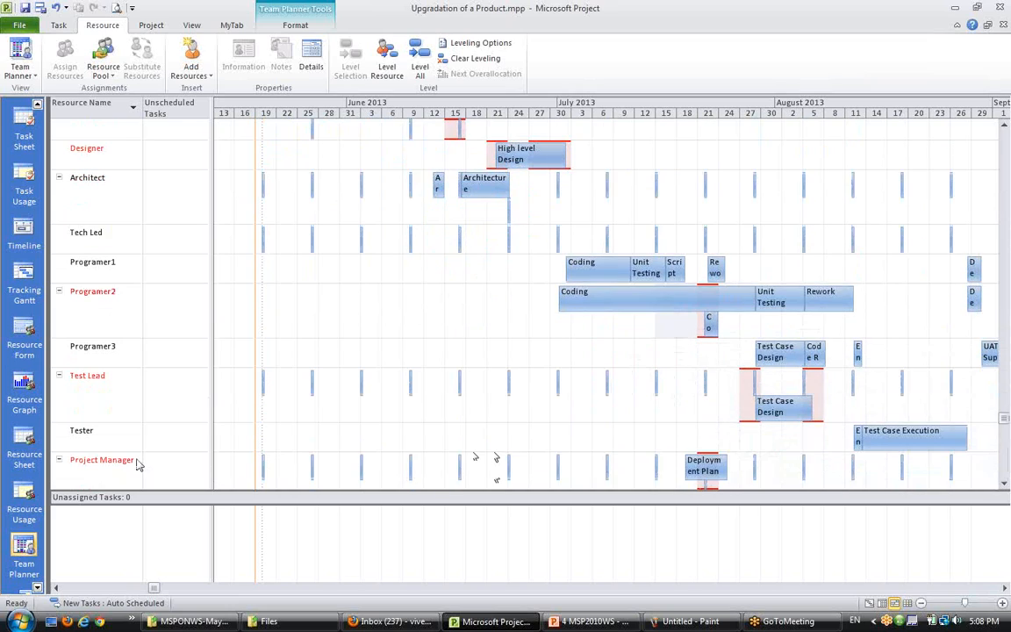
- Level the Test Lead, Project Manager and Technical Analyst resources one at a time
click(66, 364)
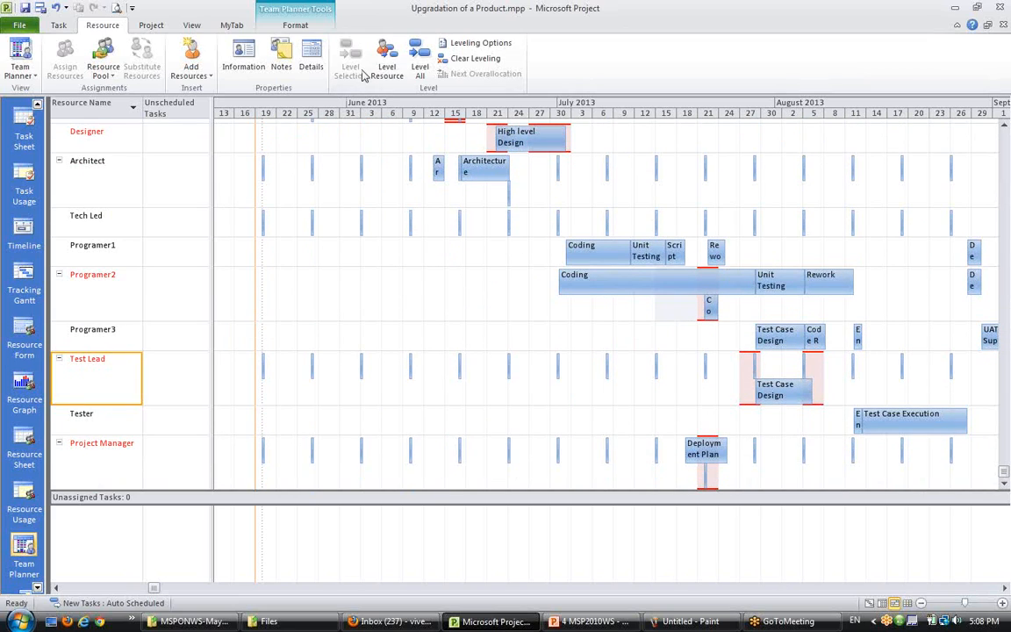
click(387, 68)
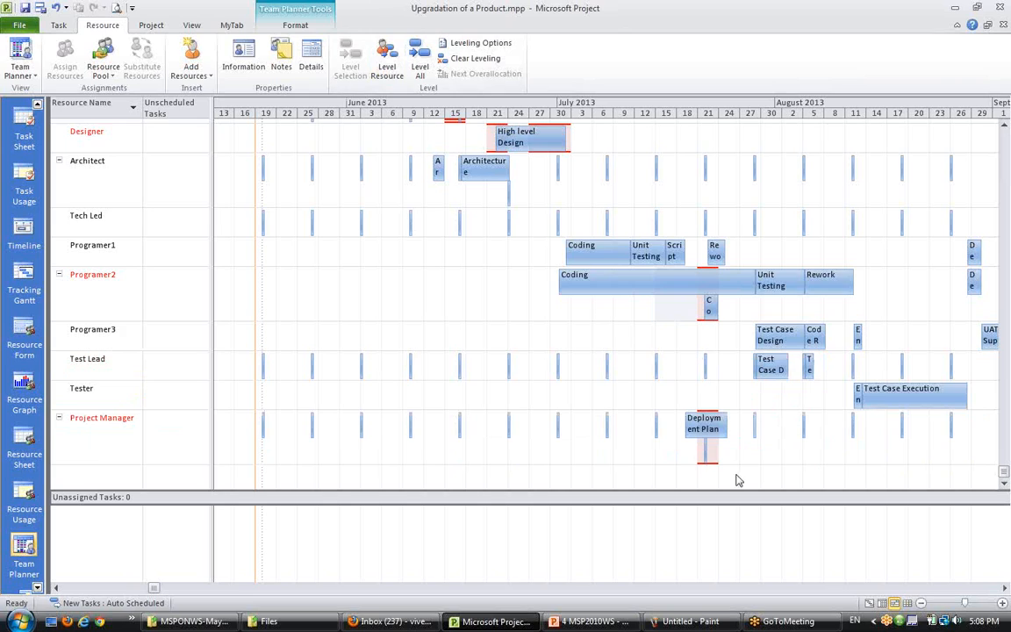
click(186, 430)
click(387, 68)
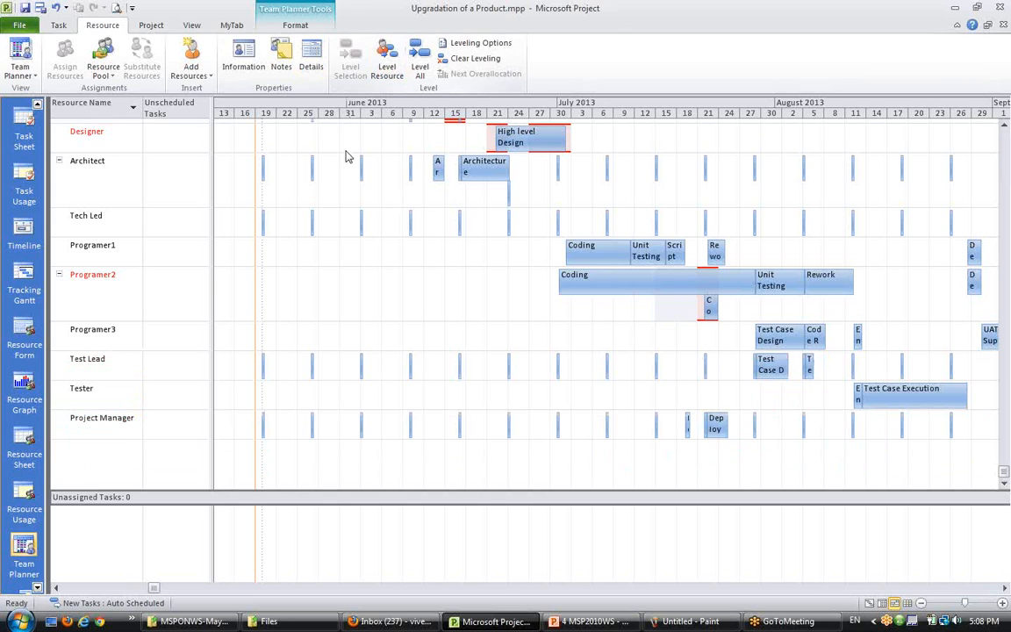
scroll(481, 451, up, 3)
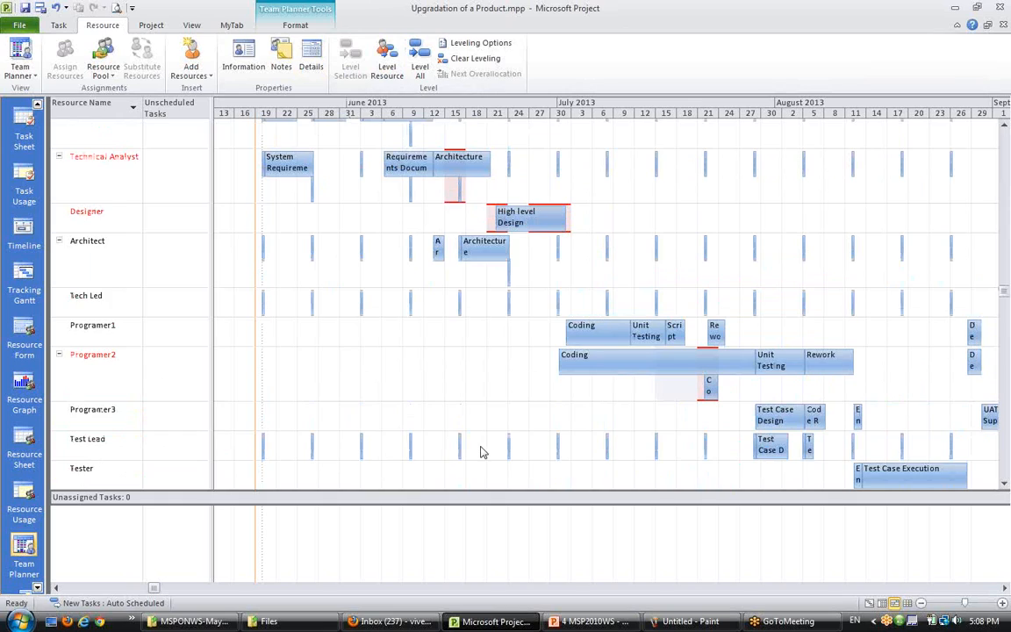
scroll(481, 451, up, 1)
click(81, 179)
click(387, 68)
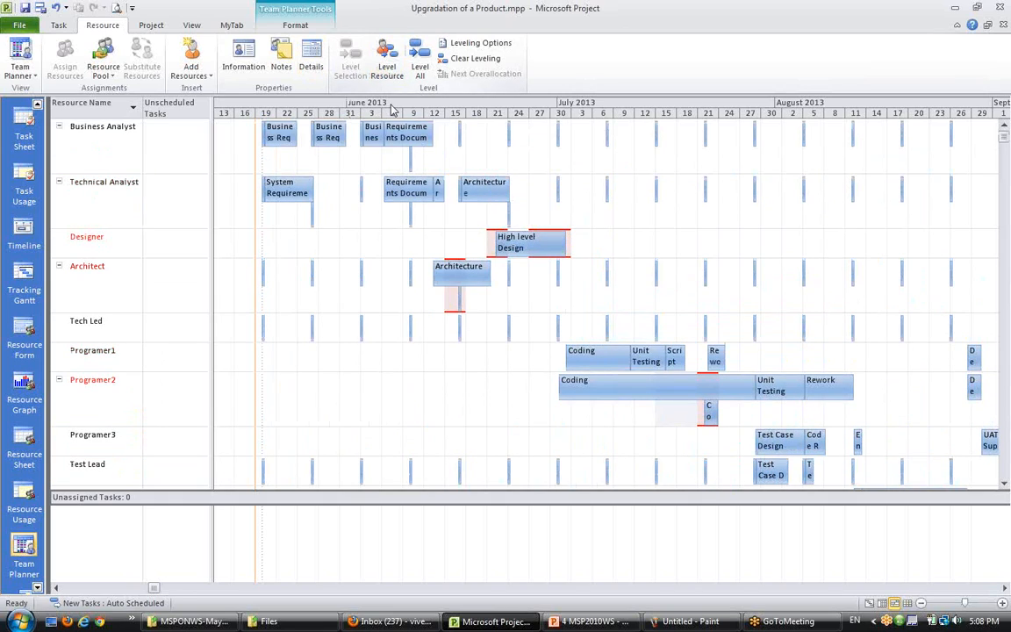
- Level the Architect resource and undo that leveling
click(104, 247)
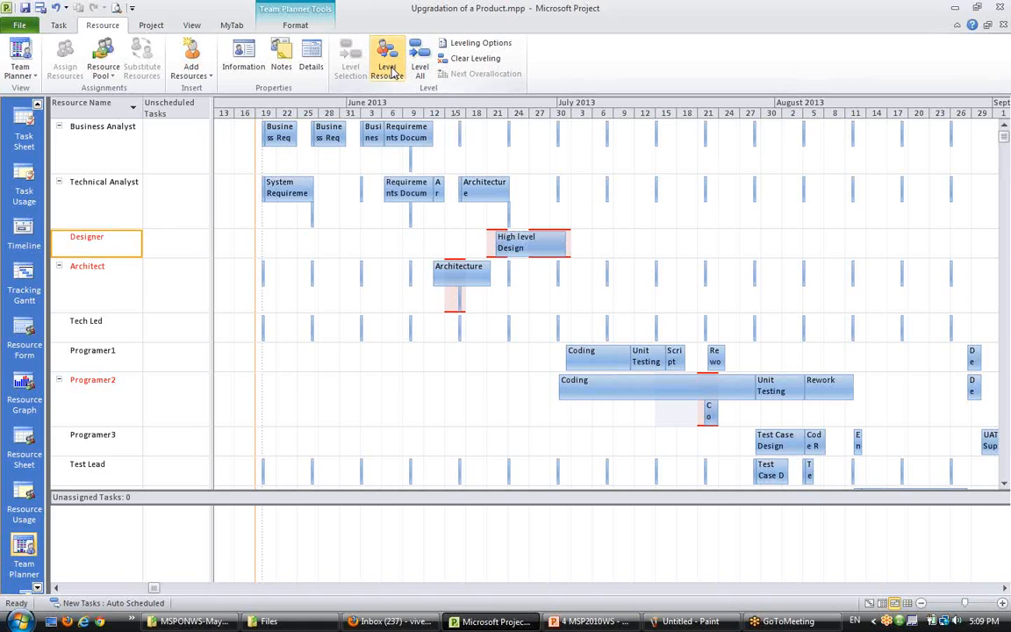
click(83, 264)
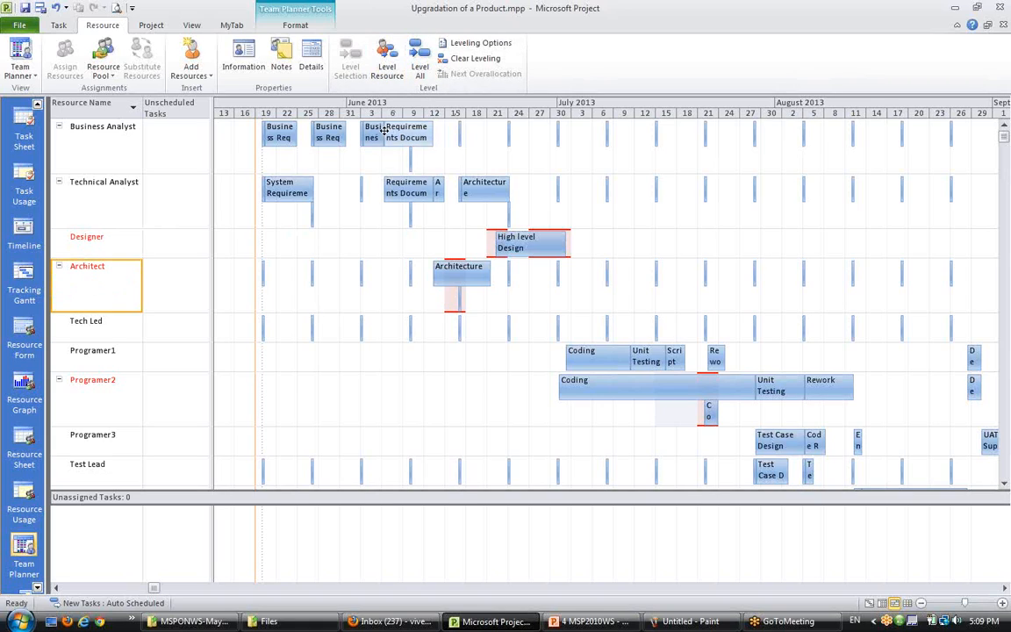
click(385, 70)
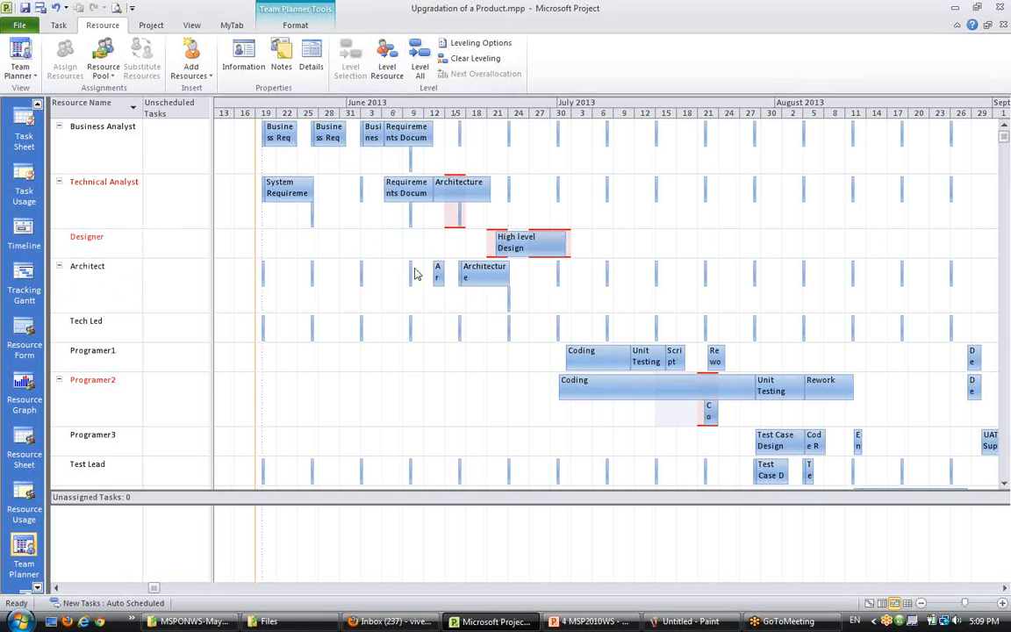
key(ctrl+z)
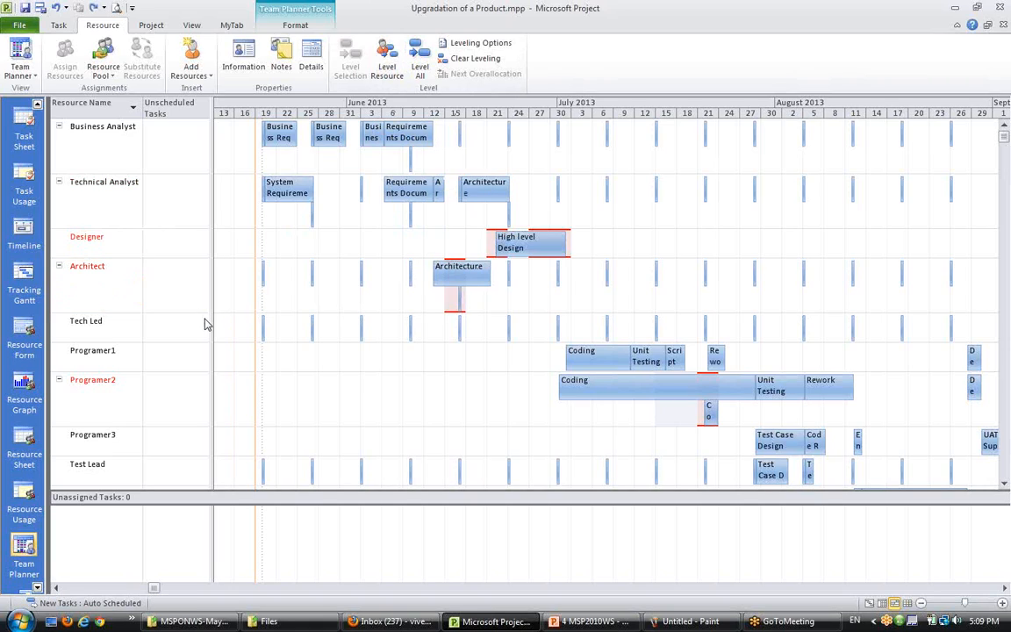
click(97, 185)
click(101, 263)
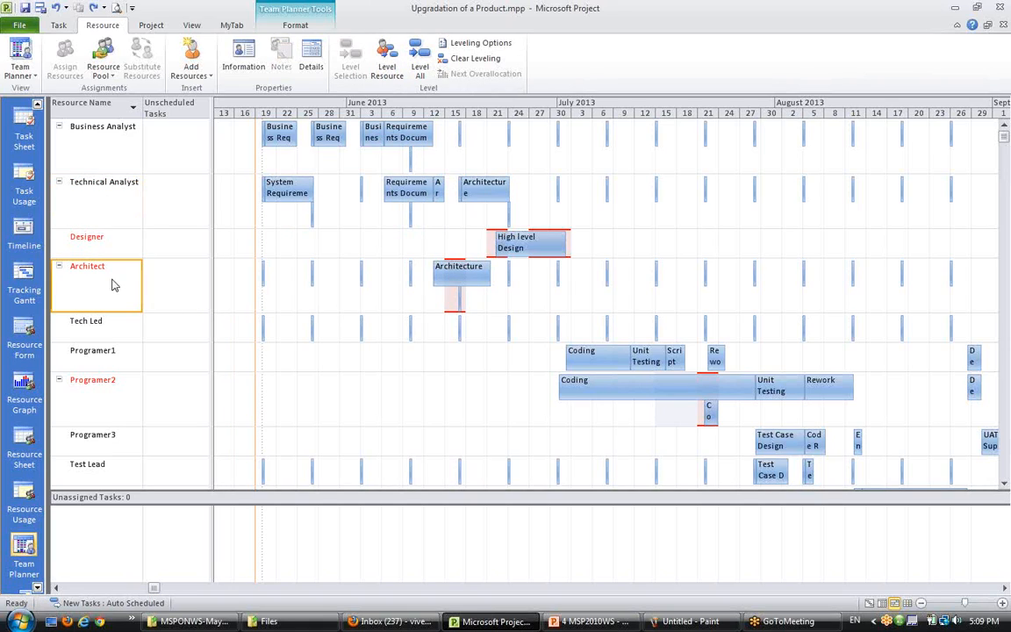
click(482, 300)
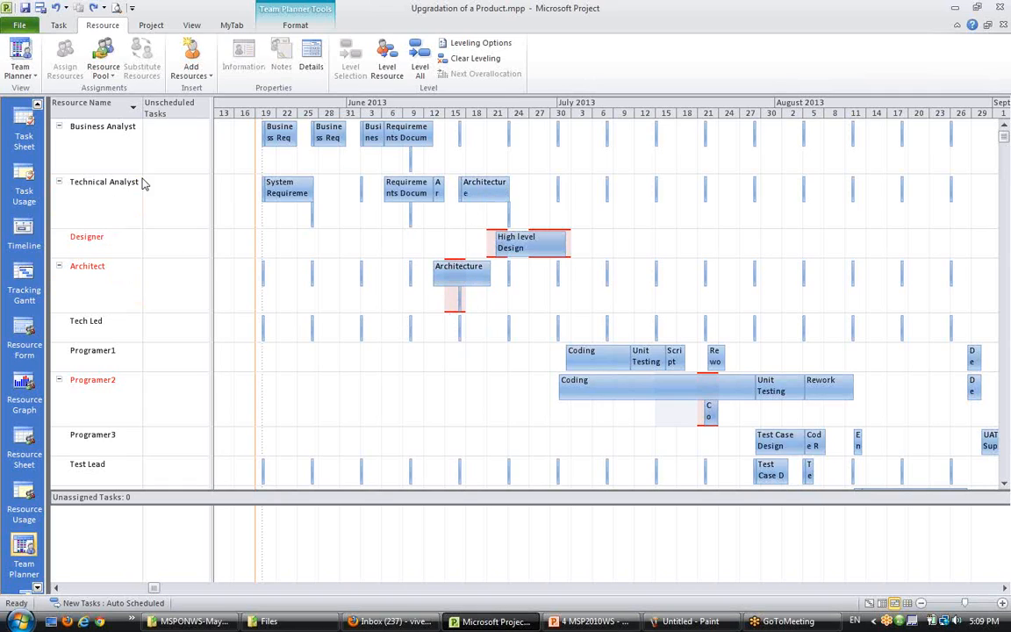
click(87, 181)
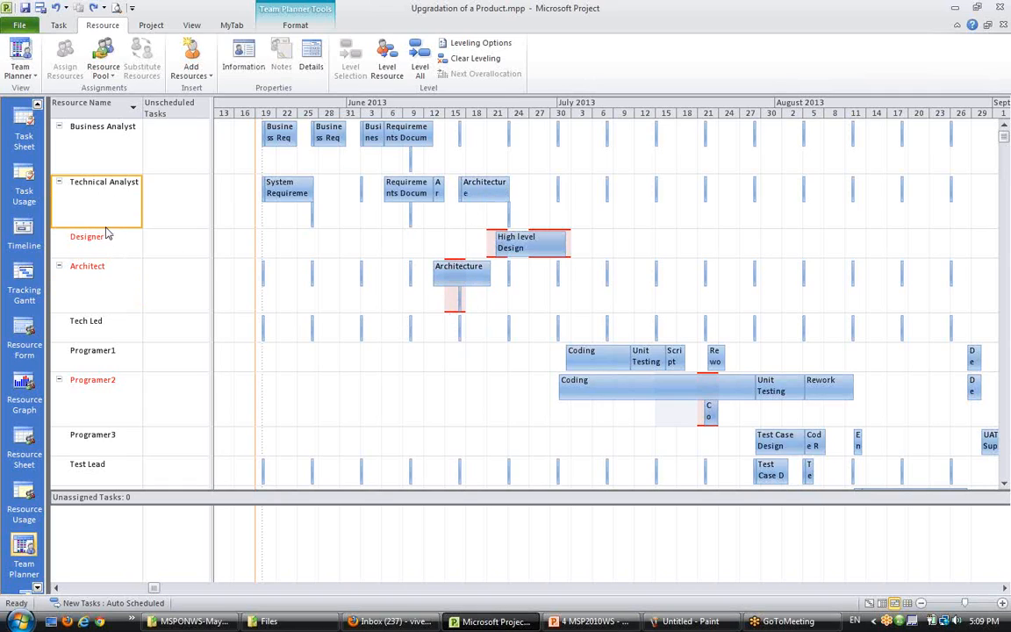
- Level the Architect resource
ctrl+click(92, 263)
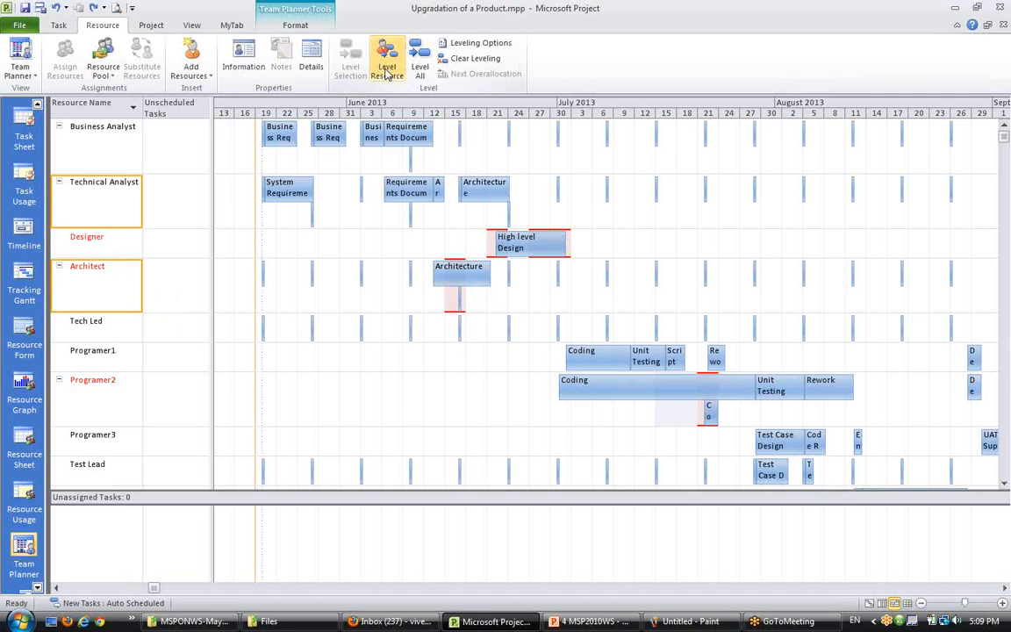
click(387, 70)
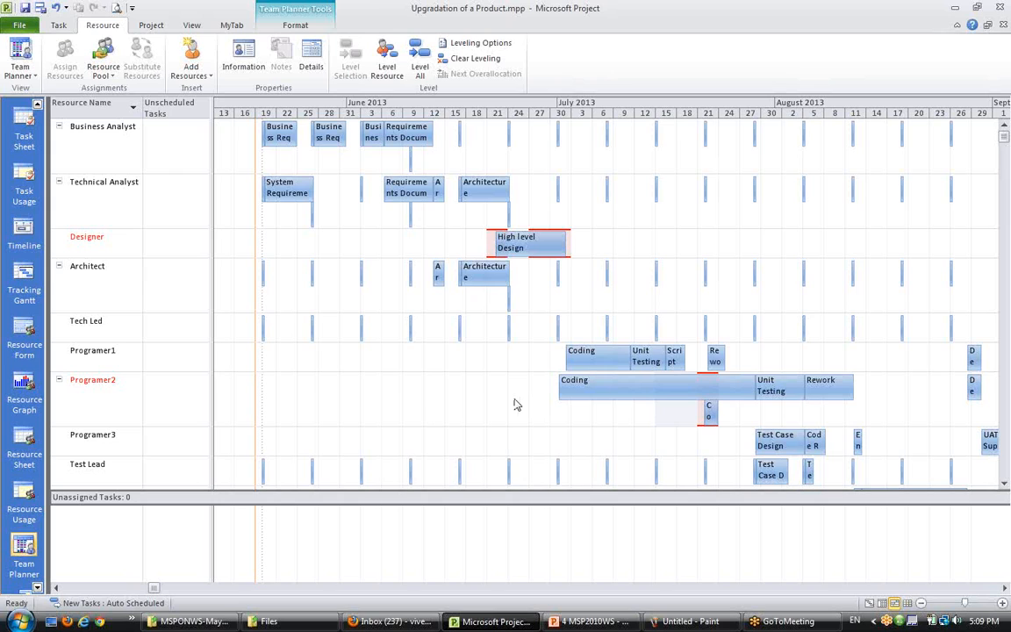
scroll(516, 405, down, 1)
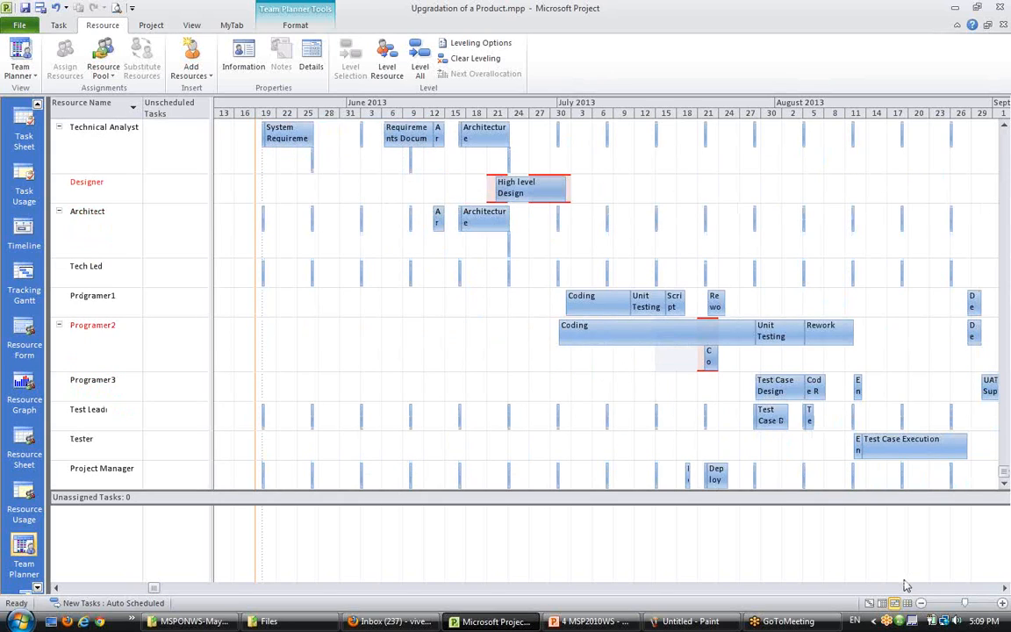
- Switch to the Gantt Chart view, apply the Usage table and widen the table to show the Predecessors column
click(870, 604)
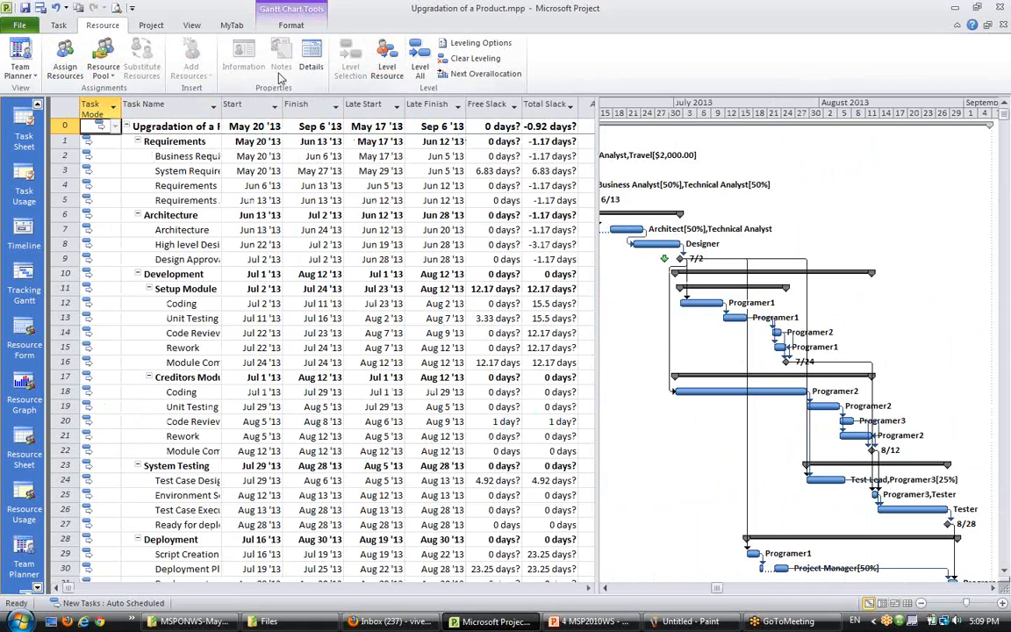
click(230, 27)
click(192, 26)
click(358, 62)
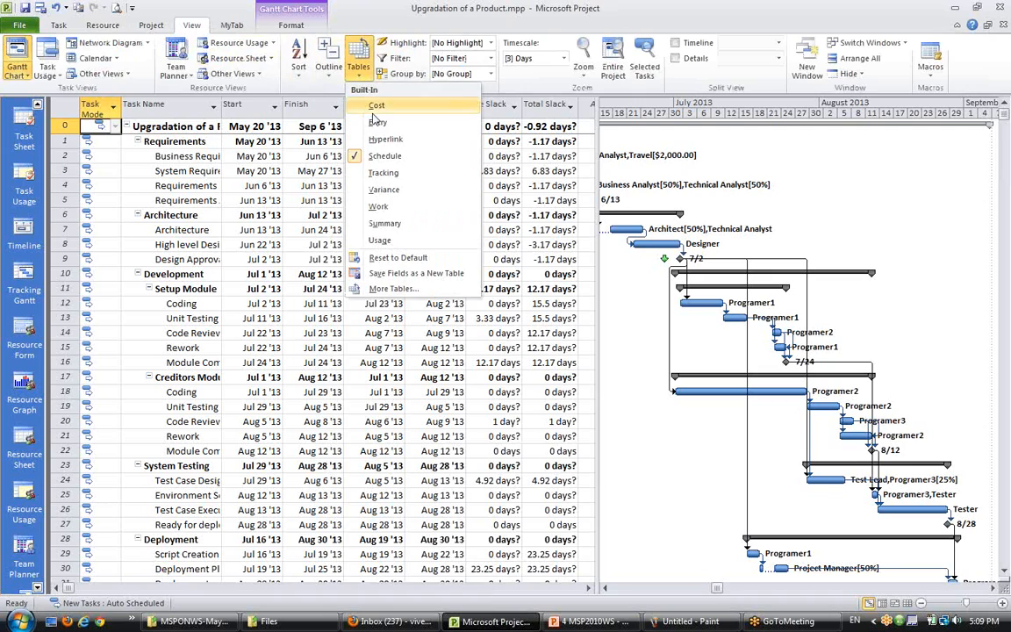
click(379, 240)
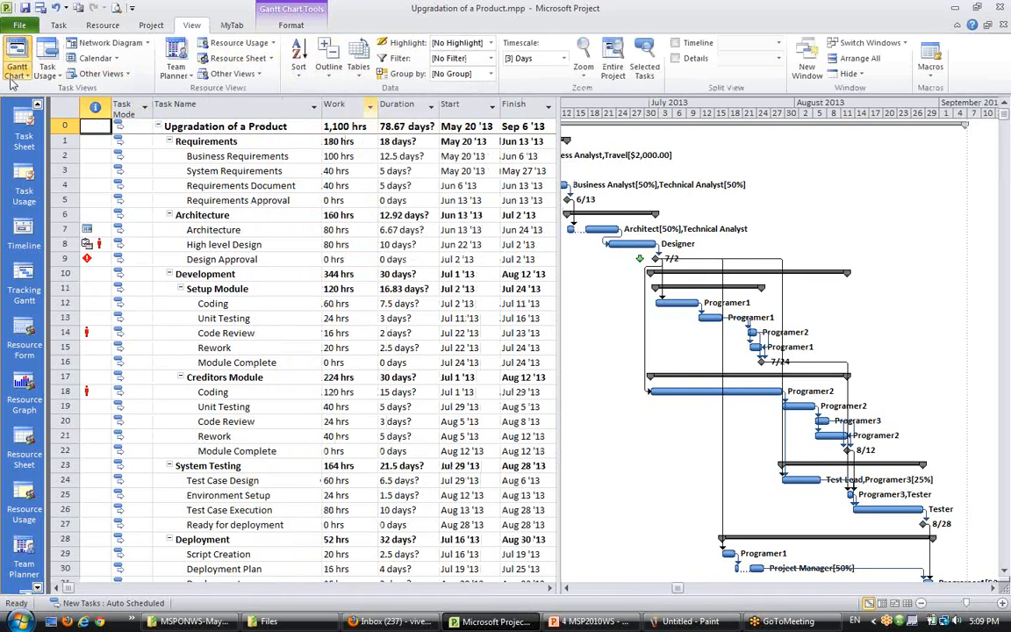
click(60, 26)
drag(558, 214, 632, 214)
- Examine the tasks' work, dates and predecessors, particularly the Setup Module and Creditors Module tasks
scroll(517, 425, down, 1)
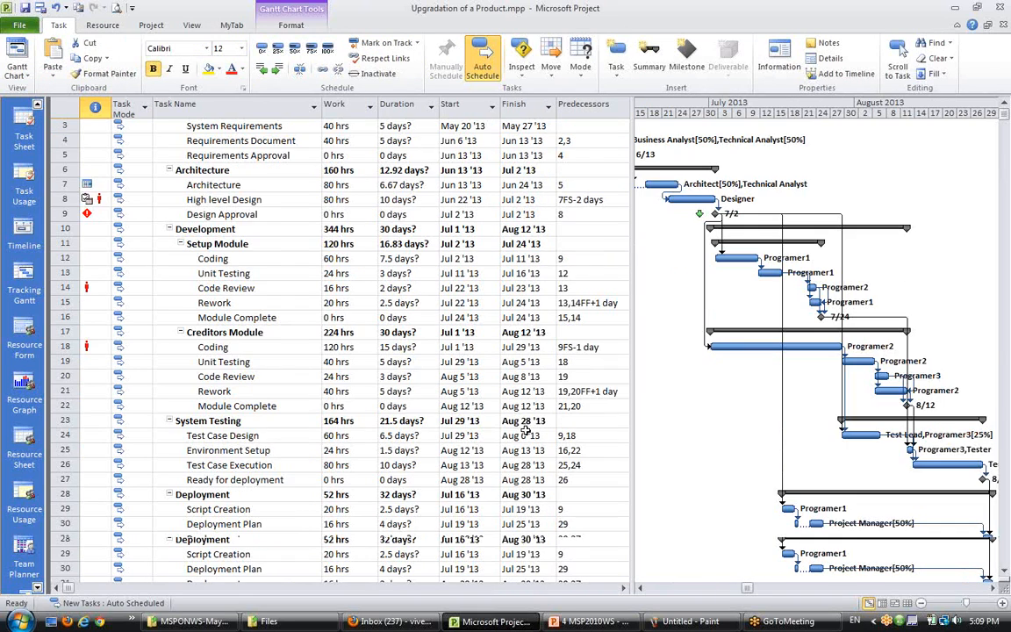
scroll(492, 404, up, 1)
click(523, 127)
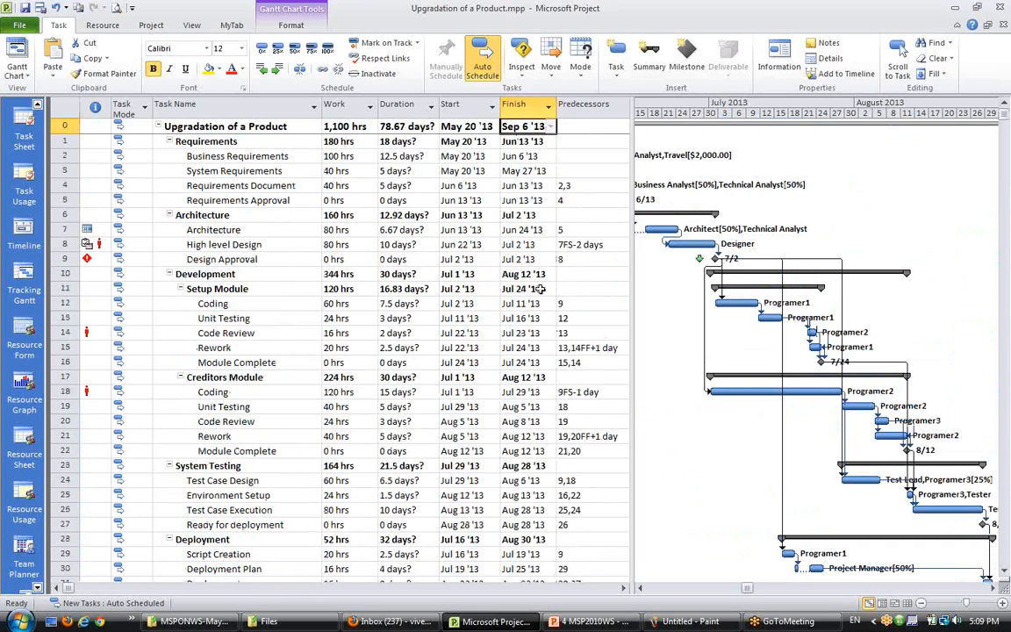
scroll(482, 439, down, 4)
scroll(481, 448, up, 4)
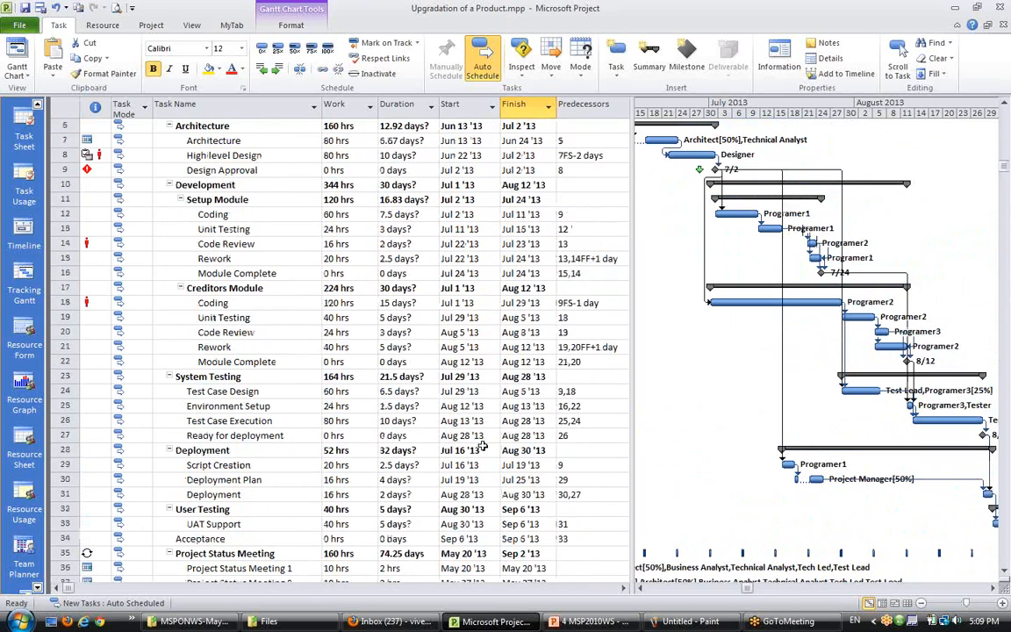
click(230, 377)
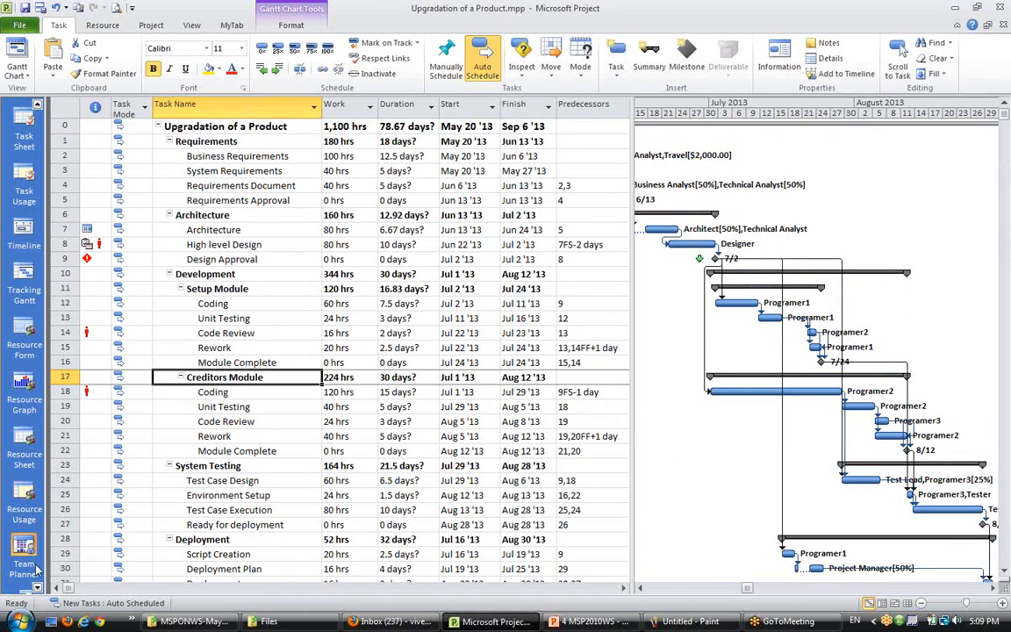
click(230, 437)
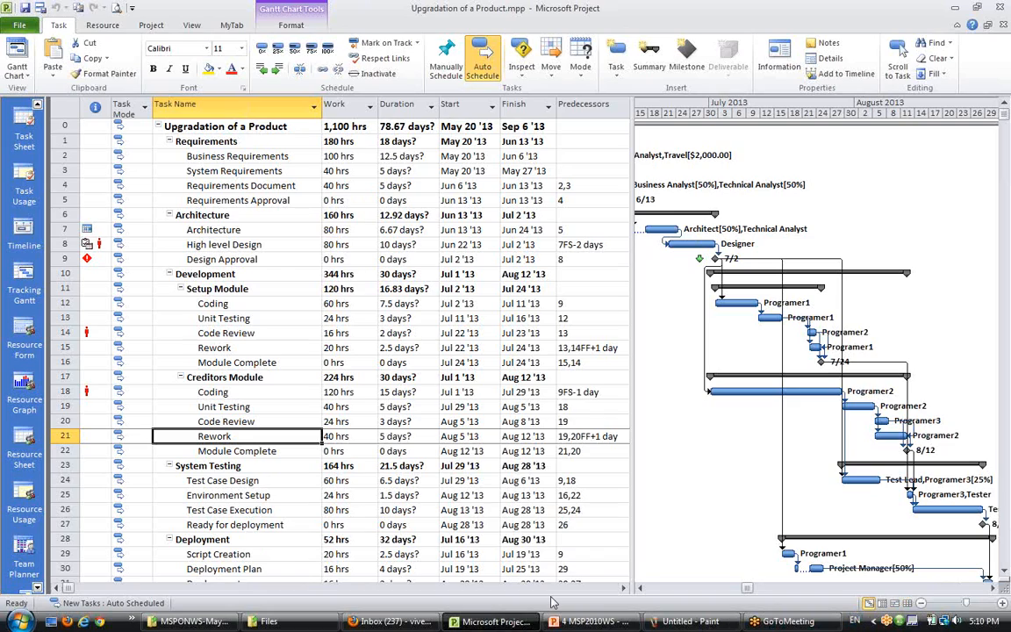
click(283, 333)
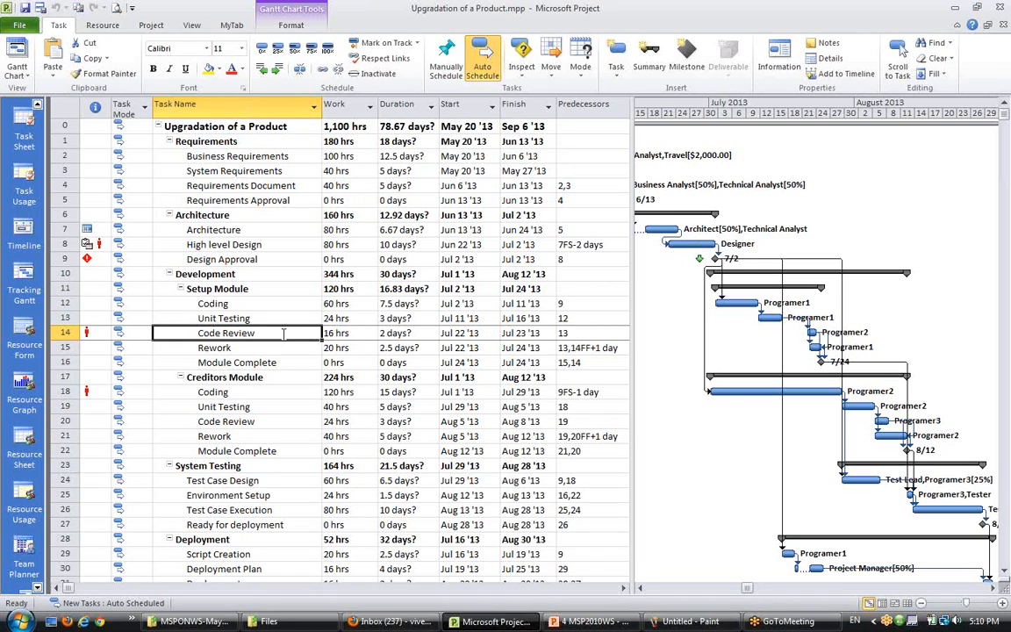
- Return to the Team Planner view and review the Designer, Architect and Programer2 assignments
click(895, 604)
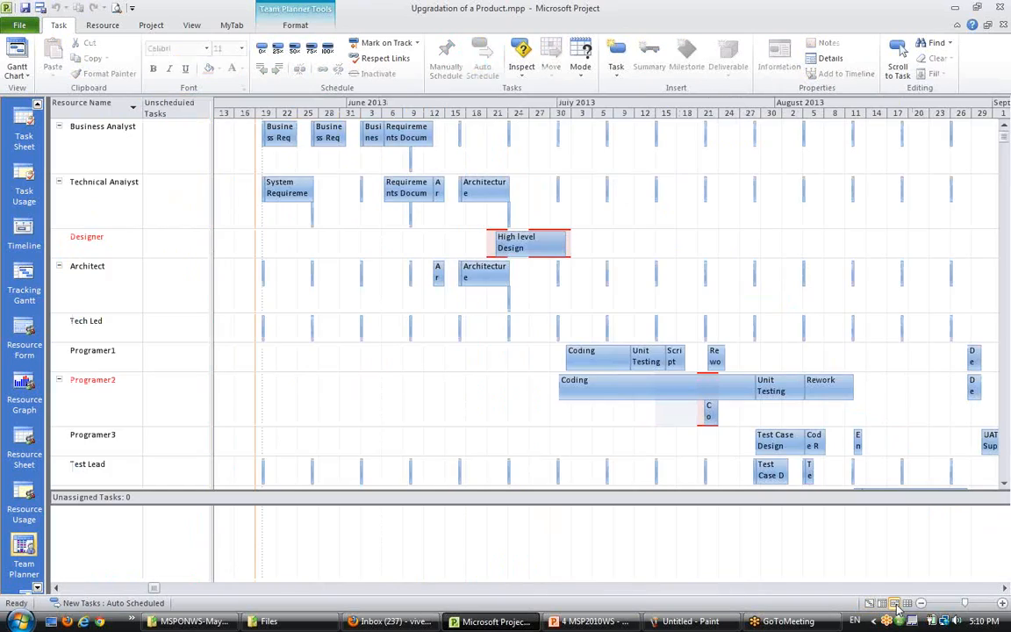
click(112, 240)
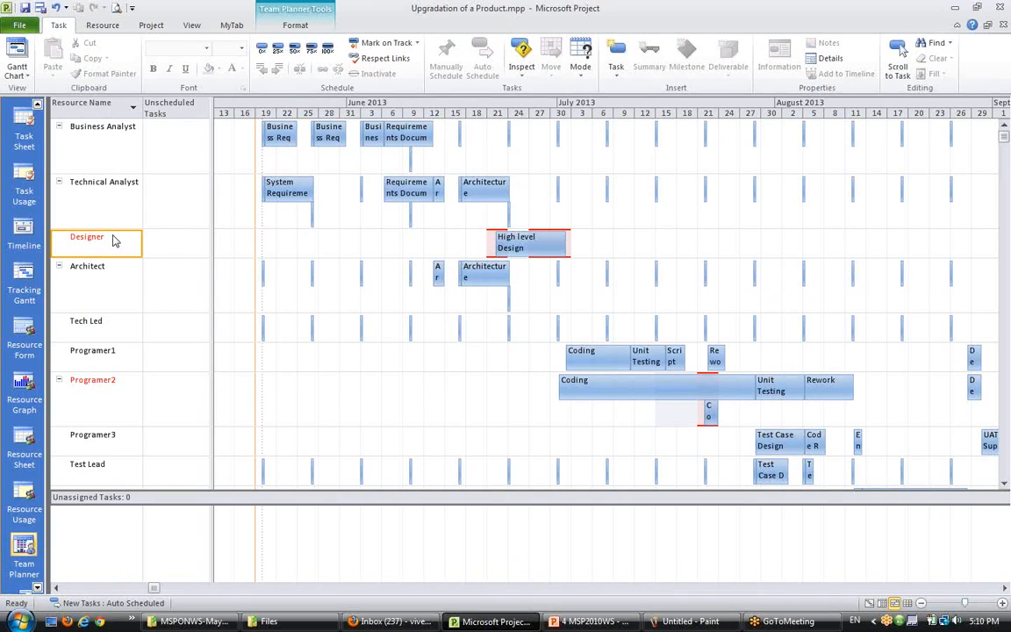
click(118, 392)
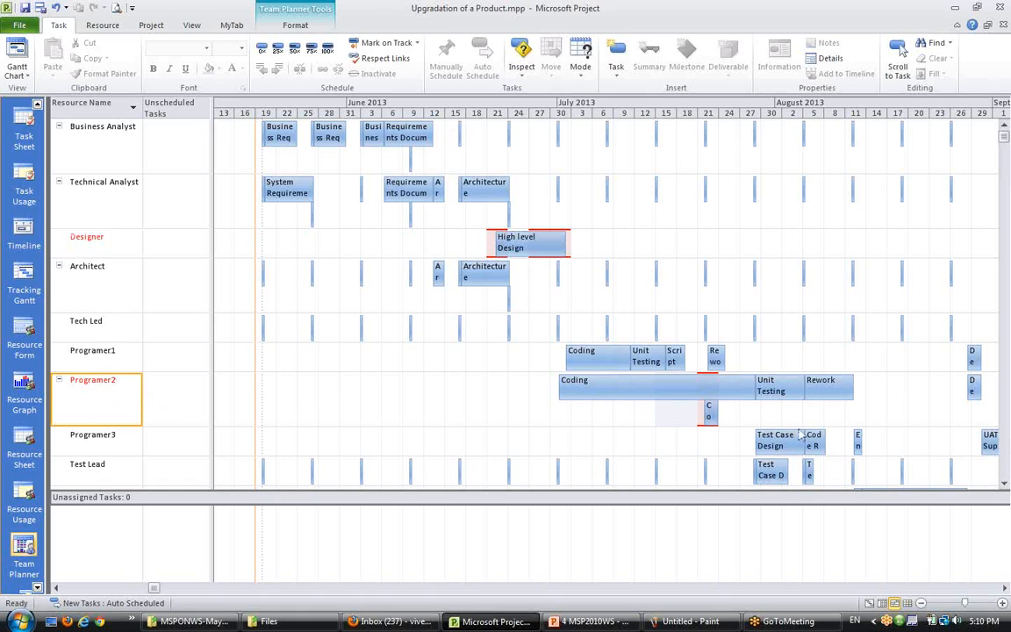
scroll(813, 438, down, 1)
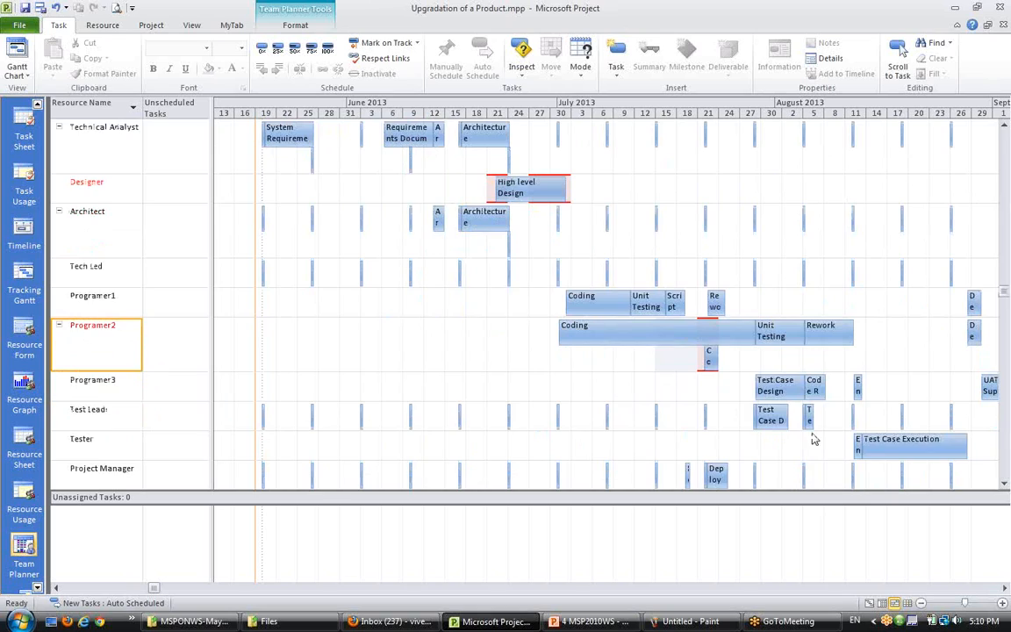
scroll(814, 438, up, 1)
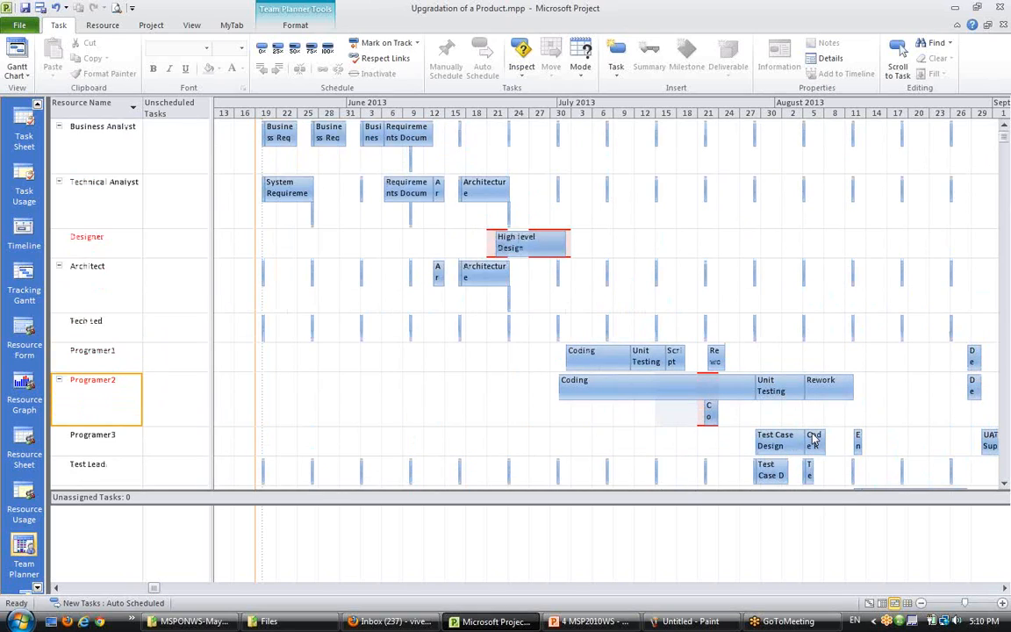
mouse_move(813, 434)
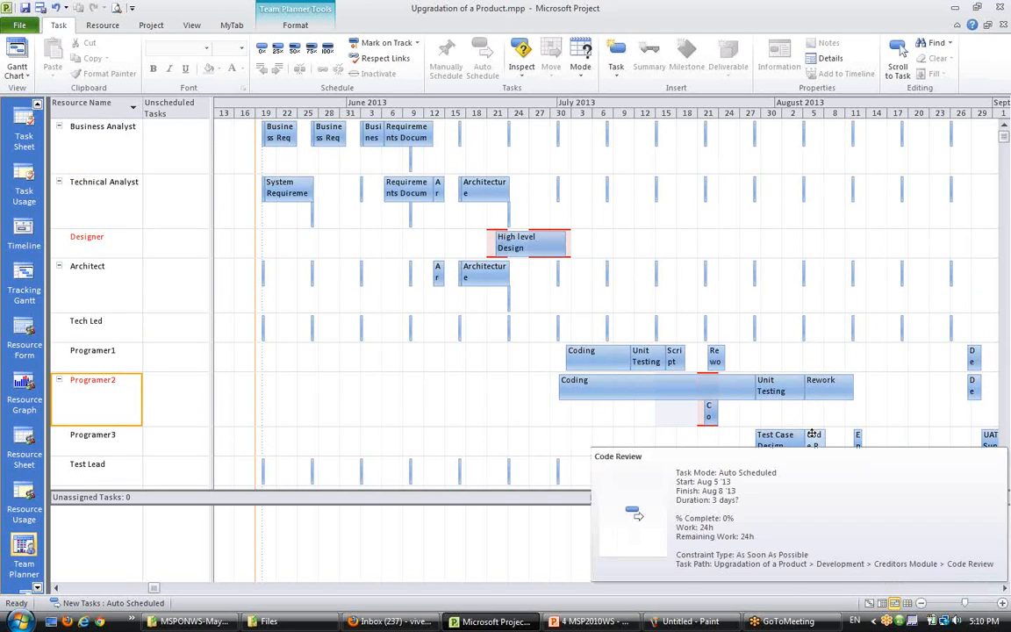
click(93, 273)
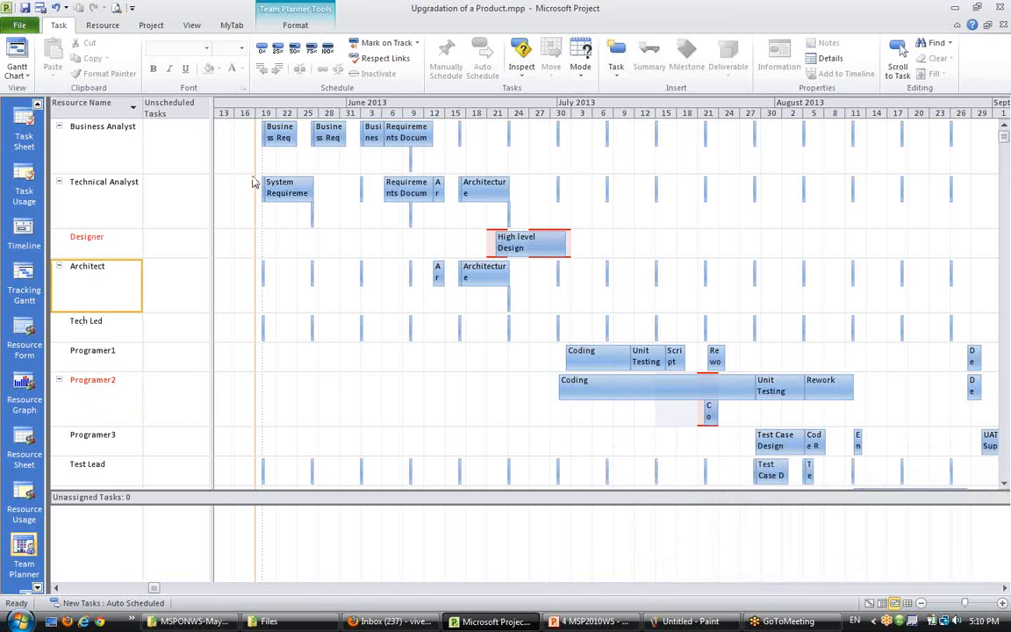
click(91, 25)
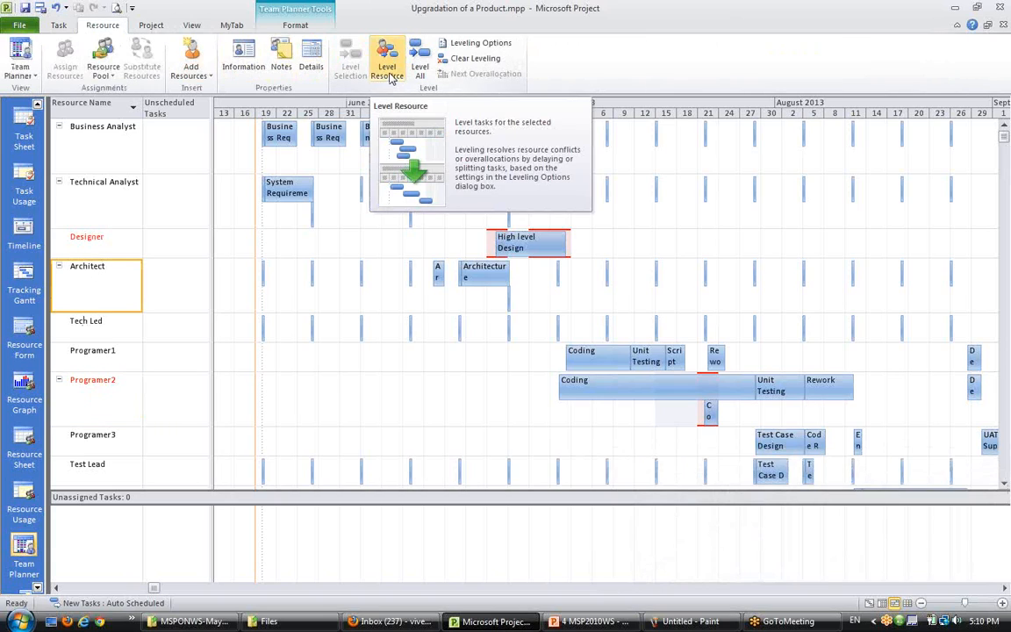
click(98, 373)
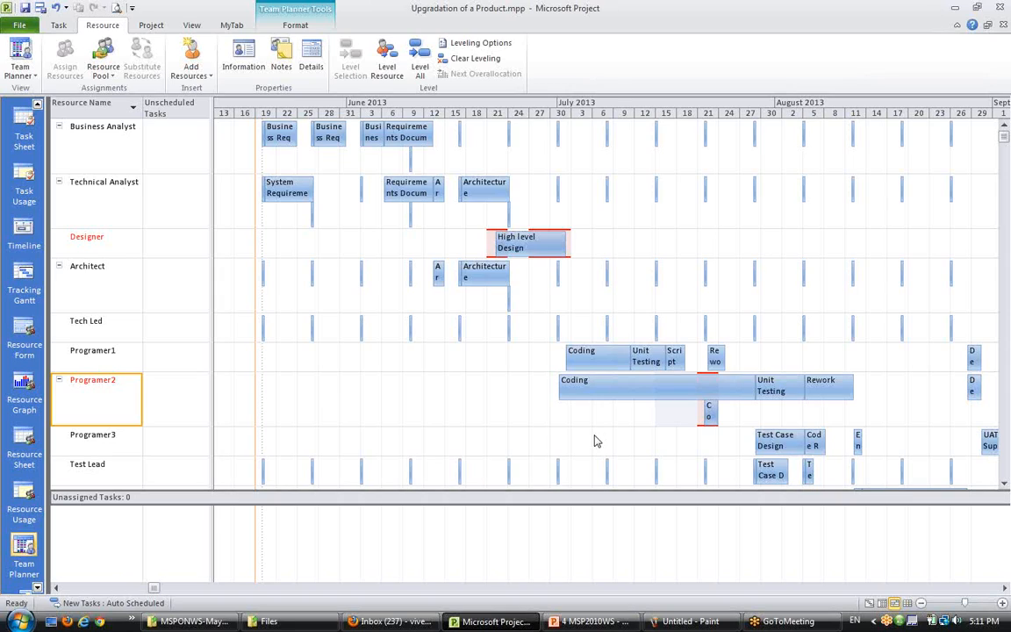
- Open the Designer's resource information, browse its Costs, Notes and Custom Fields tabs, and cancel without changes
click(495, 244)
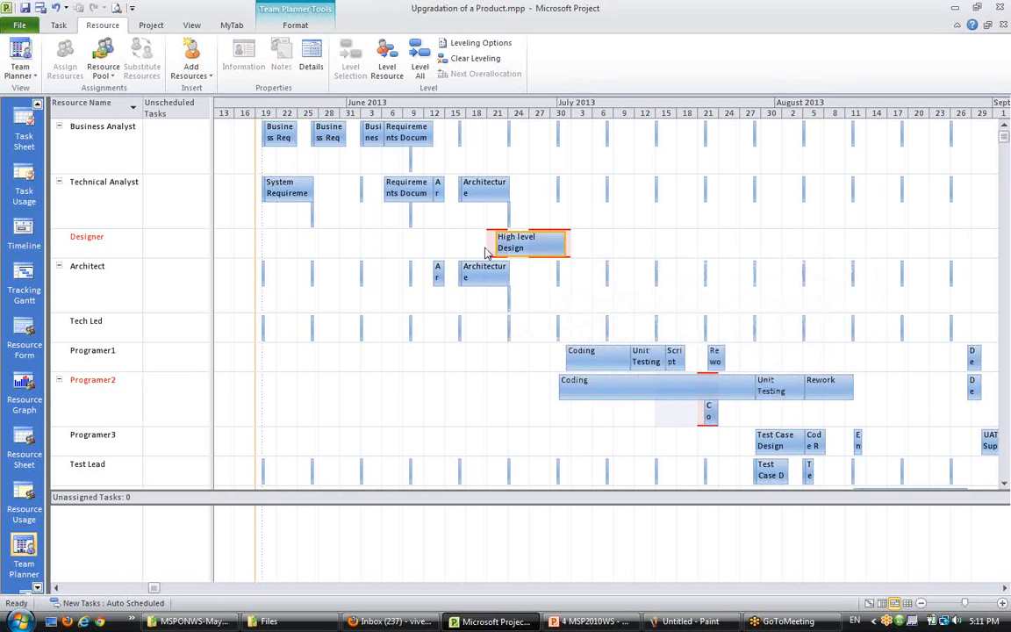
right_click(493, 250)
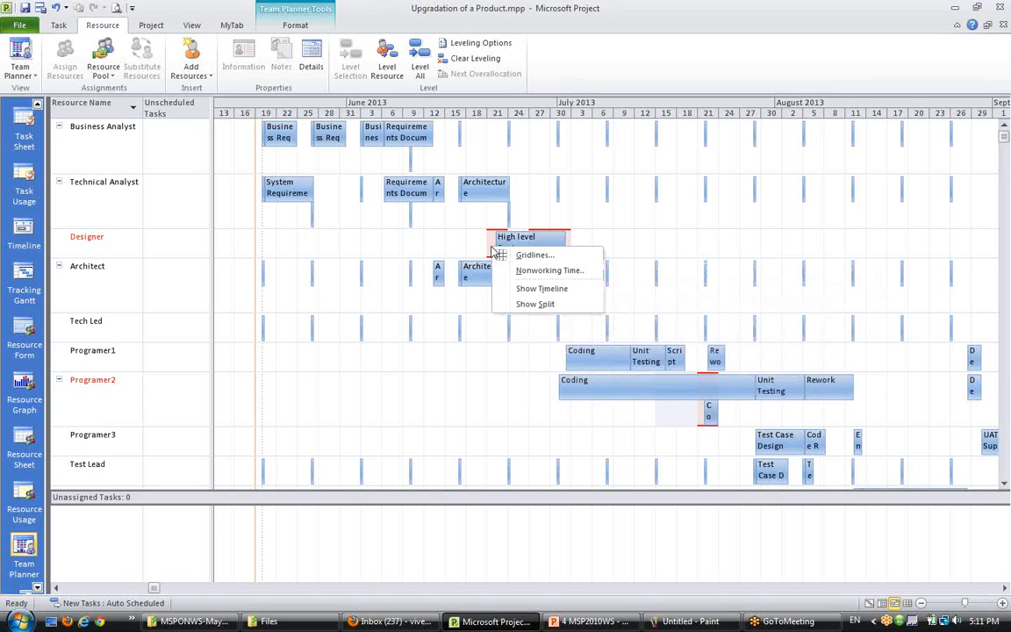
click(129, 249)
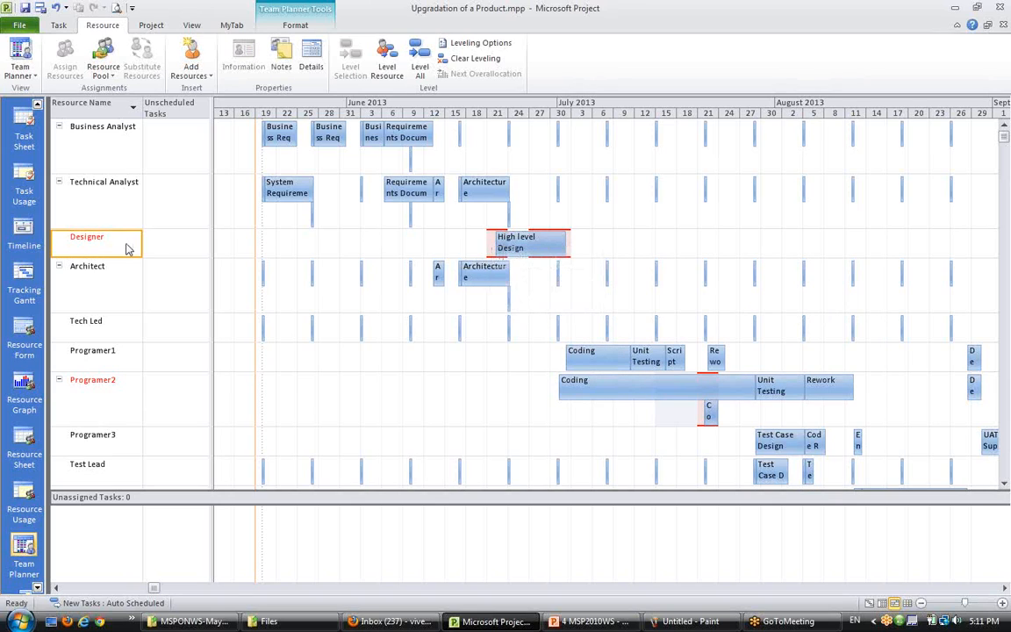
double_click(126, 248)
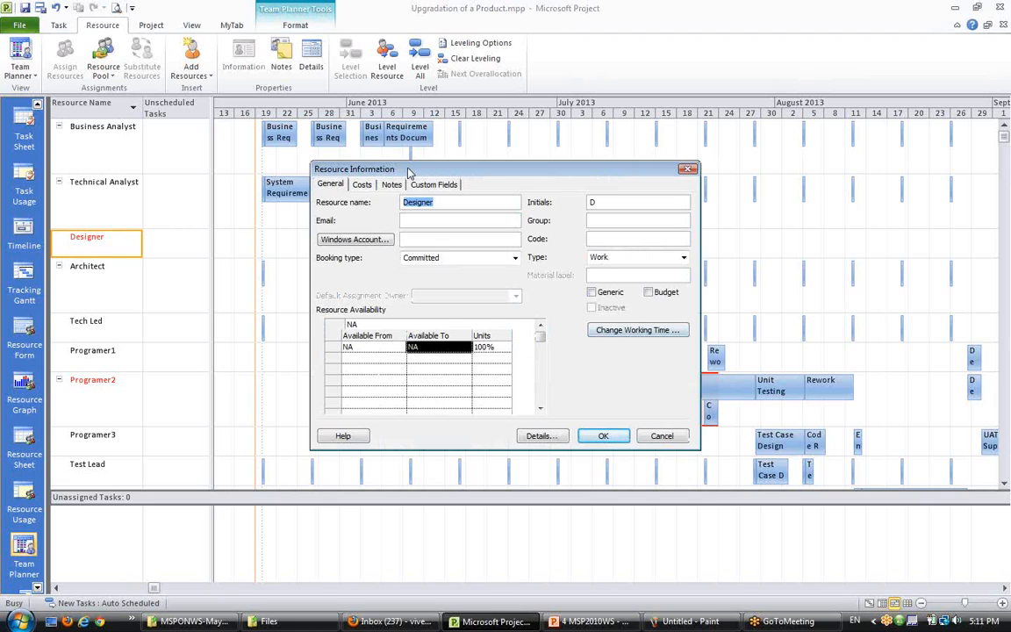
click(362, 185)
click(391, 184)
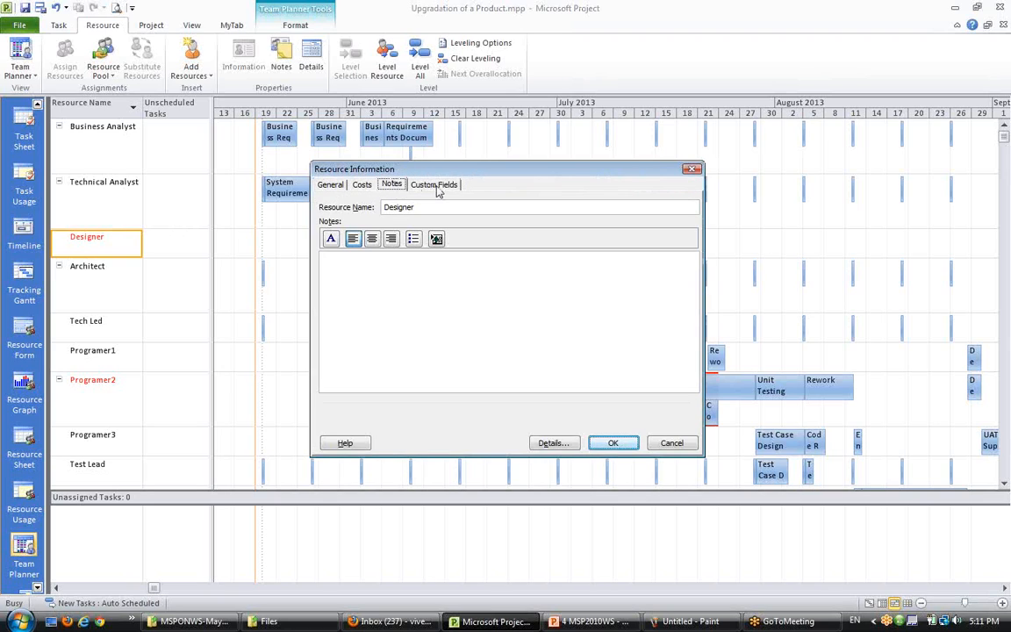
click(433, 185)
click(671, 442)
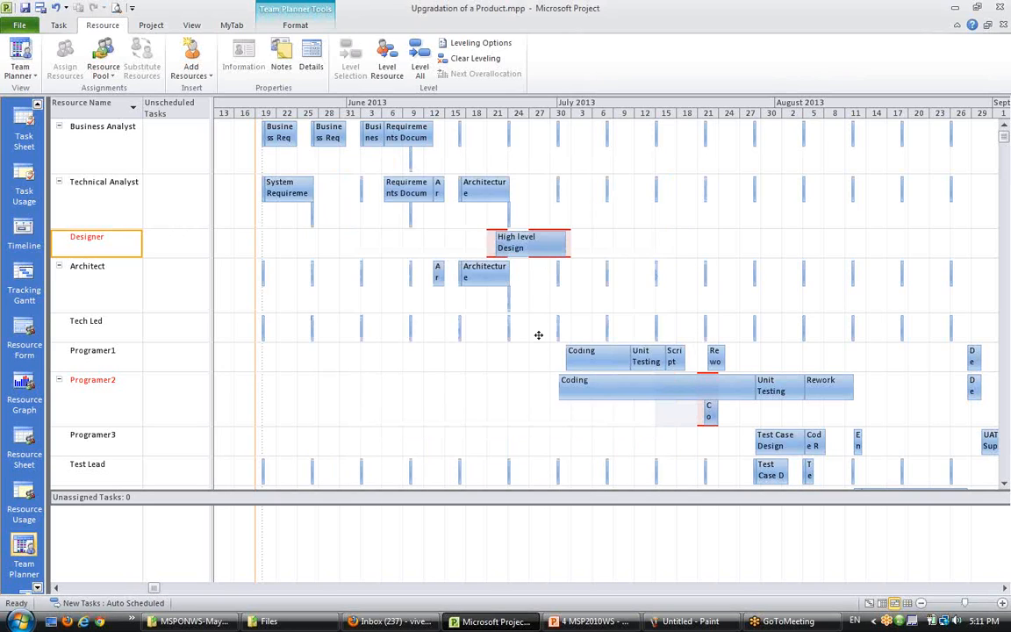
click(469, 245)
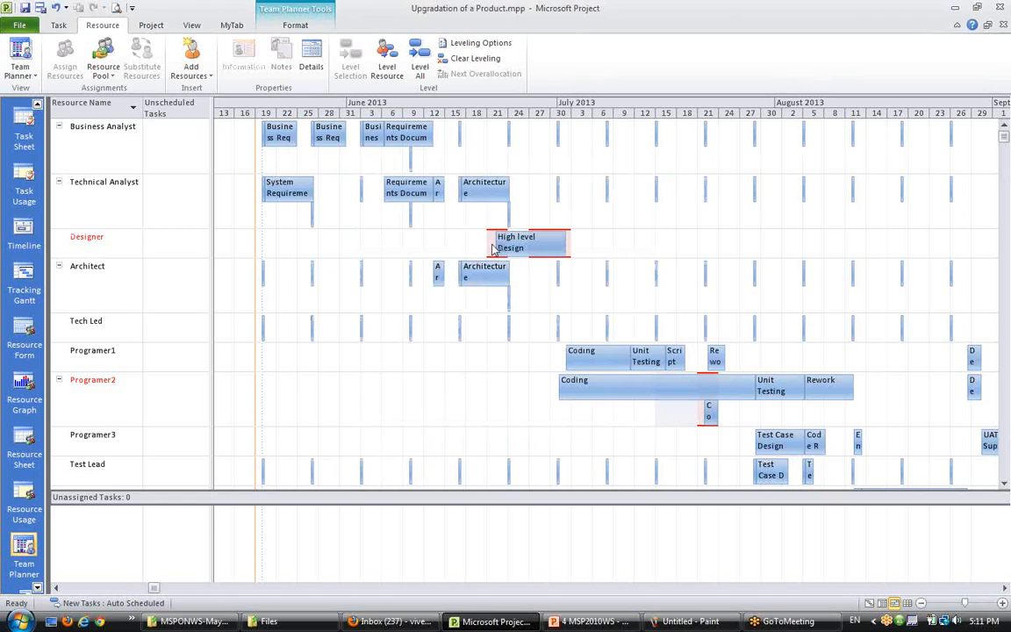
click(494, 250)
- Review Programer2's overallocated Code Review bar in the Task Usage and Team Planner views, zoomed to days
click(105, 404)
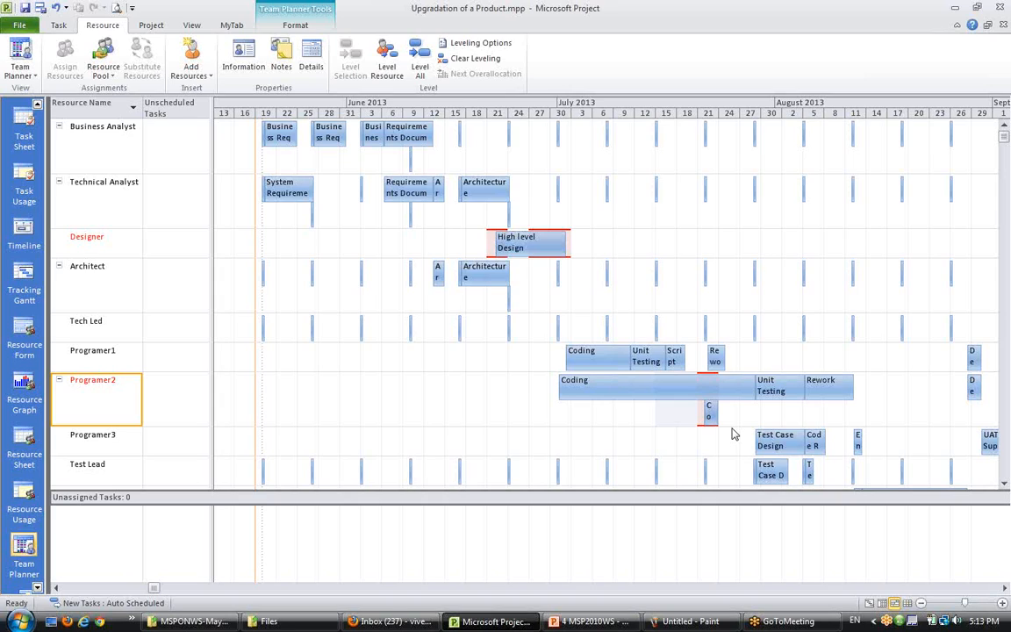
click(708, 411)
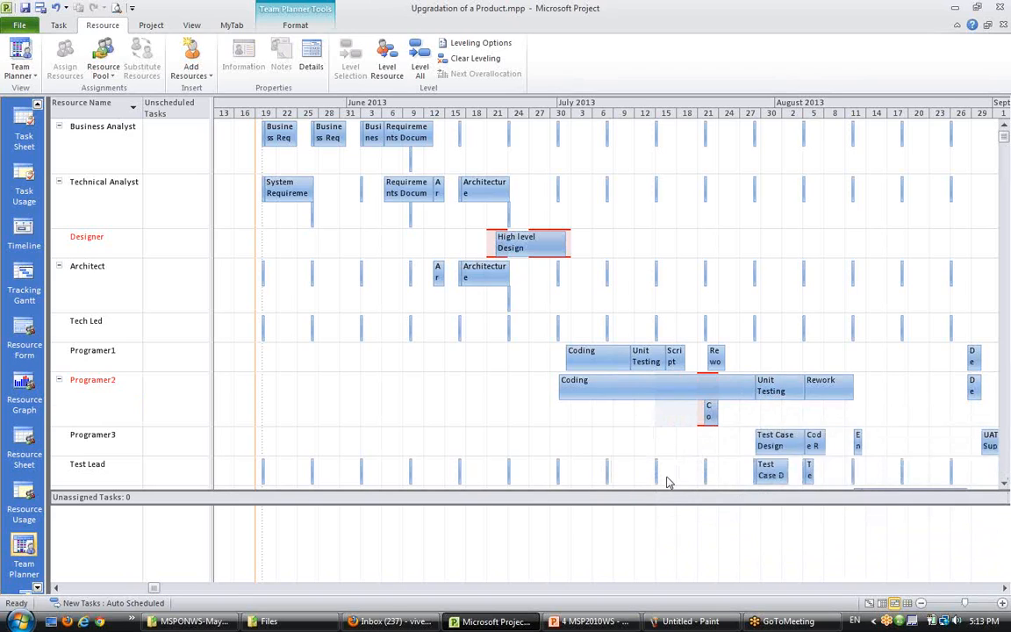
click(881, 603)
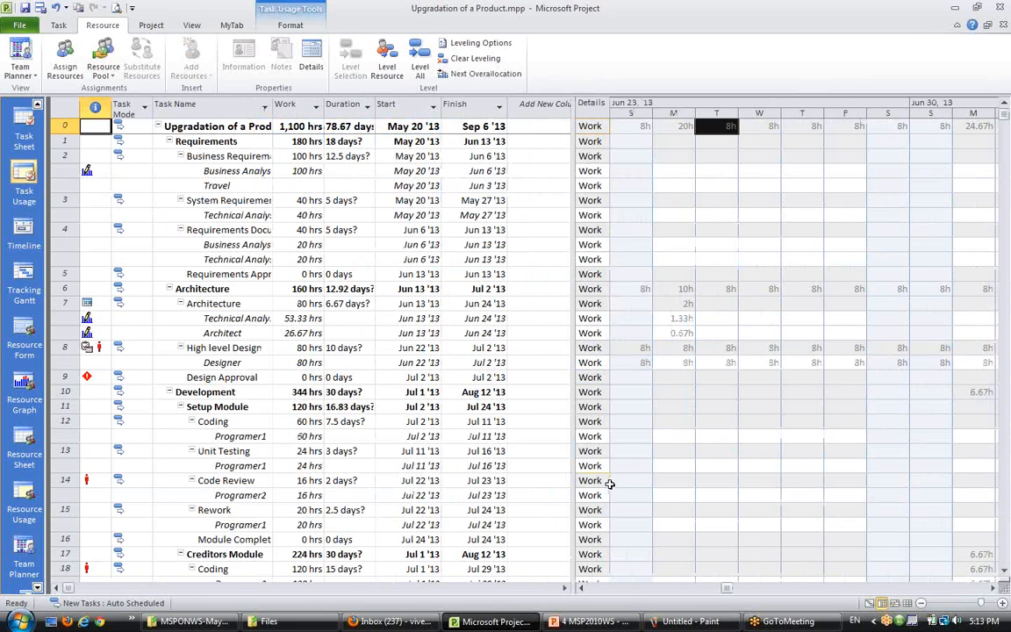
scroll(609, 484, down, 1)
scroll(609, 480, up, 1)
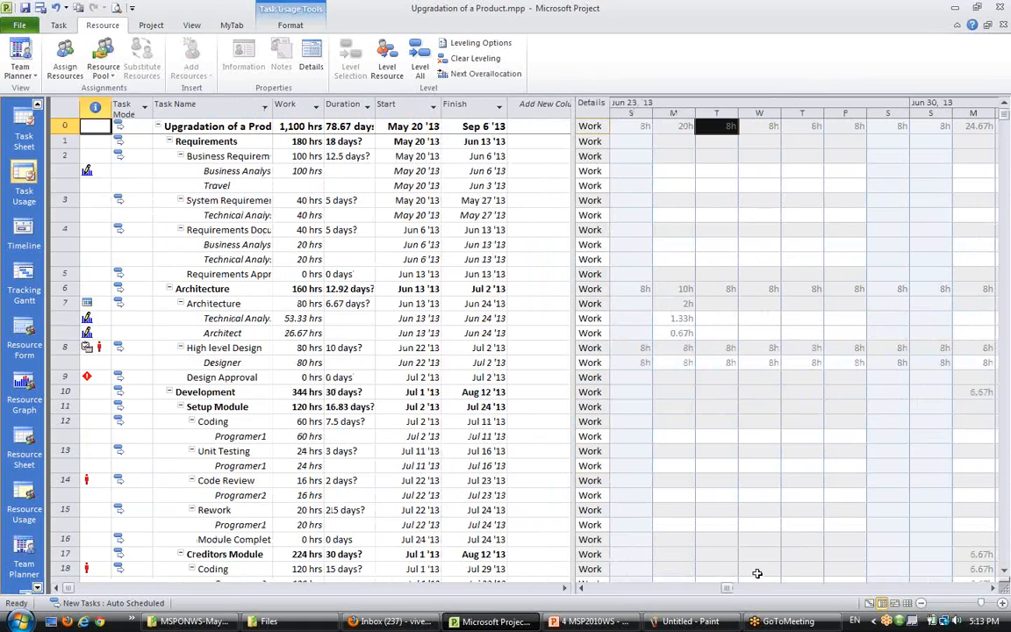
click(869, 603)
click(889, 605)
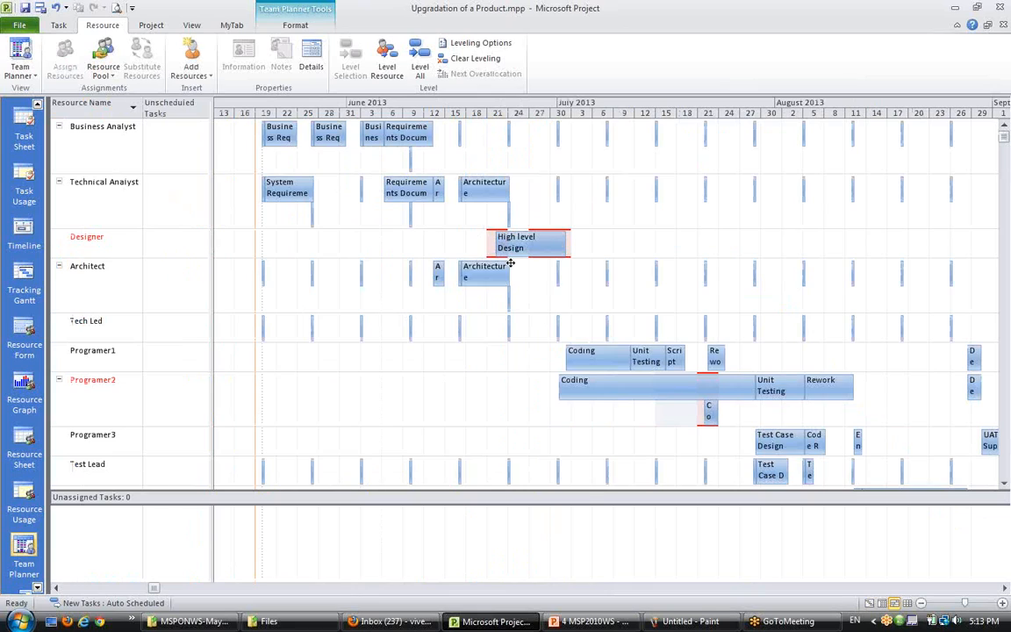
scroll(602, 410, up, 2)
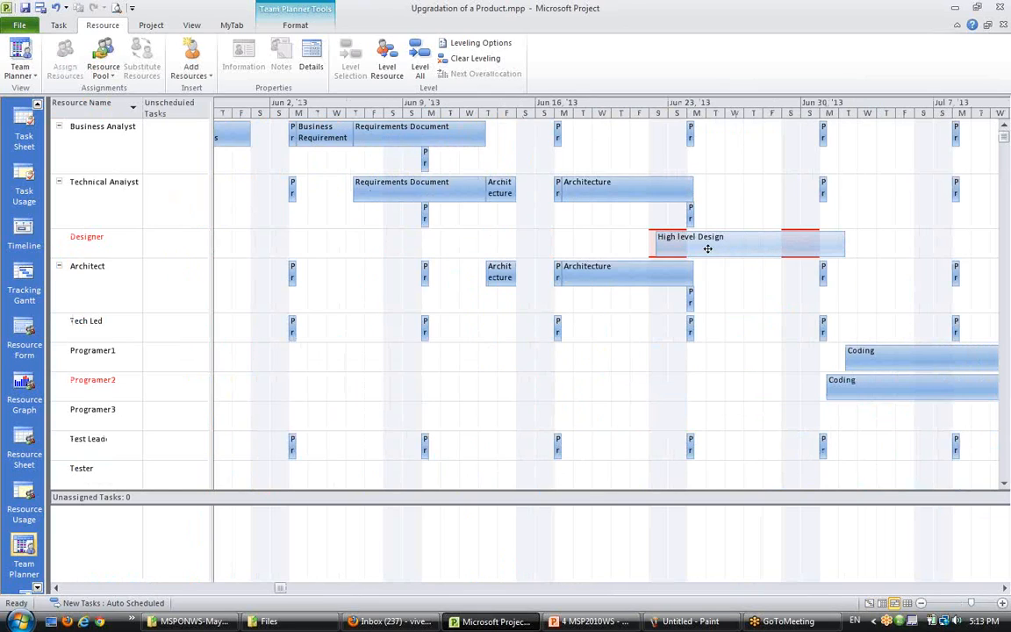
- Scroll along the Team Planner timeline and reapply the Team Planner view from More Views
mouse_move(776, 250)
click(1004, 588)
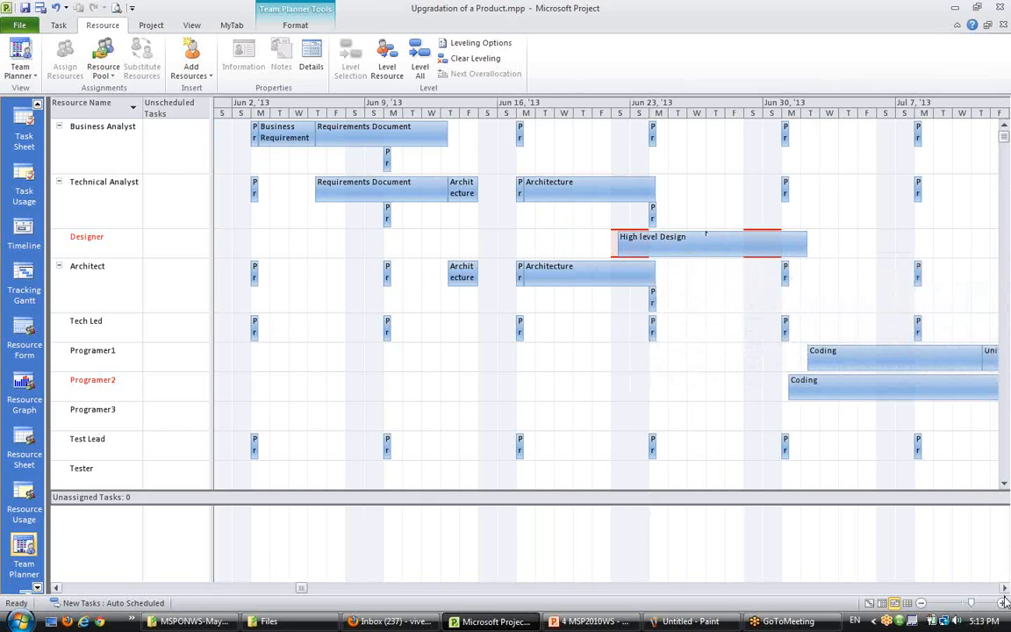
click(1005, 590)
click(1005, 590)
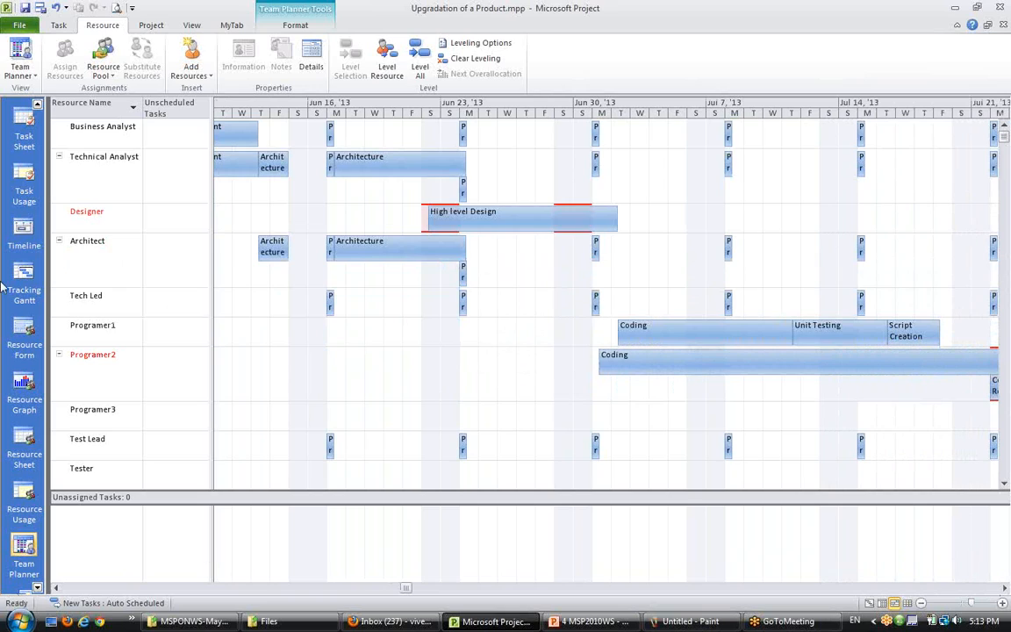
scroll(35, 535, down, 2)
click(26, 566)
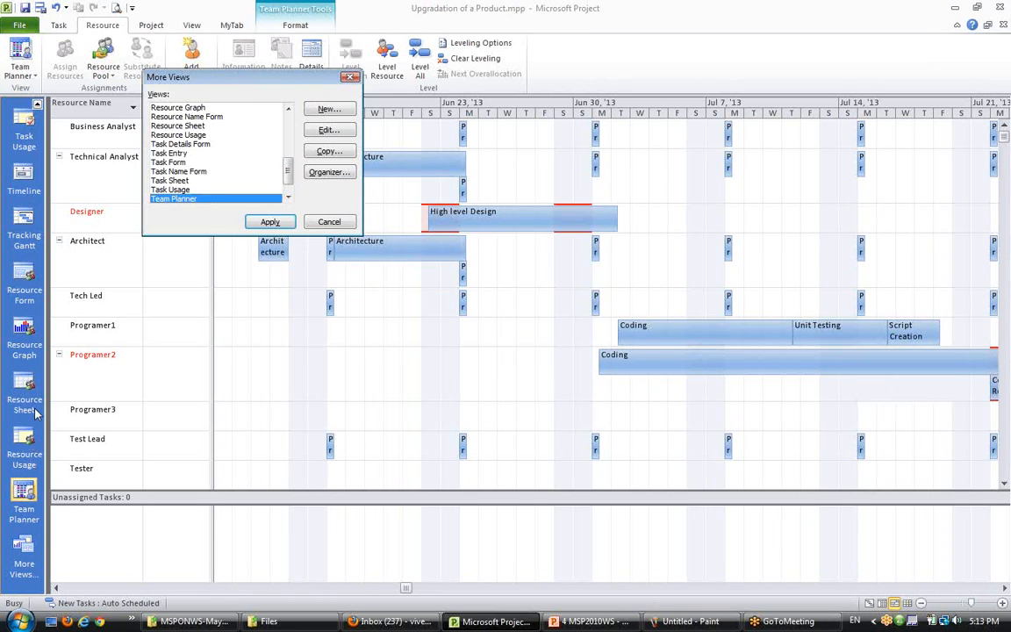
click(317, 221)
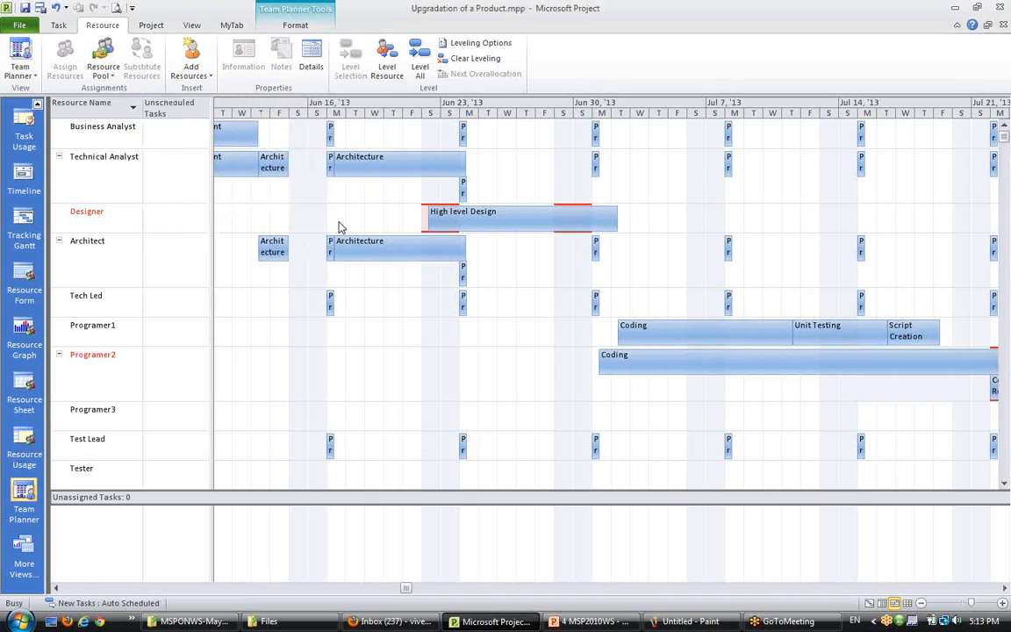
- Switch to Resource Usage and examine Programer2's daily work on Code Review, Coding and Unit Testing in late July
click(24, 447)
scroll(423, 418, down, 4)
scroll(423, 419, down, 6)
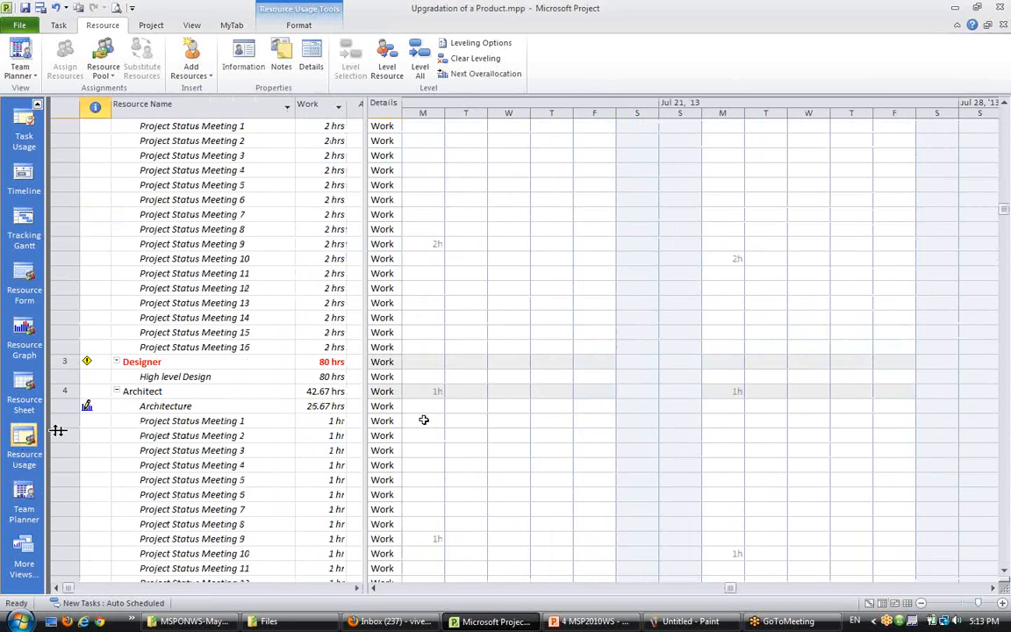
click(209, 362)
click(436, 361)
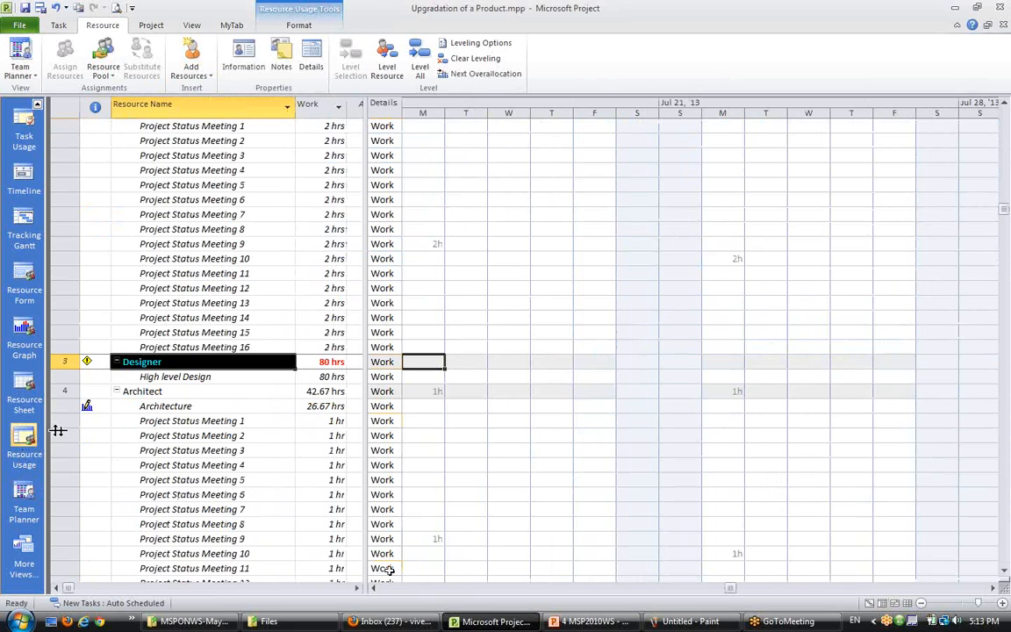
scroll(337, 531, left, 2)
scroll(272, 470, down, 5)
scroll(272, 471, down, 9)
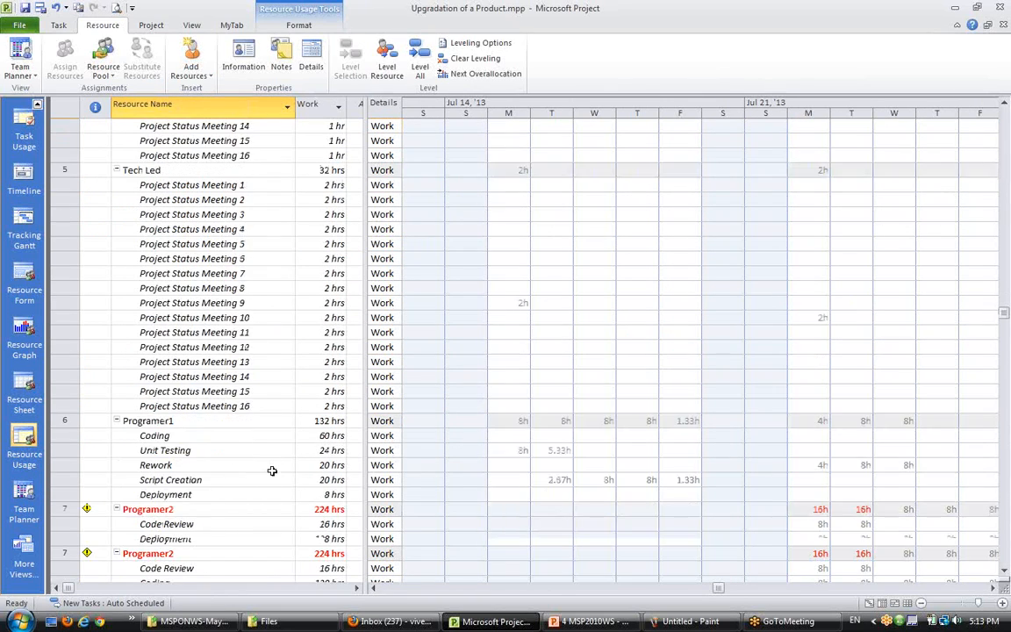
click(159, 332)
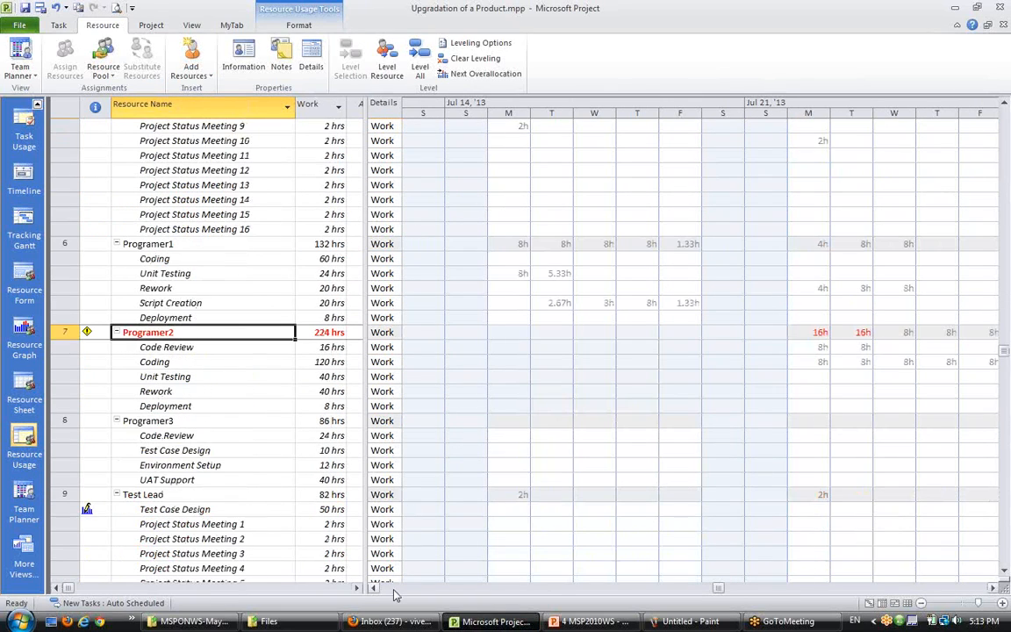
scroll(376, 590, left, 20)
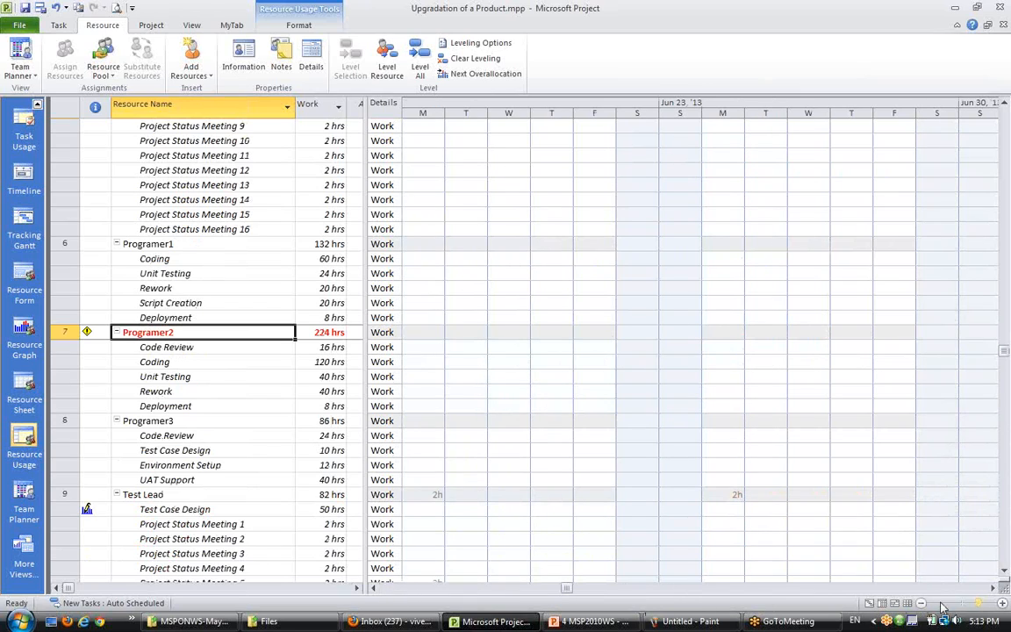
scroll(987, 590, right, 20)
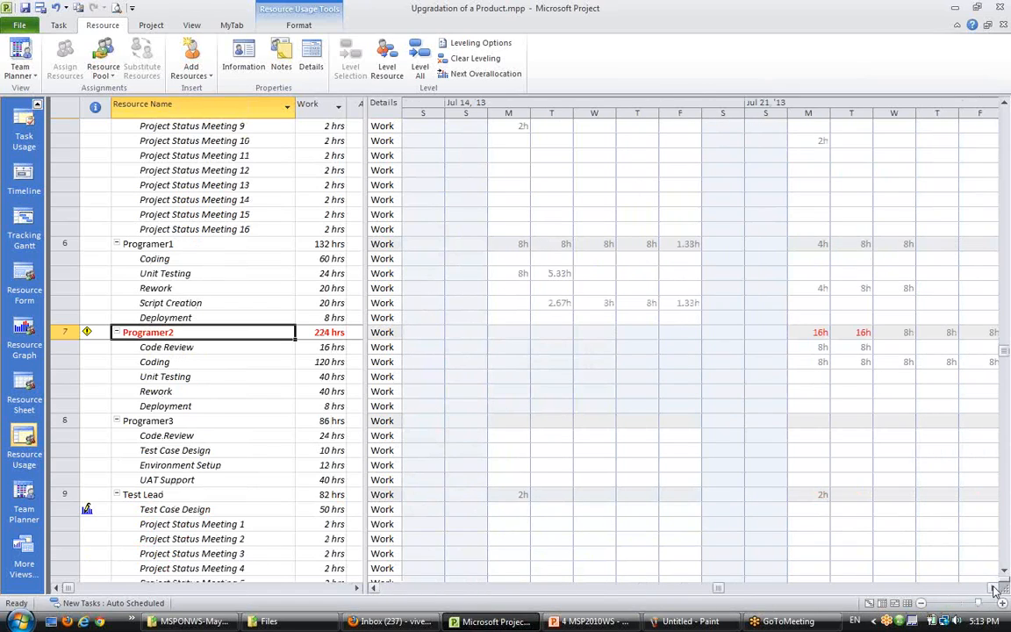
scroll(834, 500, right, 4)
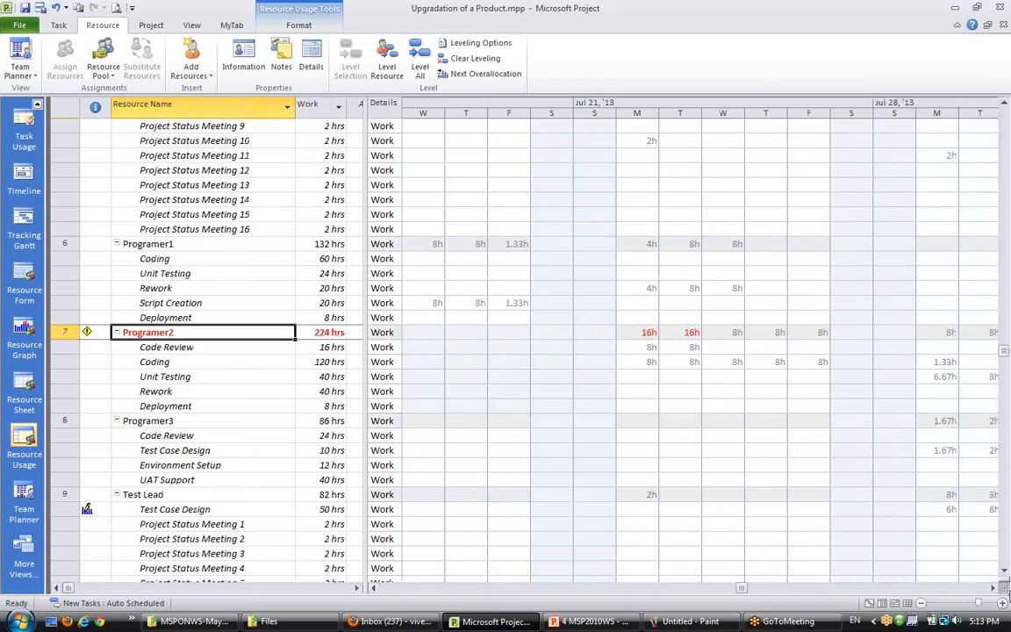
scroll(895, 531, right, 3)
click(816, 362)
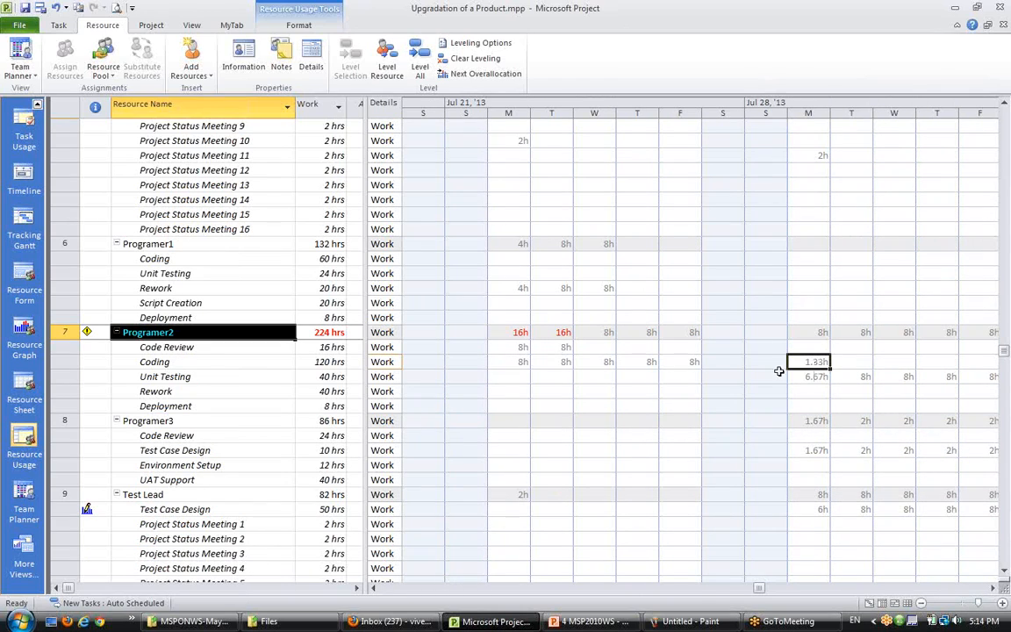
click(858, 362)
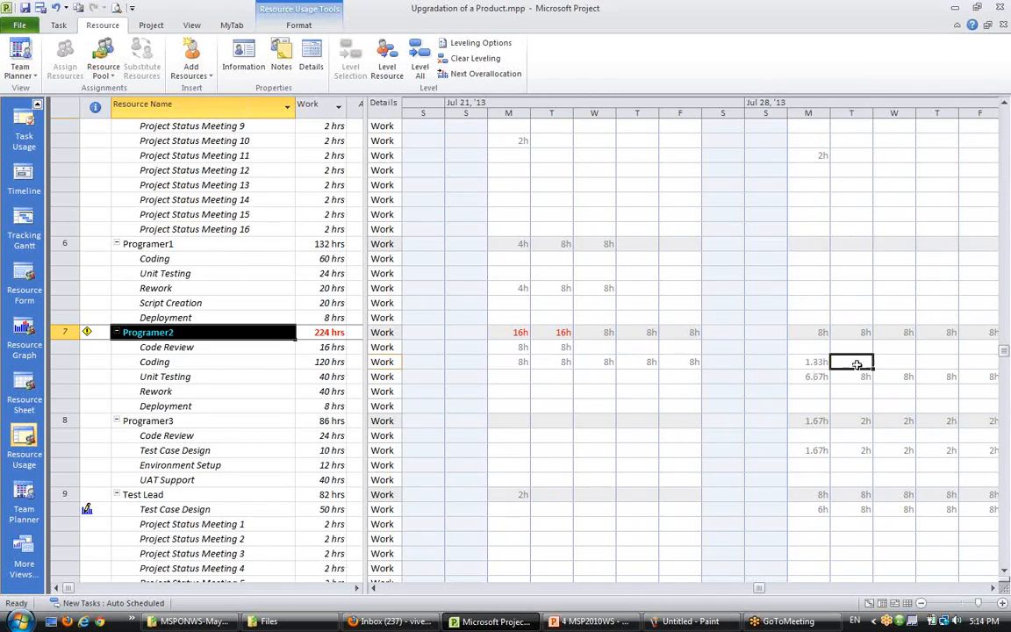
click(878, 363)
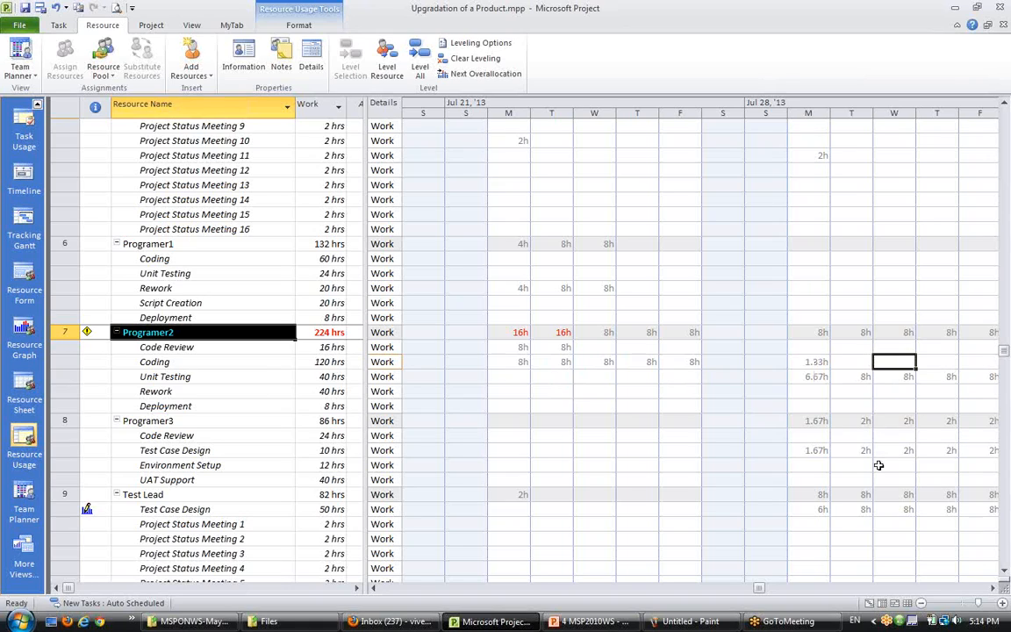
click(808, 376)
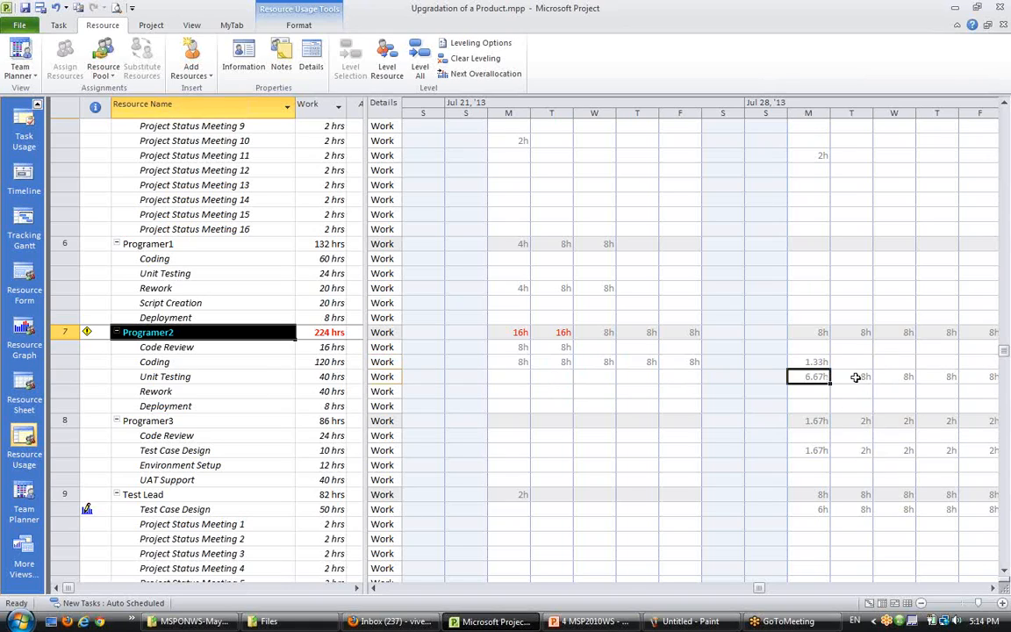
drag(856, 378, 962, 380)
click(993, 588)
click(992, 588)
click(992, 587)
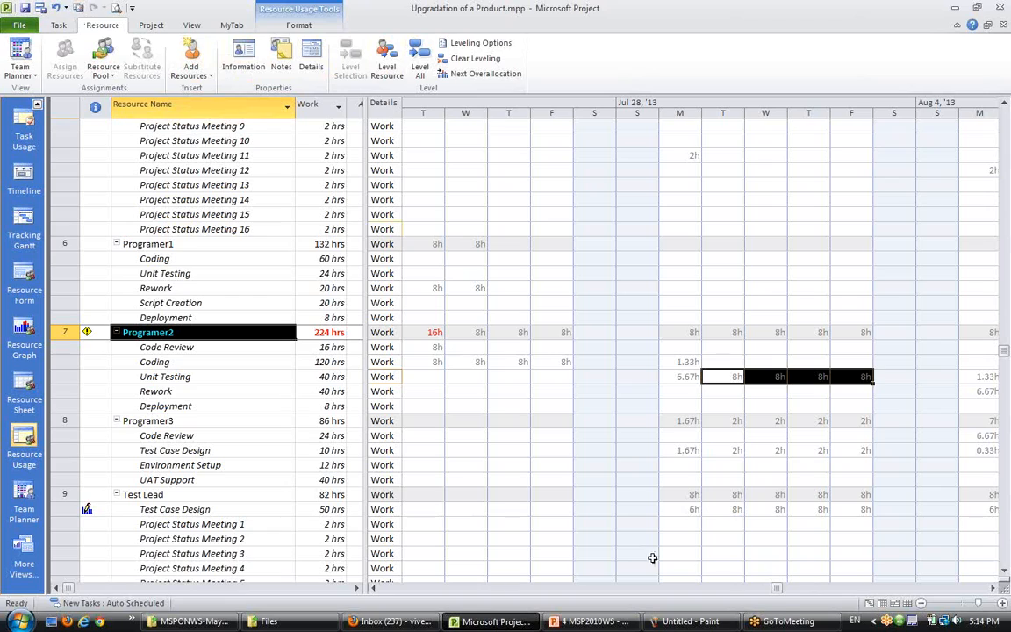
- Return to the Team Planner view and scroll ahead to Programer2's Code Review bar in late July
click(894, 604)
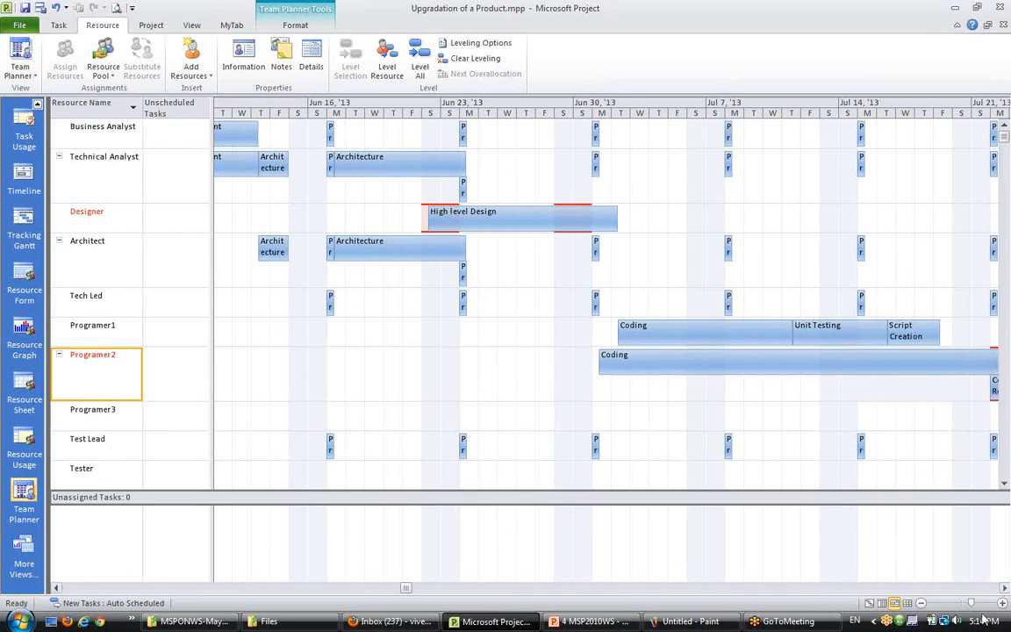
click(1005, 588)
click(1005, 588)
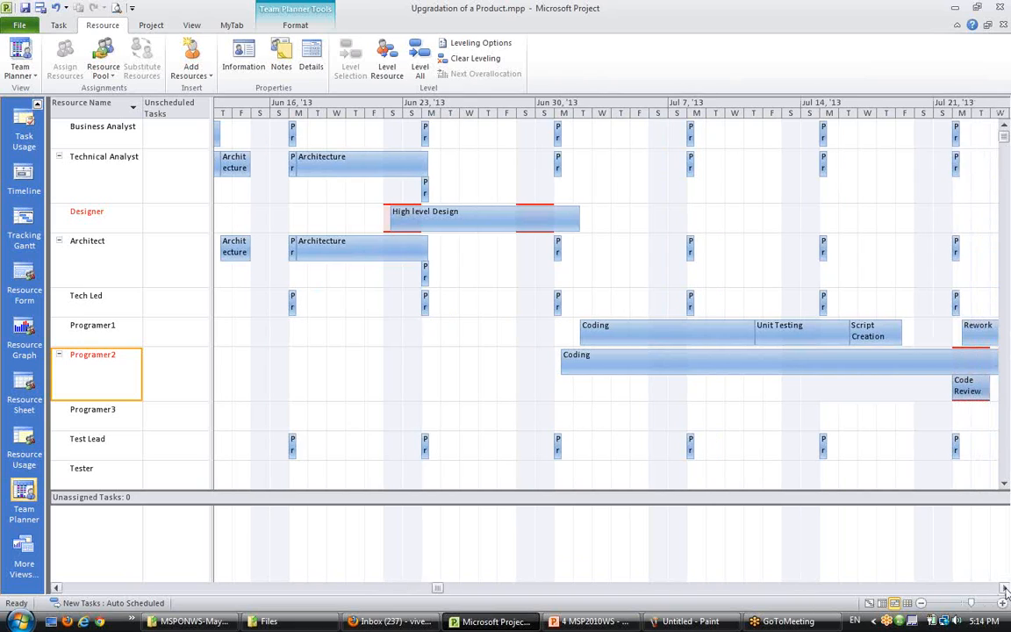
click(1005, 587)
click(1004, 587)
click(1005, 588)
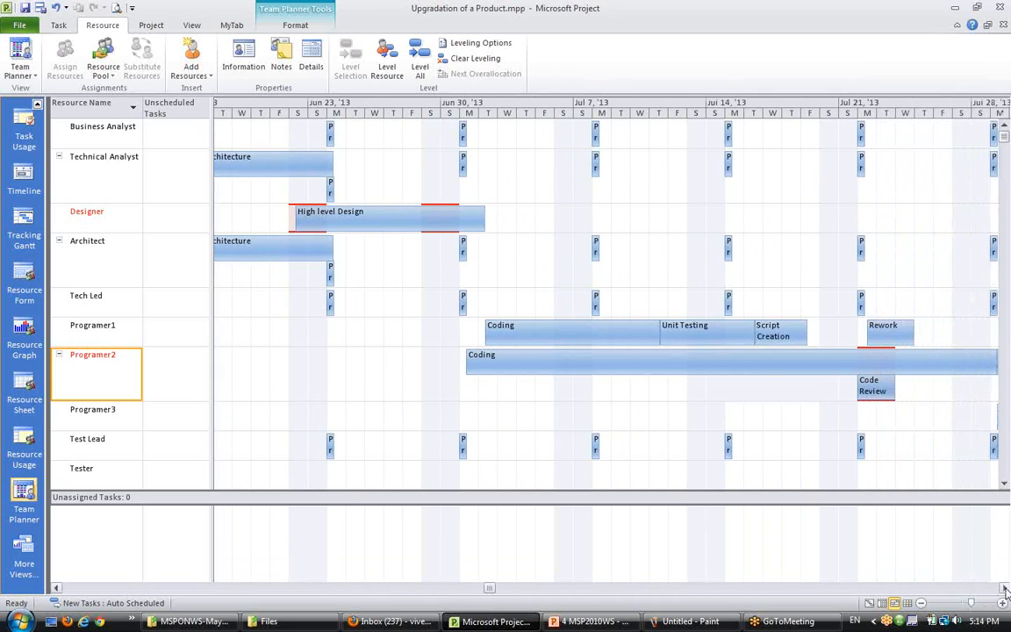
click(1005, 588)
click(1005, 588)
click(1005, 588)
click(1004, 588)
click(1005, 588)
click(1005, 588)
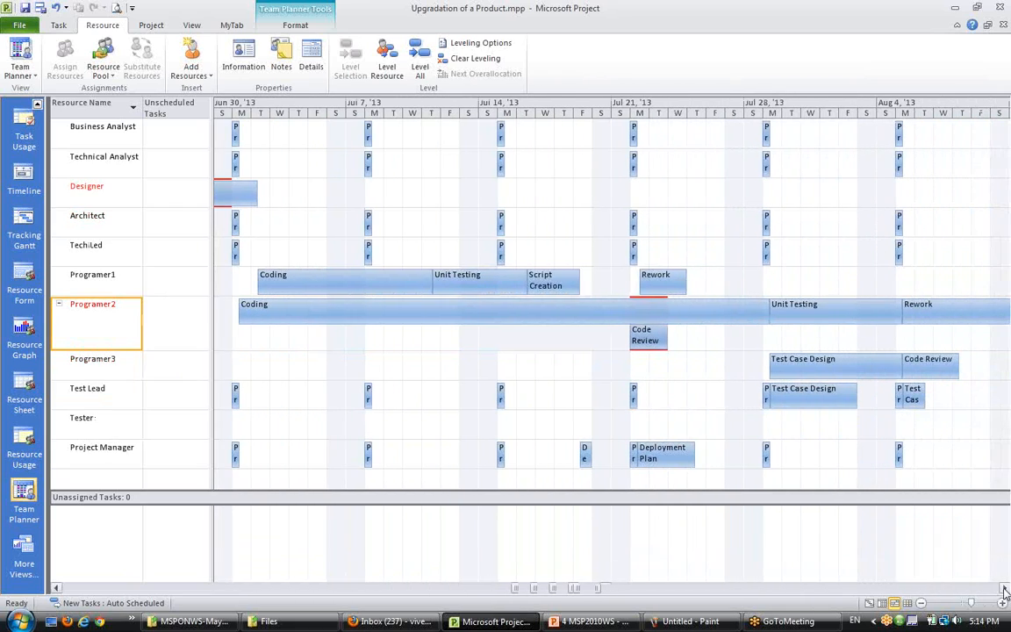
click(1005, 588)
click(1004, 588)
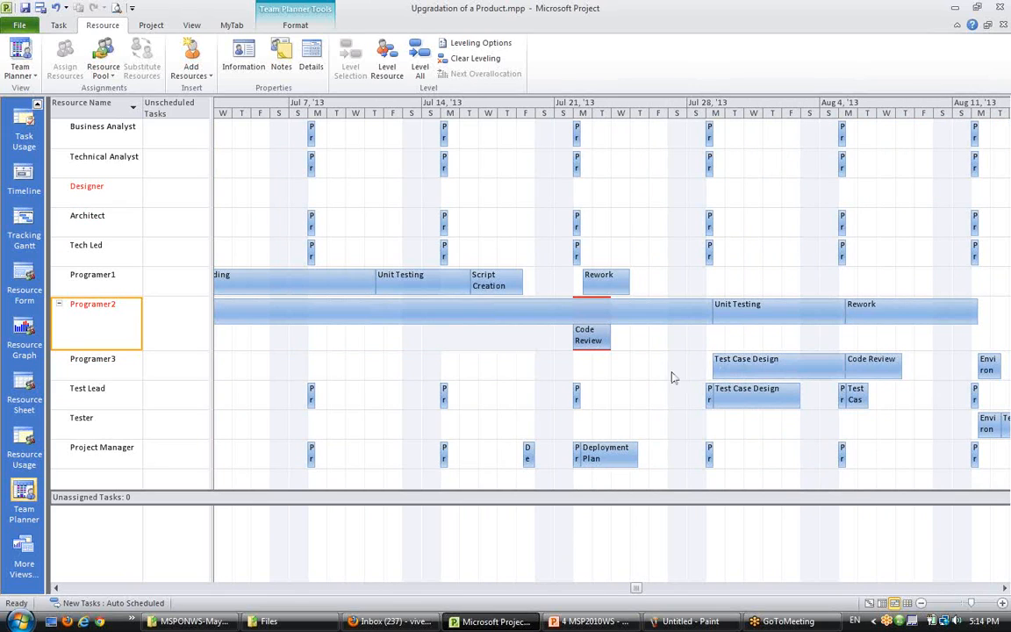
- Try moving Programer2's Code Review assignment to the week of Jul 28, then undo the move
click(594, 343)
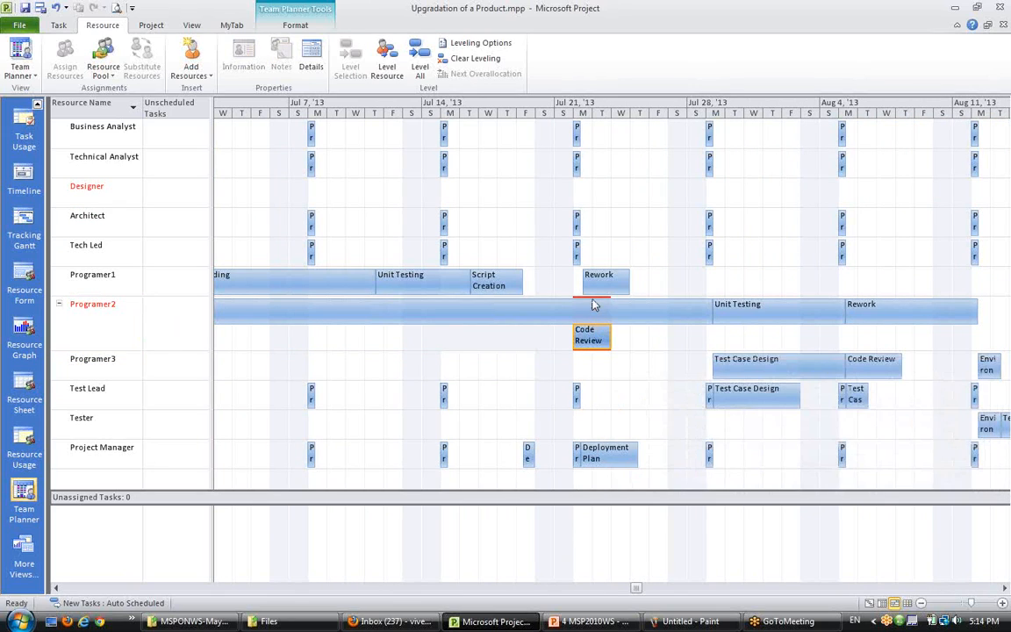
right_click(594, 340)
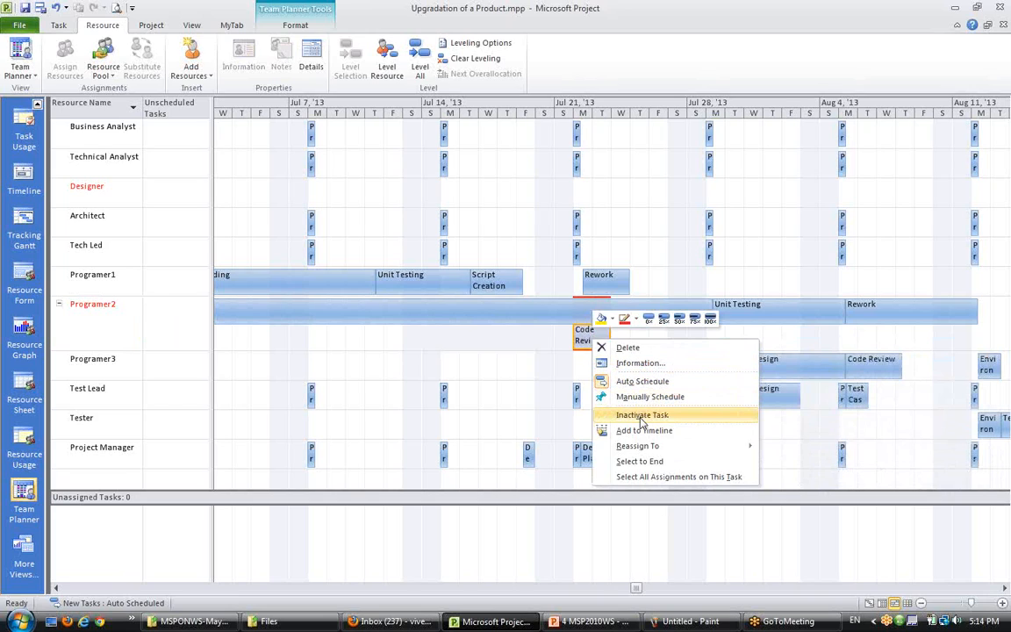
mouse_move(645, 450)
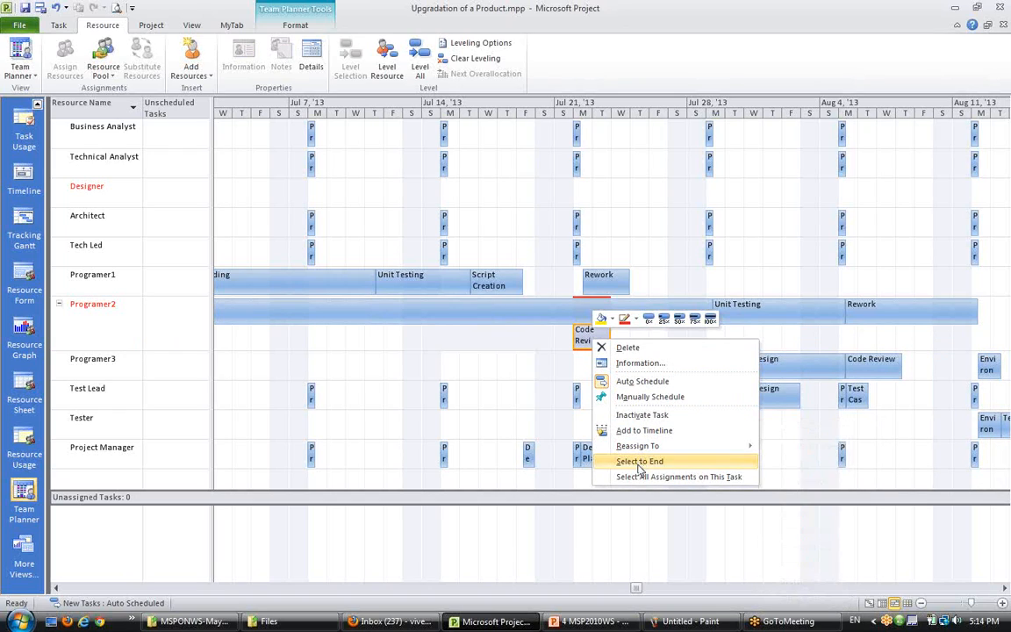
click(639, 466)
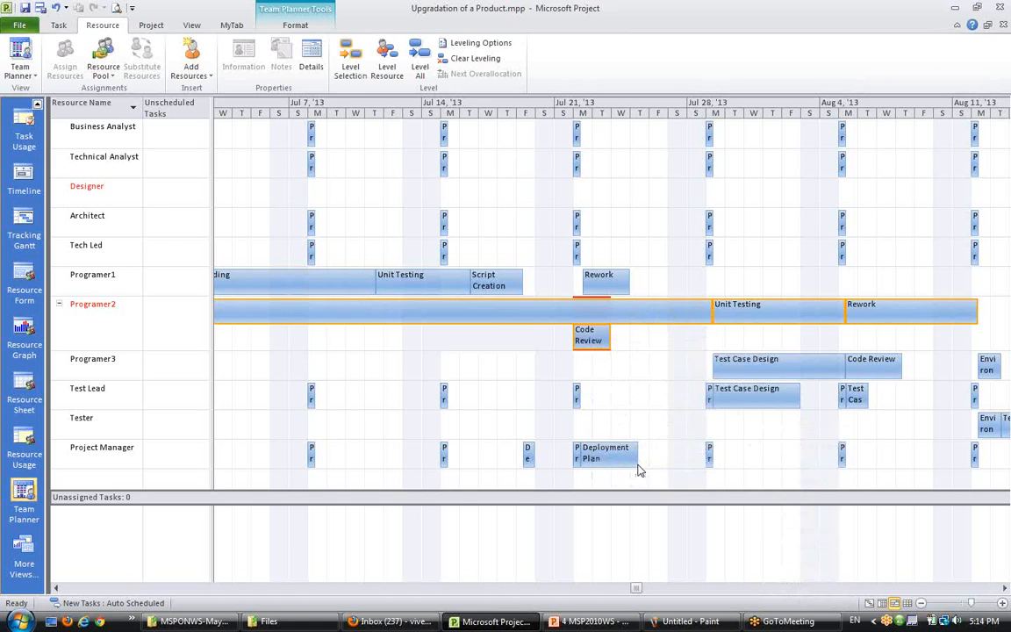
right_click(594, 339)
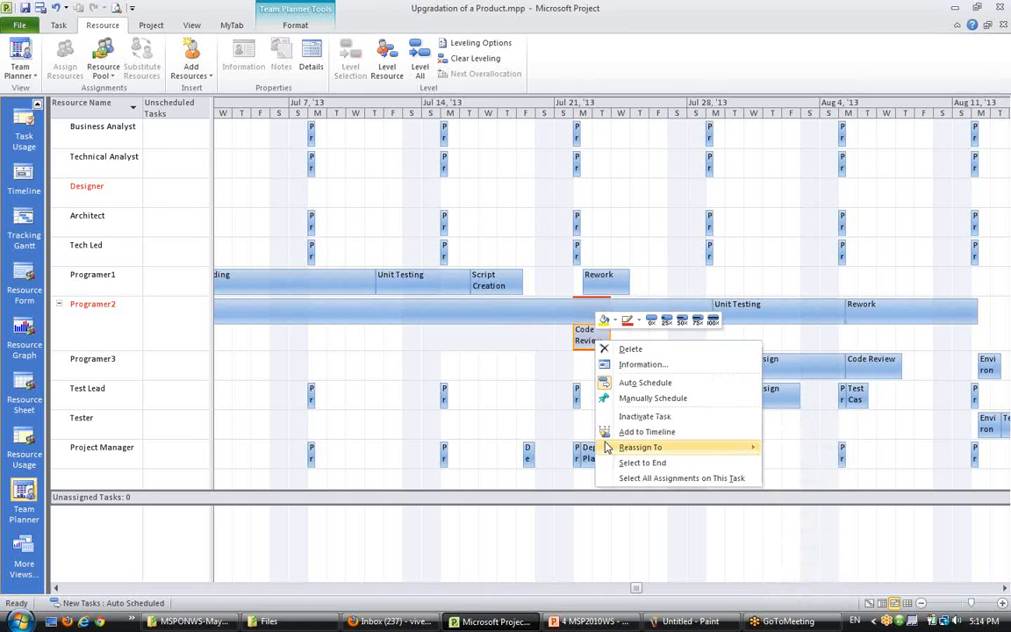
click(632, 480)
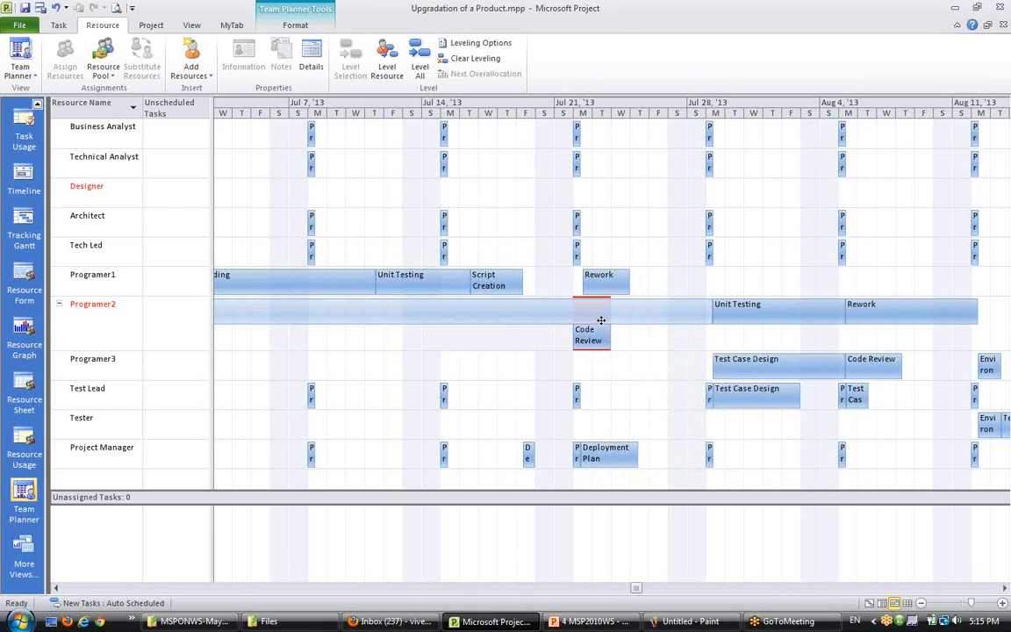
drag(616, 342, 717, 343)
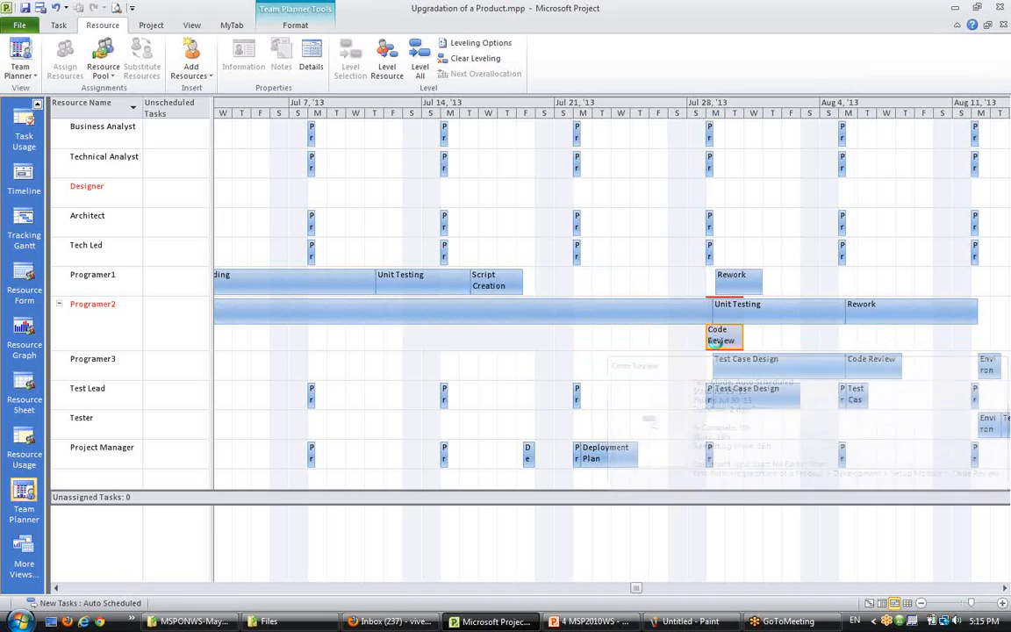
key(ctrl+z)
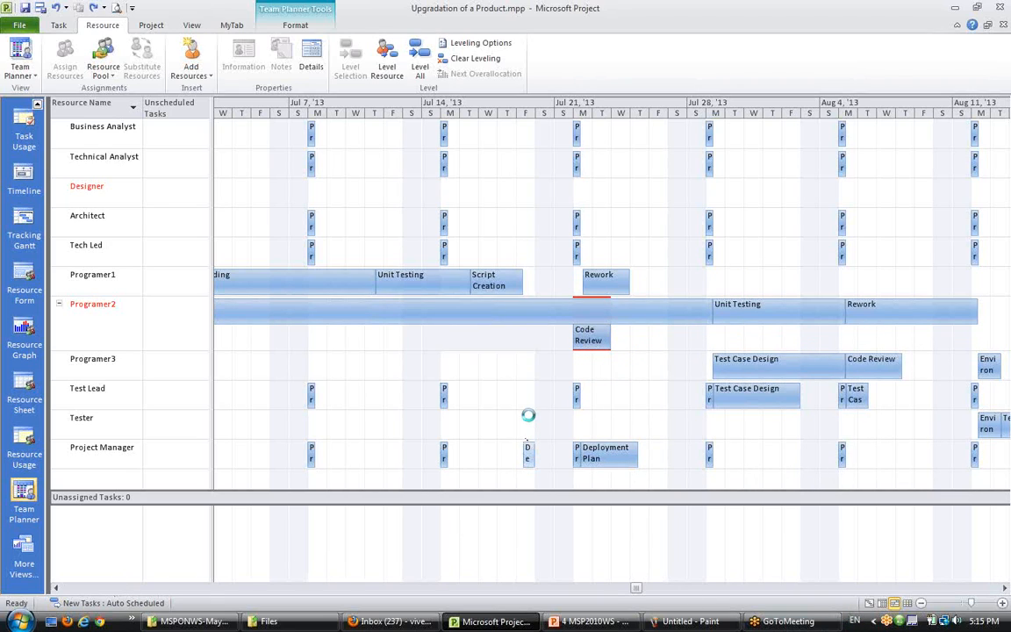
- Zoom the Team Planner out to months, then switch to the Gantt Chart view of the tasks
scroll(528, 415, down, 1)
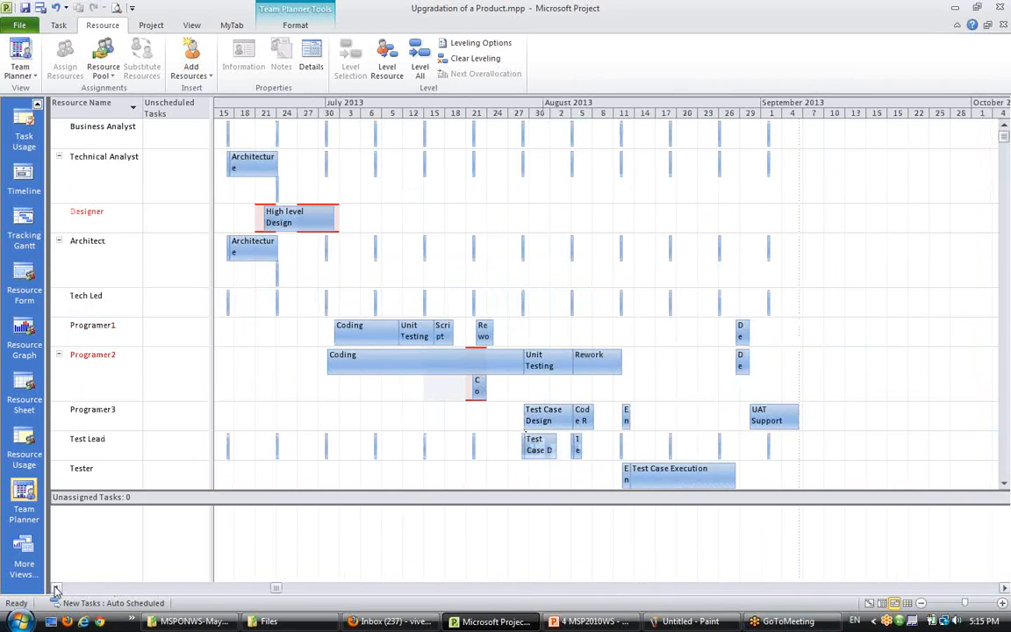
drag(55, 589, 55, 589)
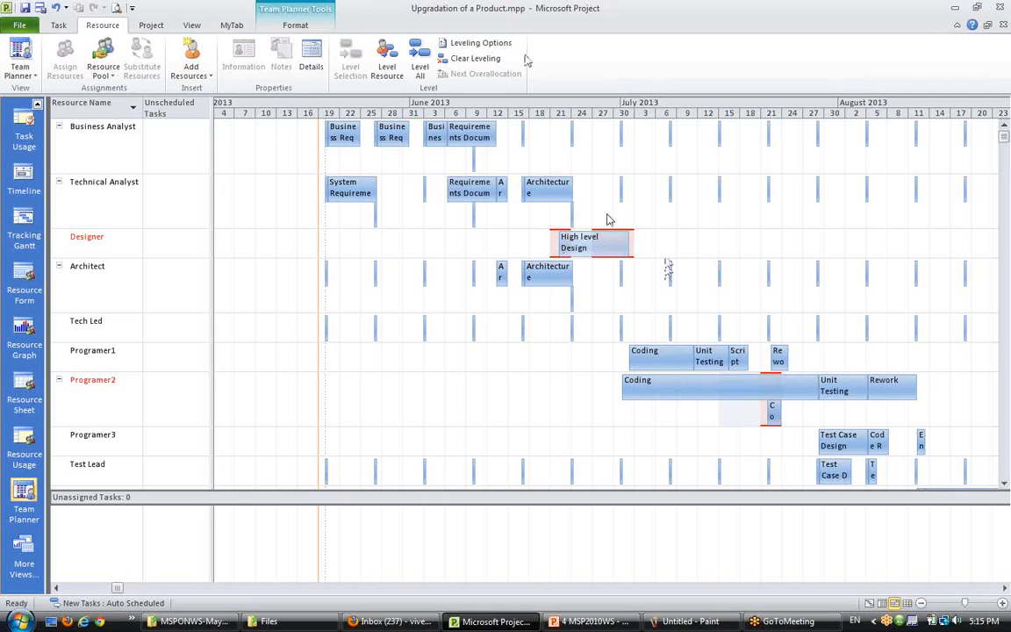
click(53, 27)
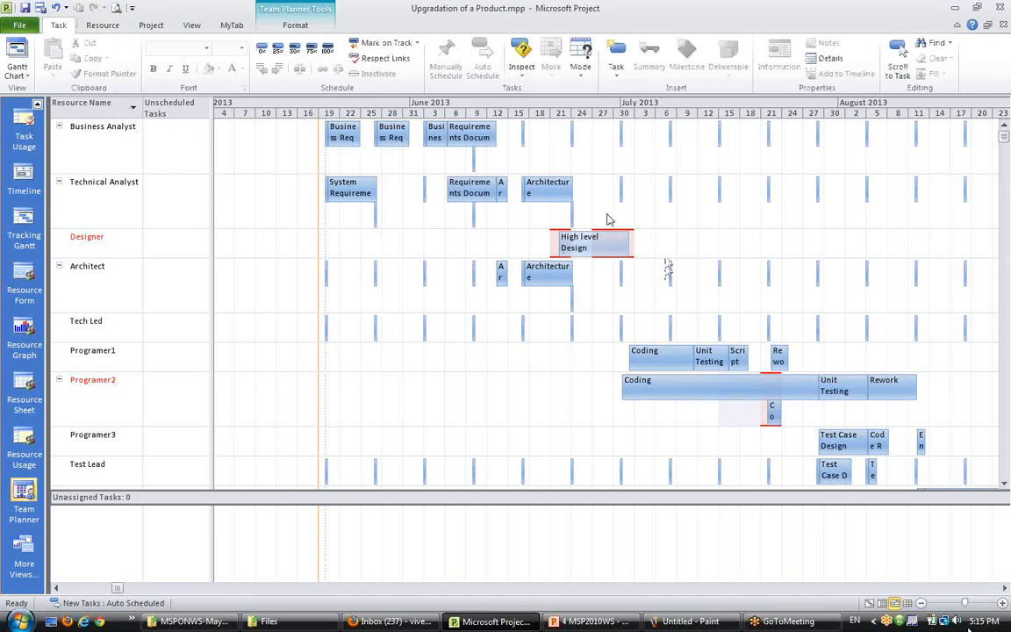
mouse_move(978, 625)
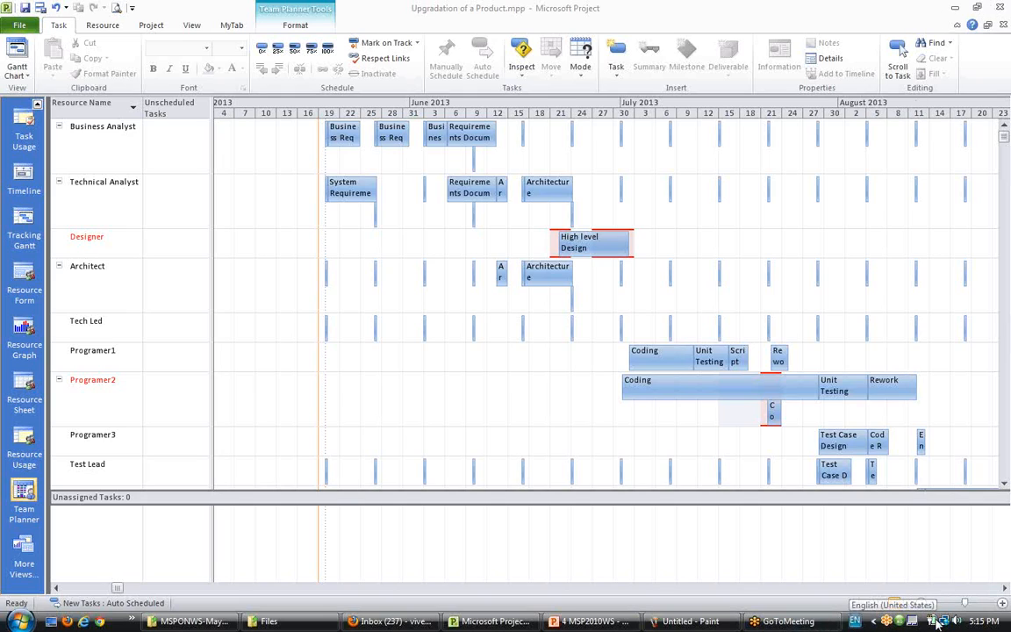
click(870, 604)
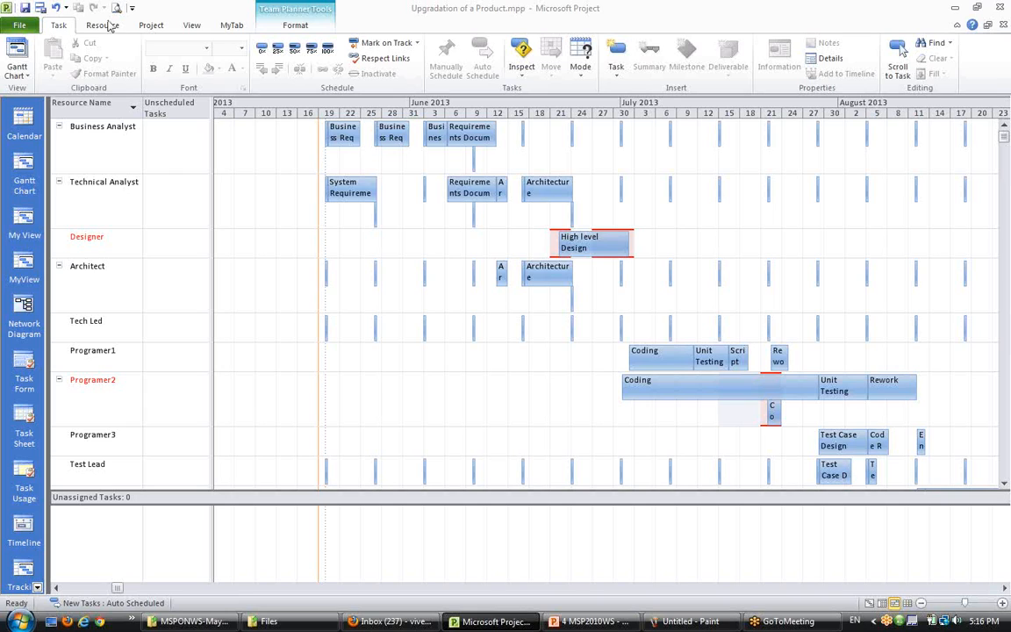
click(24, 160)
click(212, 229)
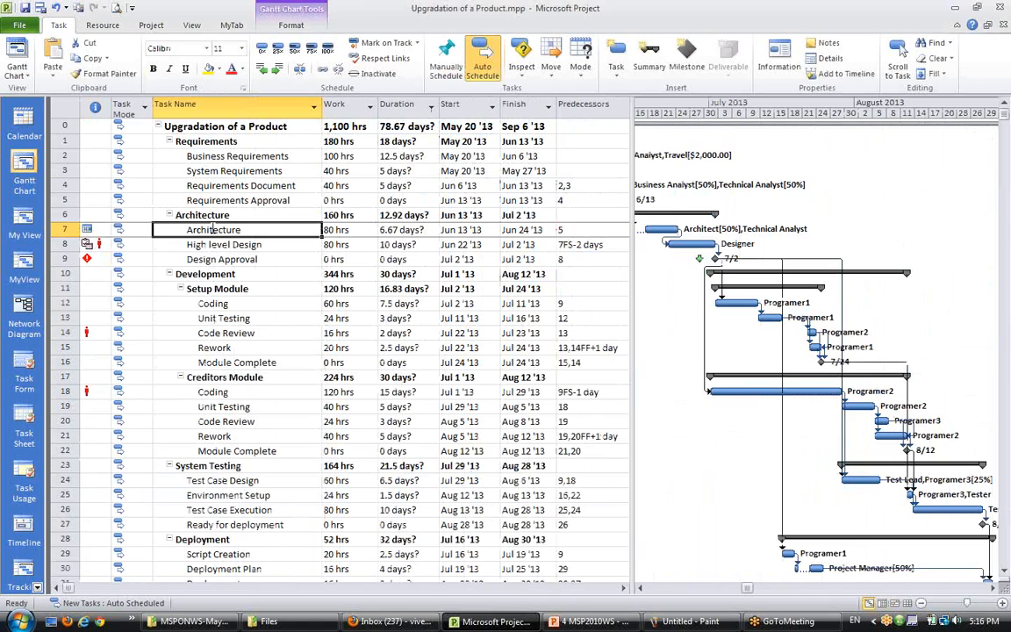
click(246, 301)
click(242, 201)
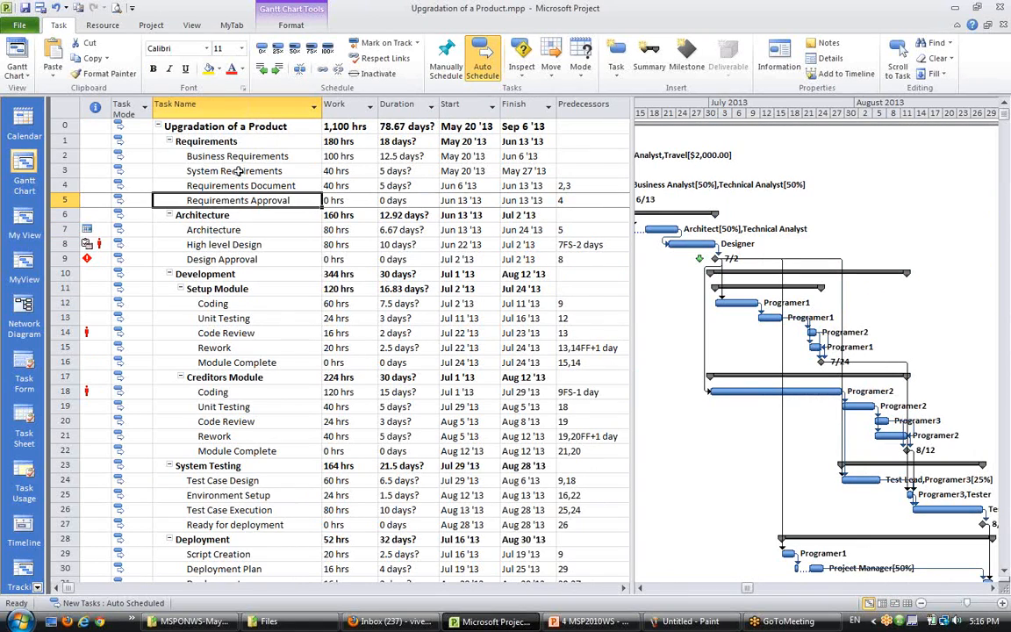
click(238, 158)
click(239, 143)
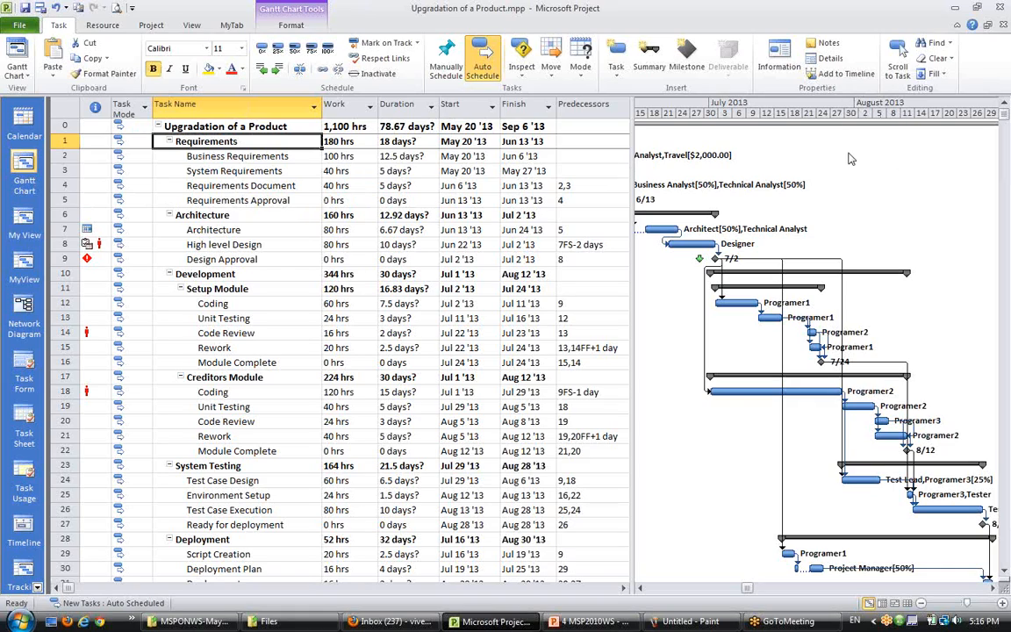
click(806, 78)
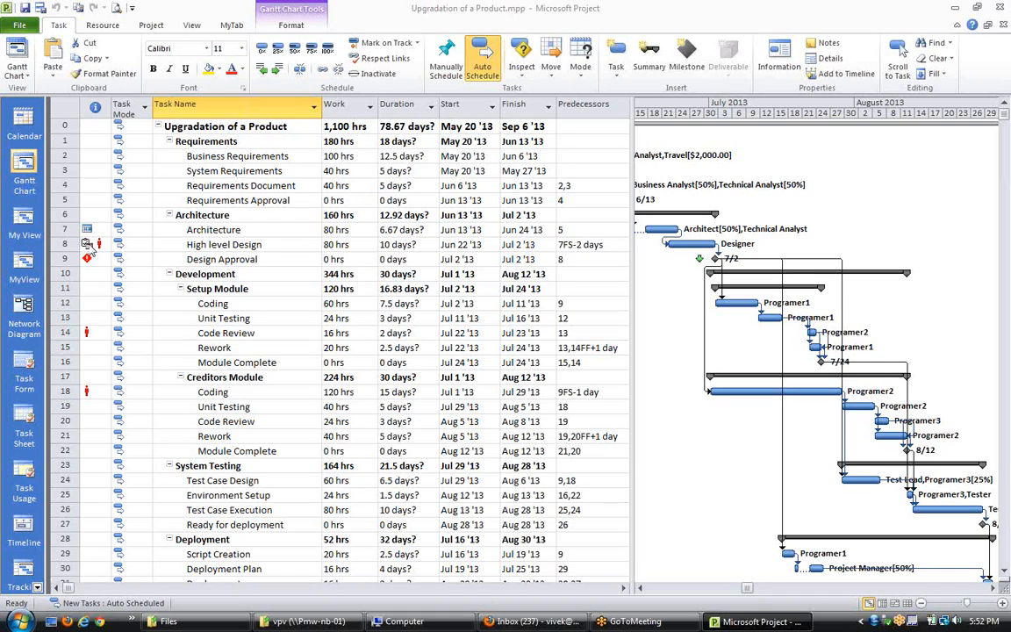
click(197, 227)
click(215, 171)
click(251, 153)
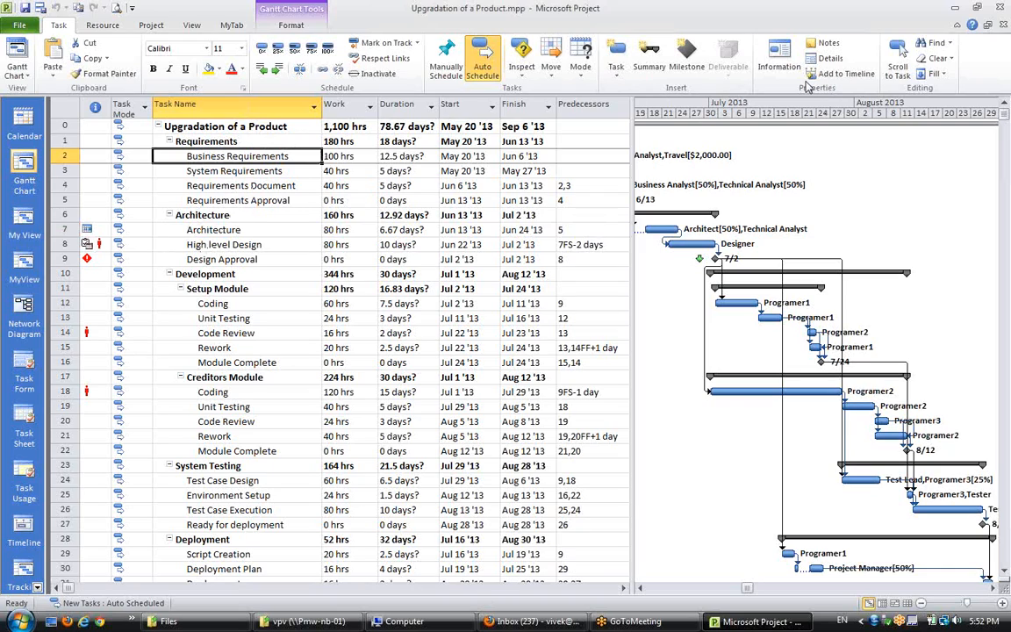
key(shift+F2)
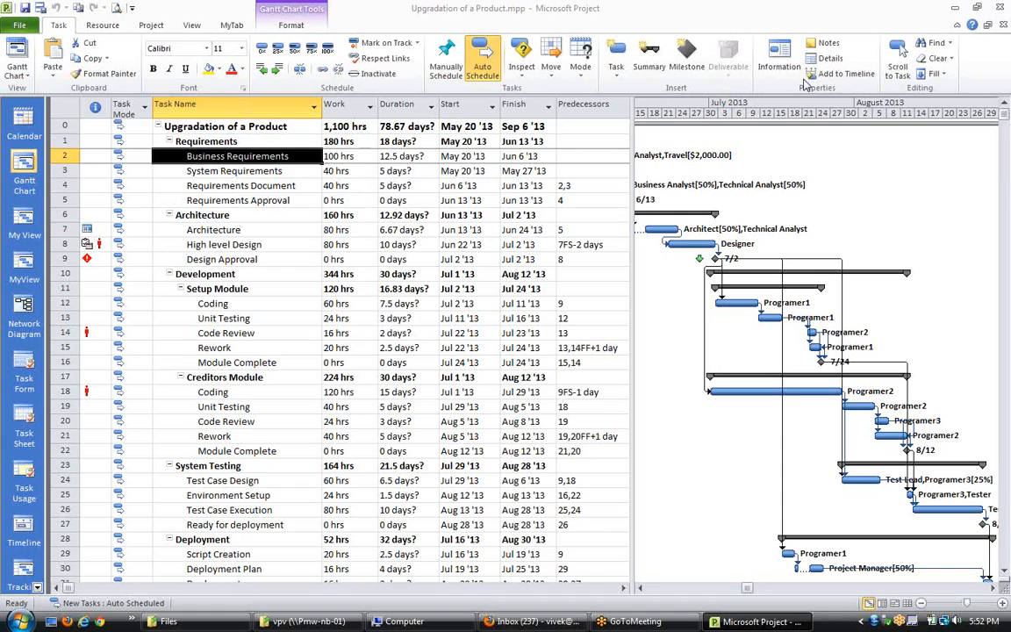
click(252, 184)
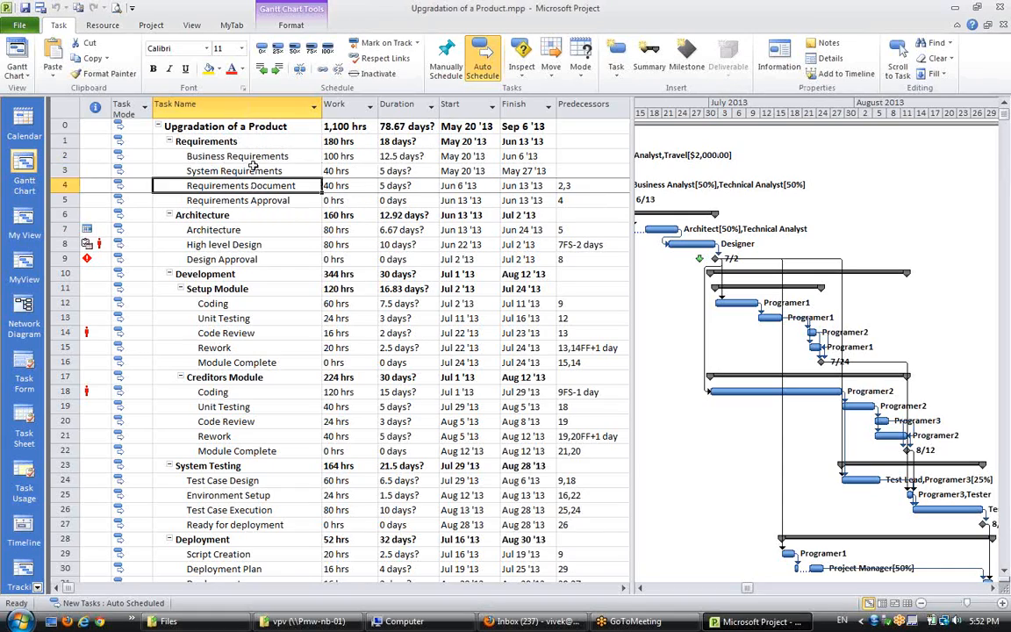